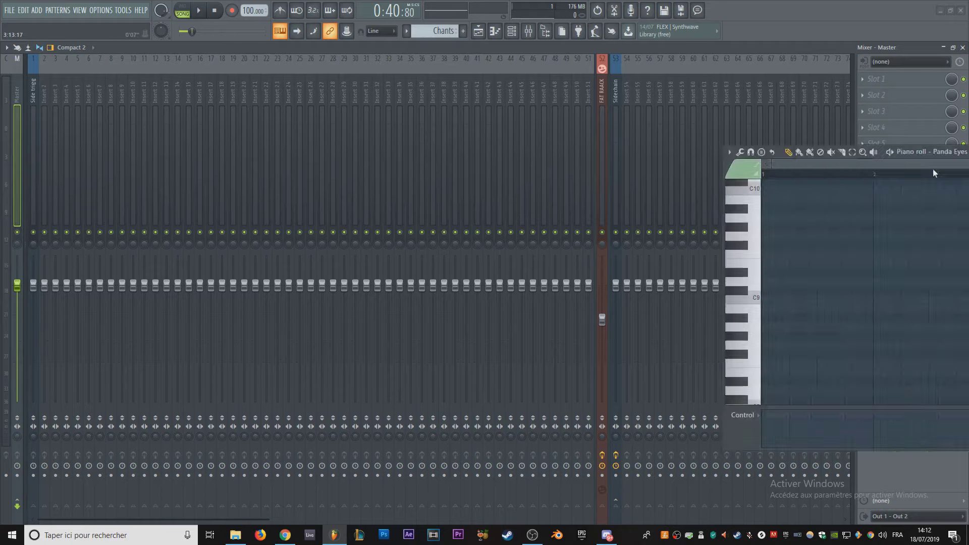
Step: Maximize the piano roll window and switch off its detached mode so it sits inside the main workspace
{"action": "double_click", "coordinate": [535, 128]}
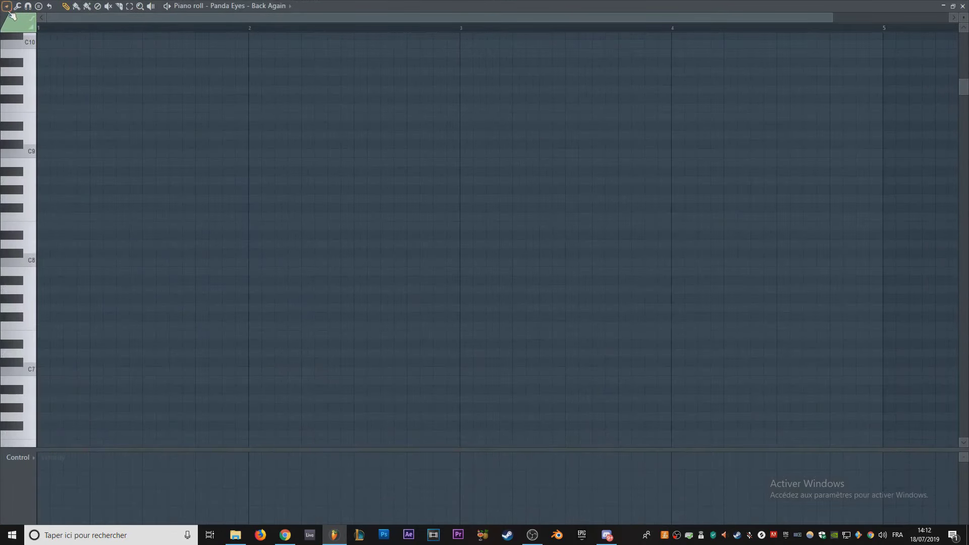
{"action": "left_click", "coordinate": [7, 6]}
{"action": "left_click", "coordinate": [12, 176]}
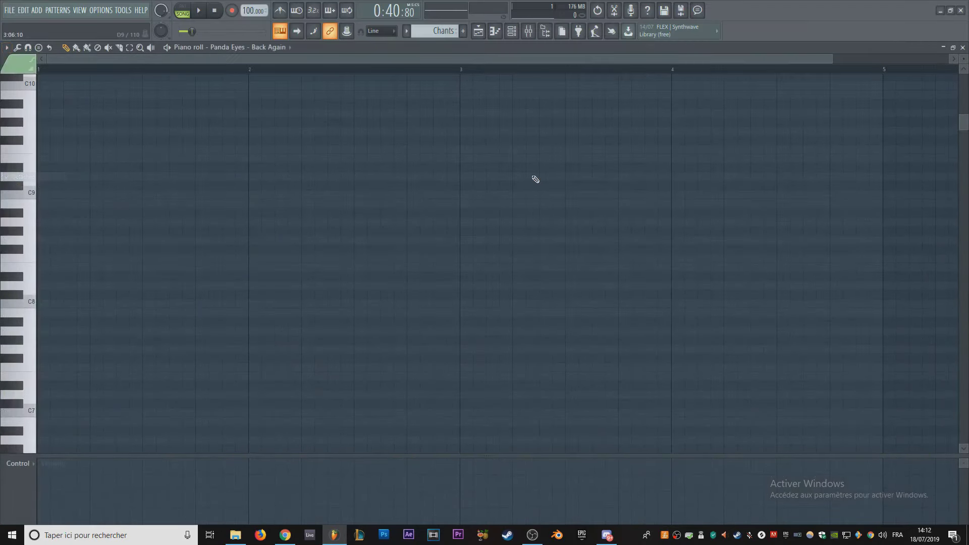
Step: Show the Playlist and auto-name Track 1 after its Panda Eyes - Back Again audio clip
{"action": "key", "text": "F5"}
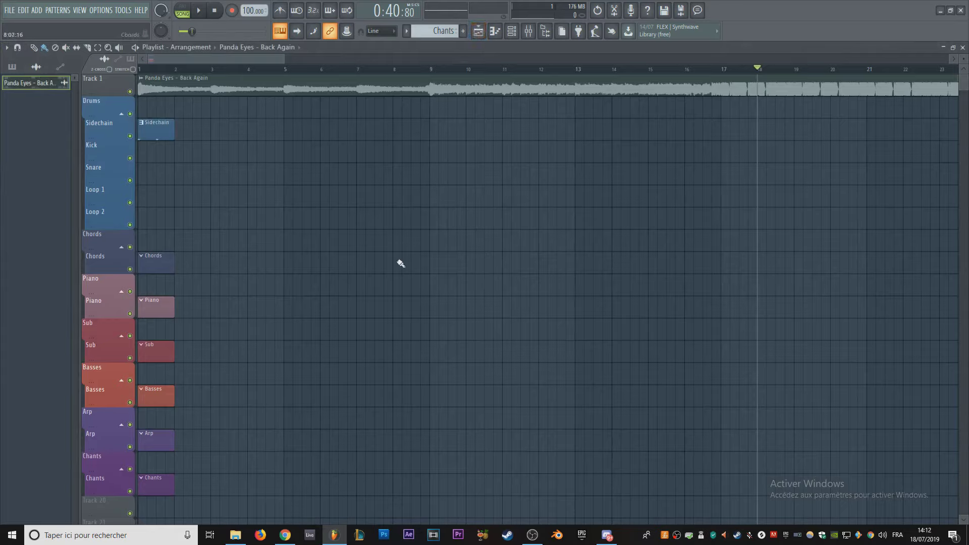
{"action": "right_click", "coordinate": [125, 81]}
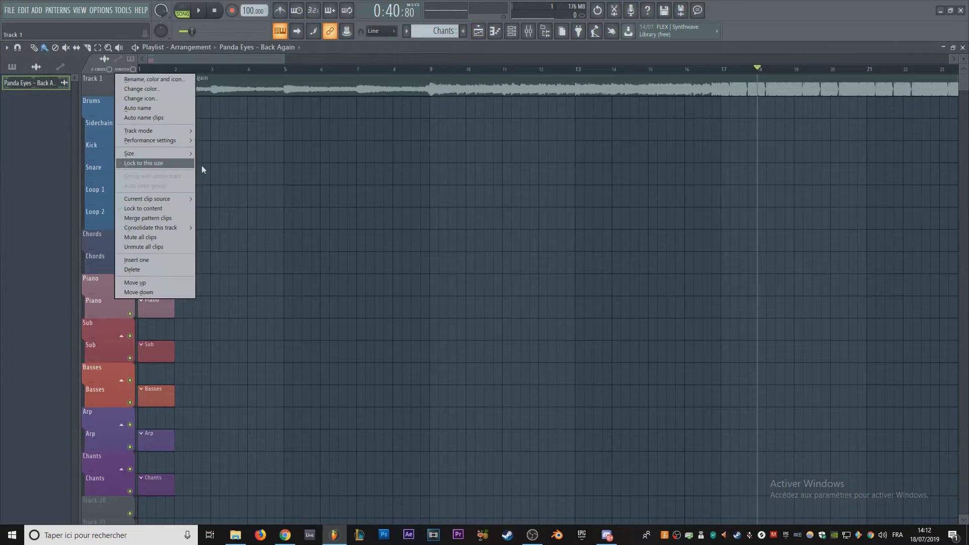
{"action": "left_click", "coordinate": [134, 108]}
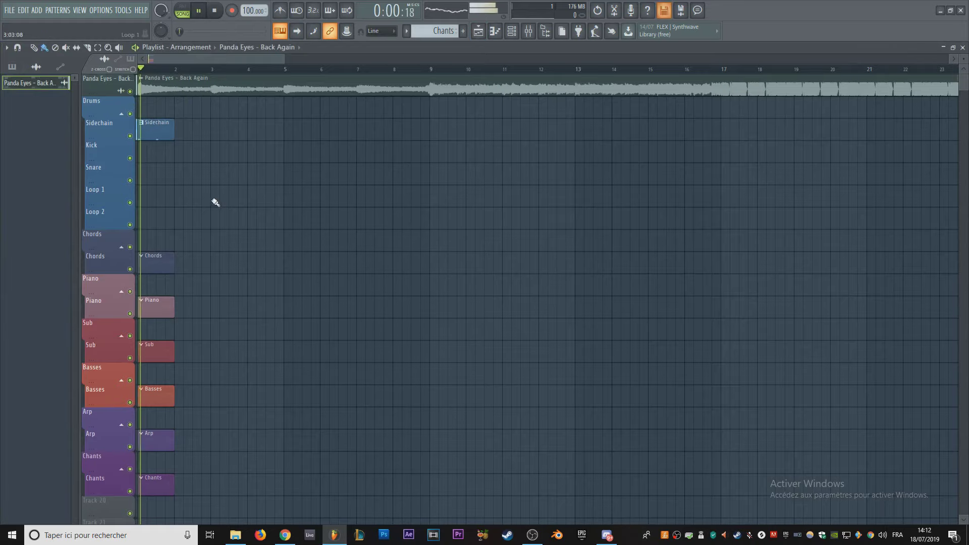
Step: Turn on the metronome and play the reference track from several positions to check that it stays on the beat
{"action": "scroll", "coordinate": [191, 202], "scroll_direction": "up", "scroll_amount": 3, "text": "ctrl"}
{"action": "key", "text": "ctrl+m"}
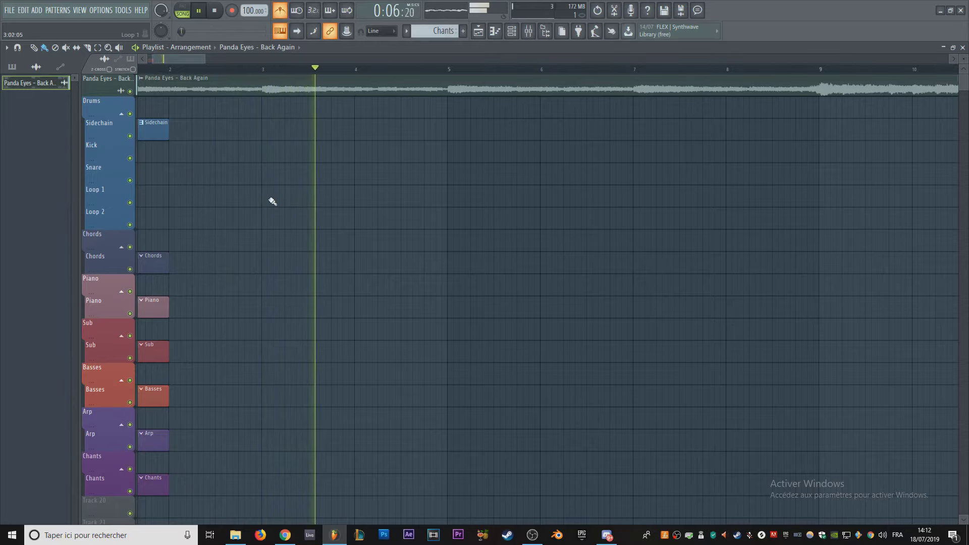
{"action": "scroll", "coordinate": [439, 169], "scroll_direction": "down", "scroll_amount": 3, "text": "ctrl"}
{"action": "left_click", "coordinate": [493, 70]}
{"action": "left_click_drag", "start_coordinate": [494, 76], "coordinate": [775, 70]}
{"action": "scroll", "coordinate": [564, 156], "scroll_direction": "down", "scroll_amount": 2, "text": "ctrl"}
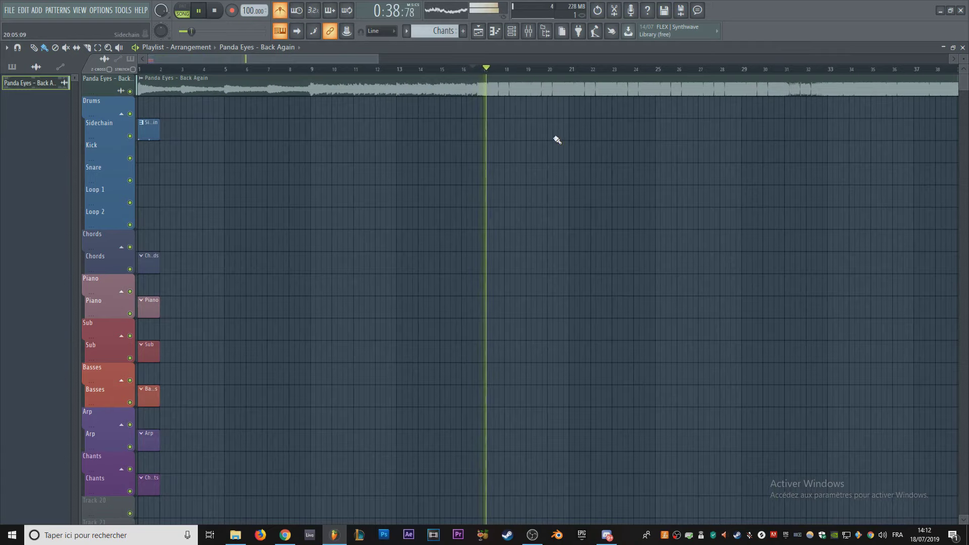
{"action": "scroll", "coordinate": [553, 154], "scroll_direction": "down", "scroll_amount": 2, "text": "ctrl"}
{"action": "left_click", "coordinate": [434, 73]}
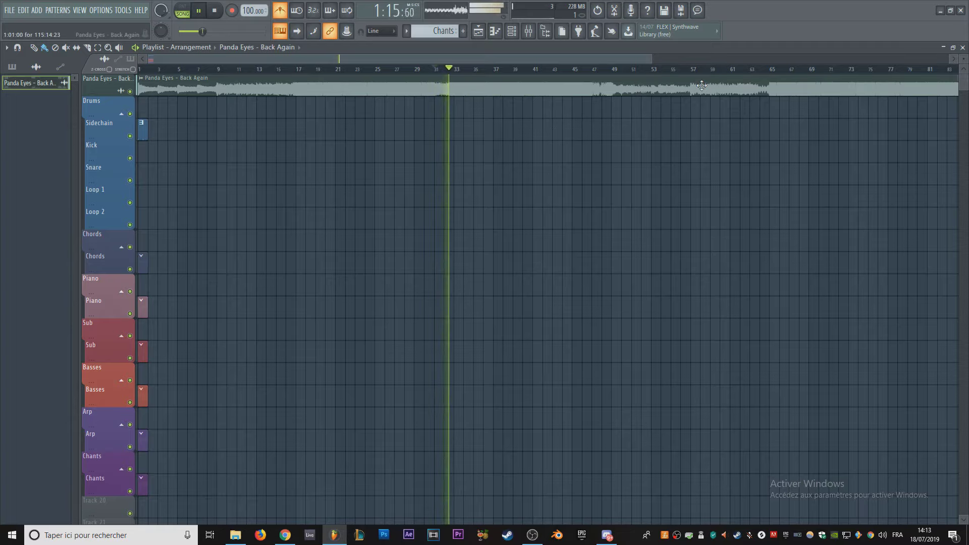
Step: Enlarge the playlist tracks and check the reference waveform against the bar grid around bars 65 to 68 during playback
{"action": "scroll", "coordinate": [554, 141], "scroll_direction": "up", "scroll_amount": 4, "text": "alt"}
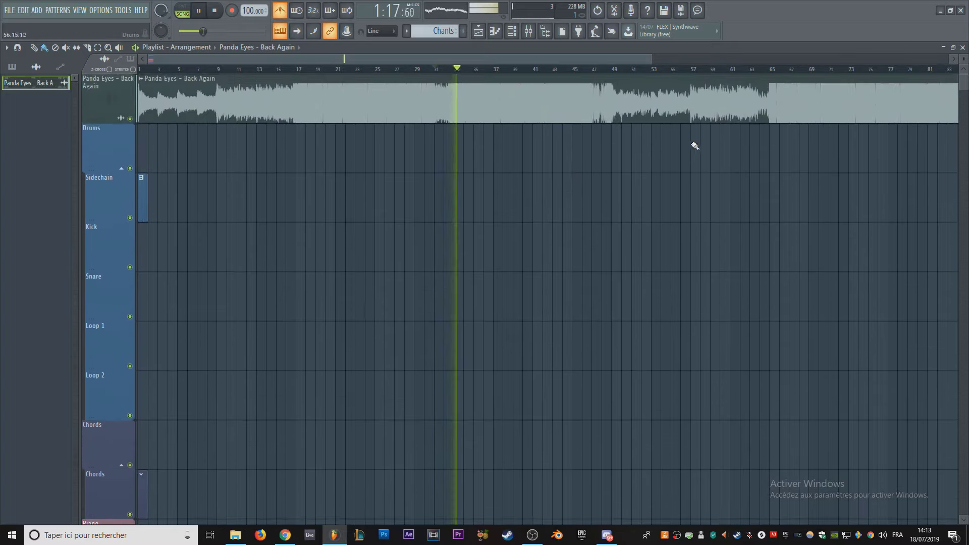
{"action": "scroll", "coordinate": [525, 156], "scroll_direction": "down", "scroll_amount": 4}
{"action": "left_click", "coordinate": [548, 69]}
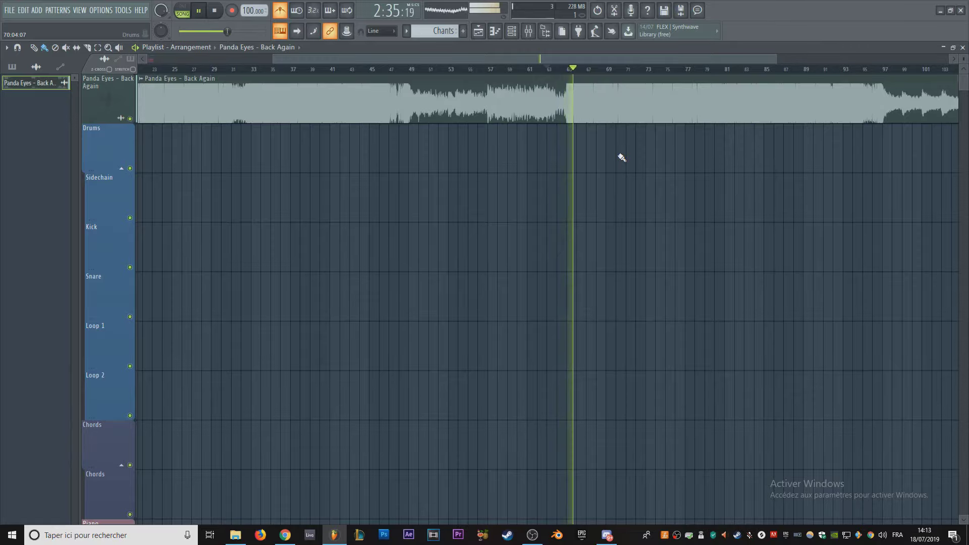
{"action": "scroll", "coordinate": [621, 158], "scroll_direction": "up", "scroll_amount": 8}
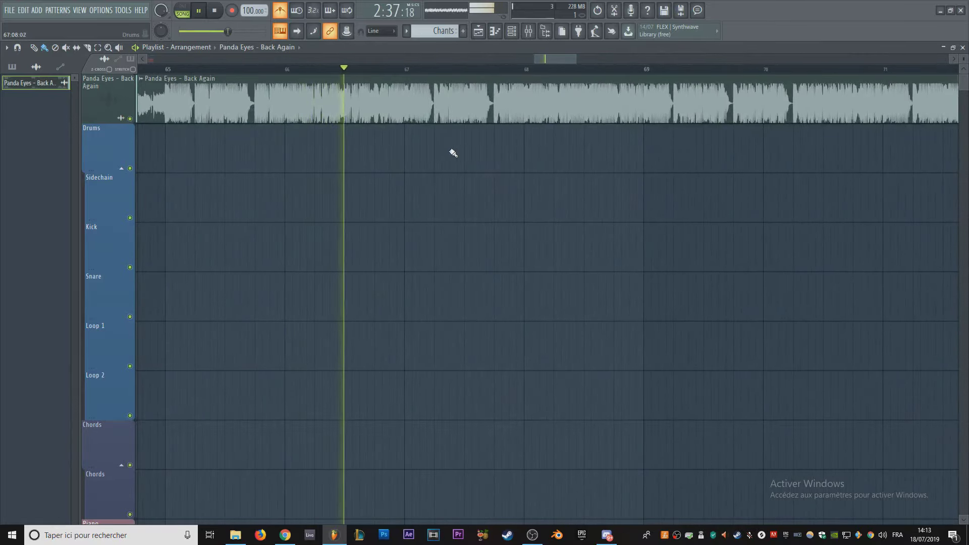
{"action": "scroll", "coordinate": [457, 150], "scroll_direction": "up", "scroll_amount": 4}
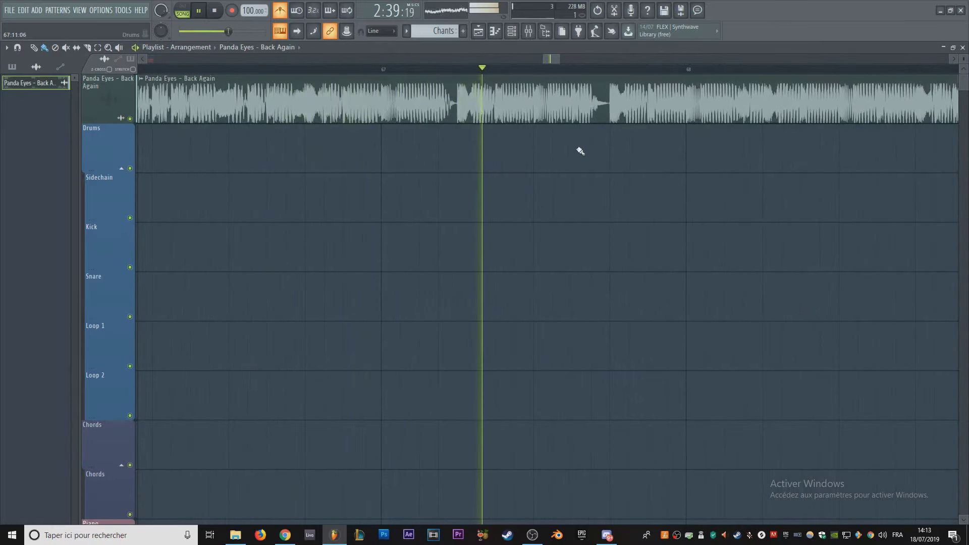
{"action": "scroll", "coordinate": [398, 127], "scroll_direction": "down", "scroll_amount": 10}
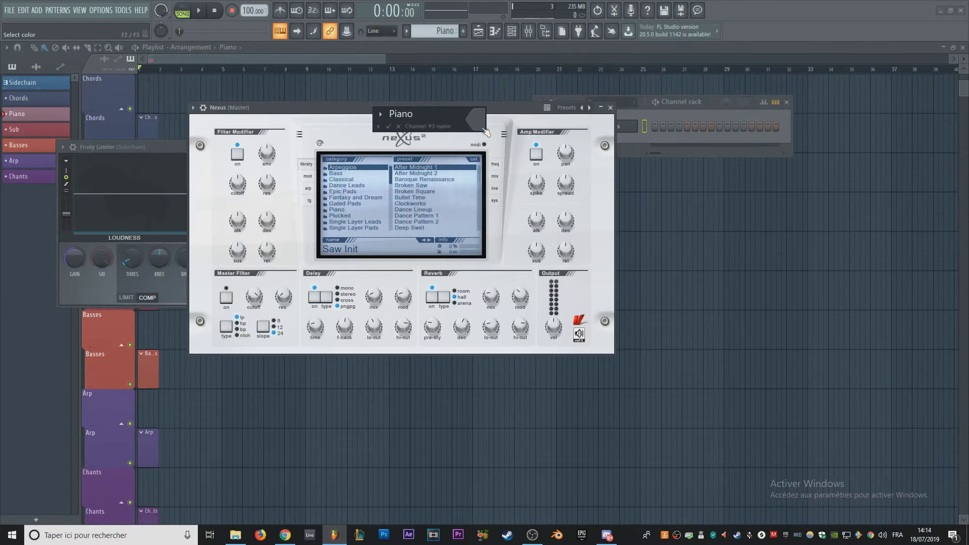
Step: Confirm Piano as the name of the Nexus channel and open that channel's piano roll
{"action": "key", "text": "Return"}
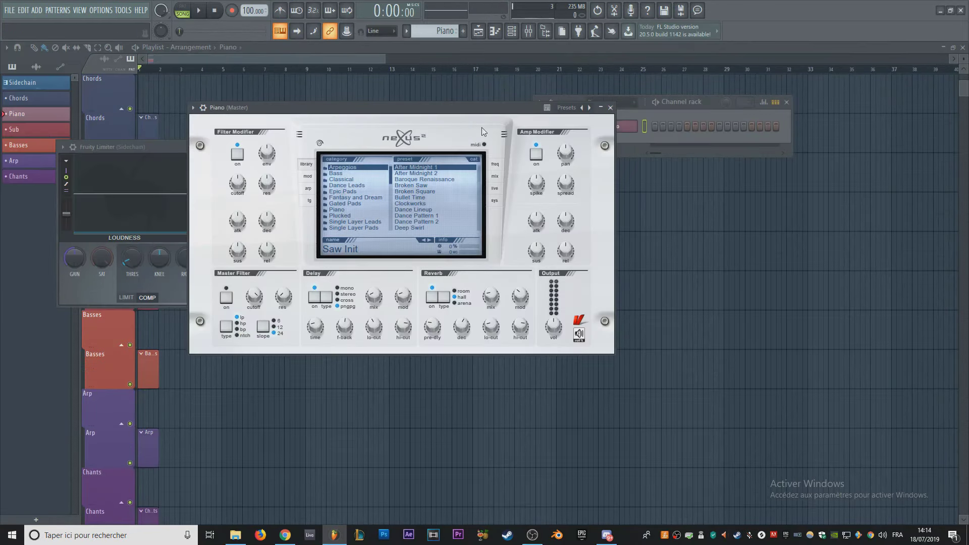
{"action": "key", "text": "F7"}
{"action": "key", "text": "space"}
{"action": "scroll", "coordinate": [60, 237], "scroll_direction": "down", "scroll_amount": 8}
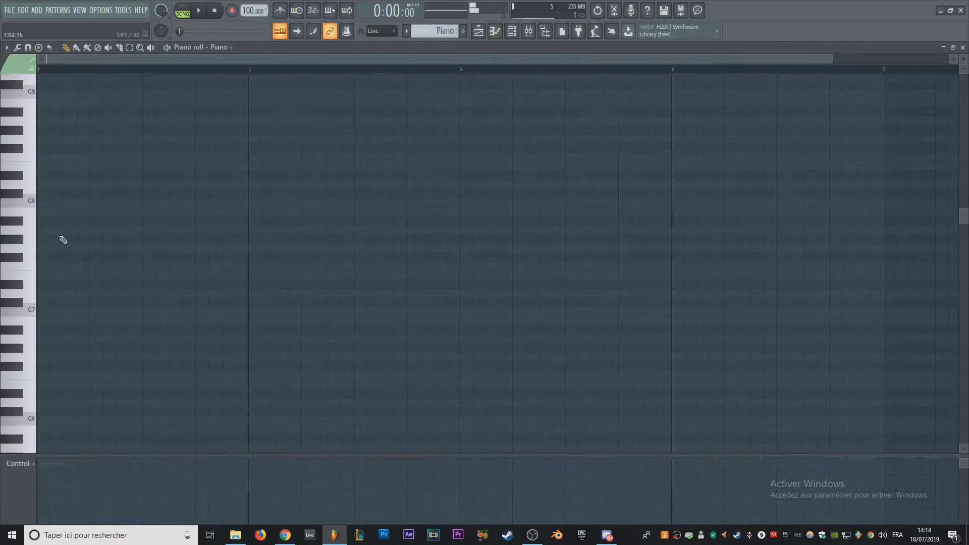
{"action": "left_click", "coordinate": [53, 232]}
Step: Load the Nexus Grandpiano preset from the Piano category in the Piano channel's Nexus plugin
{"action": "left_click", "coordinate": [519, 32]}
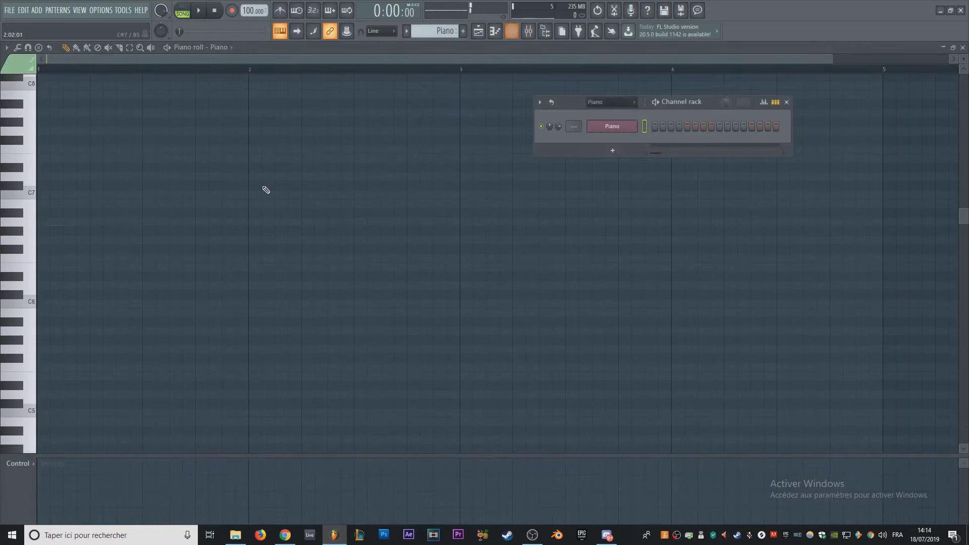
{"action": "left_click", "coordinate": [618, 130]}
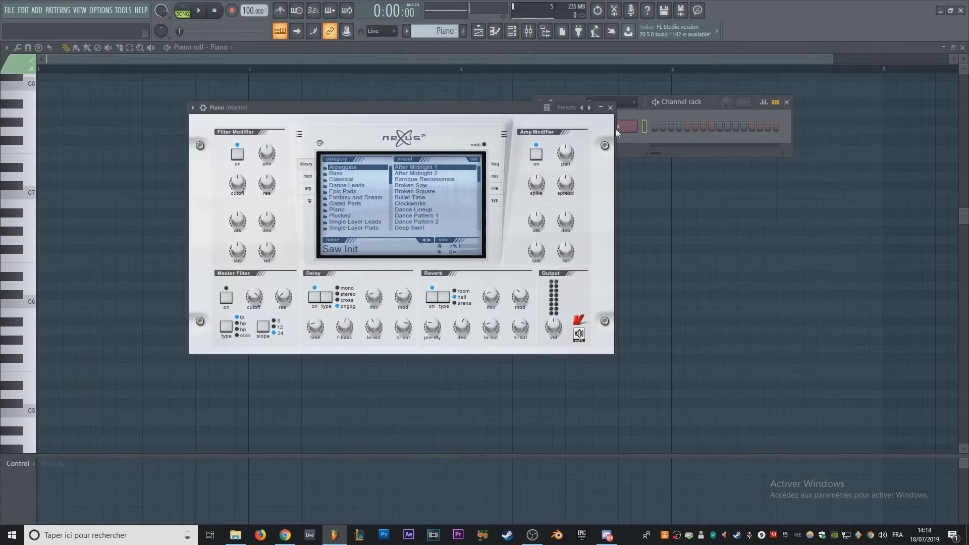
{"action": "left_click", "coordinate": [373, 211]}
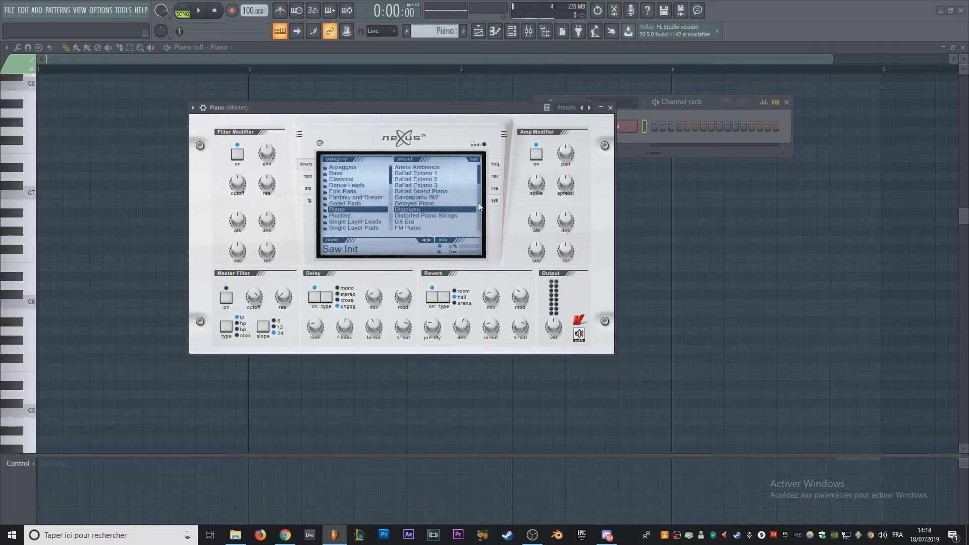
{"action": "left_click", "coordinate": [444, 204]}
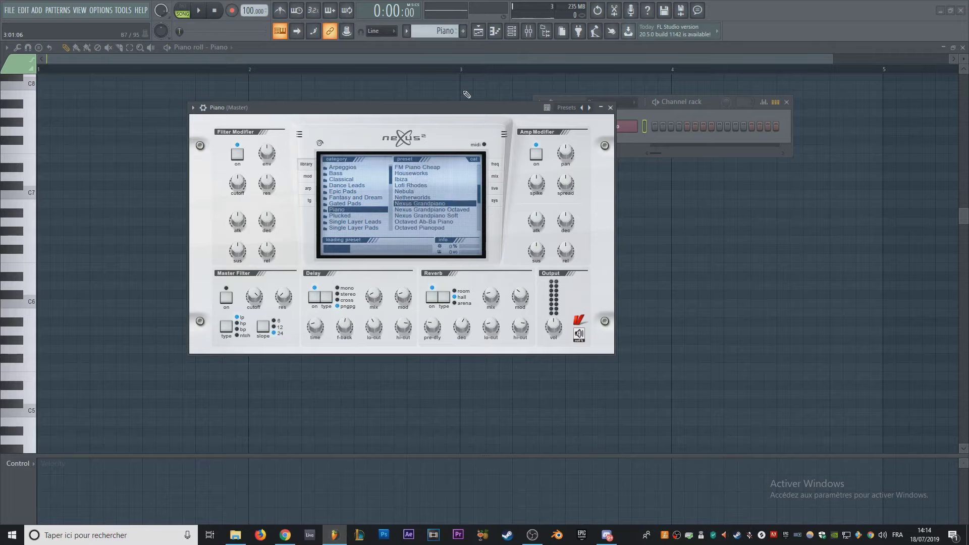
{"action": "left_click_drag", "start_coordinate": [444, 111], "coordinate": [415, 107]}
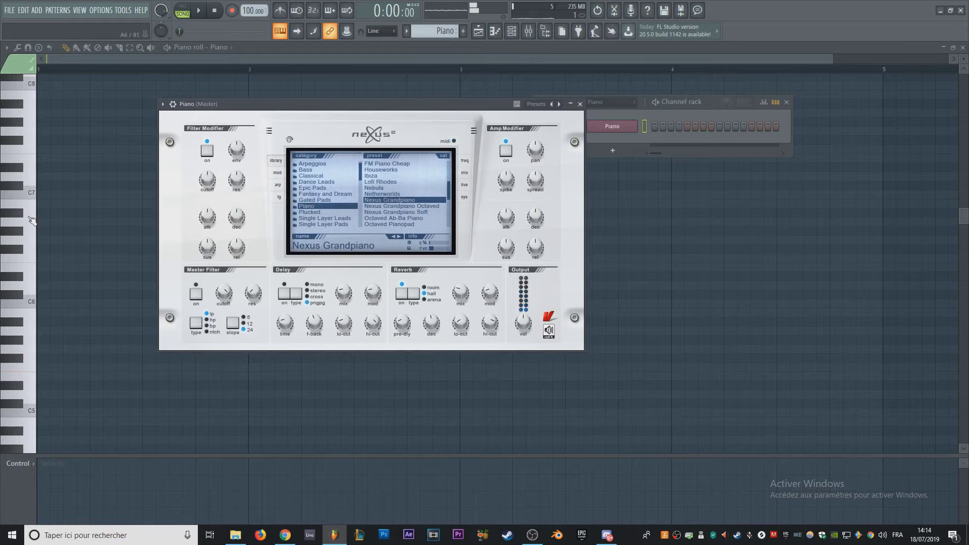
Step: Draw a two-bar A#4 note at bar 1 and a two-bar A4 note at bar 3 in the Piano channel
{"action": "left_click", "coordinate": [43, 203]}
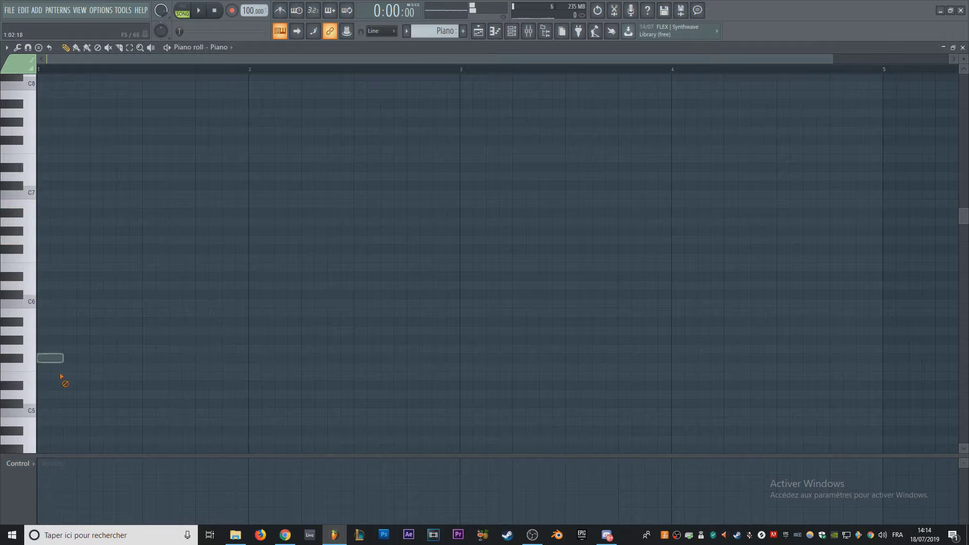
{"action": "scroll", "coordinate": [53, 411], "scroll_direction": "down", "scroll_amount": 3}
{"action": "left_click", "coordinate": [61, 350]}
{"action": "right_click", "coordinate": [62, 350]}
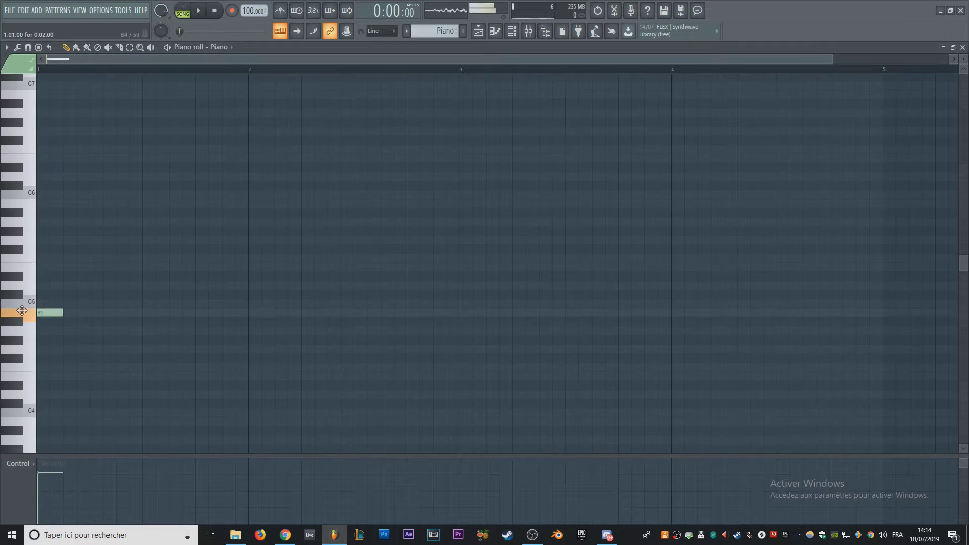
{"action": "left_click_drag", "start_coordinate": [58, 323], "coordinate": [461, 339]}
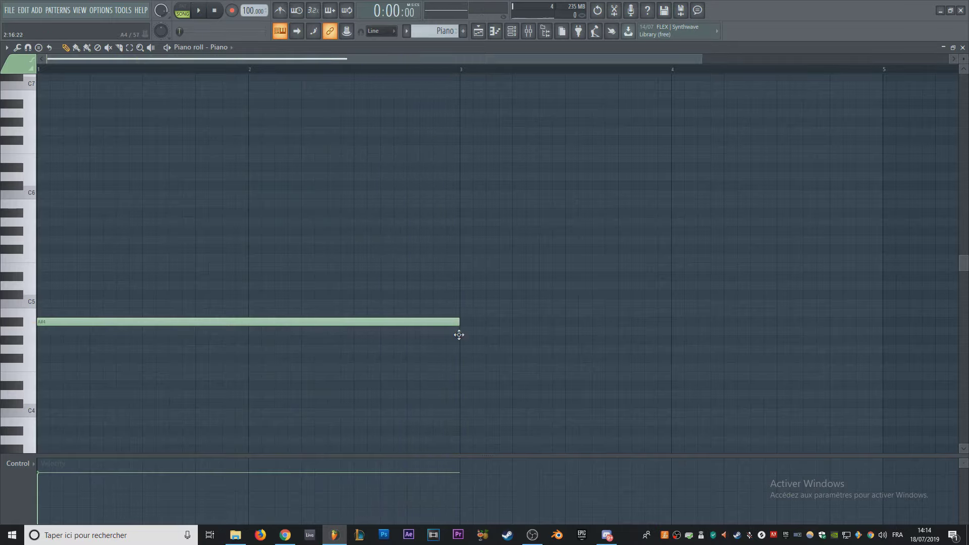
{"action": "left_click", "coordinate": [460, 332]}
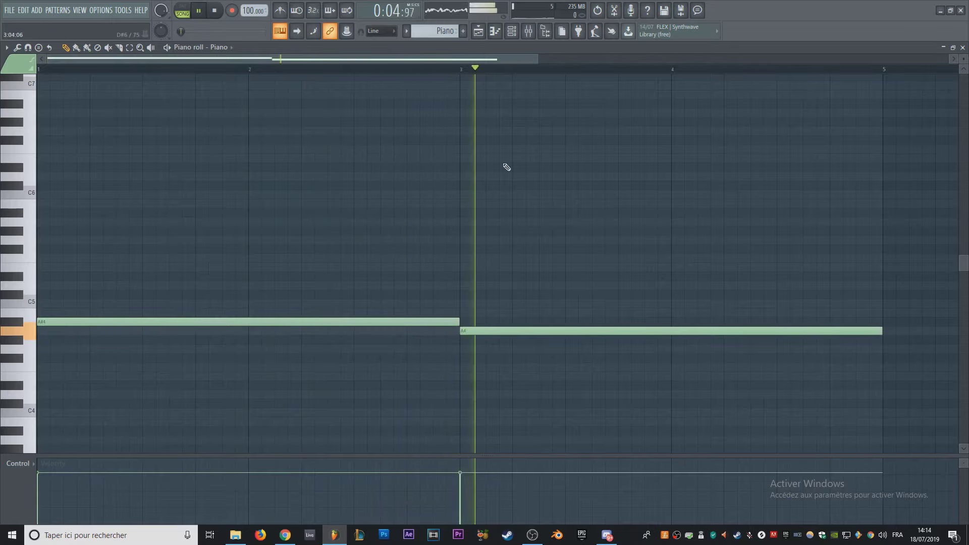
Step: Continue the line with a two-bar A#4 note at bar 5 and a two-bar A4 note at bar 7
{"action": "scroll", "coordinate": [508, 170], "scroll_direction": "down", "scroll_amount": 3}
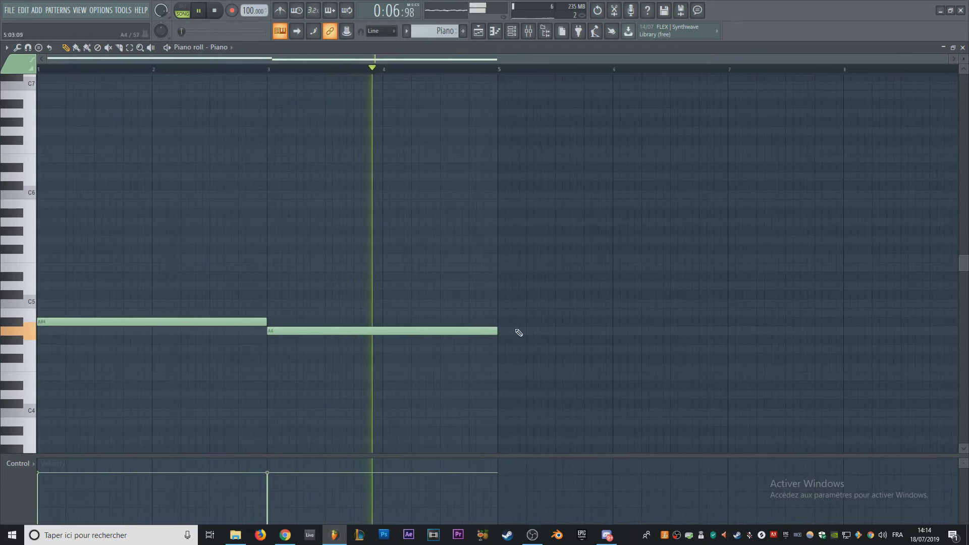
{"action": "left_click", "coordinate": [505, 322]}
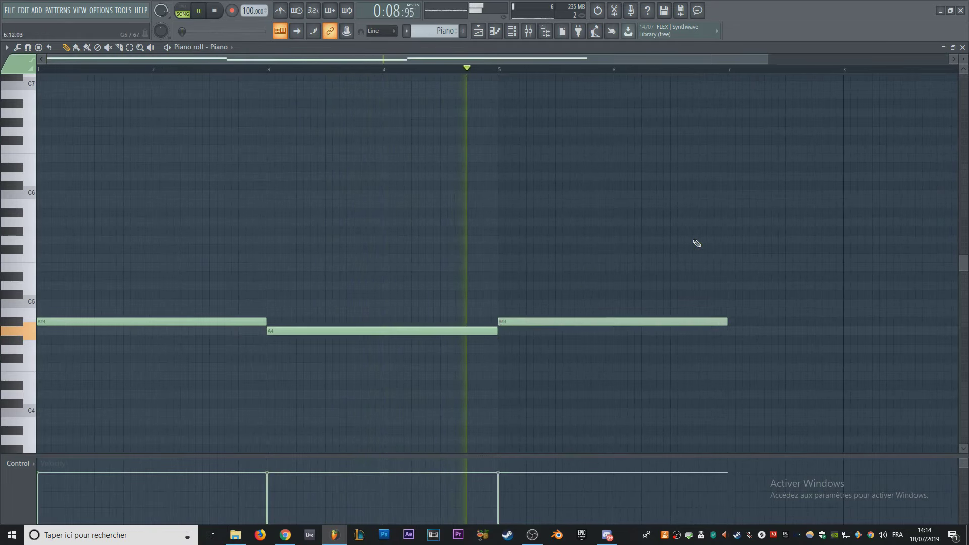
{"action": "scroll", "coordinate": [696, 244], "scroll_direction": "down", "scroll_amount": 1}
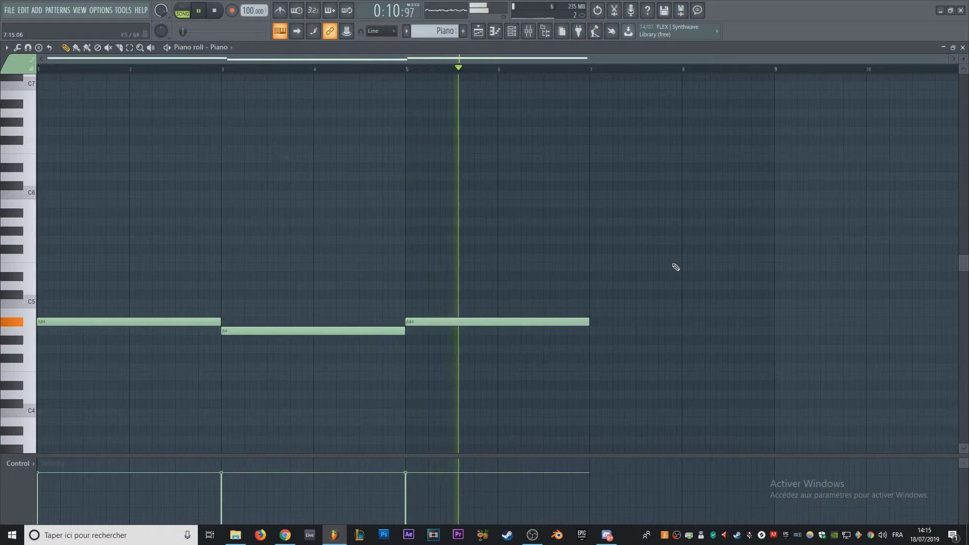
{"action": "left_click", "coordinate": [592, 331]}
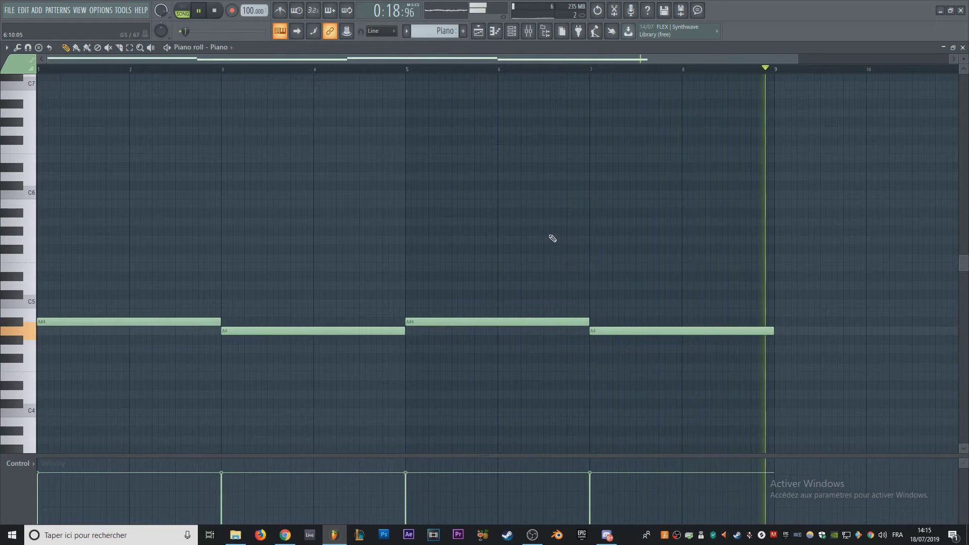
{"action": "key", "text": "space"}
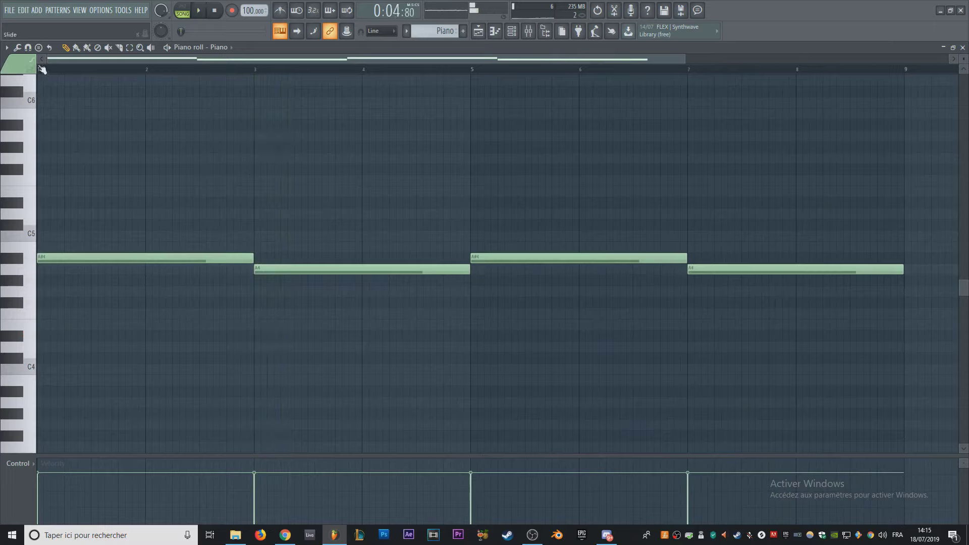
Step: Add a lower voice of two-bar notes: D#4 at bar 1, F4 at bar 3, G4 at bar 5 and F4 at bar 7
{"action": "key", "text": "space"}
{"action": "scroll", "coordinate": [252, 303], "scroll_direction": "up", "scroll_amount": 3}
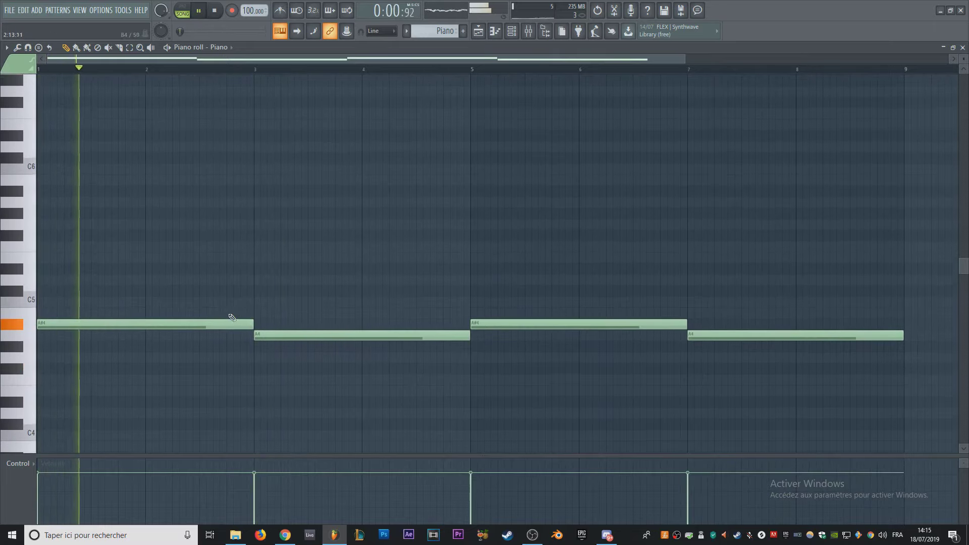
{"action": "key", "text": "space"}
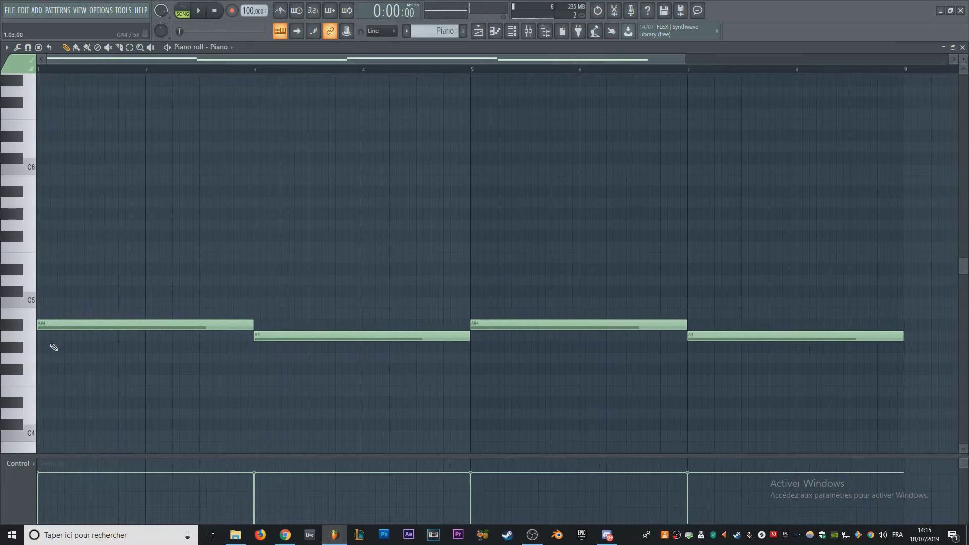
{"action": "left_click", "coordinate": [37, 402]}
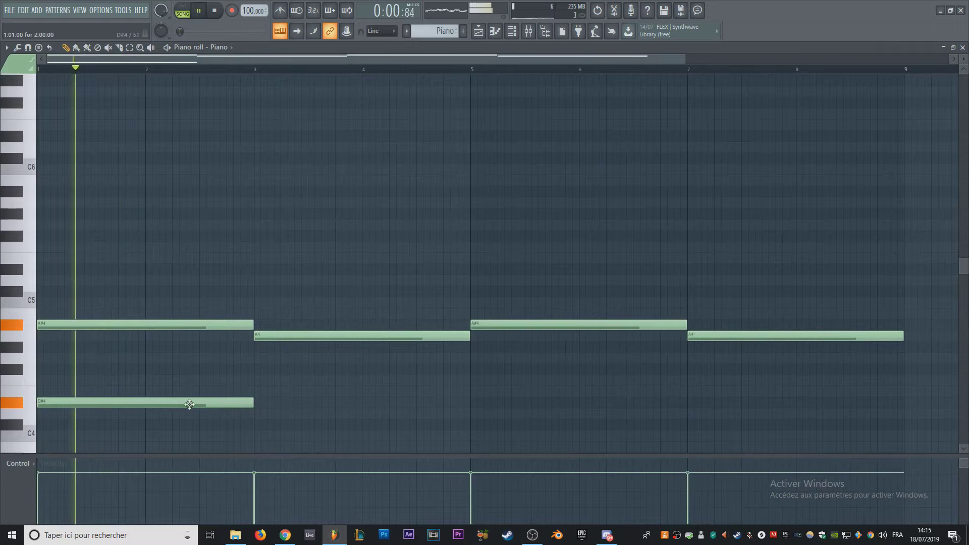
{"action": "scroll", "coordinate": [212, 389], "scroll_direction": "down", "scroll_amount": 2}
{"action": "left_click", "coordinate": [256, 347]}
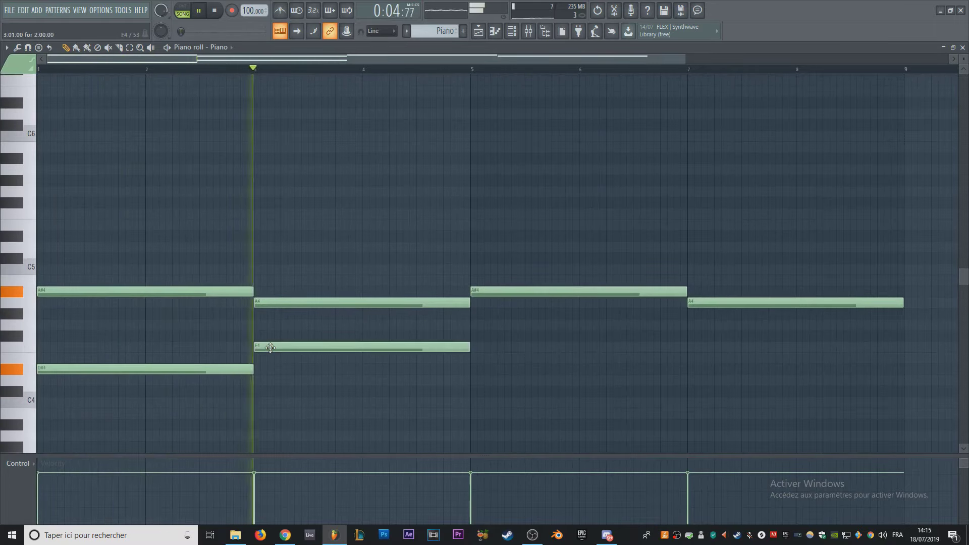
{"action": "left_click", "coordinate": [474, 324]}
{"action": "left_click", "coordinate": [689, 347]}
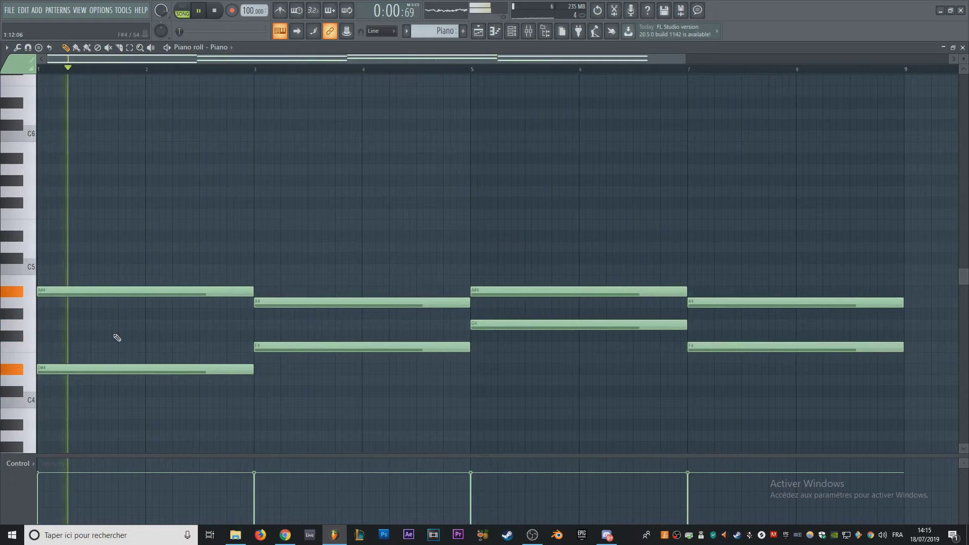
Step: Add a two-bar D5 note at bar 1 above the existing chord notes and play the pattern
{"action": "key", "text": "space"}
{"action": "left_click", "coordinate": [39, 247]}
{"action": "key", "text": "space"}
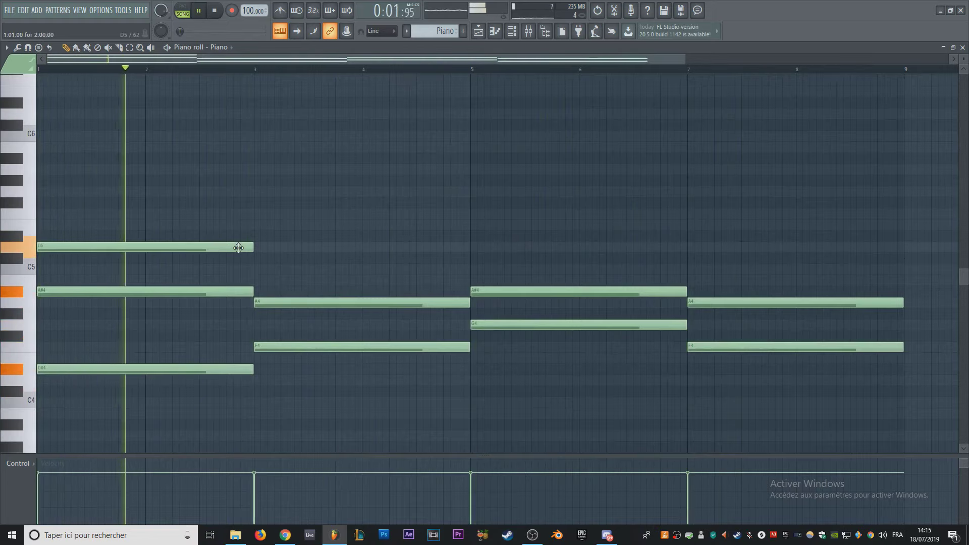
Step: Extend the upper voice with a two-bar E5 note at bar 3 and a two-bar G5 note at bar 5, replaying the pattern
{"action": "left_click", "coordinate": [271, 225]}
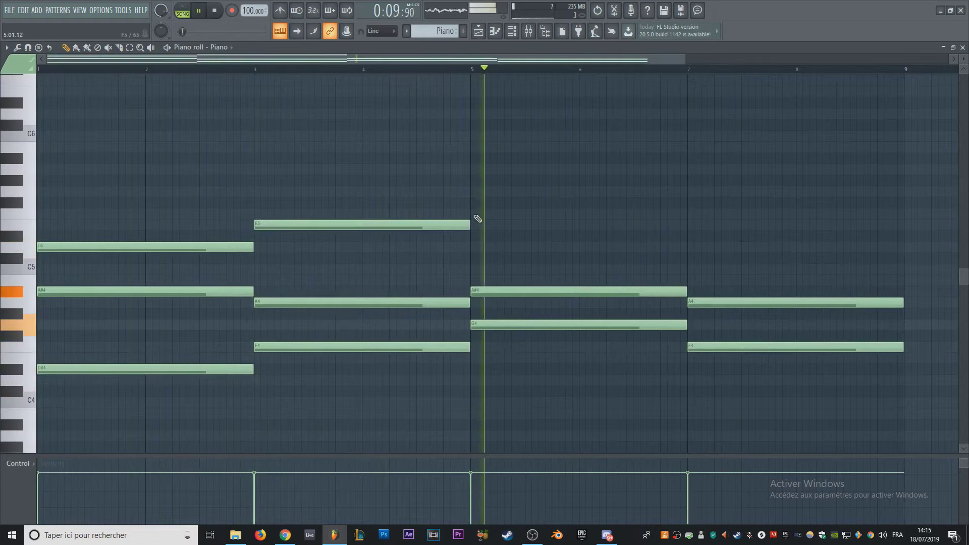
{"action": "left_click", "coordinate": [473, 191]}
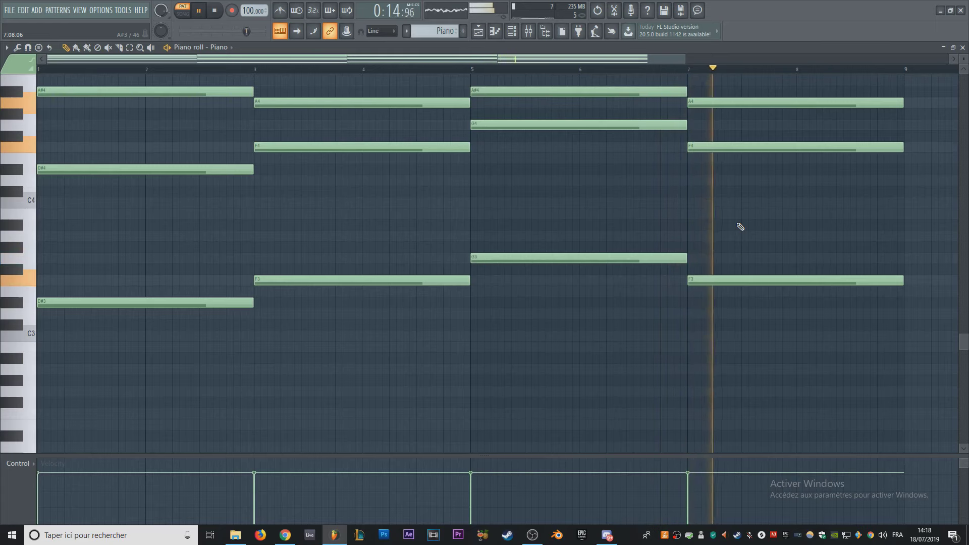
{"action": "scroll", "coordinate": [484, 227], "scroll_direction": "up", "scroll_amount": 5}
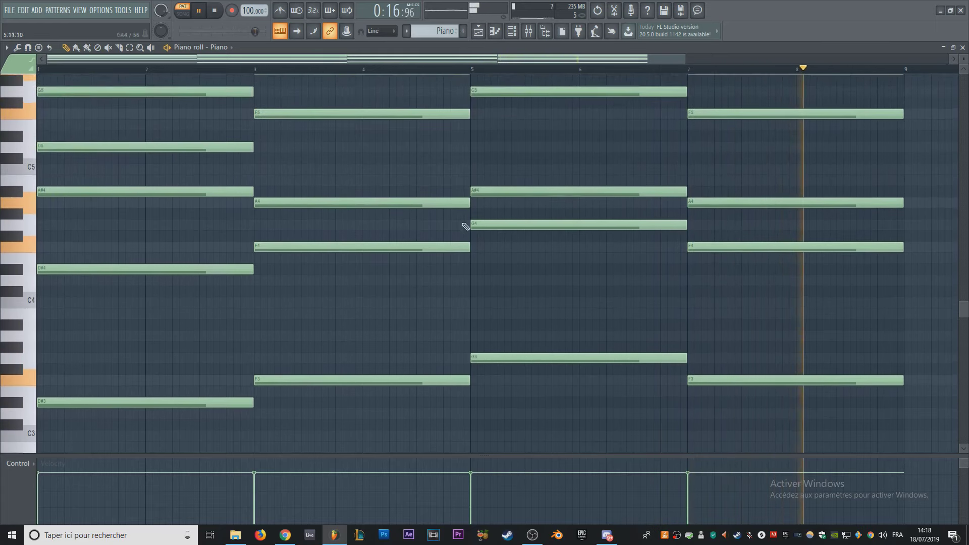
{"action": "key", "text": "space"}
{"action": "key", "text": "space"}
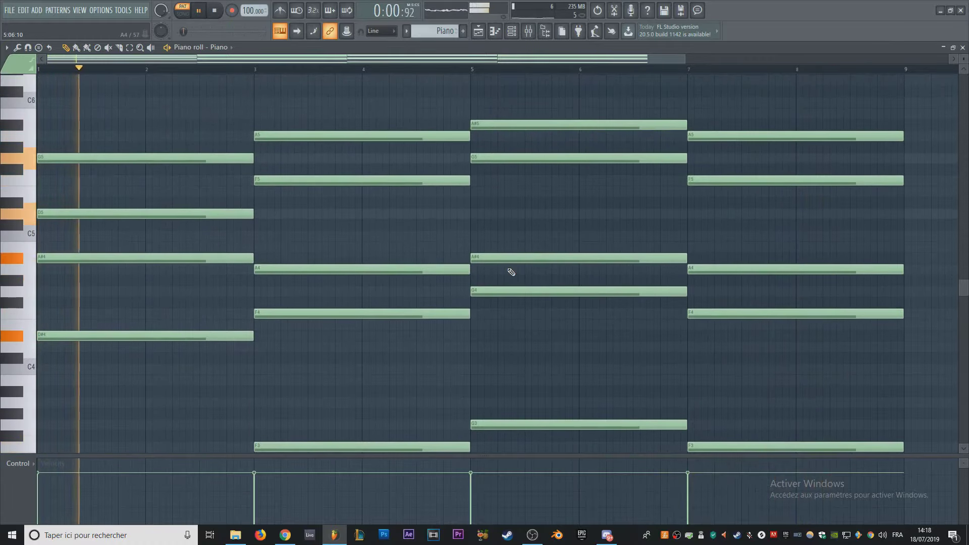
Step: Fill in the middle voice with two-bar notes: C5 at bar 3, D5 at bar 5 and C5 at bar 7
{"action": "left_click", "coordinate": [321, 234]}
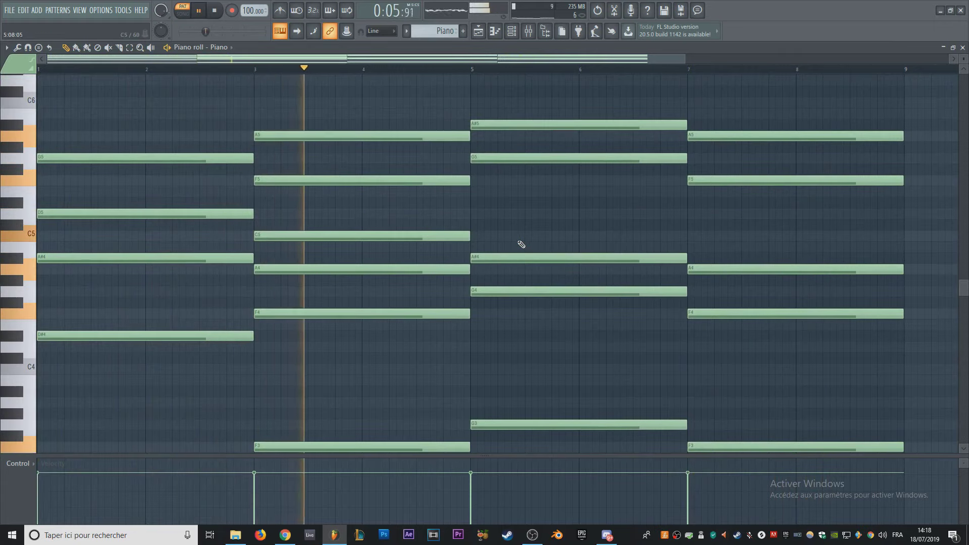
{"action": "left_click", "coordinate": [478, 214]}
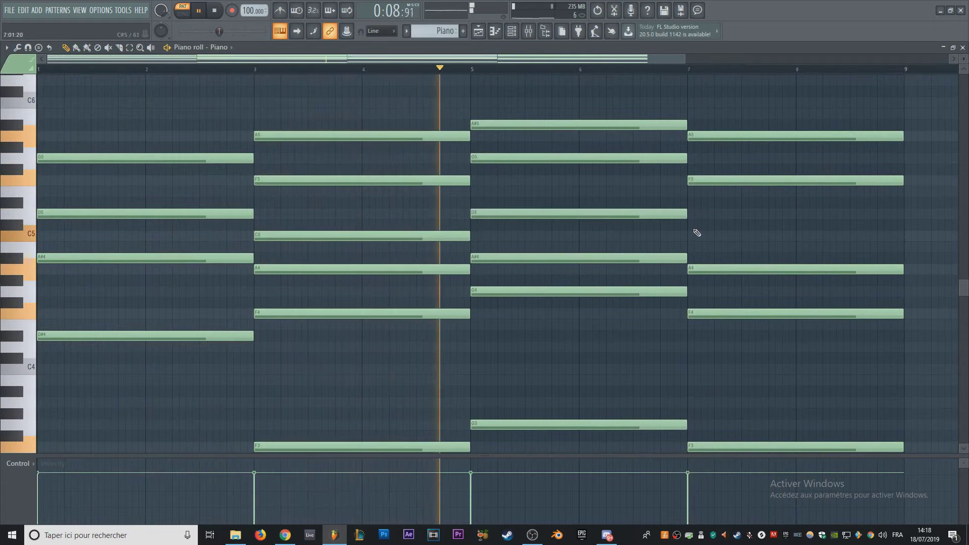
{"action": "left_click", "coordinate": [695, 236]}
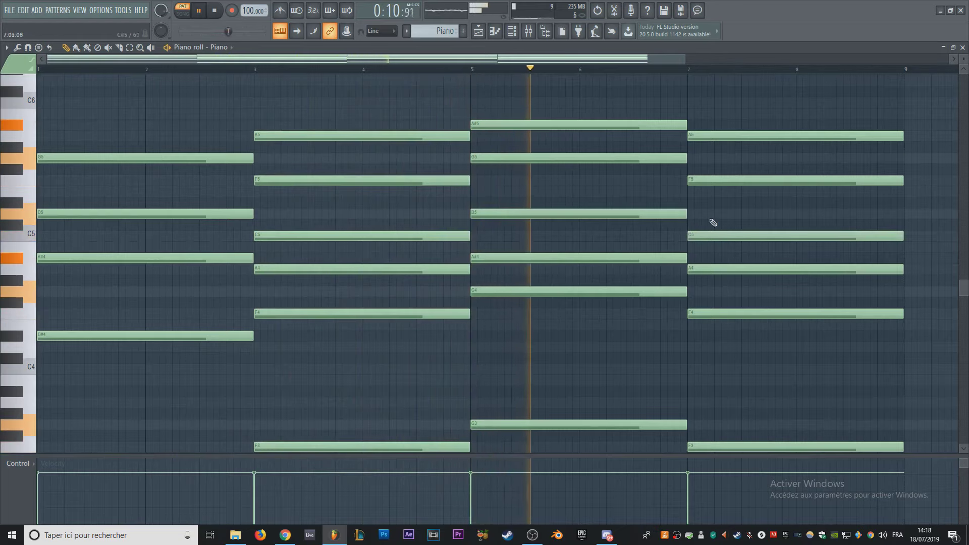
{"action": "scroll", "coordinate": [747, 204], "scroll_direction": "down", "scroll_amount": 2, "text": "ctrl"}
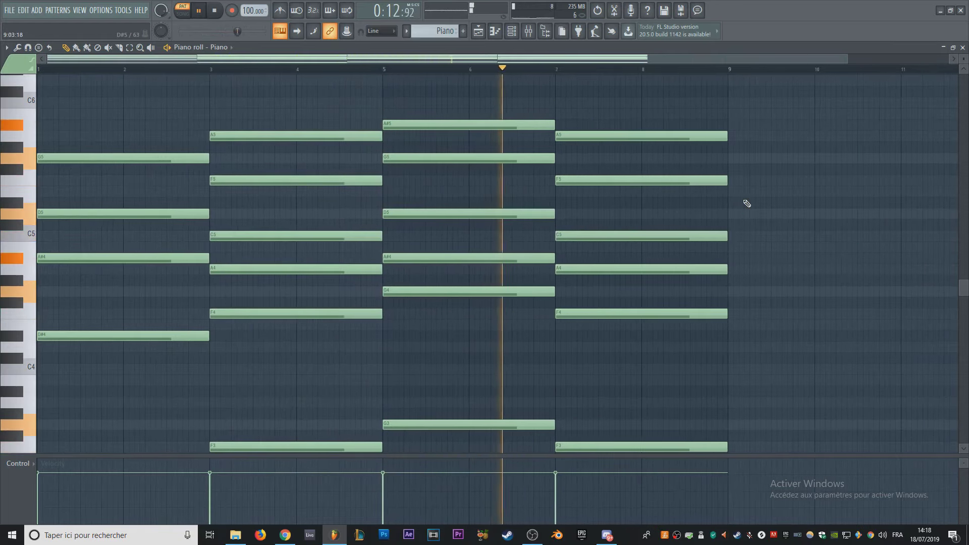
{"action": "scroll", "coordinate": [748, 203], "scroll_direction": "down", "scroll_amount": 4}
{"action": "scroll", "coordinate": [748, 201], "scroll_direction": "up", "scroll_amount": 3}
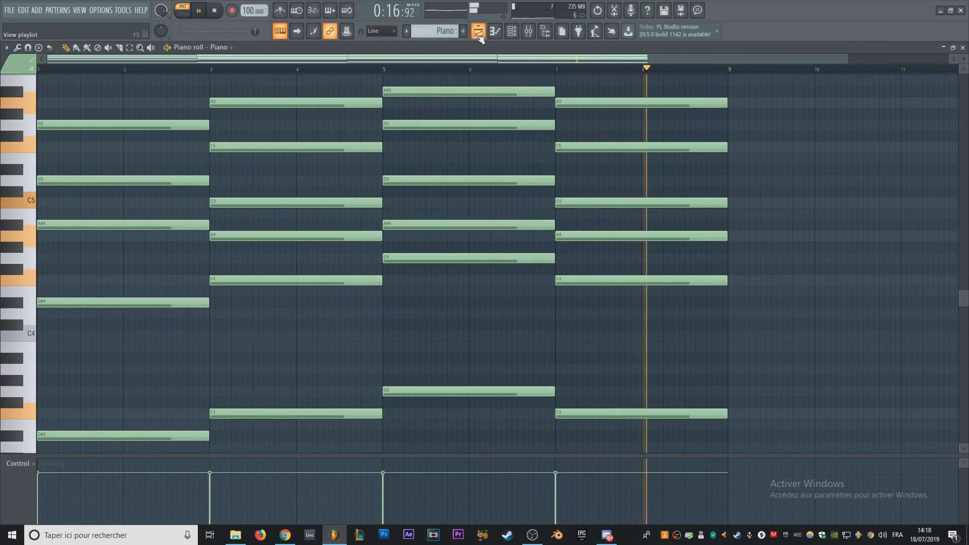
{"action": "key", "text": "F5"}
{"action": "key", "text": "space"}
{"action": "key", "text": "F7"}
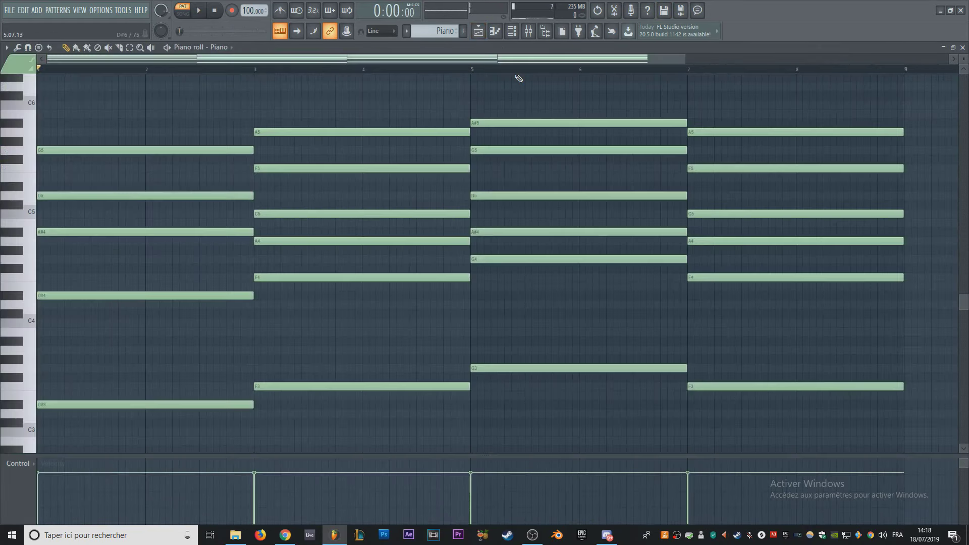
Step: Strum all the chords with the Strumizer using a moderate start-time strength, so each chord rolls from its lowest note upward
{"action": "key", "text": "ctrl+z"}
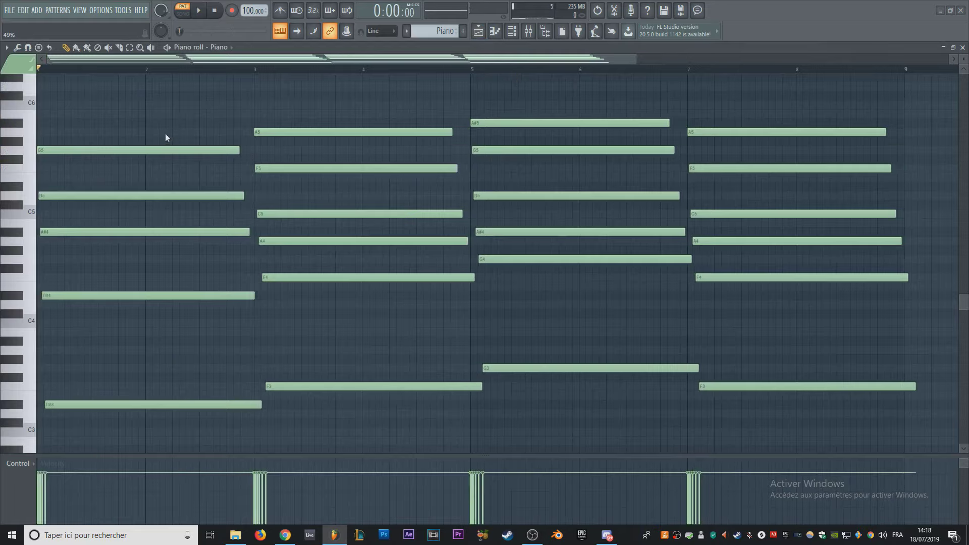
{"action": "key", "text": "space"}
{"action": "key", "text": "space"}
{"action": "key", "text": "alt+s"}
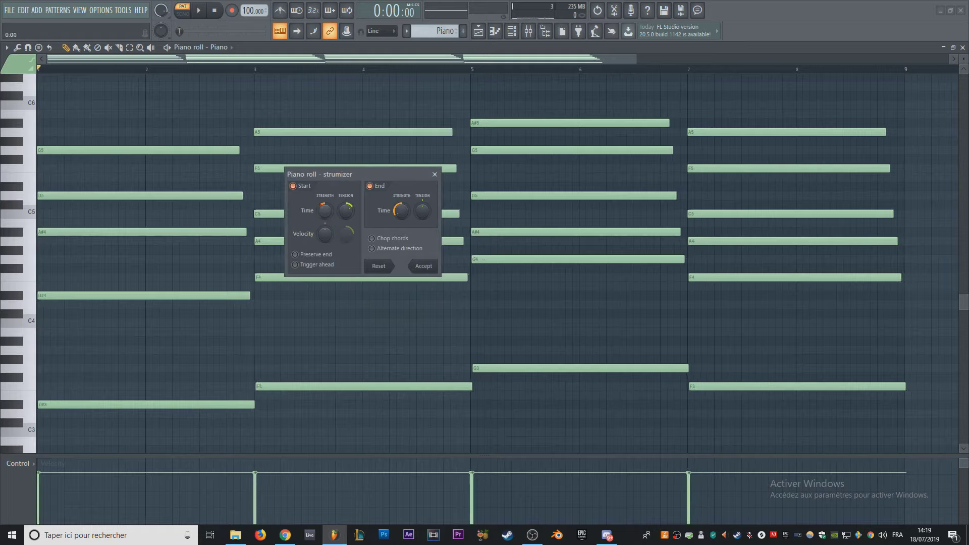
{"action": "left_click_drag", "start_coordinate": [325, 210], "coordinate": [326, 202]}
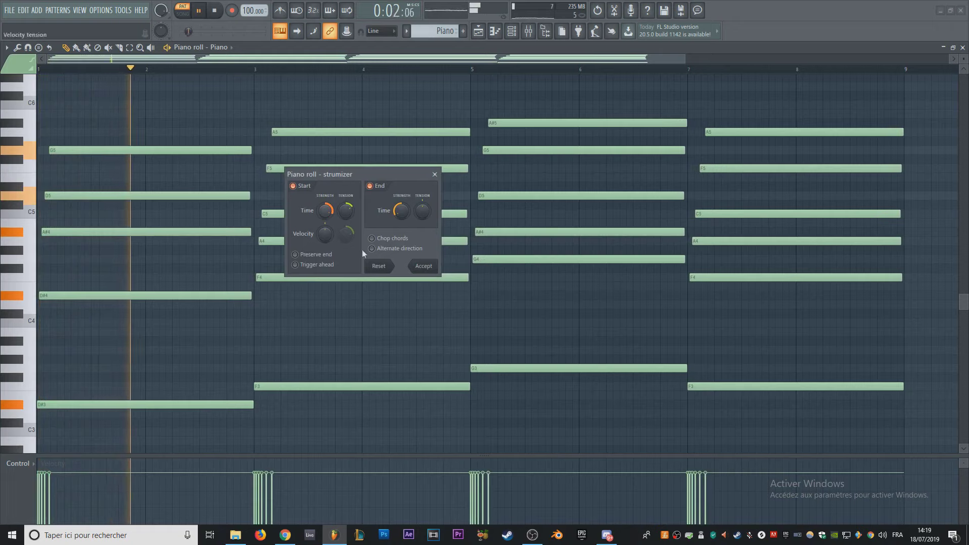
{"action": "left_click_drag", "start_coordinate": [325, 211], "coordinate": [327, 220]}
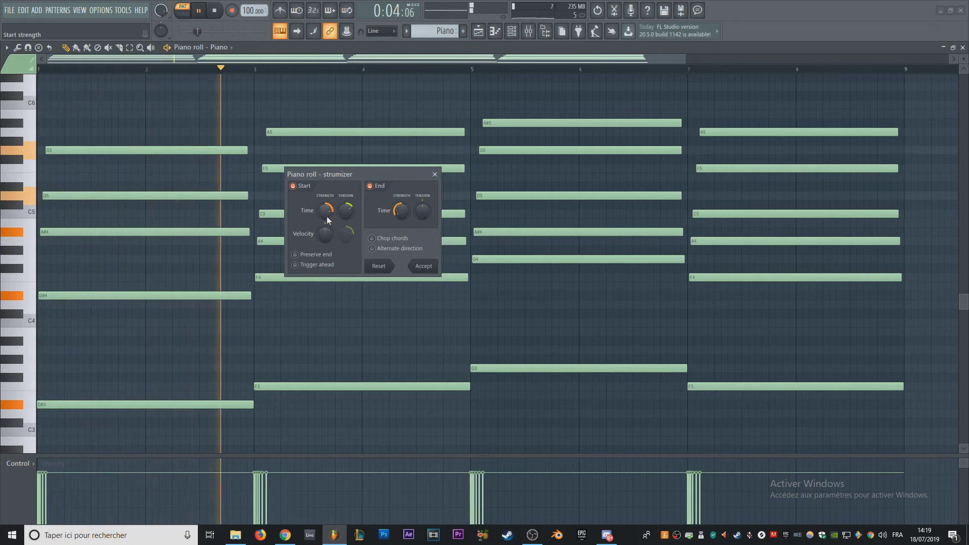
{"action": "left_click", "coordinate": [423, 265]}
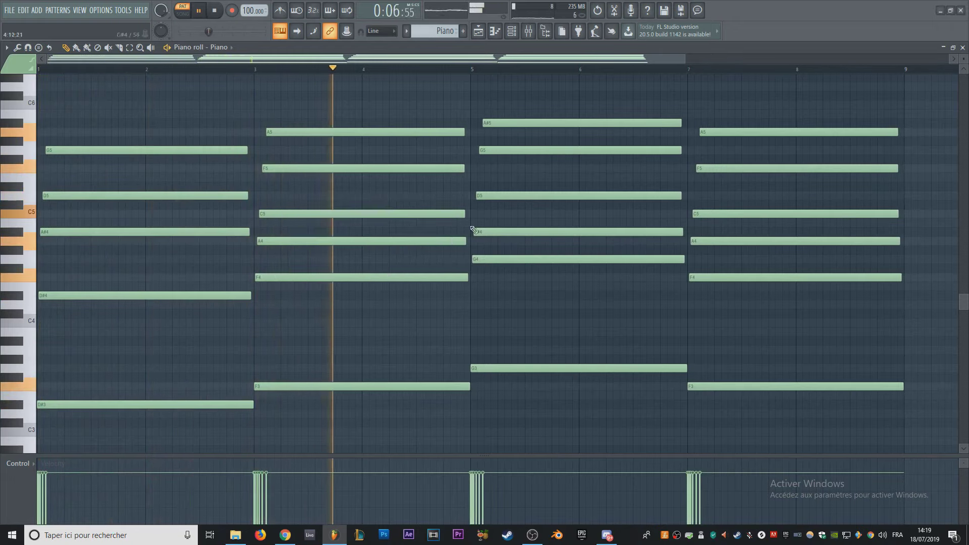
{"action": "left_click", "coordinate": [478, 31]}
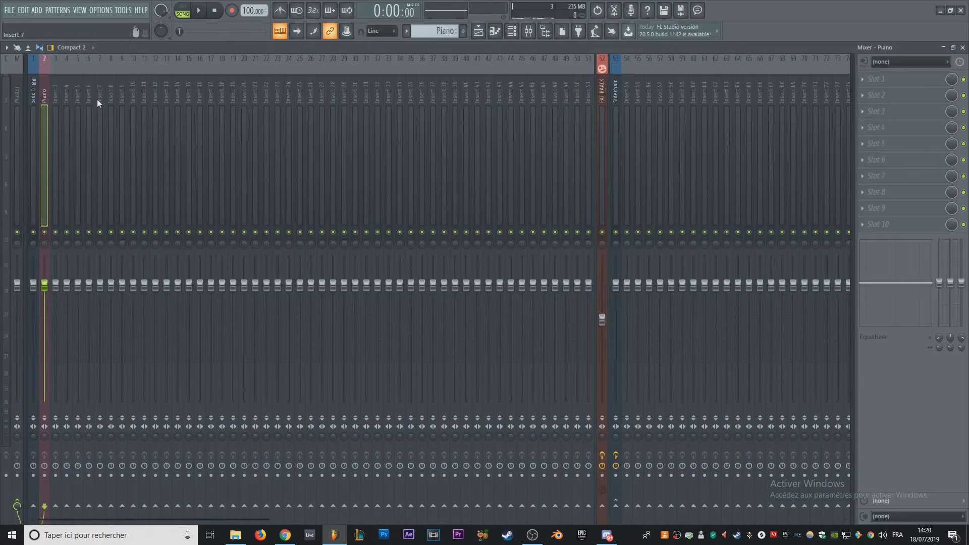
Step: Add a separator before the Piano mixer track and move the FAT RAACK and Sidechain tracks to inserts 71 and 72
{"action": "right_click", "coordinate": [44, 95]}
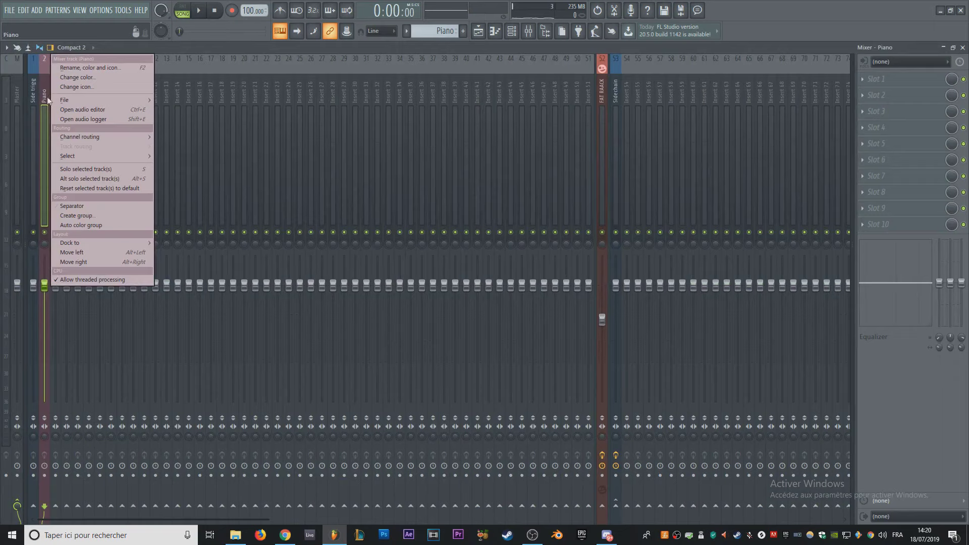
{"action": "left_click", "coordinate": [74, 206]}
{"action": "left_click_drag", "start_coordinate": [618, 93], "coordinate": [829, 93]}
{"action": "left_click_drag", "start_coordinate": [601, 96], "coordinate": [815, 99]}
{"action": "left_click", "coordinate": [479, 31]}
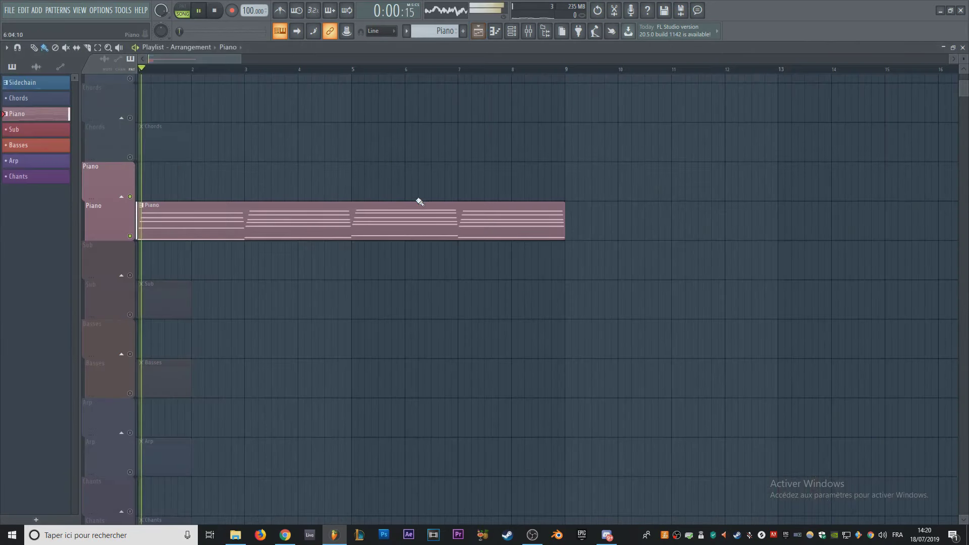
Step: Load Wave Candy in slot 10 of the Master track with the Peak meter preset, and place the meter beside the mixer's equalizer
{"action": "left_click", "coordinate": [529, 31]}
{"action": "left_click", "coordinate": [19, 138]}
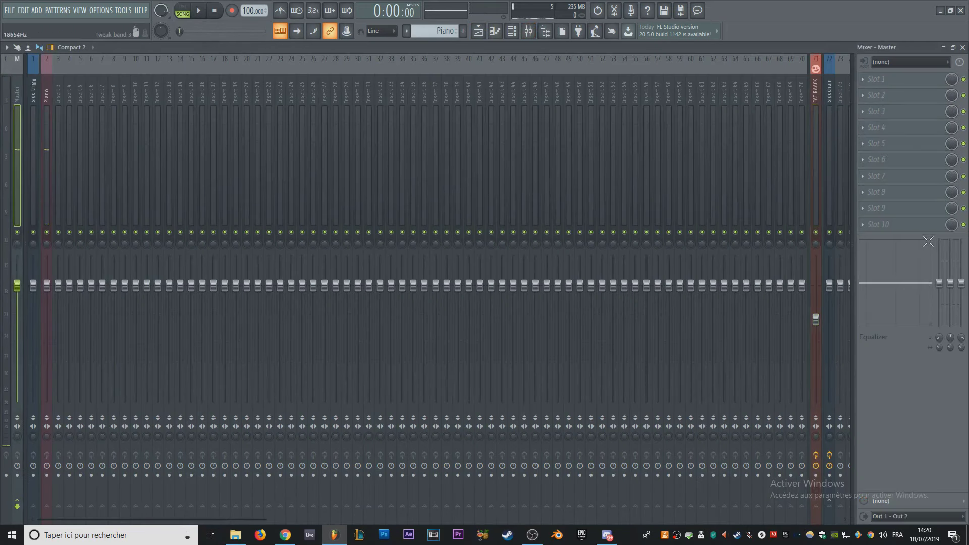
{"action": "left_click", "coordinate": [916, 228]}
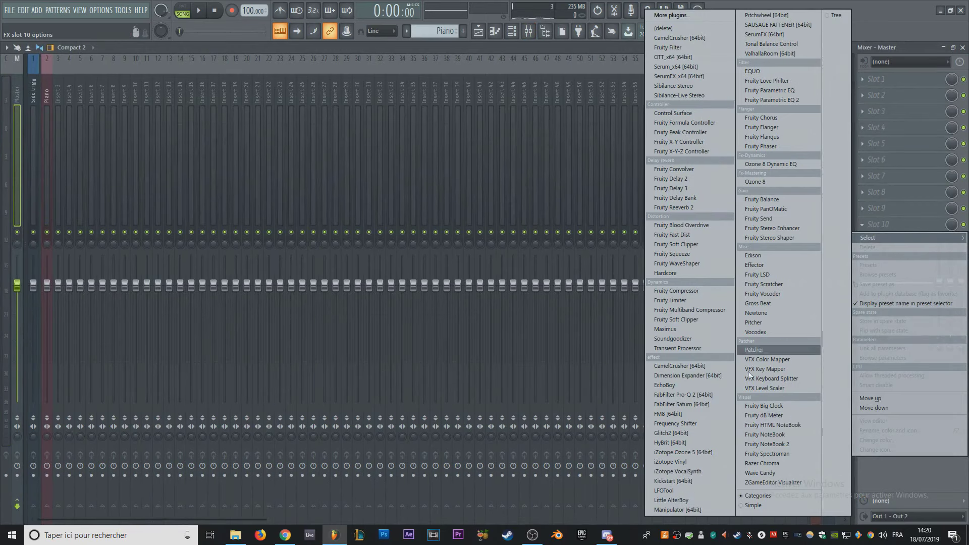
{"action": "left_click", "coordinate": [749, 473]}
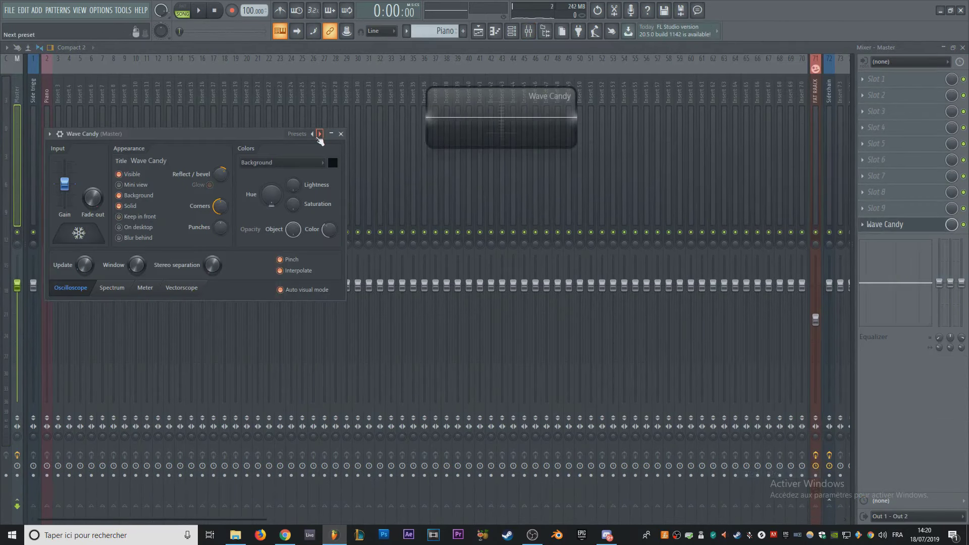
{"action": "left_click", "coordinate": [320, 134]}
{"action": "left_click", "coordinate": [355, 137]}
{"action": "left_click_drag", "start_coordinate": [567, 186], "coordinate": [903, 443]}
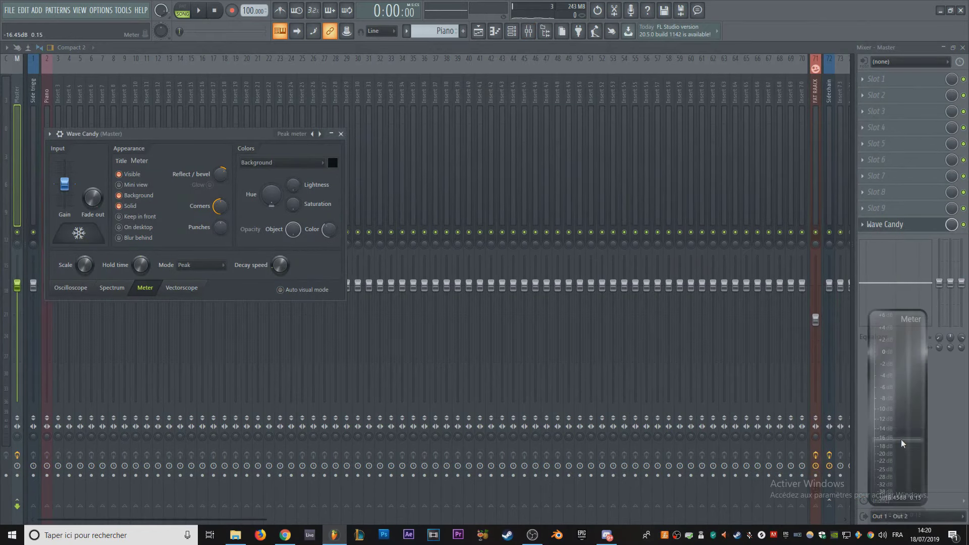
Step: Play the arrangement and lower the Piano channel's volume until it peaks around -12 dB on the meter
{"action": "left_click", "coordinate": [485, 30]}
{"action": "key", "text": "space"}
{"action": "left_click", "coordinate": [511, 31]}
{"action": "key", "text": "space"}
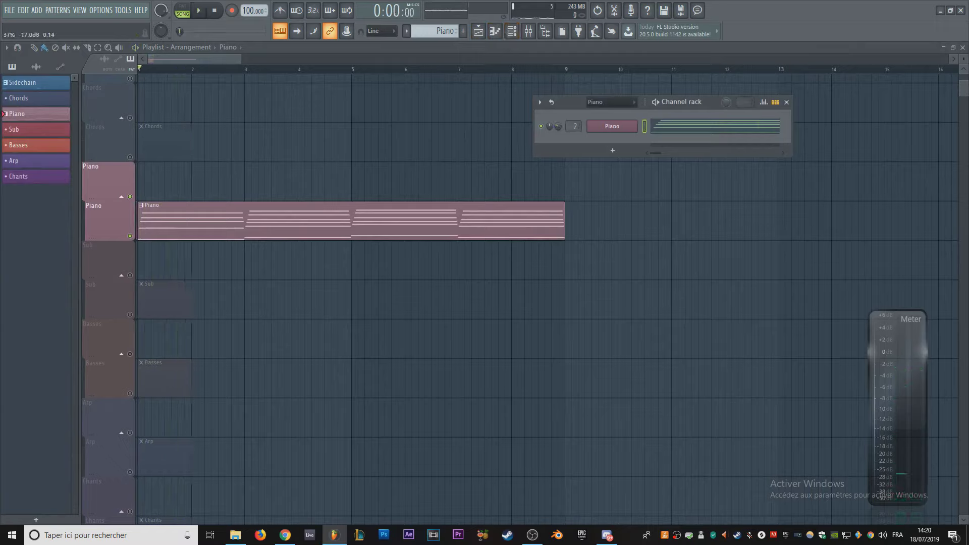
{"action": "key", "text": "space"}
{"action": "key", "text": "space"}
{"action": "key", "text": "space"}
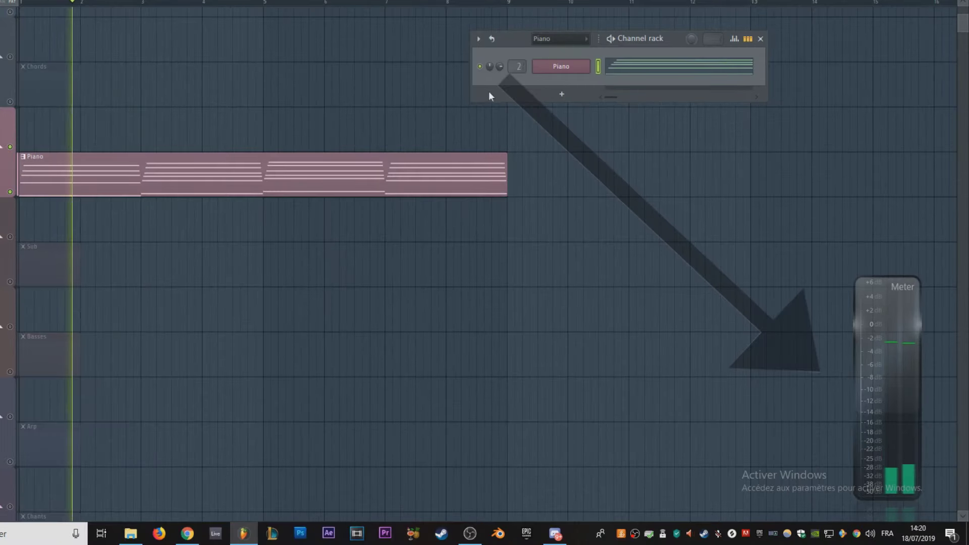
{"action": "key", "text": "space"}
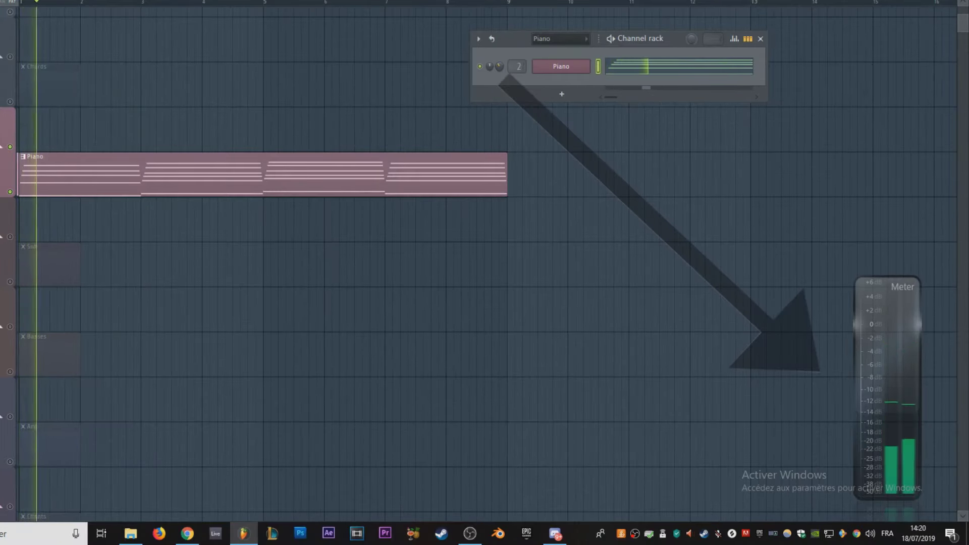
Step: Load Fruity parametric EQ 2 in slot 1 of the Piano mixer track
{"action": "left_click", "coordinate": [529, 32]}
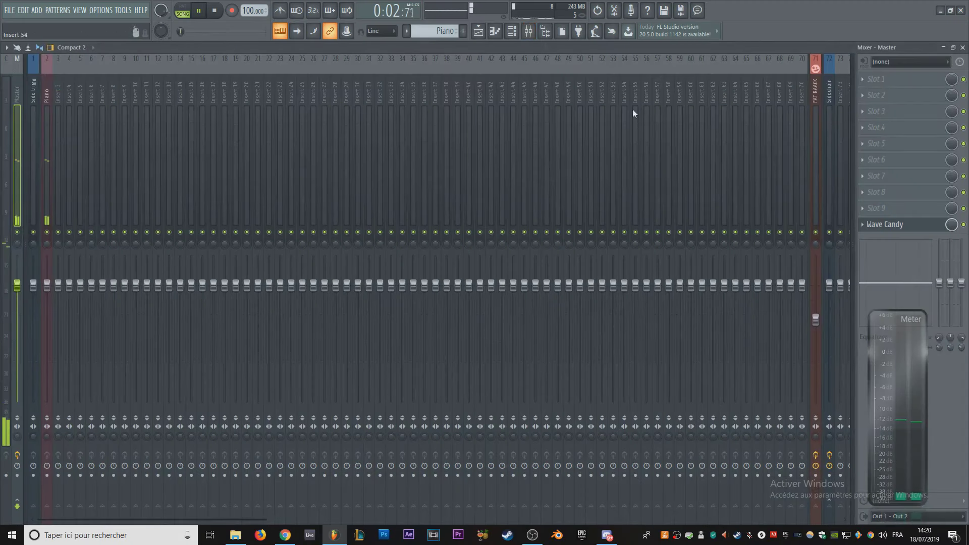
{"action": "left_click", "coordinate": [48, 128]}
{"action": "left_click", "coordinate": [858, 80]}
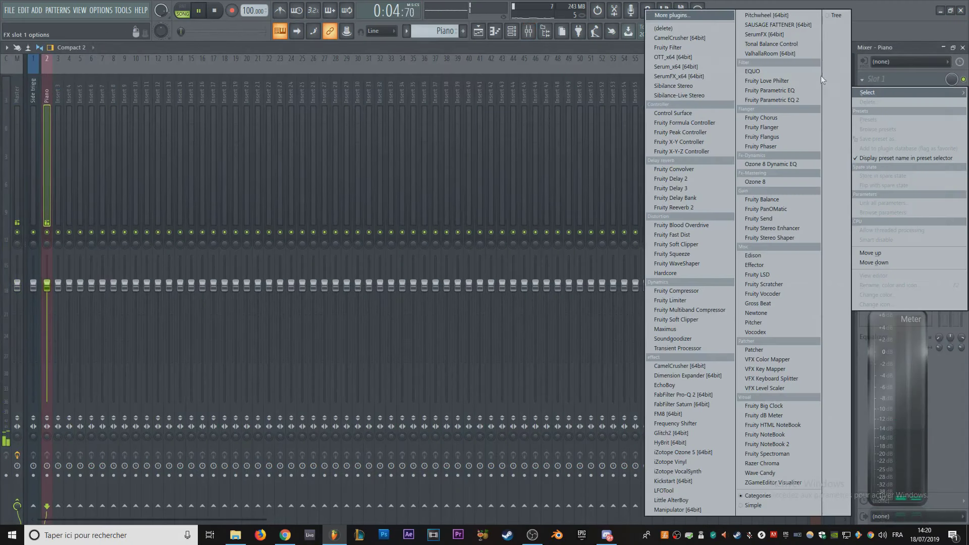
{"action": "left_click", "coordinate": [788, 112]}
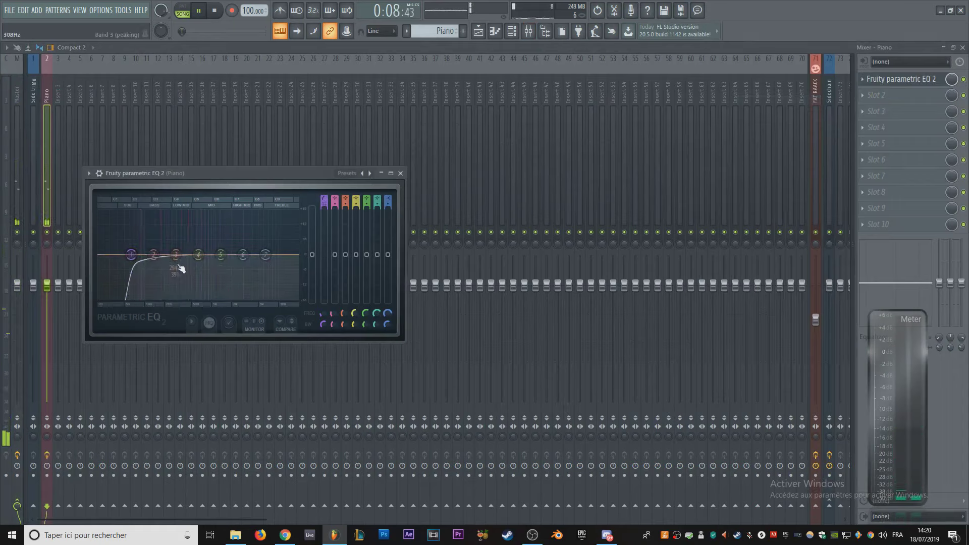
Step: Shape the Piano EQ with a low cut, slight bass boost, small dips on bands 4 and 6, and a high-shelf boost
{"action": "left_click_drag", "start_coordinate": [114, 255], "coordinate": [126, 254]}
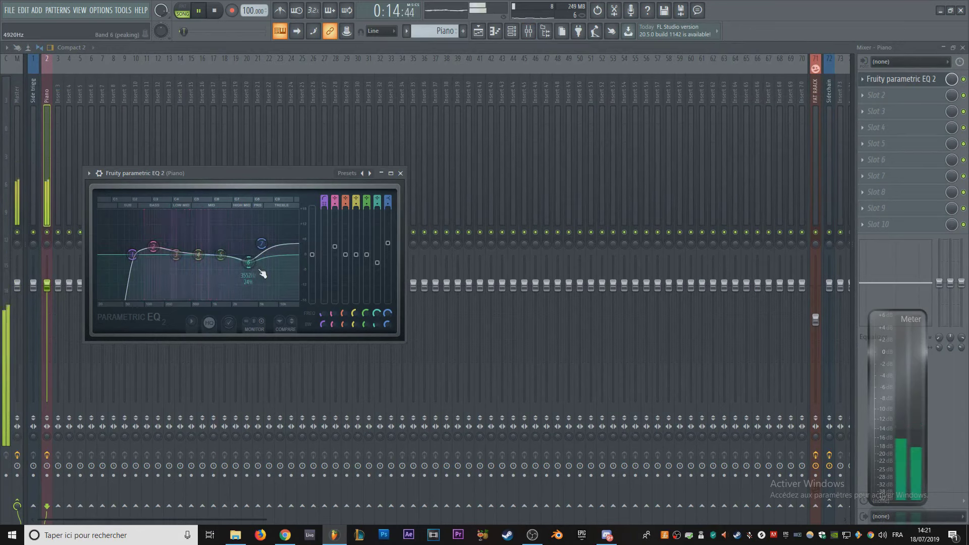
{"action": "left_click_drag", "start_coordinate": [249, 262], "coordinate": [246, 261]}
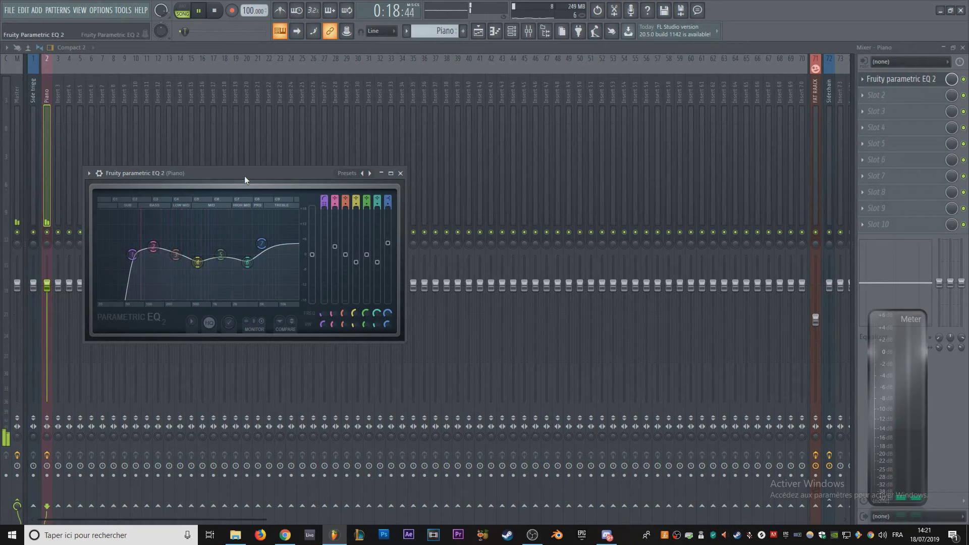
{"action": "left_click_drag", "start_coordinate": [244, 176], "coordinate": [344, 105]}
Step: Load OTT in slot 2 of the Piano track and set its Depth to 59% and Time to 1000%
{"action": "left_click", "coordinate": [893, 96]}
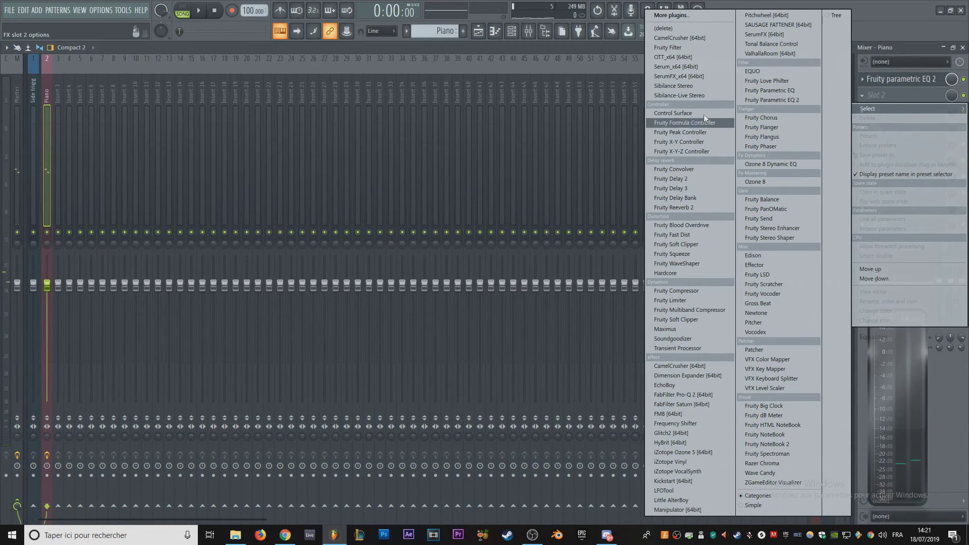
{"action": "left_click", "coordinate": [691, 59]}
{"action": "key", "text": "space"}
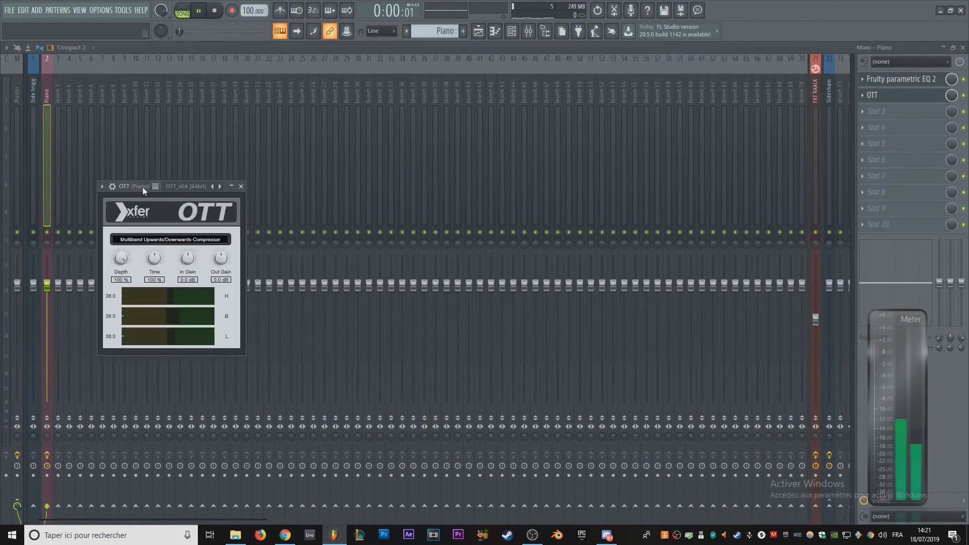
{"action": "left_click_drag", "start_coordinate": [142, 187], "coordinate": [419, 105]}
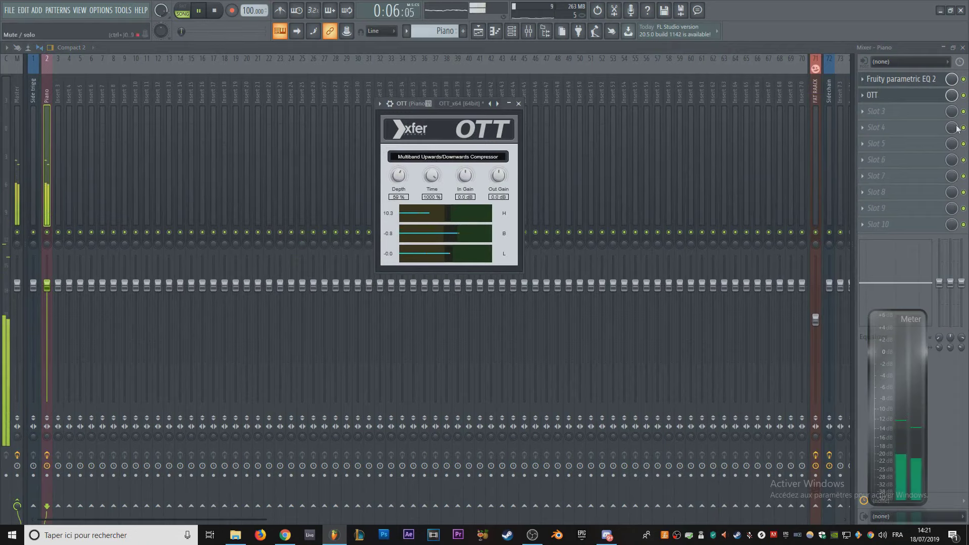
Step: Load a second Fruity parametric EQ 2 in slot 3 of the Piano track and turn band 1 into a low cut
{"action": "left_click", "coordinate": [896, 113]}
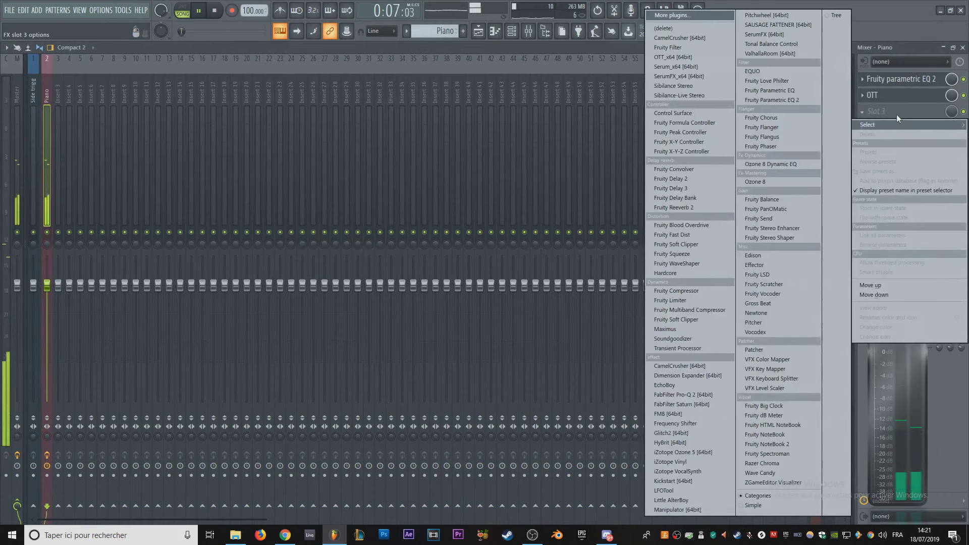
{"action": "left_click", "coordinate": [792, 100]}
{"action": "left_click_drag", "start_coordinate": [244, 120], "coordinate": [245, 126]}
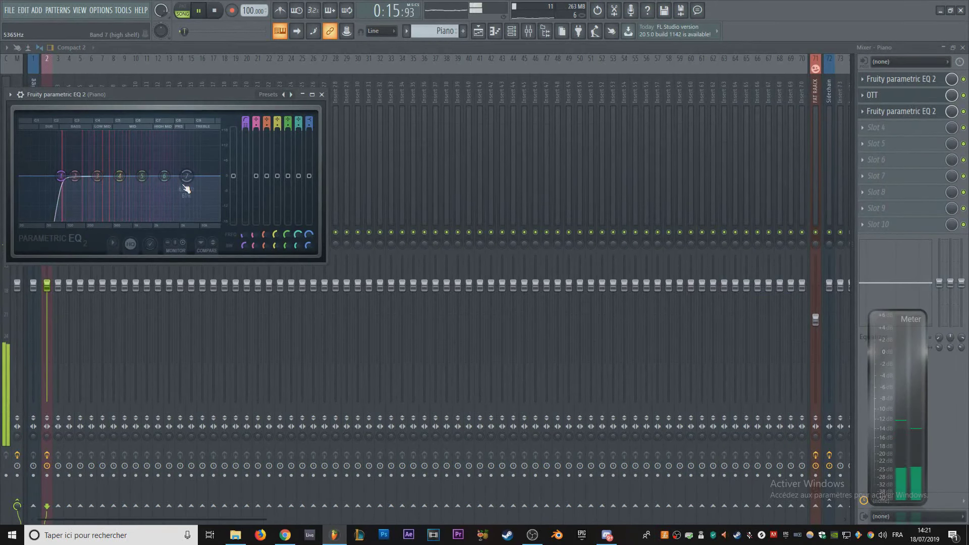
Step: Return to the playlist, stop playback and take the Piano tracks out of solo
{"action": "key", "text": "F5"}
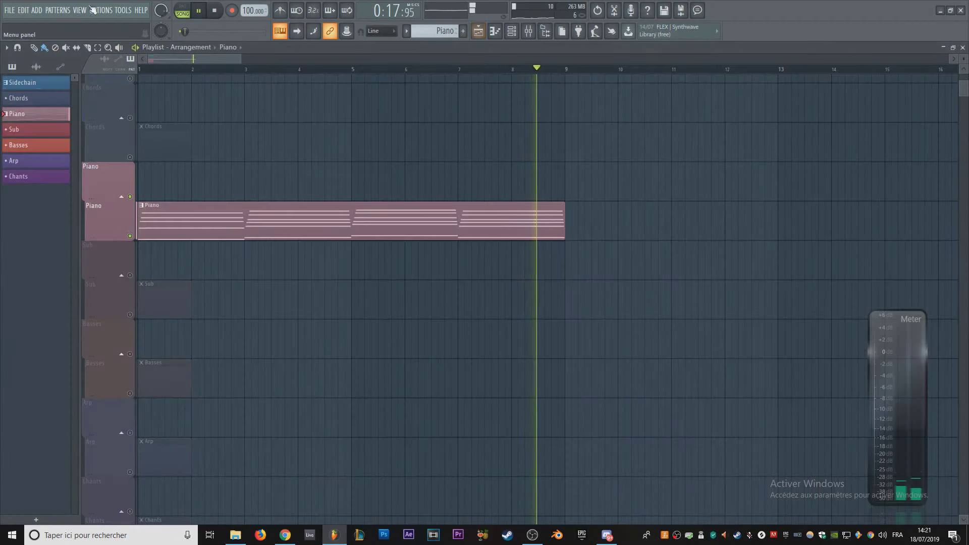
{"action": "left_click", "coordinate": [122, 11]}
{"action": "key", "text": "Escape"}
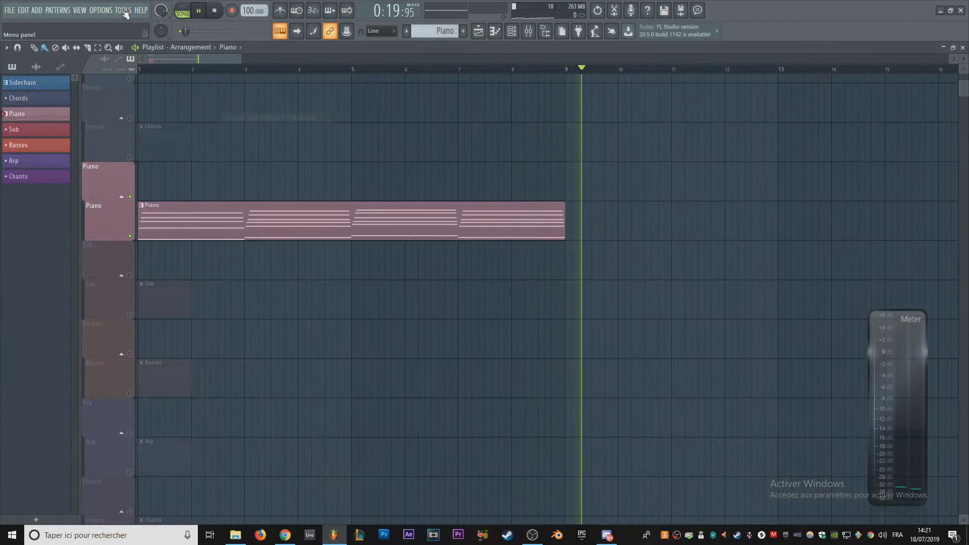
{"action": "key", "text": "space"}
{"action": "right_click", "coordinate": [129, 235]}
{"action": "right_click", "coordinate": [129, 236]}
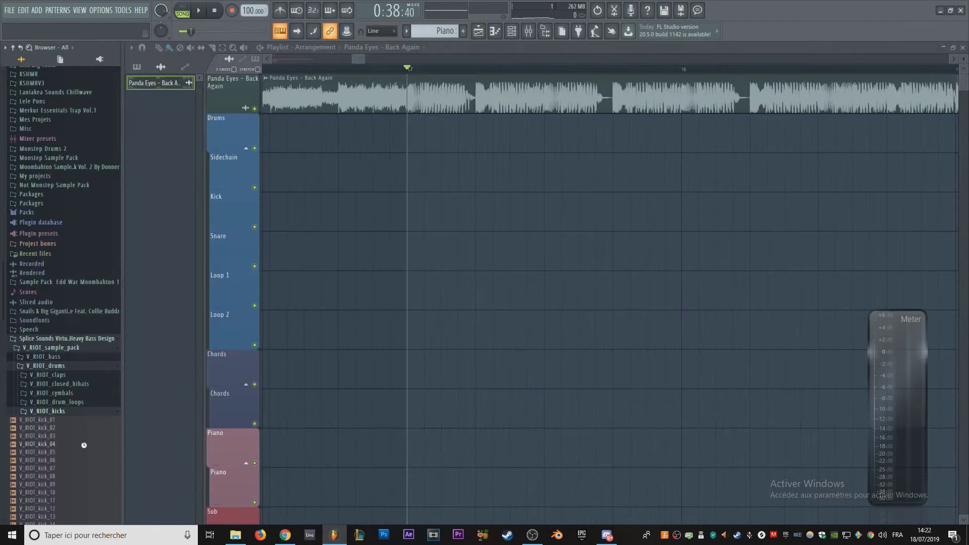
Step: Audition the V_RIOT_kicks samples and compare them with the reference audio around bar 17
{"action": "scroll", "coordinate": [83, 444], "scroll_direction": "down", "scroll_amount": 5}
{"action": "key", "text": "space"}
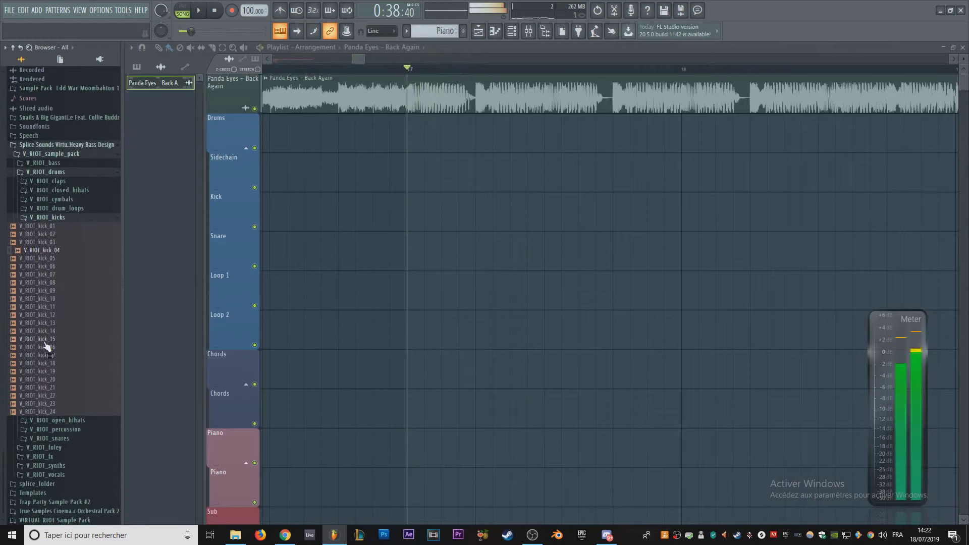
{"action": "key", "text": "space"}
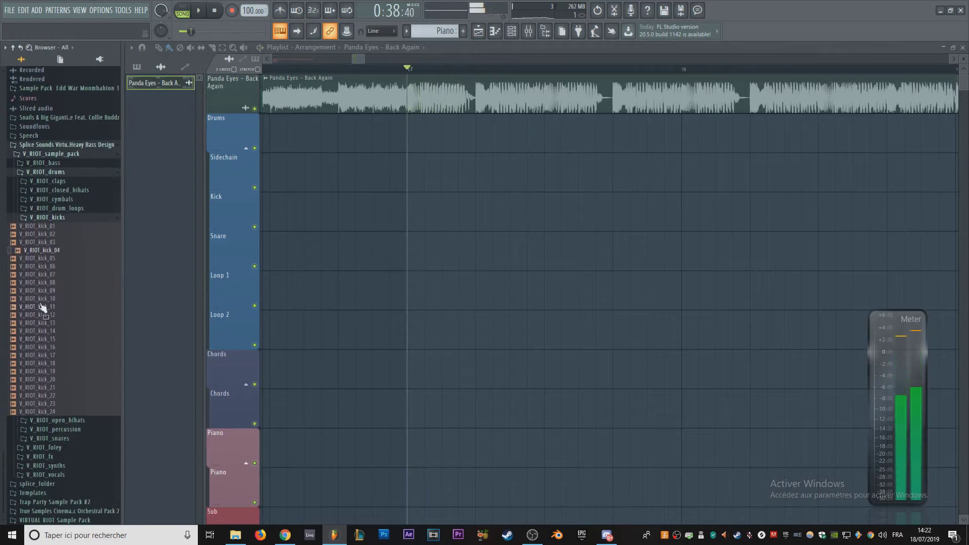
{"action": "left_click", "coordinate": [51, 252]}
{"action": "left_click", "coordinate": [60, 259]}
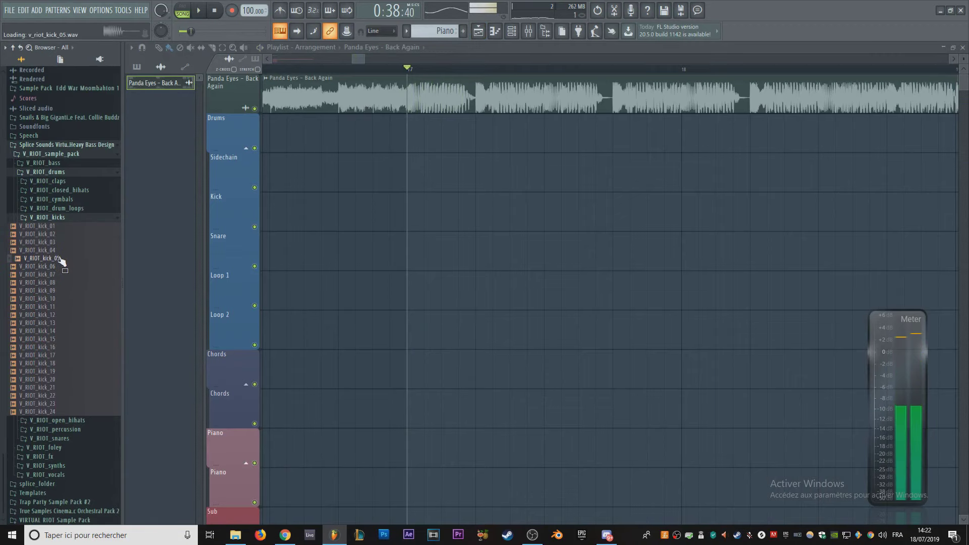
{"action": "key", "text": "Down"}
{"action": "key", "text": "Down"}
{"action": "key", "text": "Down"}
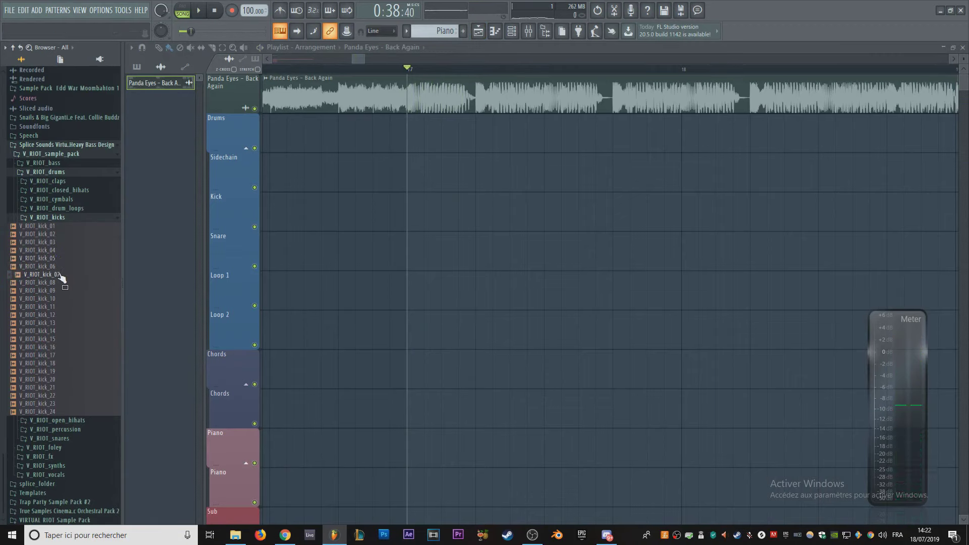
{"action": "left_click", "coordinate": [60, 275]}
{"action": "key", "text": "space"}
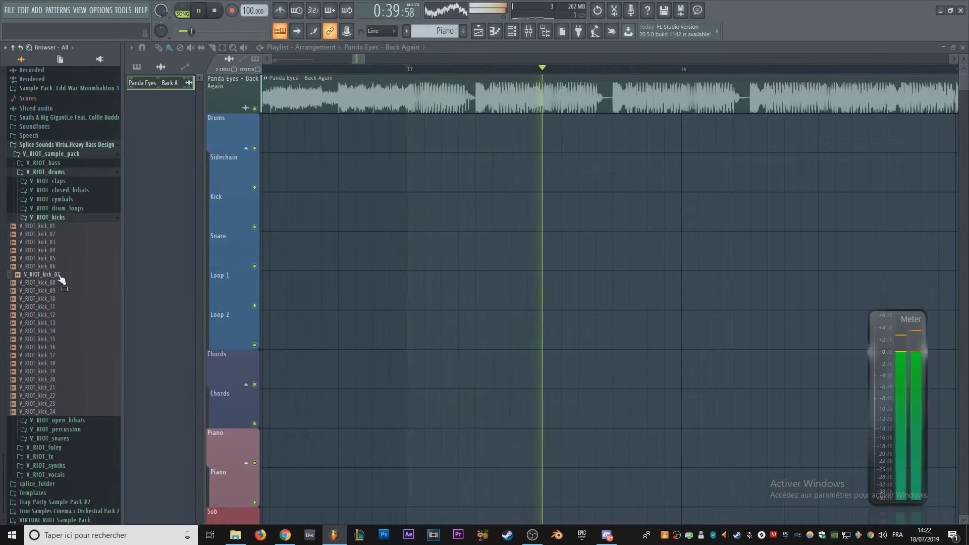
{"action": "key", "text": "space"}
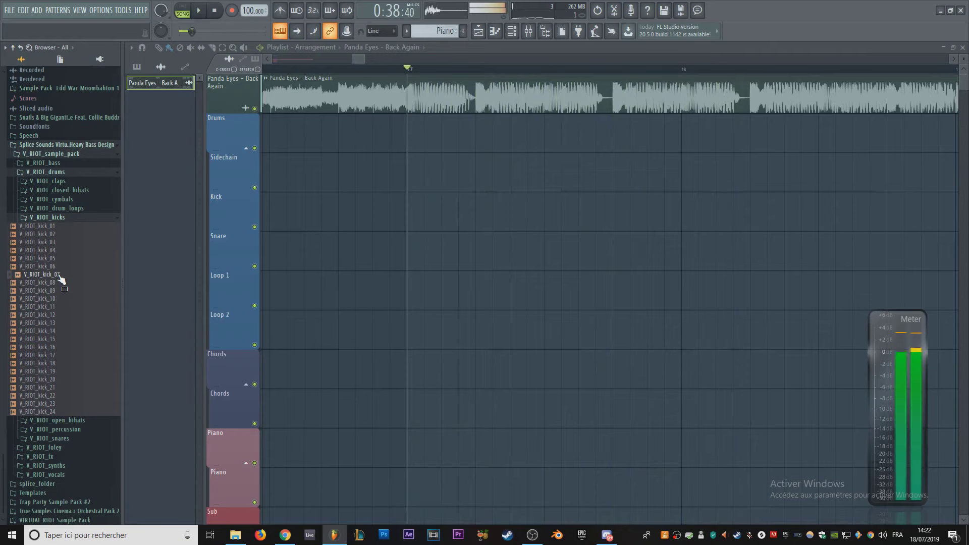
{"action": "left_click", "coordinate": [57, 284]}
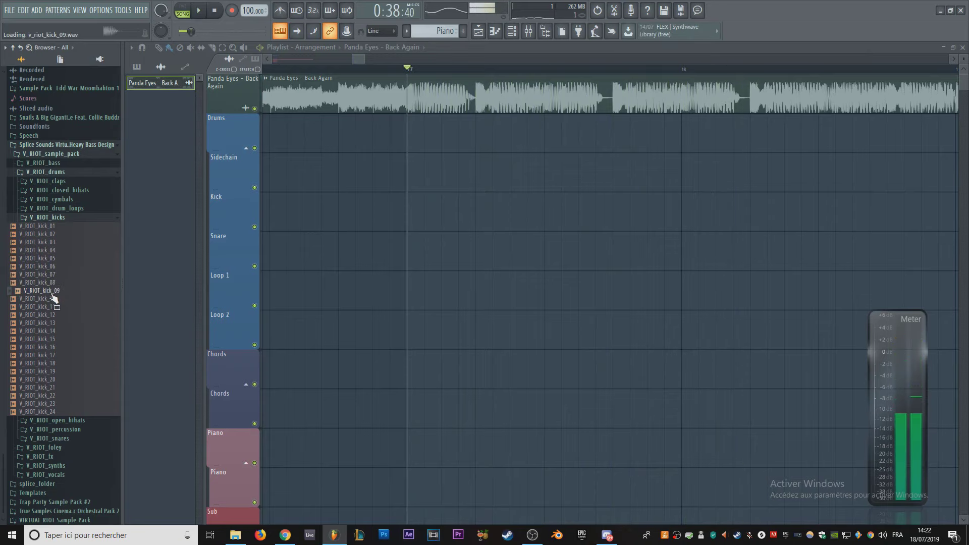
{"action": "left_click", "coordinate": [62, 325]}
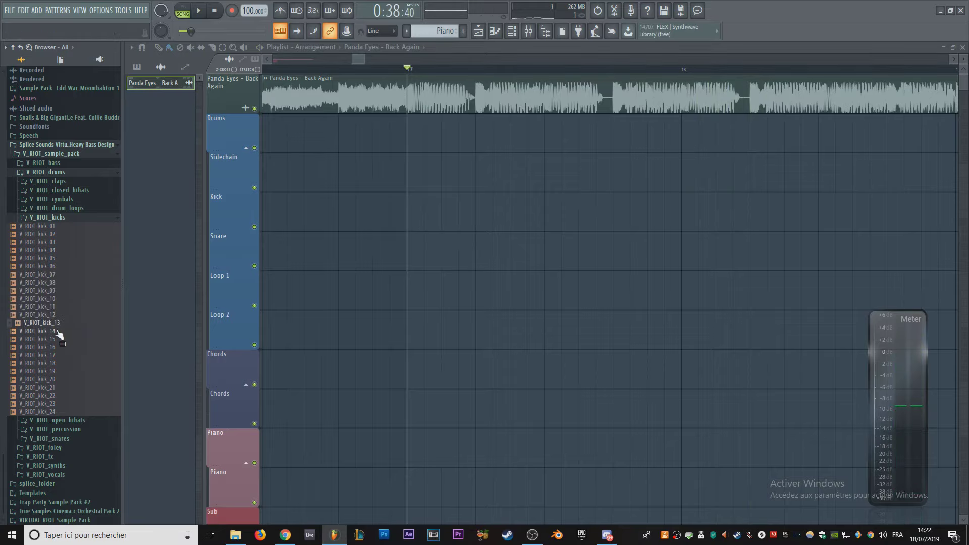
Step: Place V_RIOT_kick_13 on the Kick track at bar 17, give the clip the track's name and colour, and play it
{"action": "left_click_drag", "start_coordinate": [58, 328], "coordinate": [469, 218]}
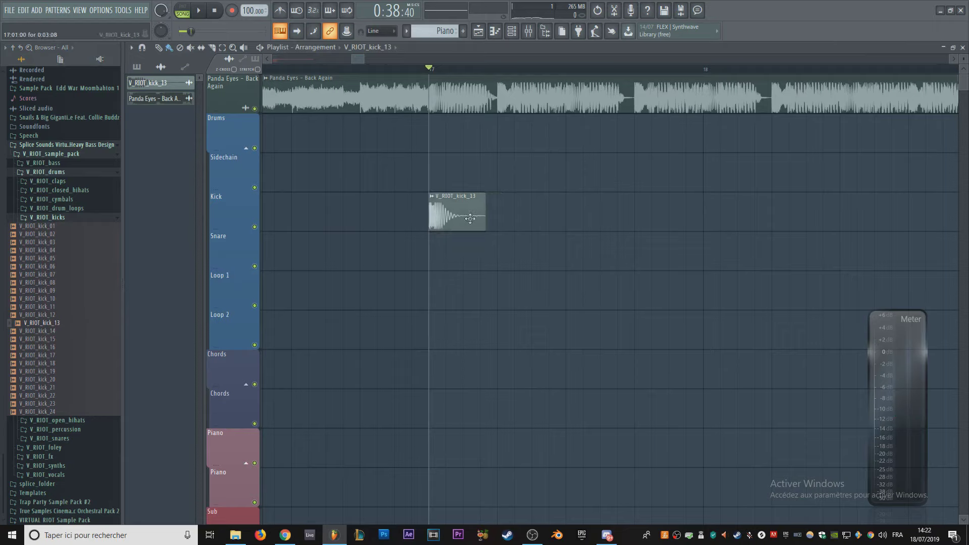
{"action": "right_click", "coordinate": [222, 220]}
{"action": "left_click", "coordinate": [273, 237]}
{"action": "key", "text": "space"}
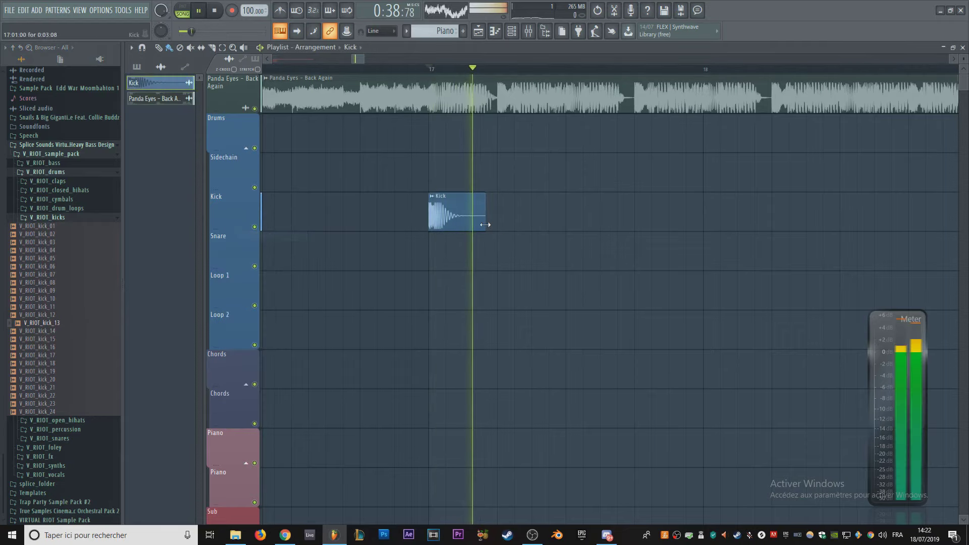
{"action": "key", "text": "space"}
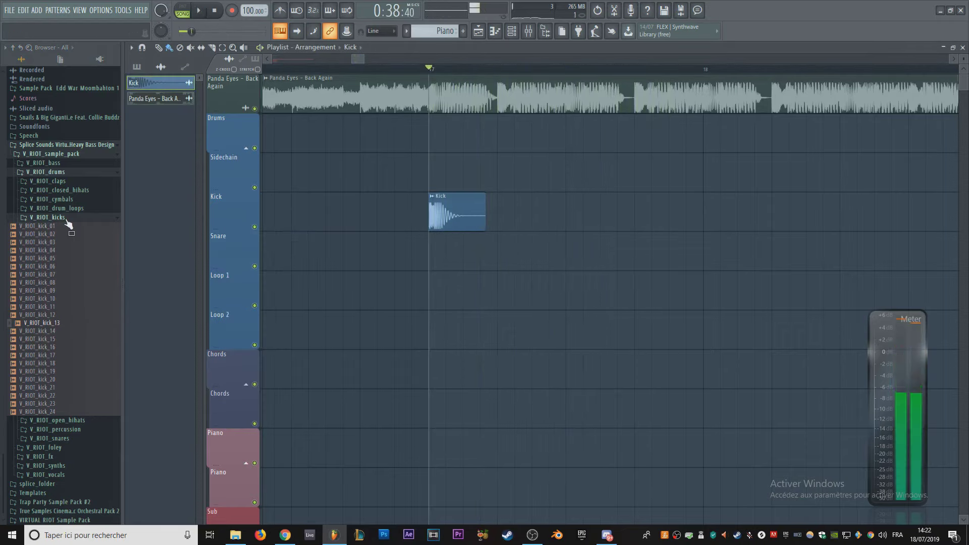
Step: Audition the V_RIOT_snares samples and compare them with the snare hit in the reference audio at bar 17
{"action": "scroll", "coordinate": [98, 273], "scroll_direction": "up", "scroll_amount": 6}
{"action": "left_click", "coordinate": [87, 439]}
{"action": "left_click", "coordinate": [87, 447]}
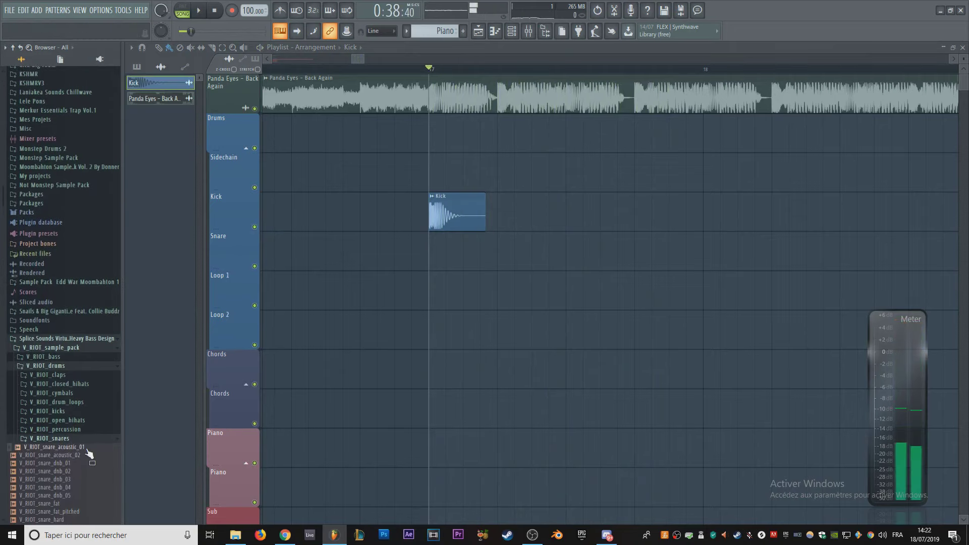
{"action": "left_click", "coordinate": [45, 478]}
{"action": "scroll", "coordinate": [51, 454], "scroll_direction": "down", "scroll_amount": 8}
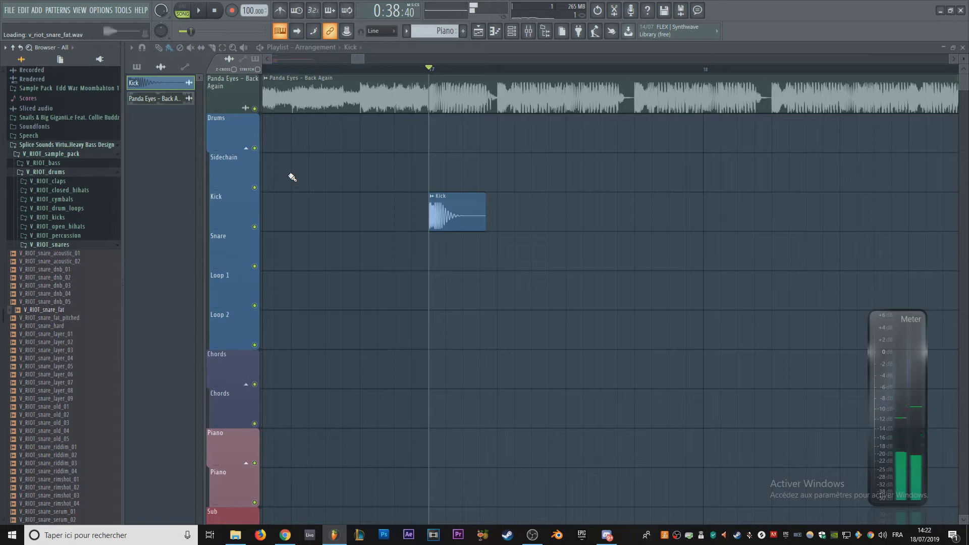
{"action": "key", "text": "Down"}
{"action": "key", "text": "Down"}
{"action": "key", "text": "Down"}
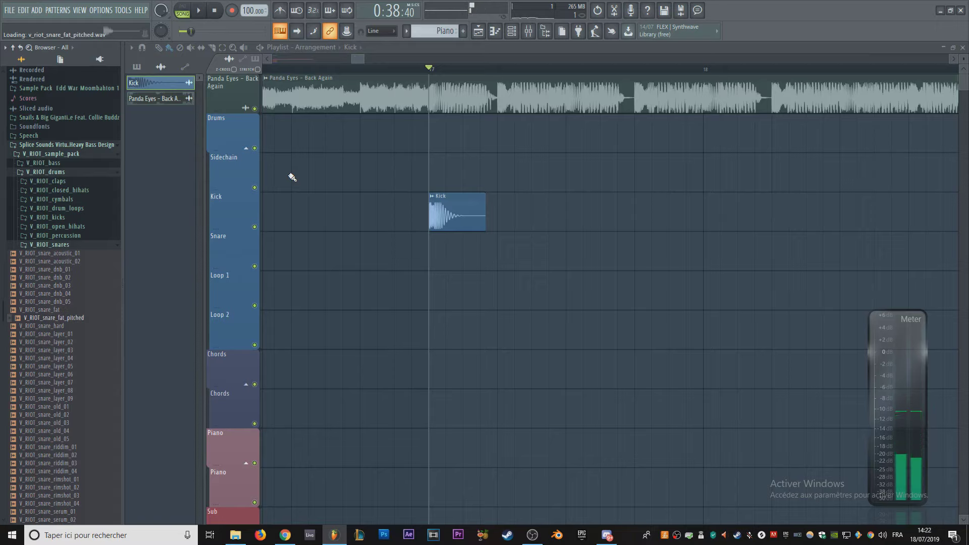
{"action": "key", "text": "Up"}
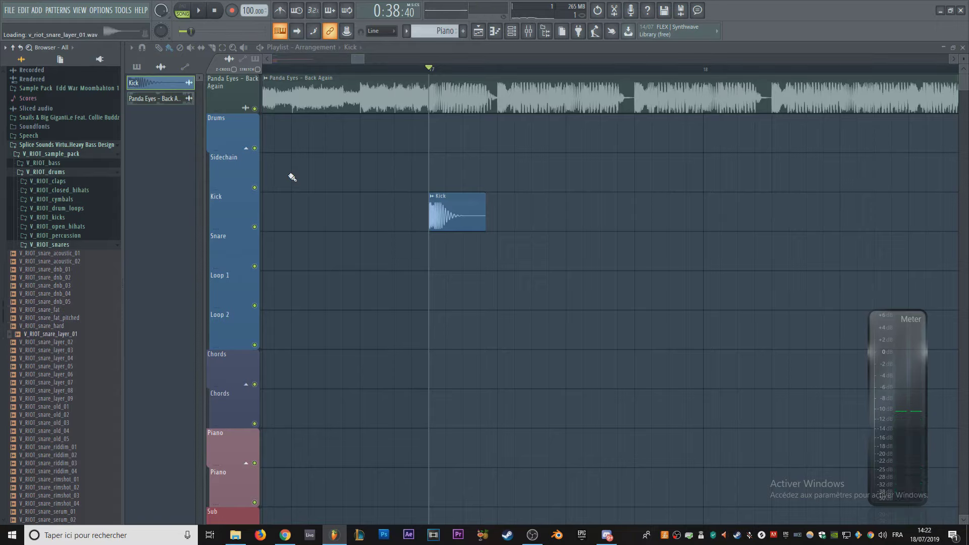
{"action": "key", "text": "space"}
{"action": "key", "text": "space"}
{"action": "left_click", "coordinate": [499, 69]}
{"action": "key", "text": "space"}
{"action": "key", "text": "space"}
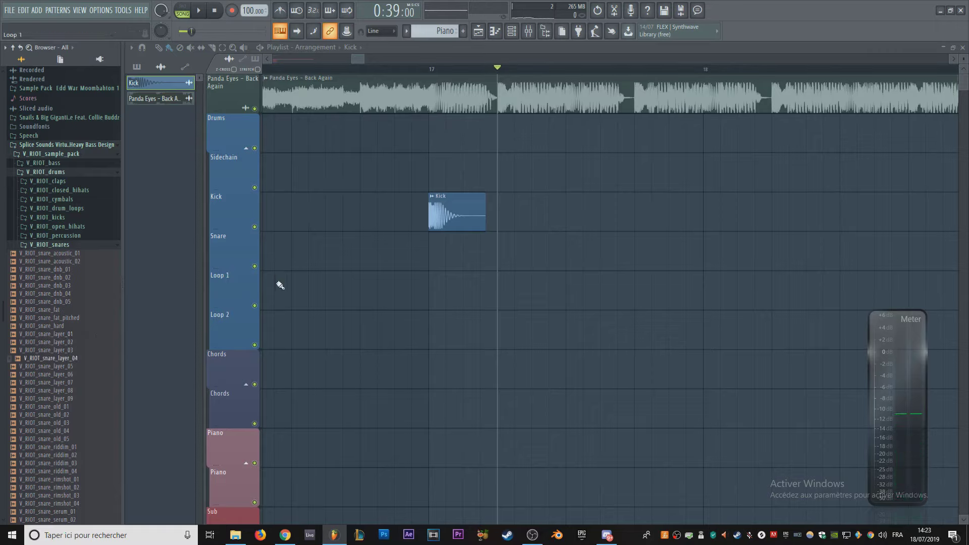
{"action": "key", "text": "space"}
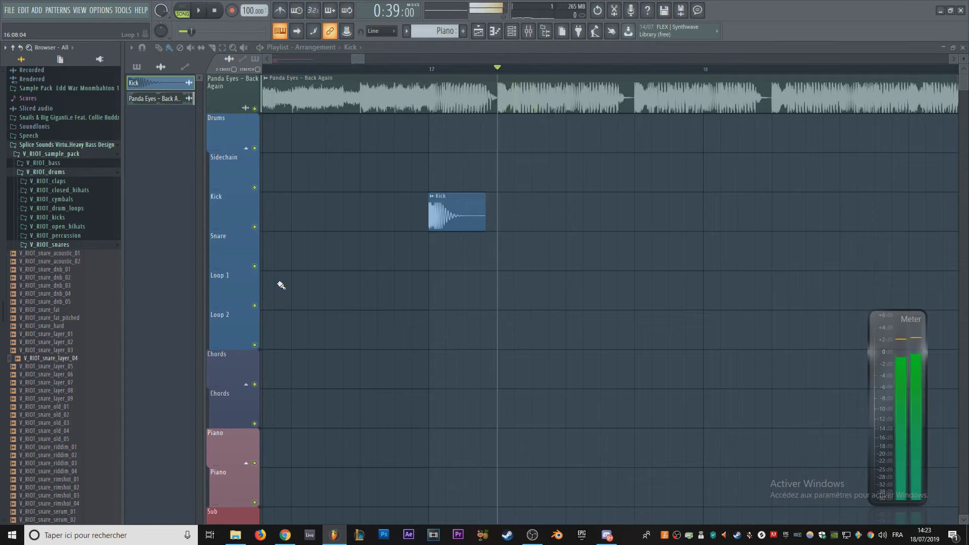
Step: Place V_RIOT_snare_layer_06 on the Snare track at the reference's snare hit in bar 17 and give the clip the track's name and colour
{"action": "left_click_drag", "start_coordinate": [281, 285], "coordinate": [499, 237]}
{"action": "left_click_drag", "start_coordinate": [75, 398], "coordinate": [520, 253]}
{"action": "key", "text": "alt+F8"}
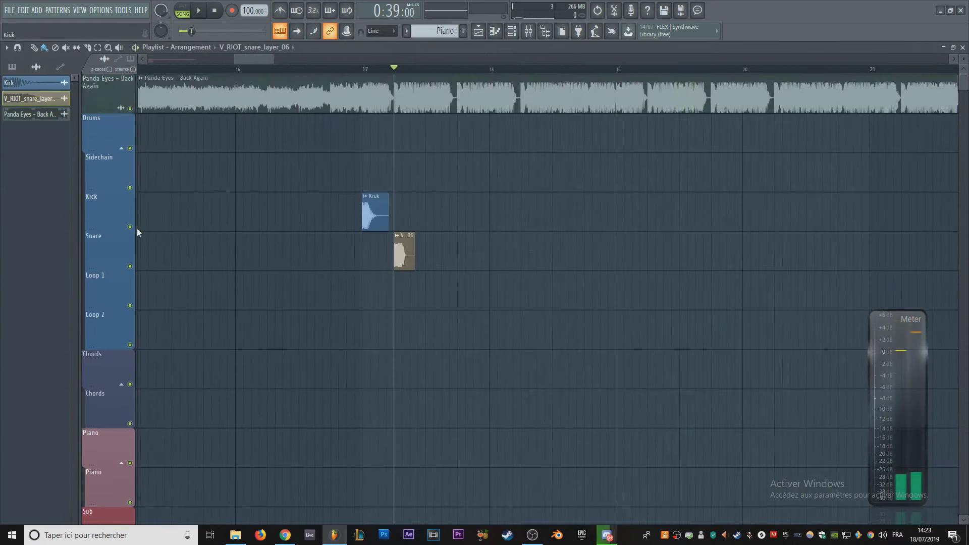
{"action": "right_click", "coordinate": [121, 234]}
{"action": "left_click", "coordinate": [152, 275]}
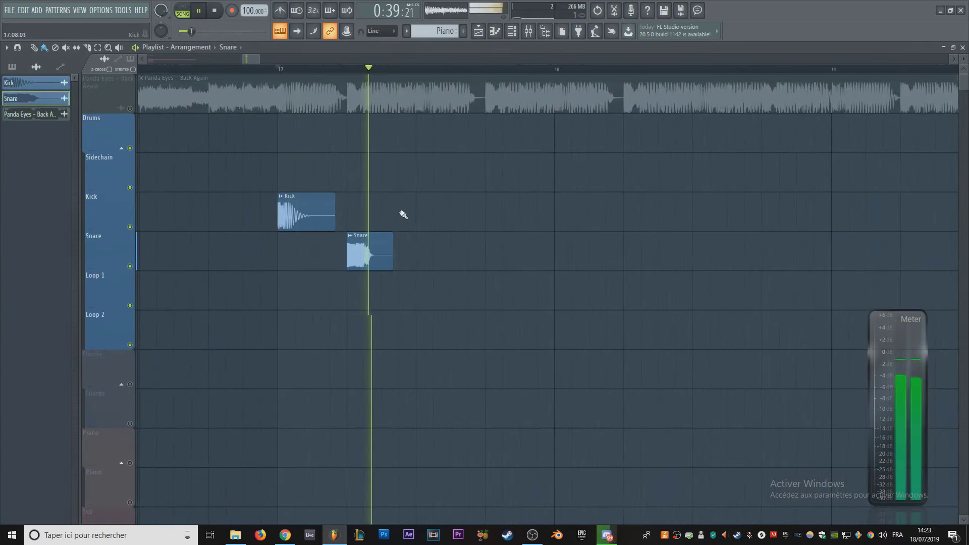
Step: Duplicate the kick and snare clips to fill bars 17 and 18 with four kicks and four snares
{"action": "key", "text": "space"}
{"action": "key", "text": "ctrl+b"}
{"action": "key", "text": "ctrl+a"}
{"action": "key", "text": "ctrl+b"}
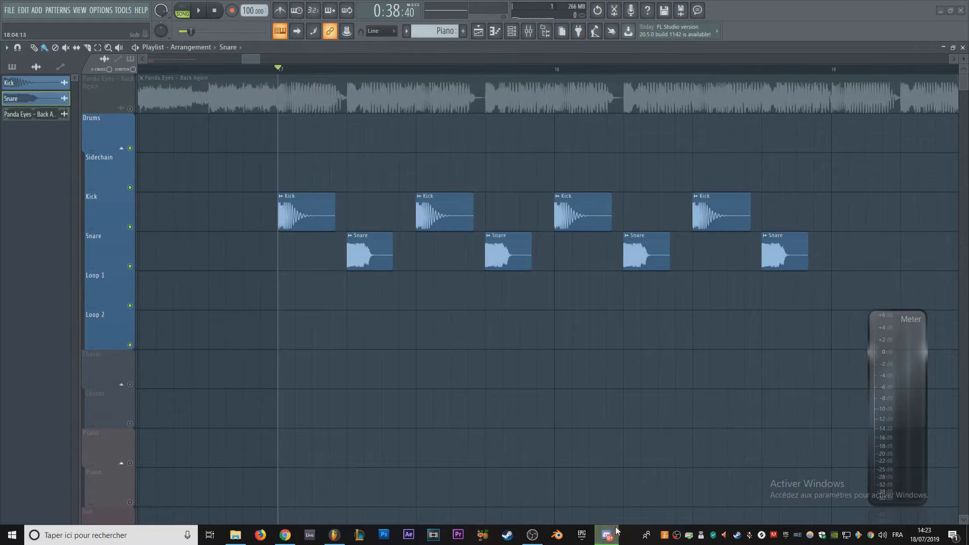
Step: Play the drum pattern and set the playback loop to bars 17 and 18
{"action": "key", "text": "space"}
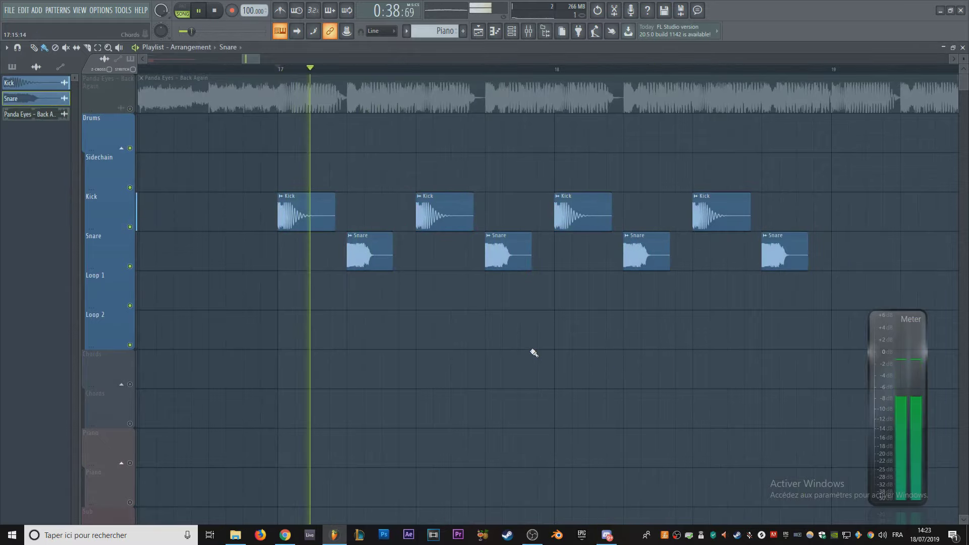
{"action": "scroll", "coordinate": [455, 73], "scroll_direction": "down", "scroll_amount": 3}
{"action": "left_click_drag", "start_coordinate": [455, 70], "coordinate": [634, 71]}
{"action": "scroll", "coordinate": [507, 306], "scroll_direction": "up", "scroll_amount": 4}
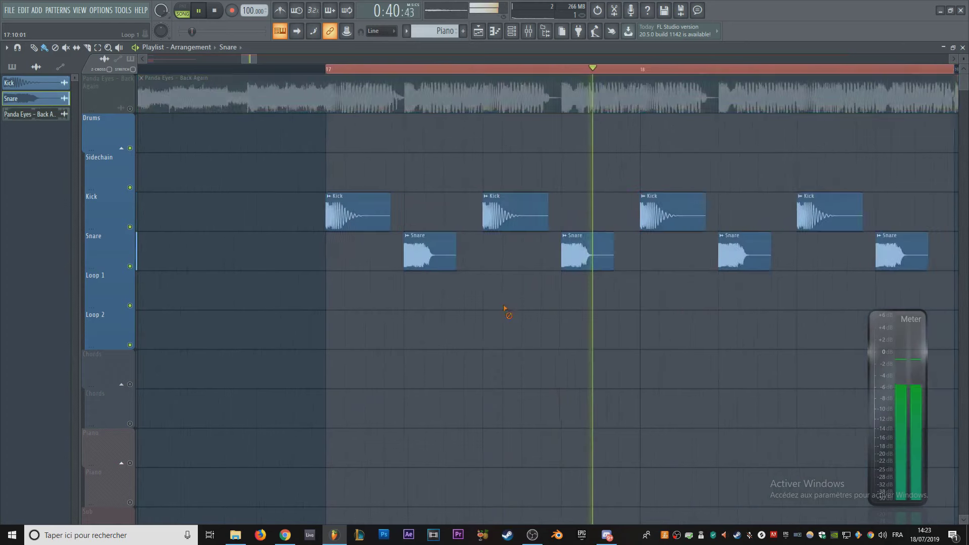
Step: Route the Kick channel to mixer track 3 and the Snare channel to mixer track 4
{"action": "double_click", "coordinate": [366, 209]}
{"action": "left_click_drag", "start_coordinate": [260, 161], "coordinate": [390, 173]}
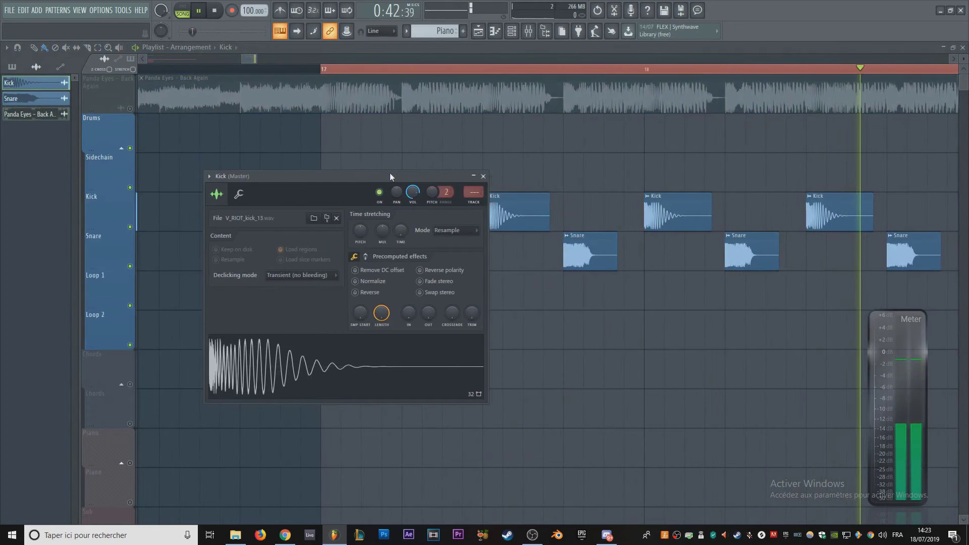
{"action": "key", "text": "F9"}
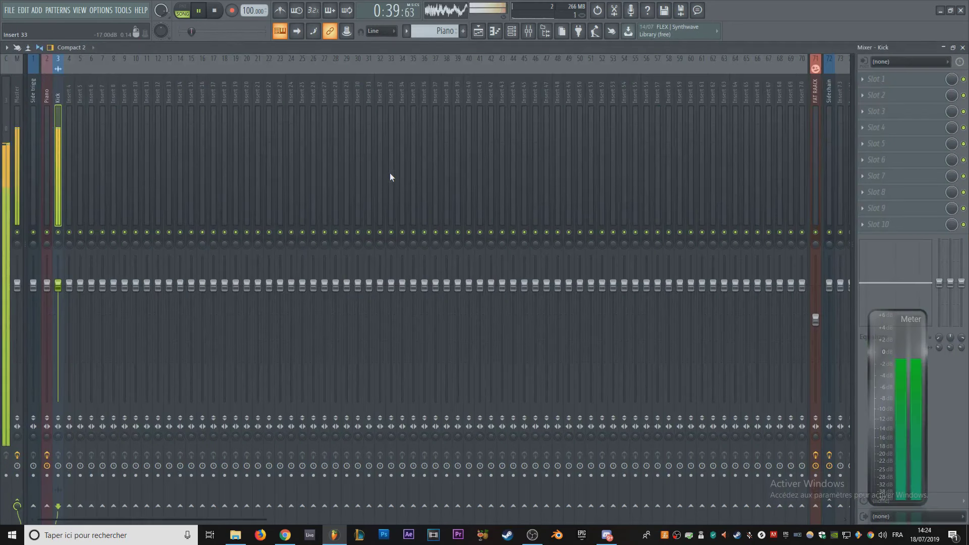
{"action": "key", "text": "F6"}
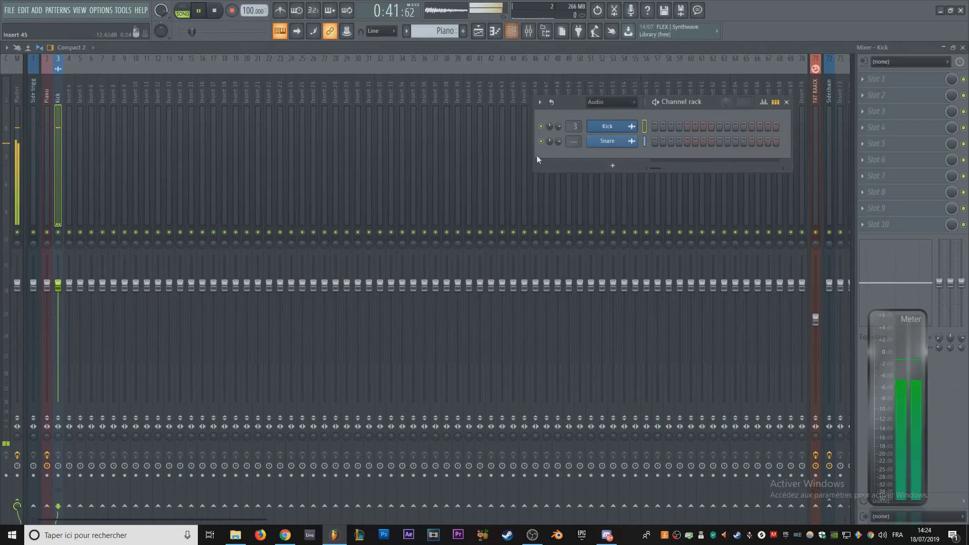
{"action": "left_click", "coordinate": [611, 141]}
{"action": "key", "text": "ctrl+l"}
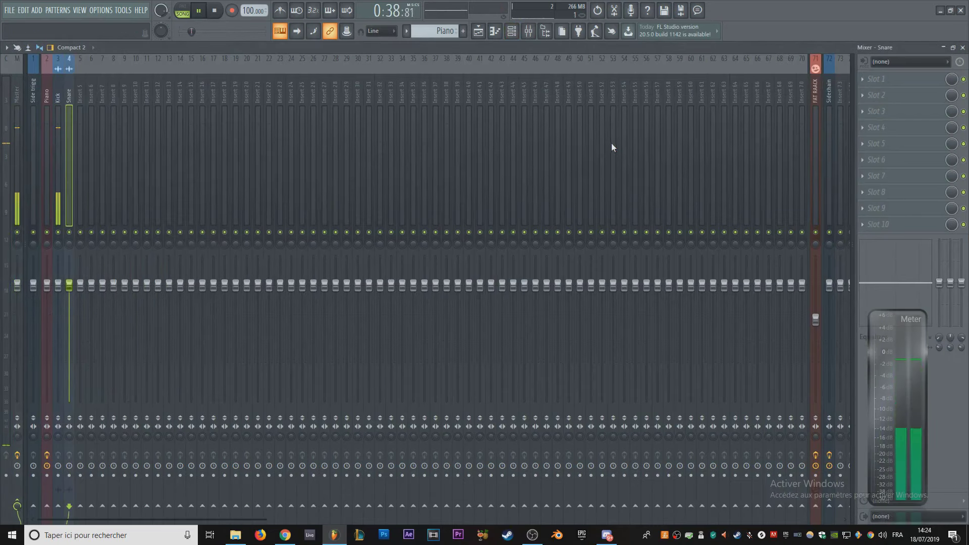
Step: Group the Kick and Snare channels in the channel rack under a new filter group named Drums
{"action": "key", "text": "F7"}
{"action": "key", "text": "F6"}
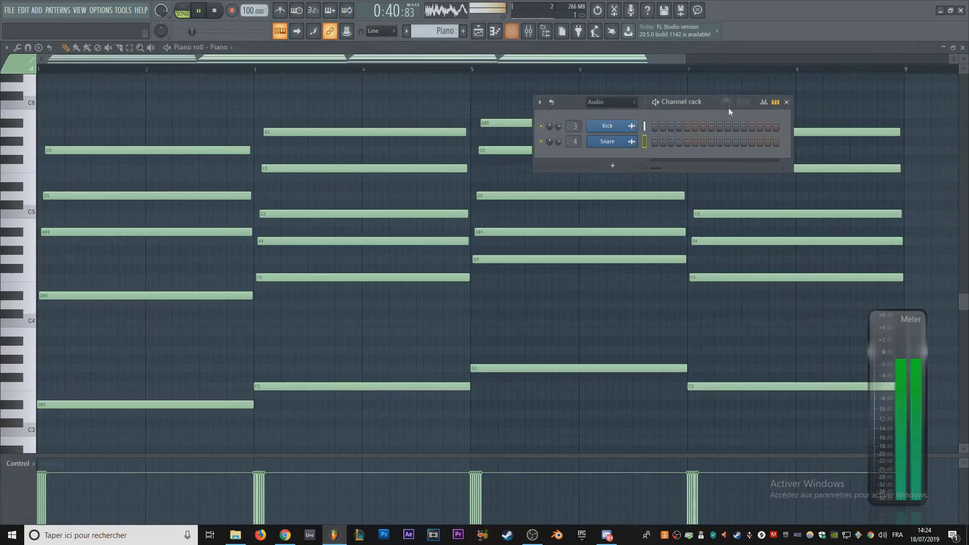
{"action": "key", "text": "alt+g"}
{"action": "type", "text": "Drums"}
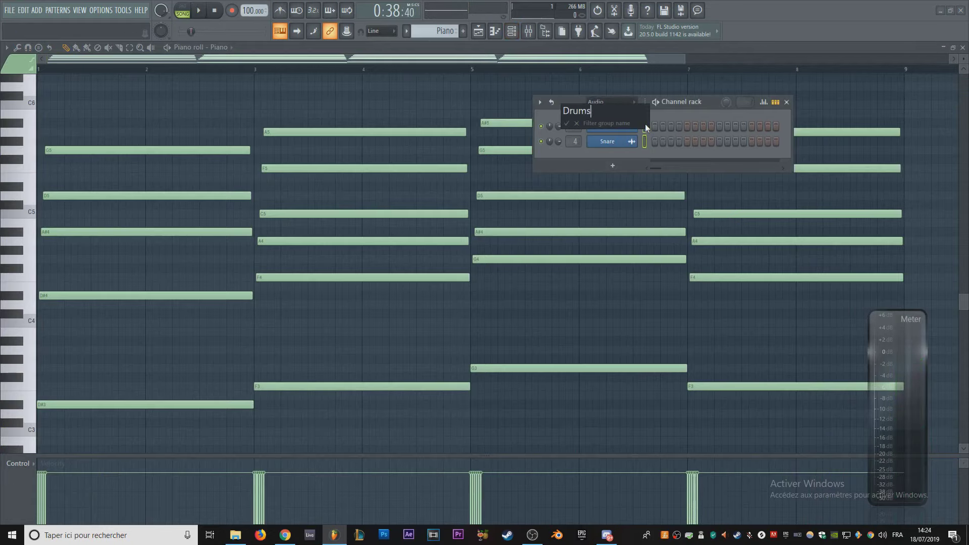
{"action": "key", "text": "Return"}
Step: Solo the Kick track in the playlist, open the Kick channel's settings and play the loop
{"action": "key", "text": "F5"}
{"action": "right_click", "coordinate": [130, 227]}
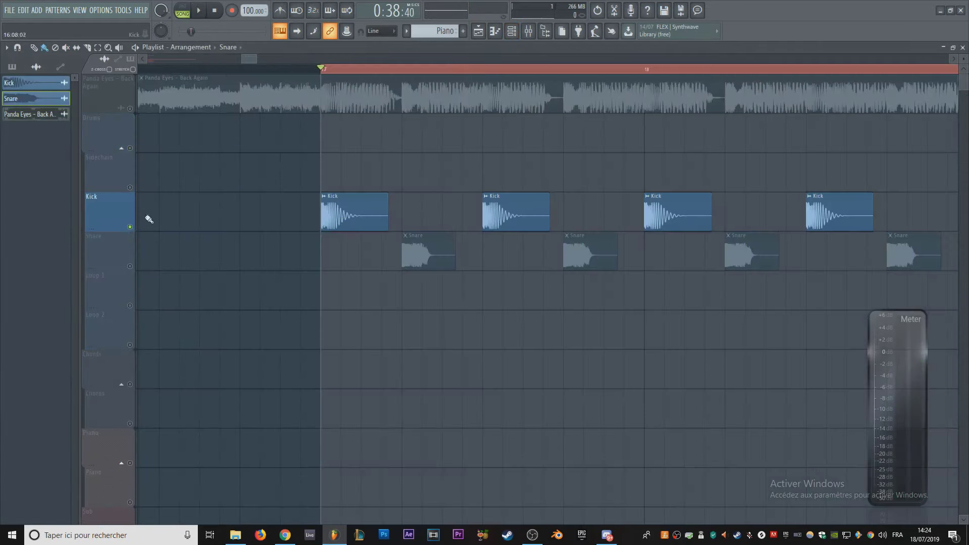
{"action": "double_click", "coordinate": [323, 221]}
{"action": "key", "text": "space"}
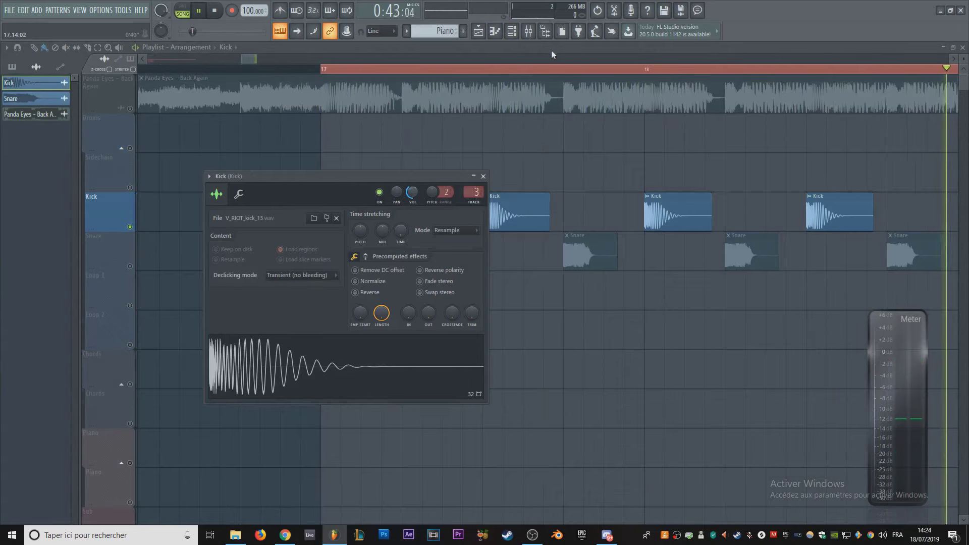
Step: Load Fruity parametric EQ 2 in slot 1 of the Kick mixer track
{"action": "left_click", "coordinate": [528, 31]}
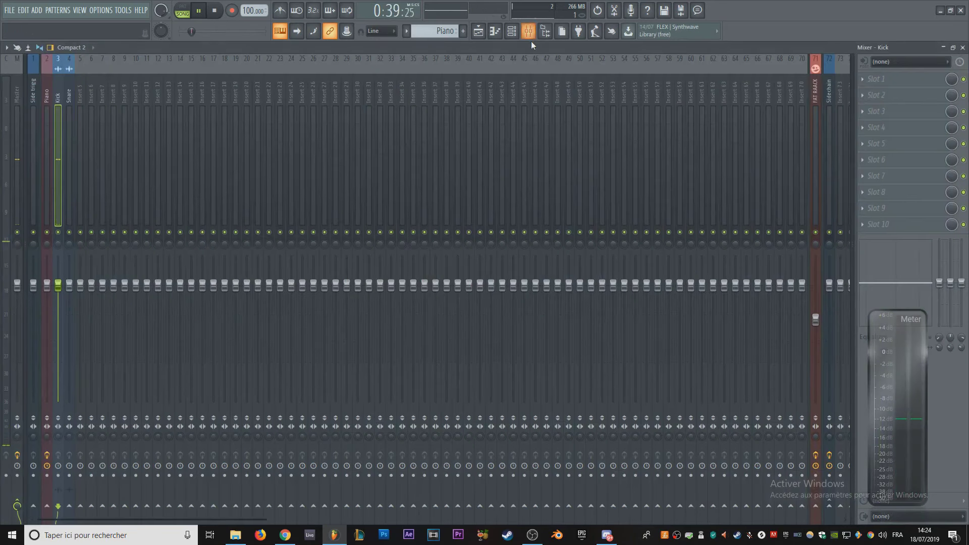
{"action": "left_click", "coordinate": [876, 79]}
{"action": "left_click", "coordinate": [792, 99]}
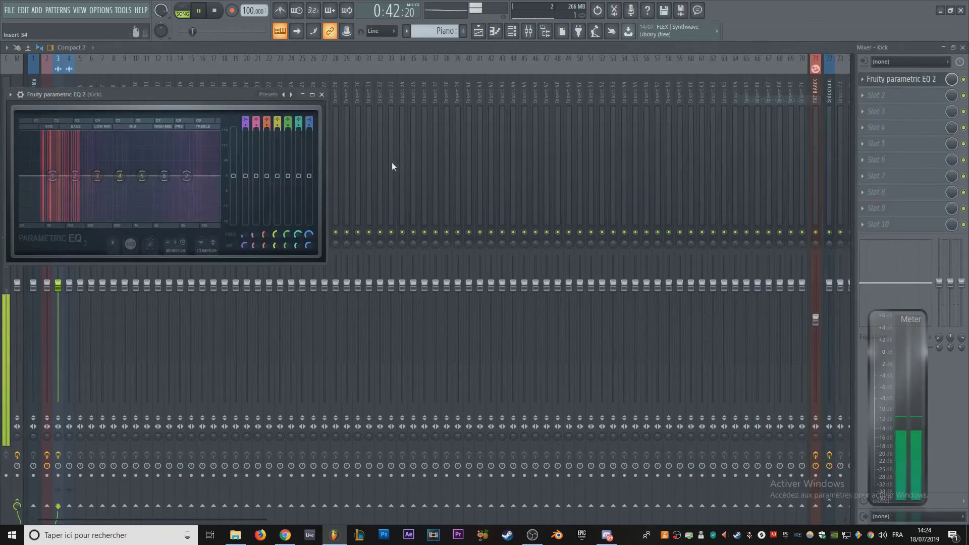
Step: In the Kick EQ, make band 1 a steep high-pass just below 35 Hz and slightly cut band 6 around 3 kHz
{"action": "scroll", "coordinate": [243, 120], "scroll_direction": "down", "scroll_amount": 3}
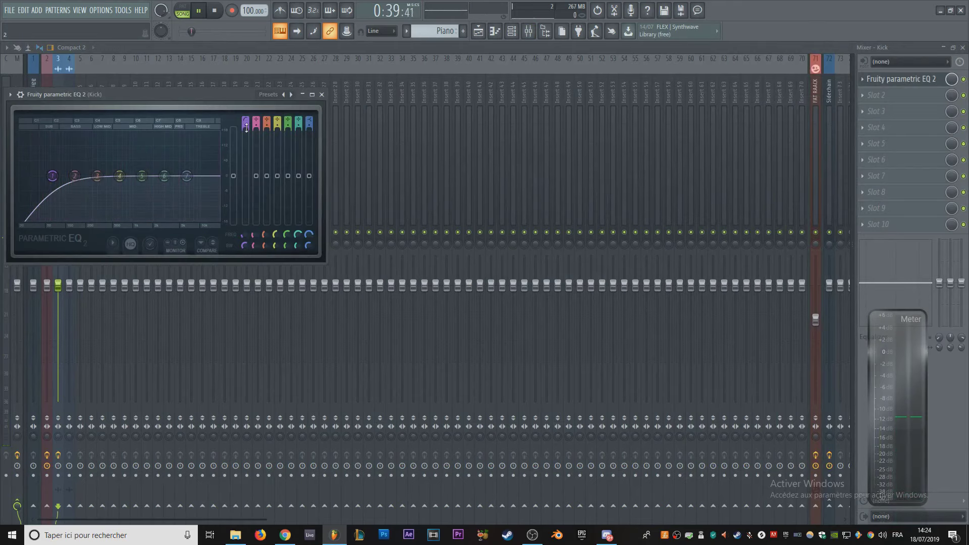
{"action": "left_click_drag", "start_coordinate": [230, 96], "coordinate": [528, 153]}
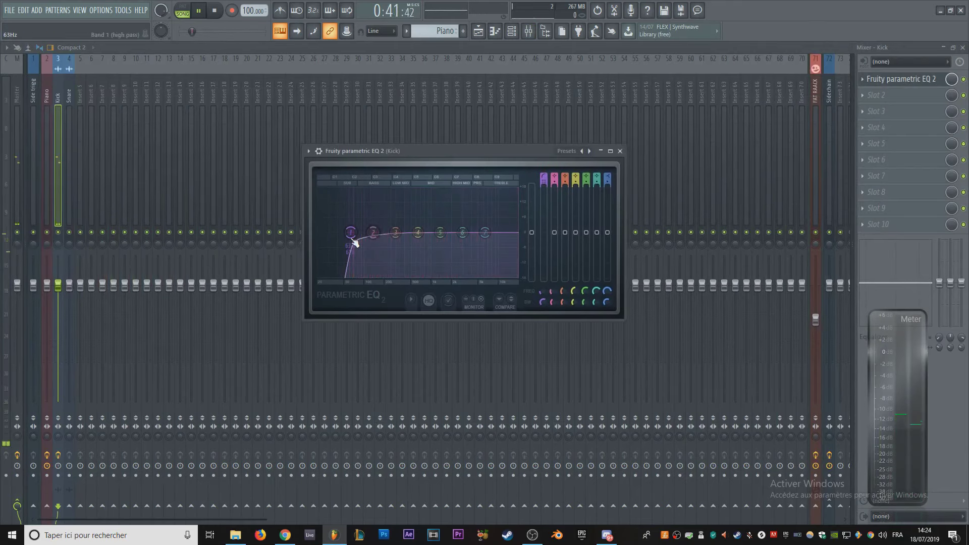
{"action": "scroll", "coordinate": [354, 243], "scroll_direction": "down", "scroll_amount": 1}
{"action": "left_click_drag", "start_coordinate": [339, 232], "coordinate": [333, 232]}
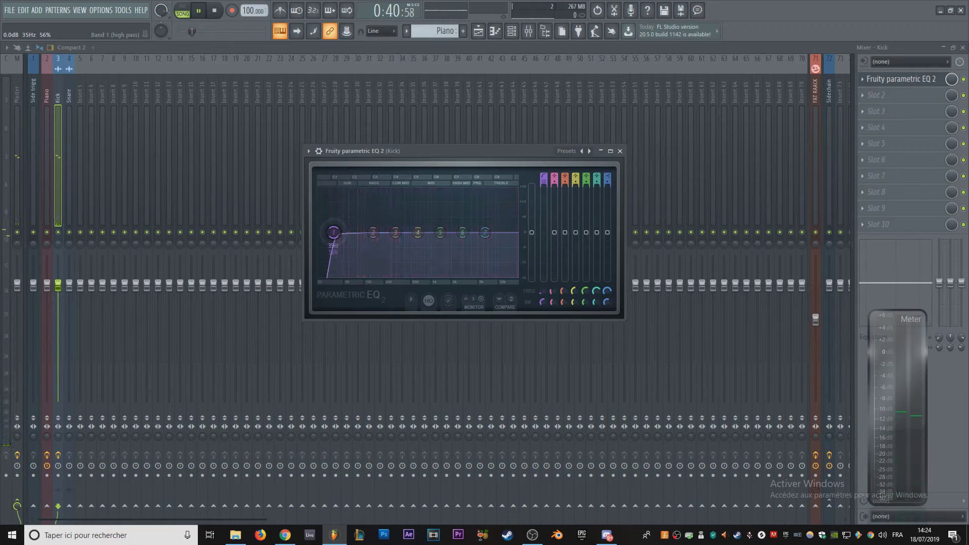
{"action": "left_click_drag", "start_coordinate": [333, 232], "coordinate": [330, 232]}
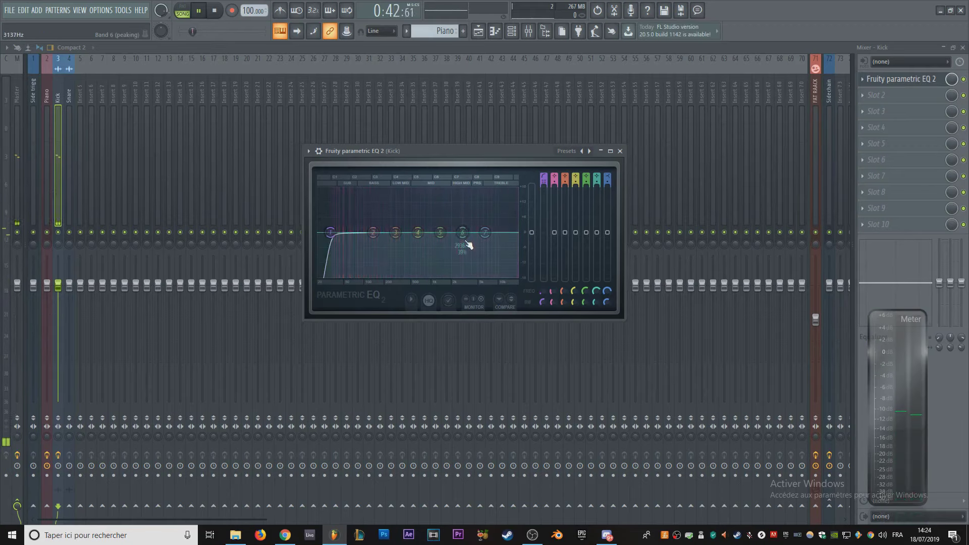
{"action": "left_click_drag", "start_coordinate": [462, 232], "coordinate": [466, 238]}
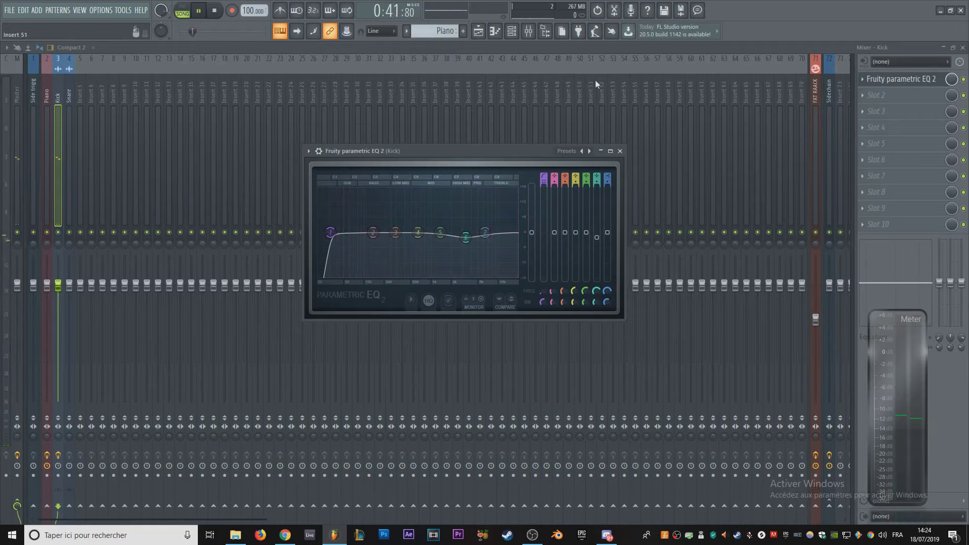
Step: Solo the Snare track, open the Snare channel's settings and load Fruity parametric EQ 2 in slot 1 of its mixer track
{"action": "key", "text": "F5"}
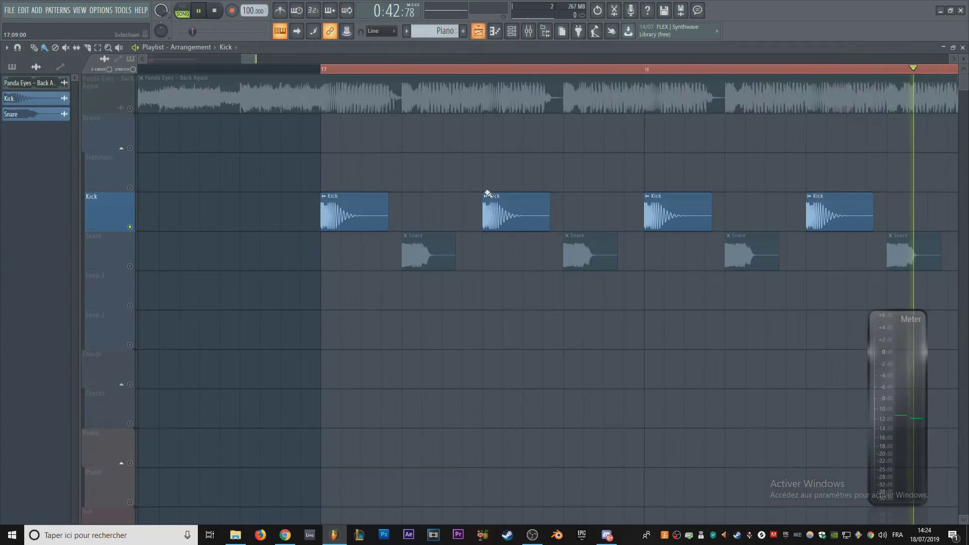
{"action": "double_click", "coordinate": [101, 253]}
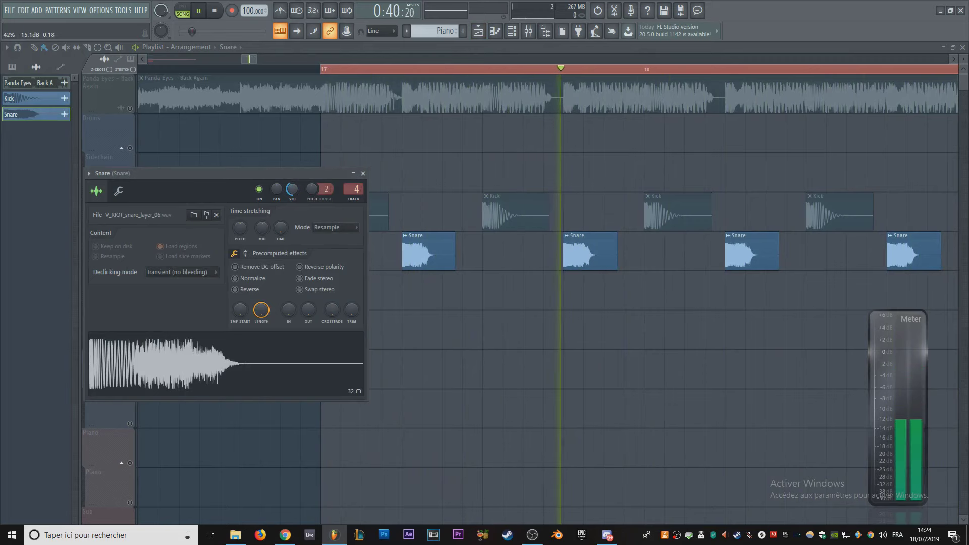
{"action": "left_click", "coordinate": [528, 31]}
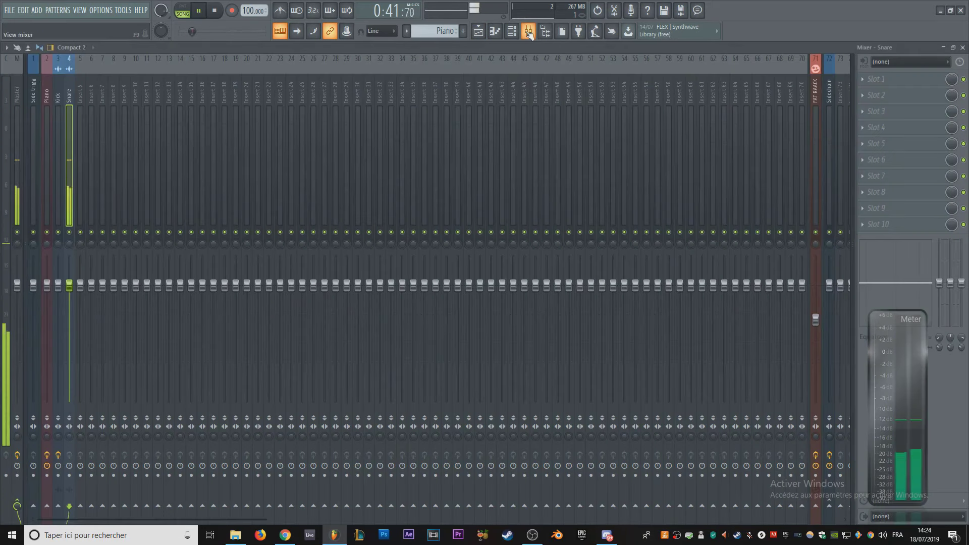
{"action": "left_click", "coordinate": [888, 81]}
{"action": "left_click", "coordinate": [799, 96]}
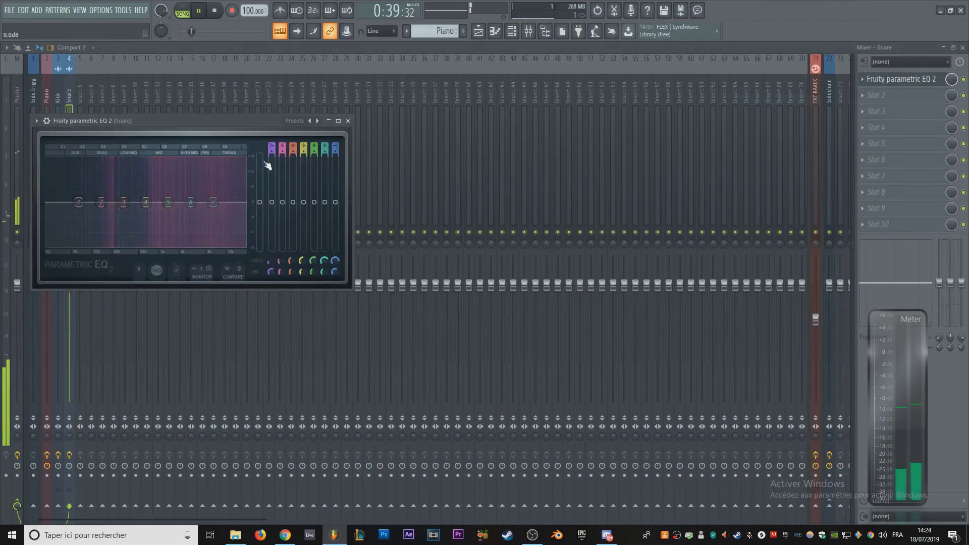
Step: Shape the Snare EQ with a steep high-pass on band 1, a low boost on band 3, a band 6 cut and a slight band 7 boost
{"action": "left_click", "coordinate": [271, 147]}
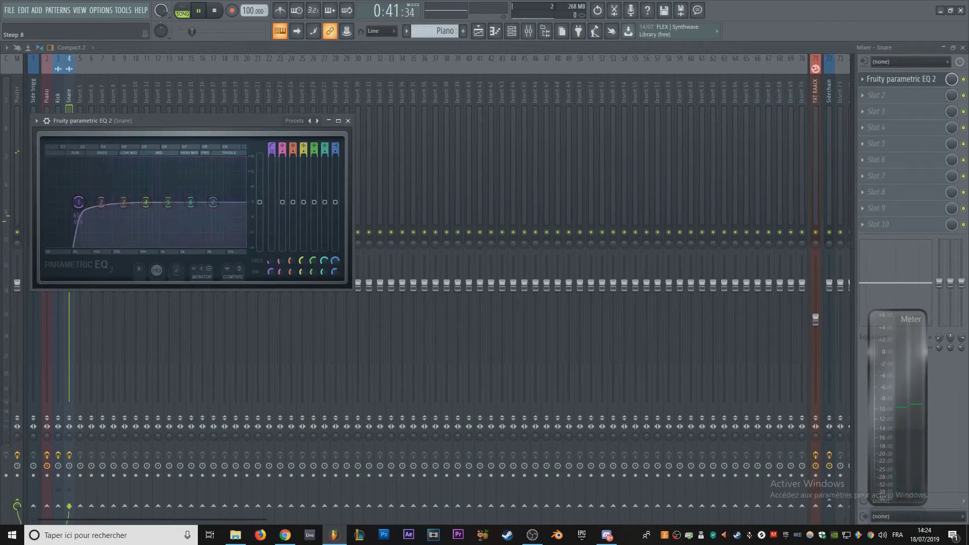
{"action": "left_click_drag", "start_coordinate": [79, 216], "coordinate": [113, 190]}
{"action": "scroll", "coordinate": [113, 194], "scroll_direction": "down", "scroll_amount": 2}
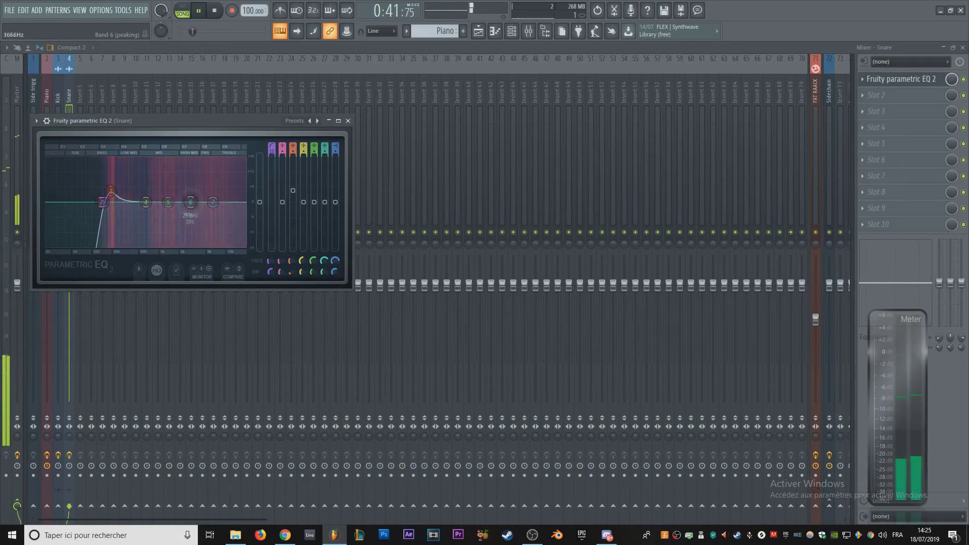
{"action": "left_click_drag", "start_coordinate": [194, 213], "coordinate": [214, 201]}
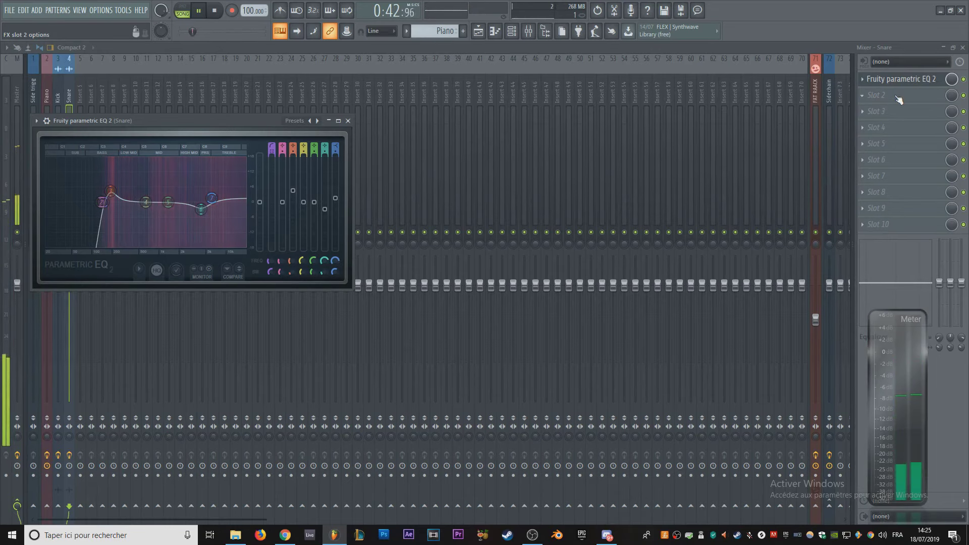
Step: Check the Drums channels in the channel rack and enable the whole Drums group in the playlist
{"action": "left_click", "coordinate": [526, 33]}
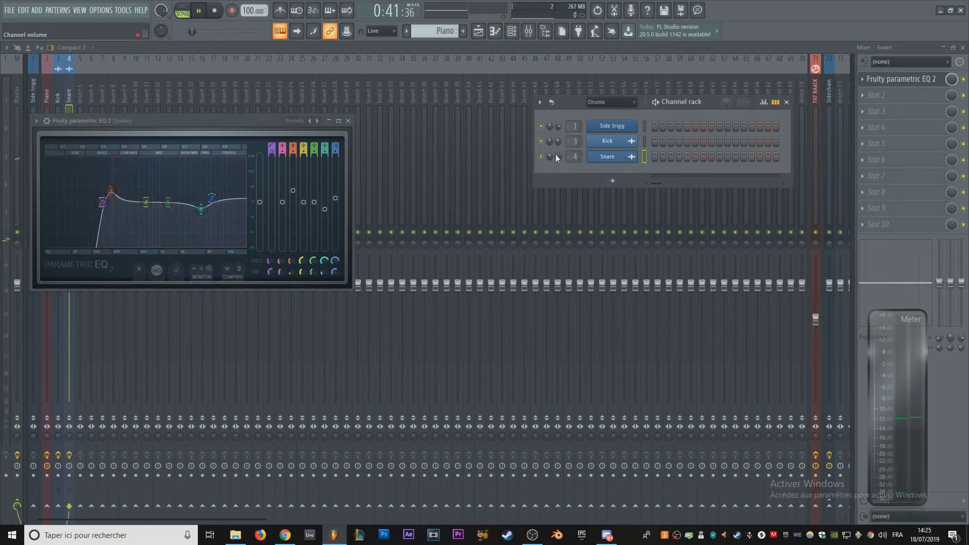
{"action": "left_click", "coordinate": [478, 32]}
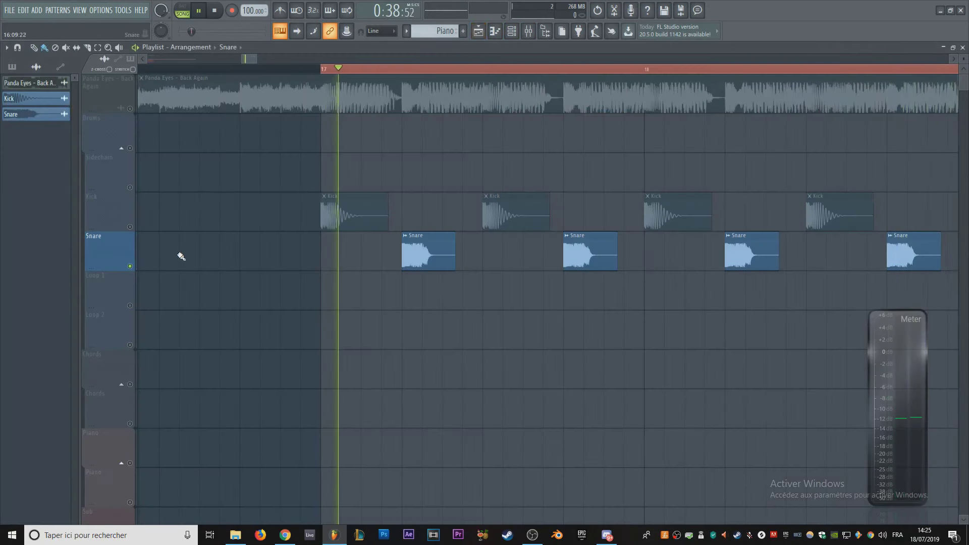
{"action": "left_click", "coordinate": [135, 227]}
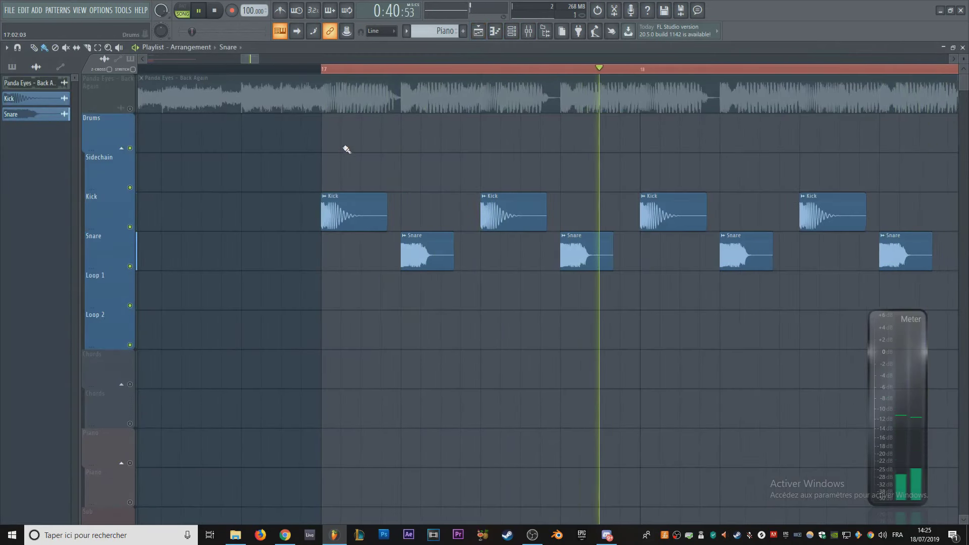
Step: Set the Kick sample's fade-out to 20% and replay the drum loop from bar 17
{"action": "scroll", "coordinate": [343, 153], "scroll_direction": "down", "scroll_amount": 3}
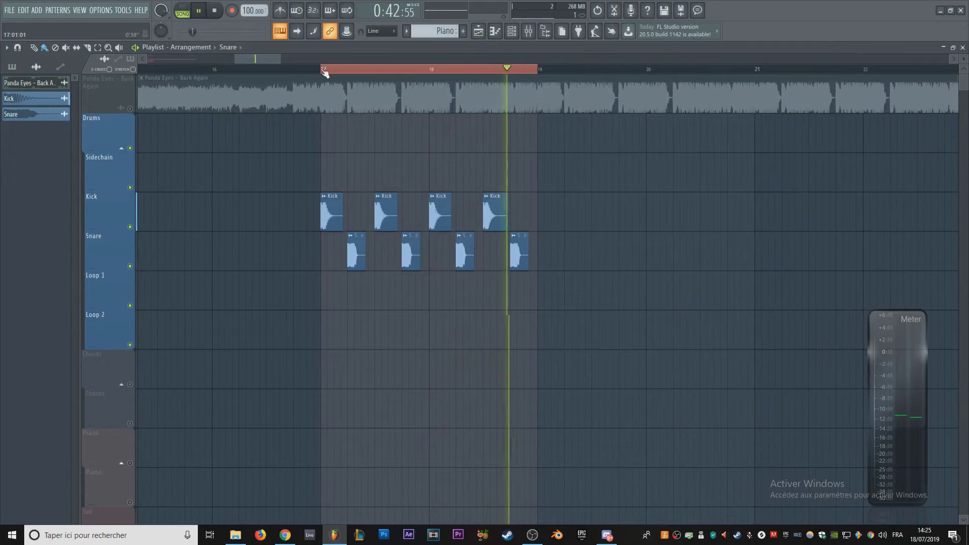
{"action": "scroll", "coordinate": [319, 208], "scroll_direction": "up", "scroll_amount": 4}
{"action": "double_click", "coordinate": [319, 207]}
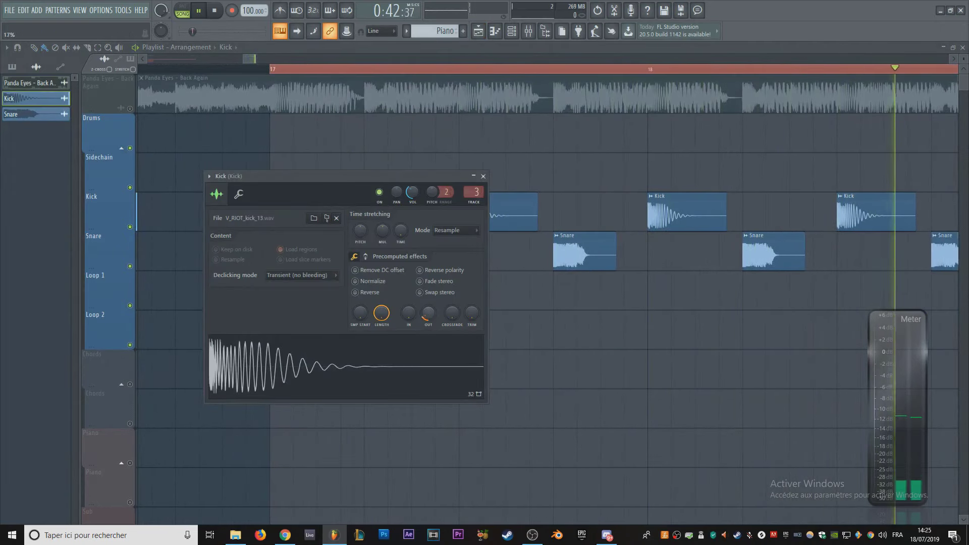
{"action": "left_click_drag", "start_coordinate": [429, 317], "coordinate": [430, 323]}
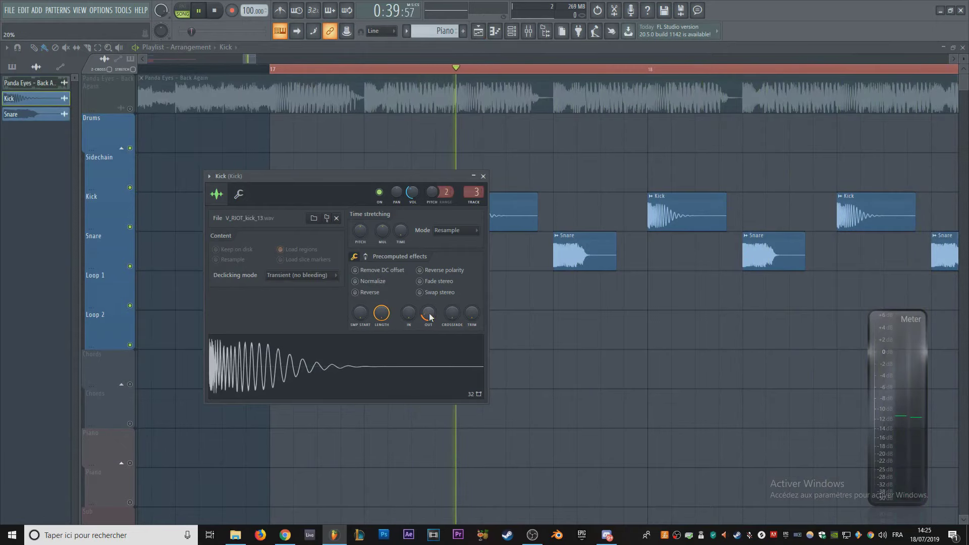
{"action": "key", "text": "Escape"}
{"action": "scroll", "coordinate": [613, 316], "scroll_direction": "down", "scroll_amount": 5}
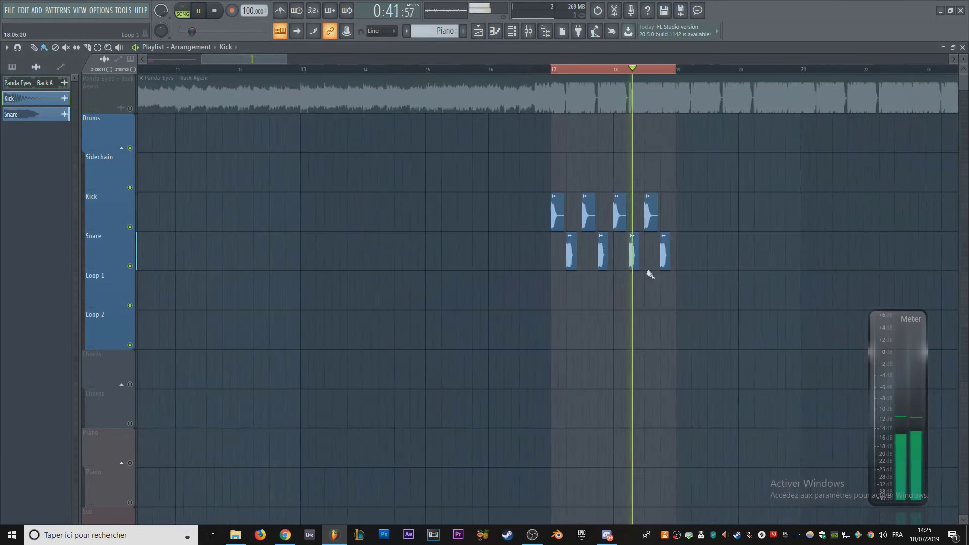
{"action": "scroll", "coordinate": [656, 281], "scroll_direction": "up", "scroll_amount": 5}
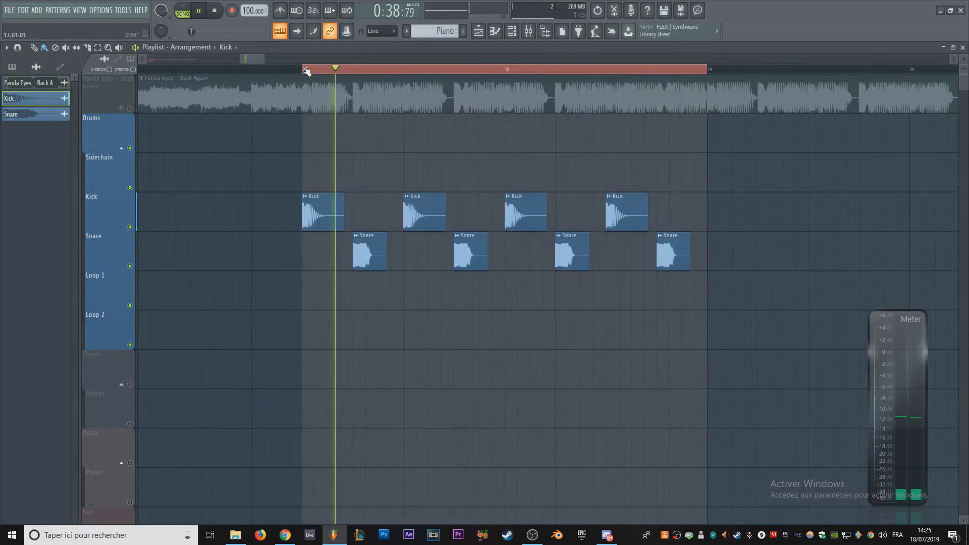
{"action": "left_click", "coordinate": [306, 71]}
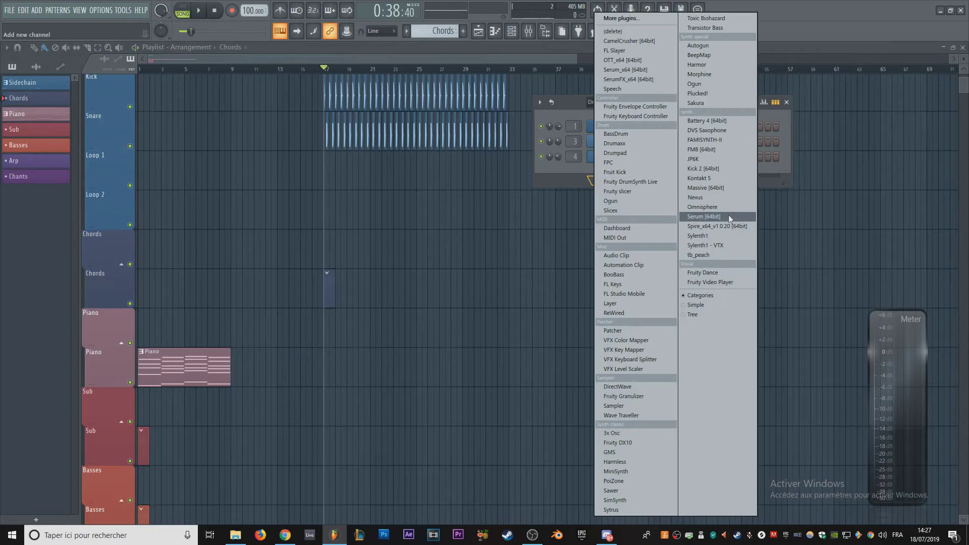
Step: Add a Serum [64bit] channel and paste the piano chords into its piano roll in the Chords pattern
{"action": "left_click", "coordinate": [729, 217]}
{"action": "left_click_drag", "start_coordinate": [246, 96], "coordinate": [495, 79]}
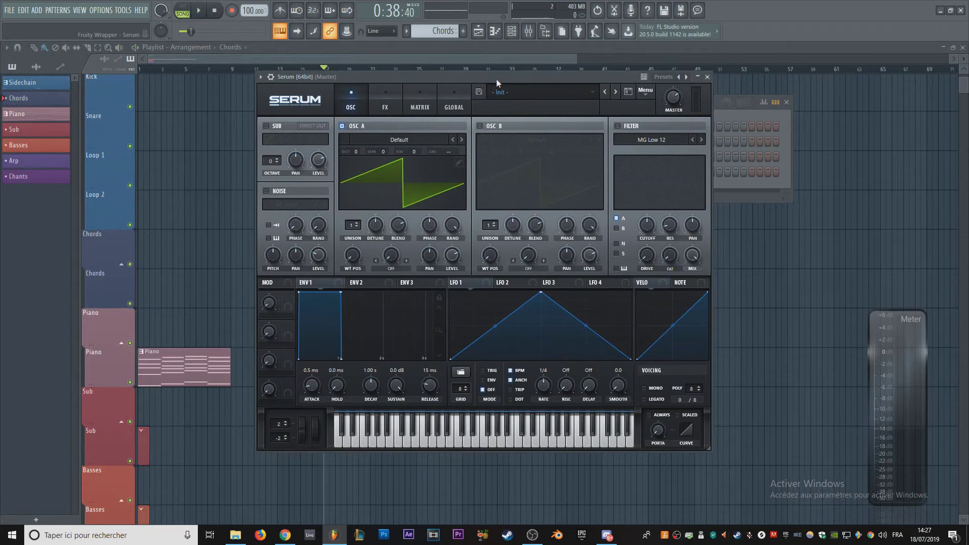
{"action": "key", "text": "F7"}
{"action": "key", "text": "ctrl+v"}
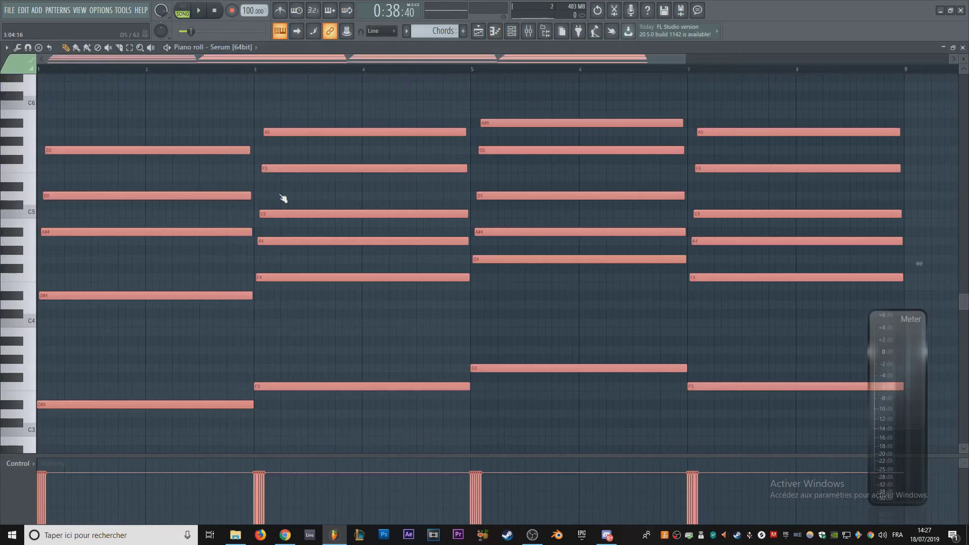
Step: Deselect the pasted chord notes and play the Chords pattern in pattern mode
{"action": "key", "text": "space"}
{"action": "key", "text": "ctrl+d"}
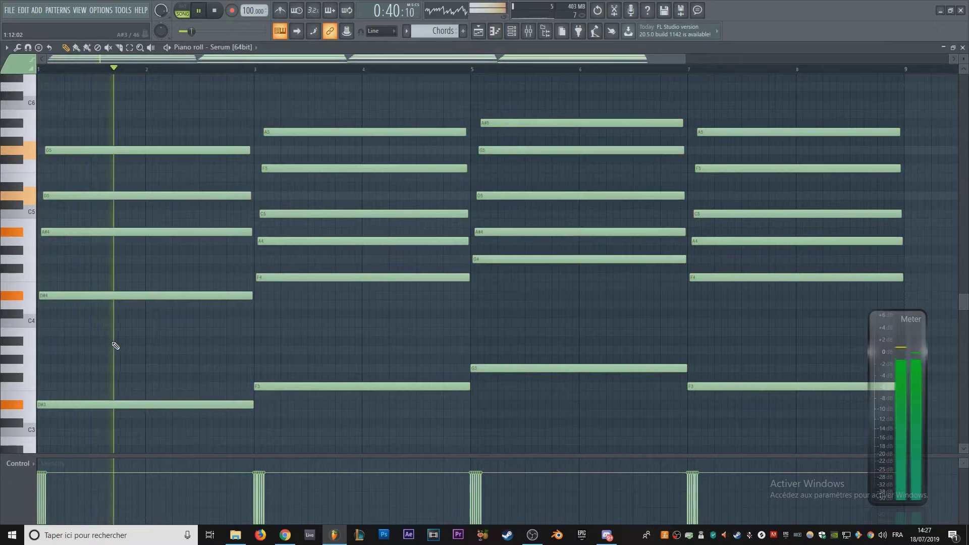
{"action": "scroll", "coordinate": [115, 331], "scroll_direction": "up", "scroll_amount": 5, "text": "ctrl"}
{"action": "scroll", "coordinate": [336, 274], "scroll_direction": "down", "scroll_amount": 3}
{"action": "key", "text": "l"}
{"action": "scroll", "coordinate": [332, 274], "scroll_direction": "up", "scroll_amount": 3}
{"action": "scroll", "coordinate": [332, 274], "scroll_direction": "up", "scroll_amount": 3}
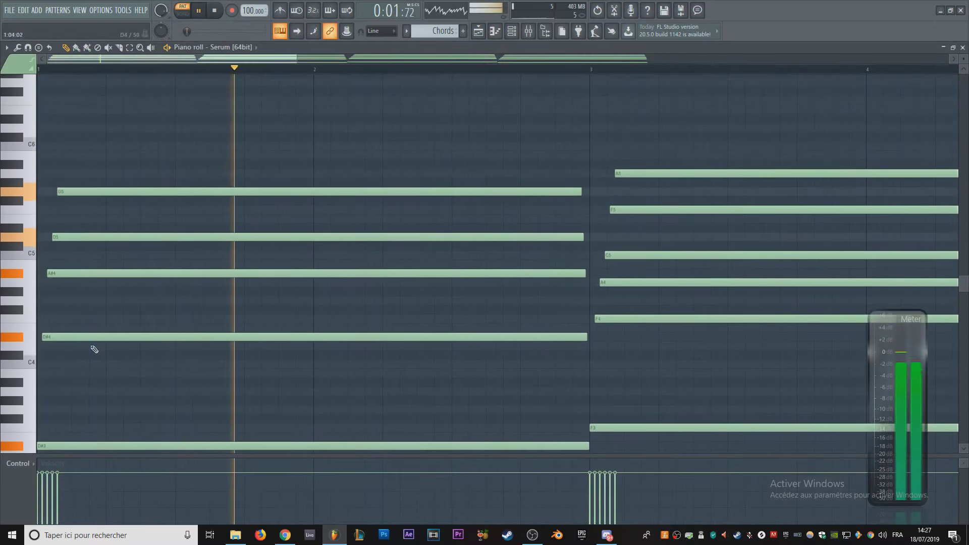
Step: Stop playback and align the staggered notes of the chords at bars 1 and 3 so each fills its two bars exactly
{"action": "key", "text": "space"}
{"action": "left_click_drag", "start_coordinate": [47, 338], "coordinate": [44, 337]}
{"action": "left_click_drag", "start_coordinate": [80, 275], "coordinate": [71, 275]}
{"action": "left_click_drag", "start_coordinate": [61, 238], "coordinate": [46, 237]}
{"action": "left_click_drag", "start_coordinate": [67, 191], "coordinate": [47, 191]}
{"action": "left_click_drag", "start_coordinate": [611, 258], "coordinate": [594, 257]}
{"action": "left_click_drag", "start_coordinate": [612, 210], "coordinate": [591, 210]}
{"action": "left_click_drag", "start_coordinate": [641, 174], "coordinate": [616, 173]}
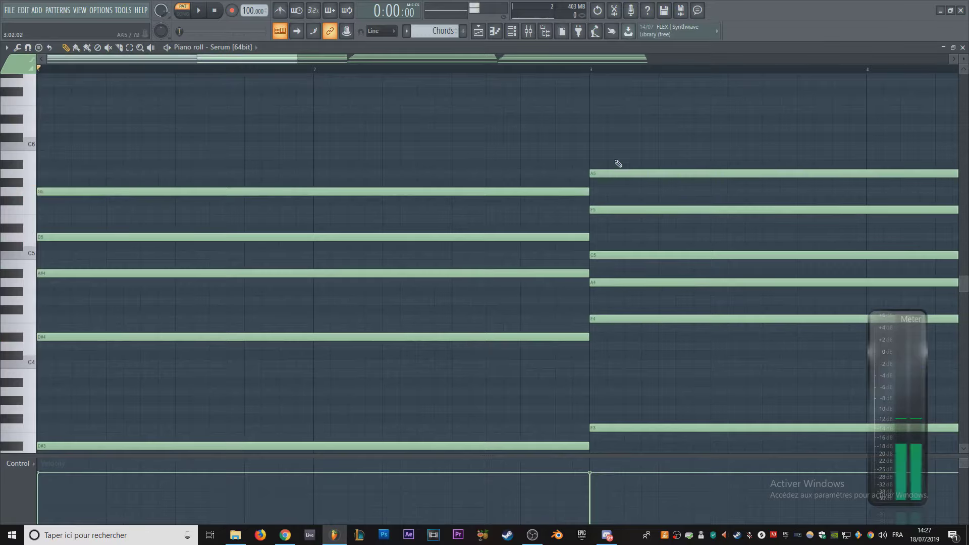
Step: Align the staggered notes of the chord at bar 5 so they all start on the bar and end at bar 7
{"action": "scroll", "coordinate": [573, 268], "scroll_direction": "right", "scroll_amount": 5}
{"action": "left_click_drag", "start_coordinate": [431, 259], "coordinate": [430, 256]}
{"action": "left_click_drag", "start_coordinate": [440, 228], "coordinate": [431, 228]}
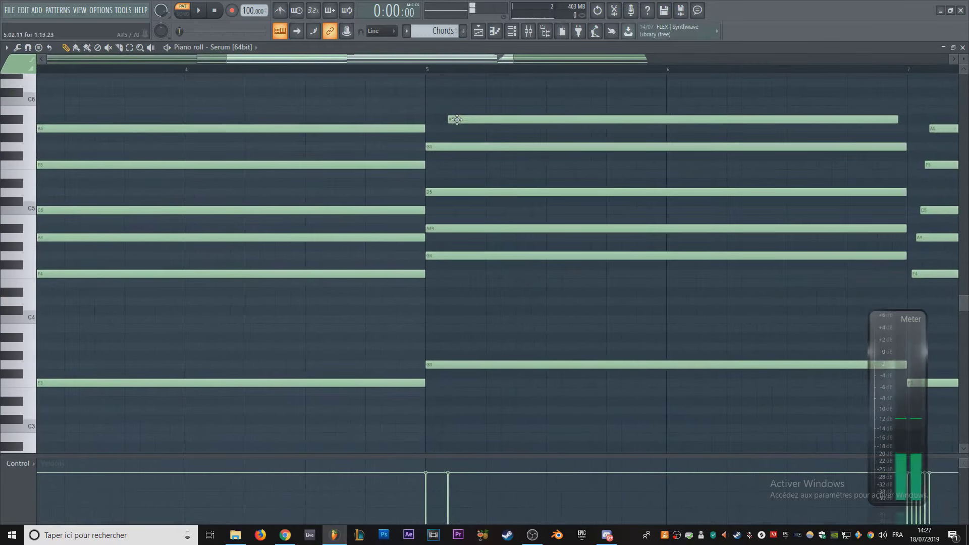
{"action": "left_click_drag", "start_coordinate": [456, 120], "coordinate": [434, 119]}
Step: Align the staggered notes of the chord at bar 7 so they all start on the bar and end at bar 9
{"action": "scroll", "coordinate": [683, 124], "scroll_direction": "right", "scroll_amount": 5}
{"action": "left_click_drag", "start_coordinate": [439, 301], "coordinate": [433, 300]}
{"action": "left_click_drag", "start_coordinate": [445, 263], "coordinate": [436, 235]}
{"action": "left_click_drag", "start_coordinate": [462, 191], "coordinate": [439, 190]}
{"action": "left_click_drag", "start_coordinate": [465, 154], "coordinate": [436, 155]}
{"action": "scroll", "coordinate": [484, 123], "scroll_direction": "down", "scroll_amount": 4}
Step: Play the aligned chords in pattern mode, then switch to song mode and play them in the arrangement
{"action": "key", "text": "space"}
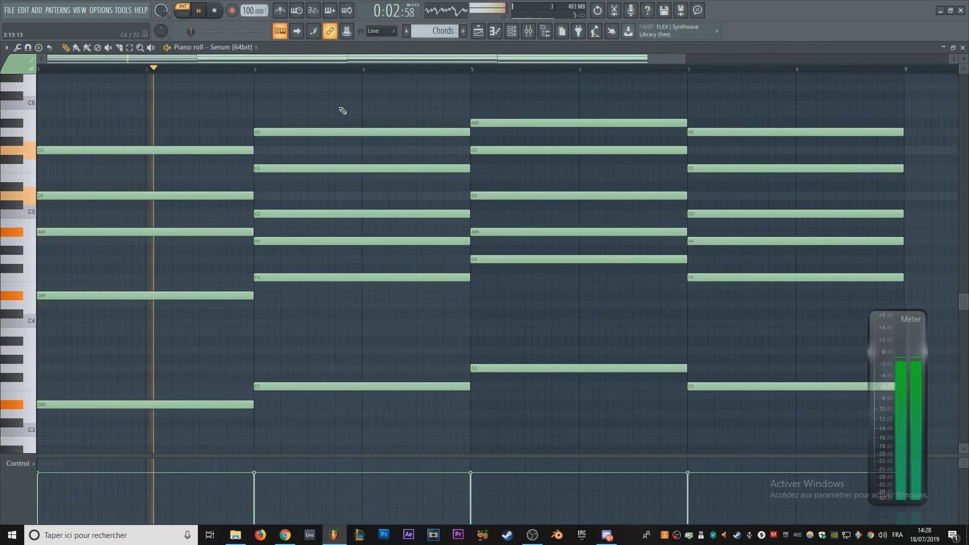
{"action": "key", "text": "l"}
{"action": "key", "text": "space"}
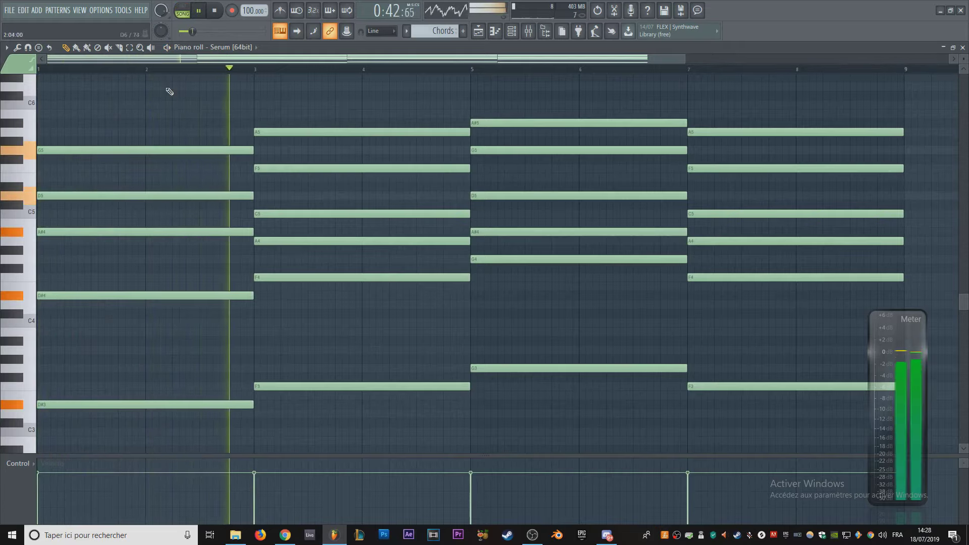
Step: Solo the Chords track, unmute the Panda Eyes - Back Again reference for comparison and reopen the Chords clip in the piano roll
{"action": "key", "text": "F5"}
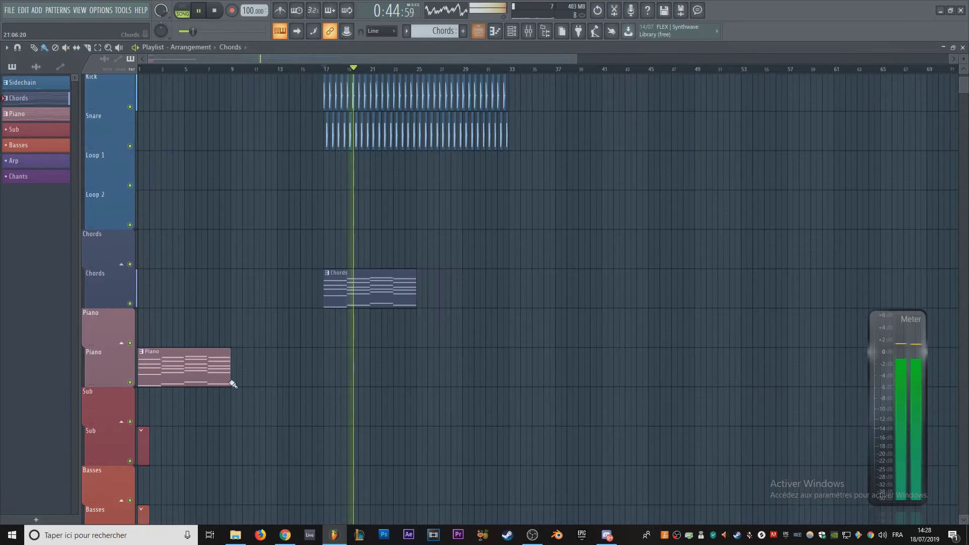
{"action": "right_click", "coordinate": [133, 305]}
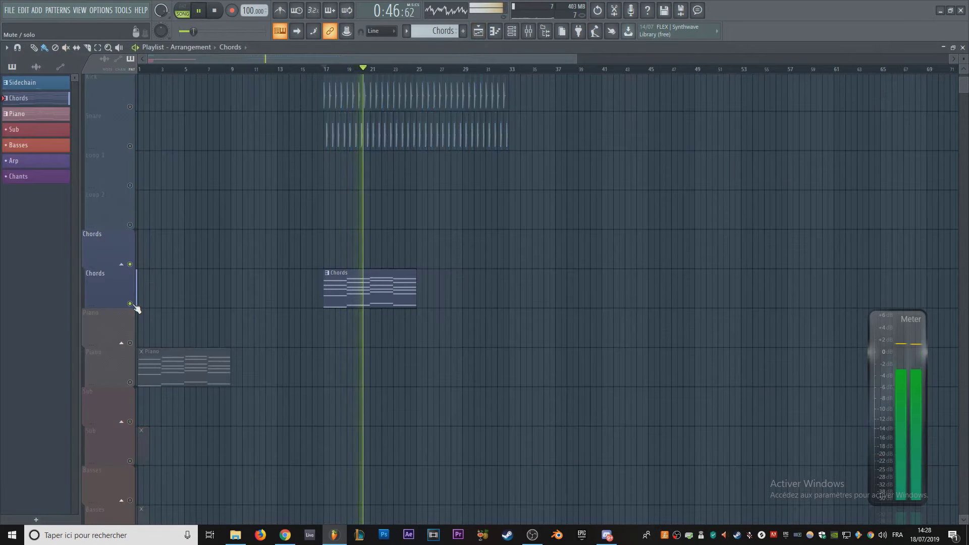
{"action": "scroll", "coordinate": [318, 215], "scroll_direction": "up", "scroll_amount": 3}
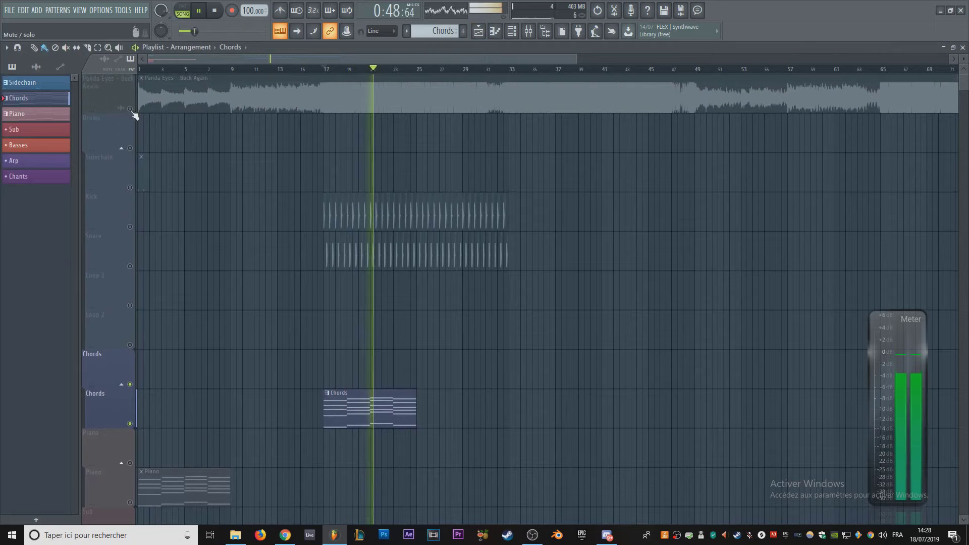
{"action": "left_click", "coordinate": [131, 108]}
{"action": "double_click", "coordinate": [152, 98]}
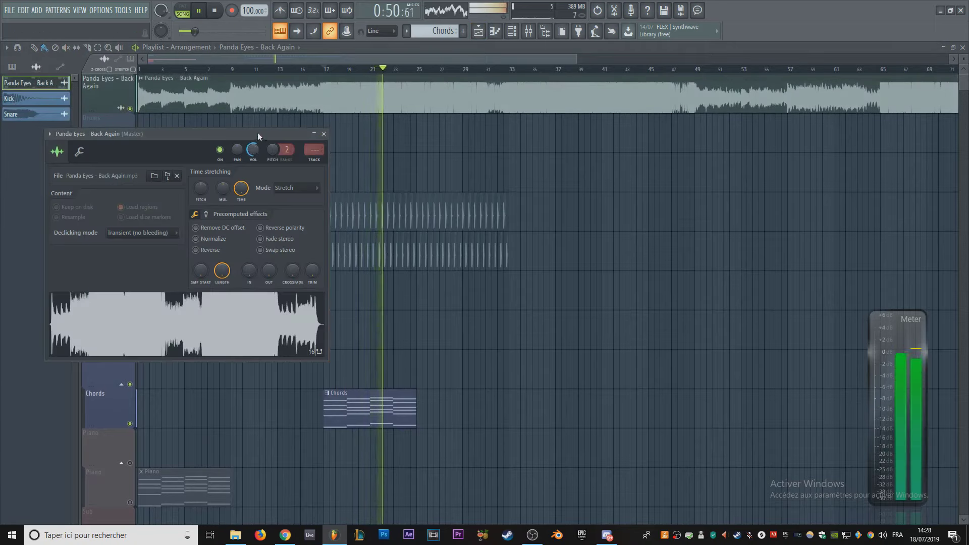
{"action": "key", "text": "Escape"}
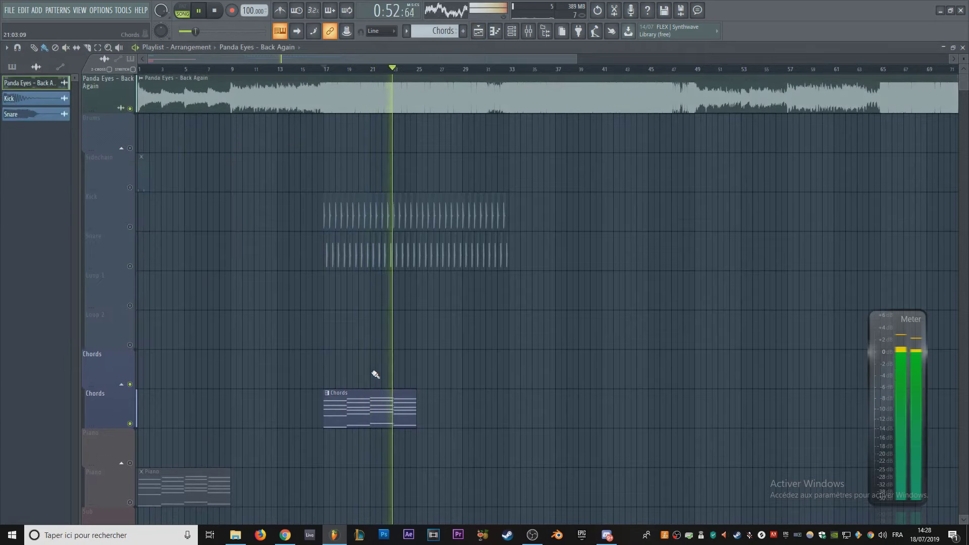
{"action": "double_click", "coordinate": [357, 393]}
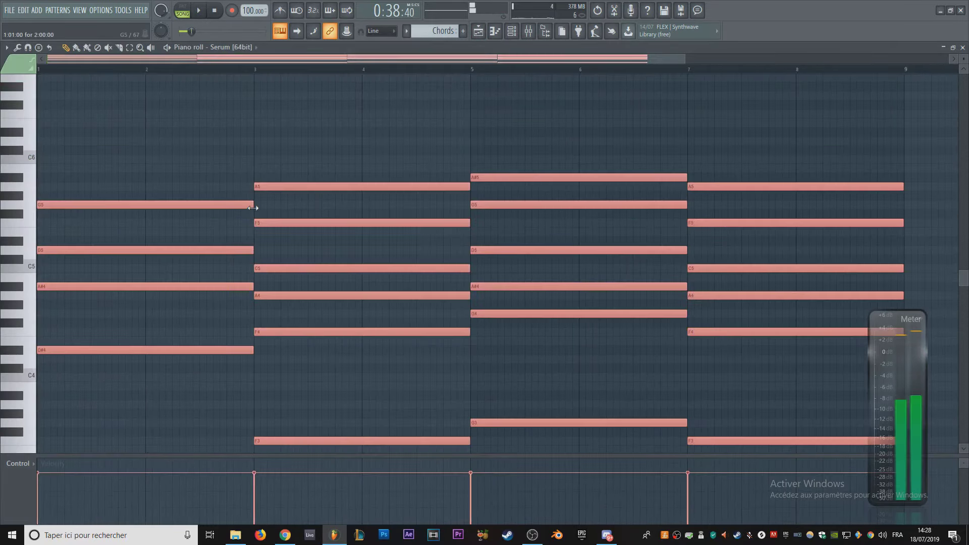
Step: Shorten all the chord notes together to just under three steps, checking their length against the playback
{"action": "key", "text": "space"}
{"action": "scroll", "coordinate": [59, 243], "scroll_direction": "up", "scroll_amount": 4, "text": "ctrl"}
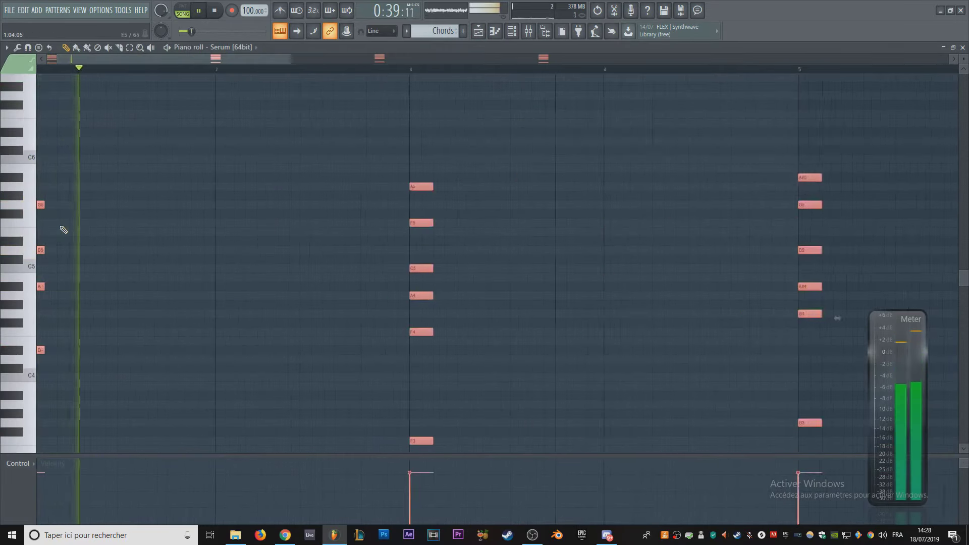
{"action": "scroll", "coordinate": [124, 229], "scroll_direction": "up", "scroll_amount": 4}
{"action": "key", "text": "space"}
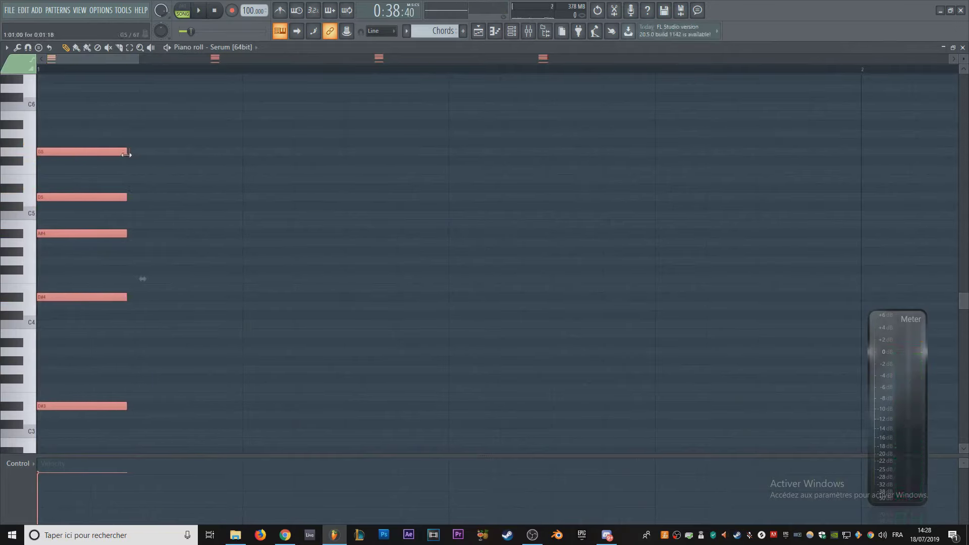
{"action": "key", "text": "space"}
{"action": "key", "text": "space"}
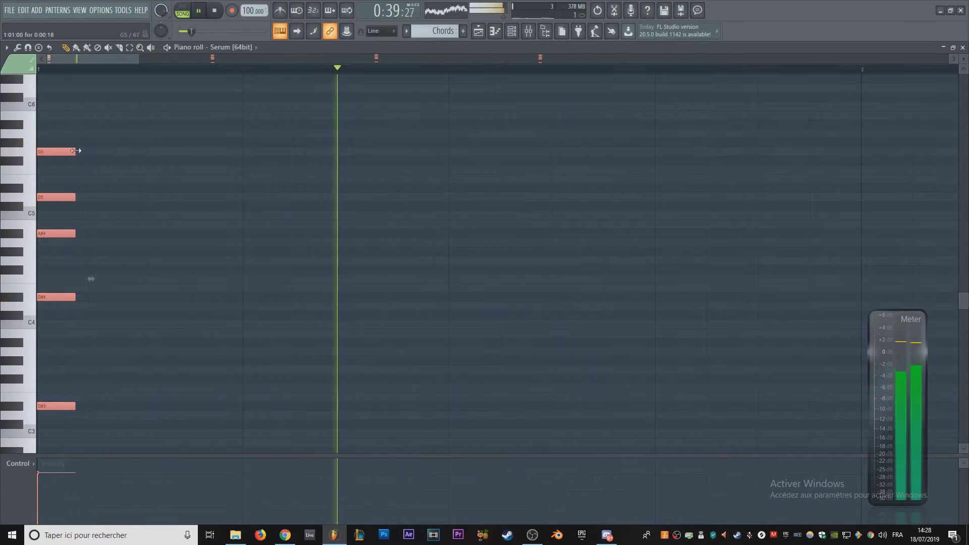
{"action": "left_click_drag", "start_coordinate": [76, 150], "coordinate": [186, 161]}
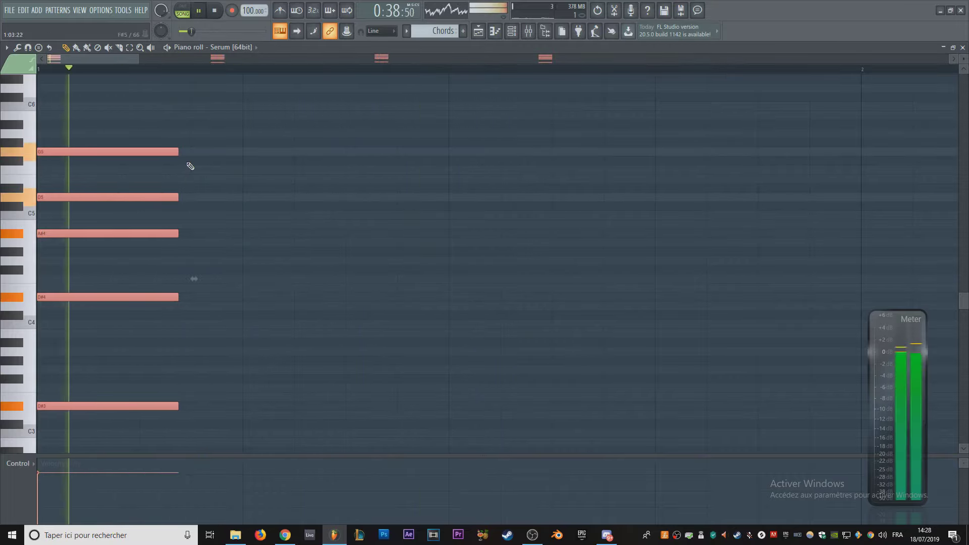
{"action": "scroll", "coordinate": [190, 166], "scroll_direction": "down", "scroll_amount": 2}
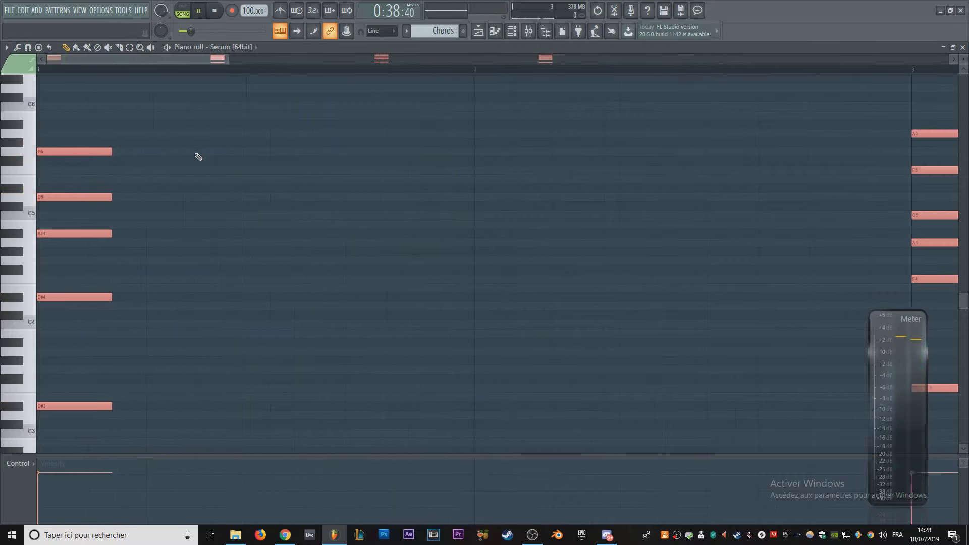
Step: Add three short stabs of the first chord at steps 5, 6 and 7 of bar 1, each 0:00:18 long
{"action": "key", "text": "space"}
{"action": "left_click_drag", "start_coordinate": [81, 156], "coordinate": [178, 151]}
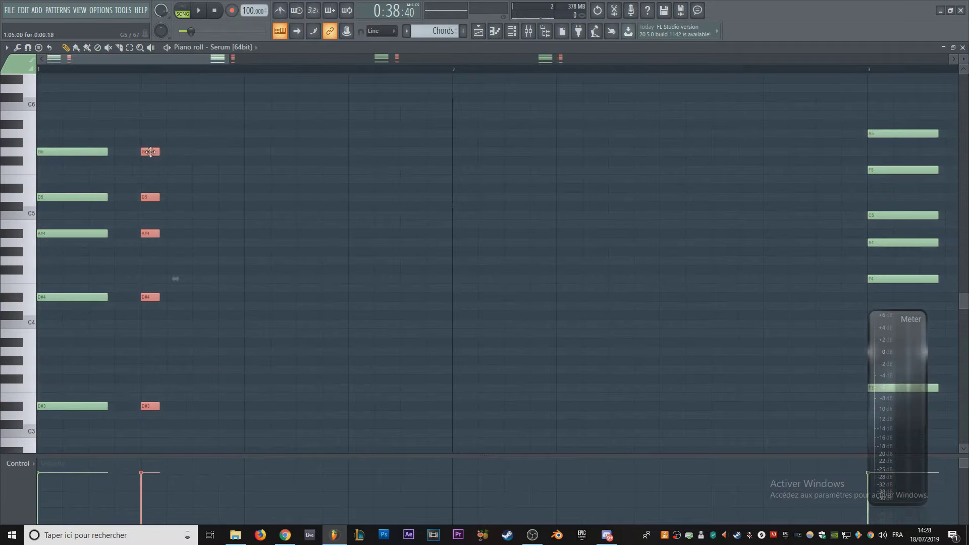
{"action": "key", "text": "space"}
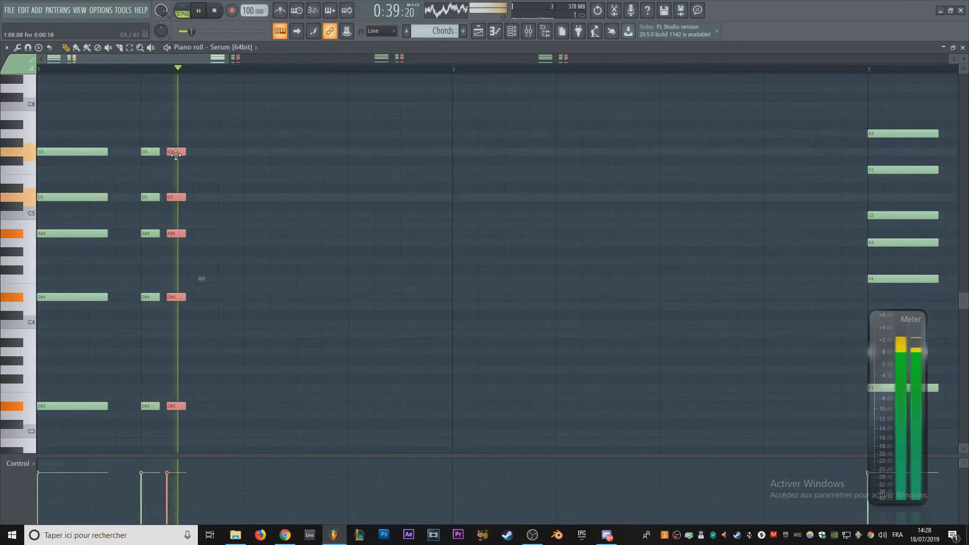
{"action": "key", "text": "space"}
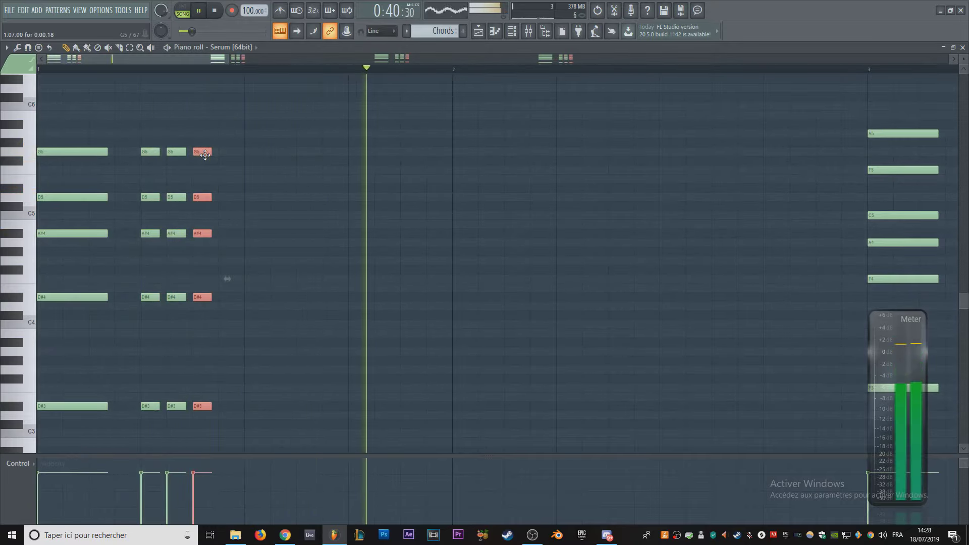
{"action": "key", "text": "space"}
Step: Add a fourth stab at step 8 with its top note lowered to F5, and try other pitches for its lower notes
{"action": "left_click_drag", "start_coordinate": [205, 154], "coordinate": [228, 170]}
{"action": "left_click", "coordinate": [228, 152]}
{"action": "left_click", "coordinate": [232, 240]}
{"action": "left_click_drag", "start_coordinate": [232, 240], "coordinate": [229, 243]}
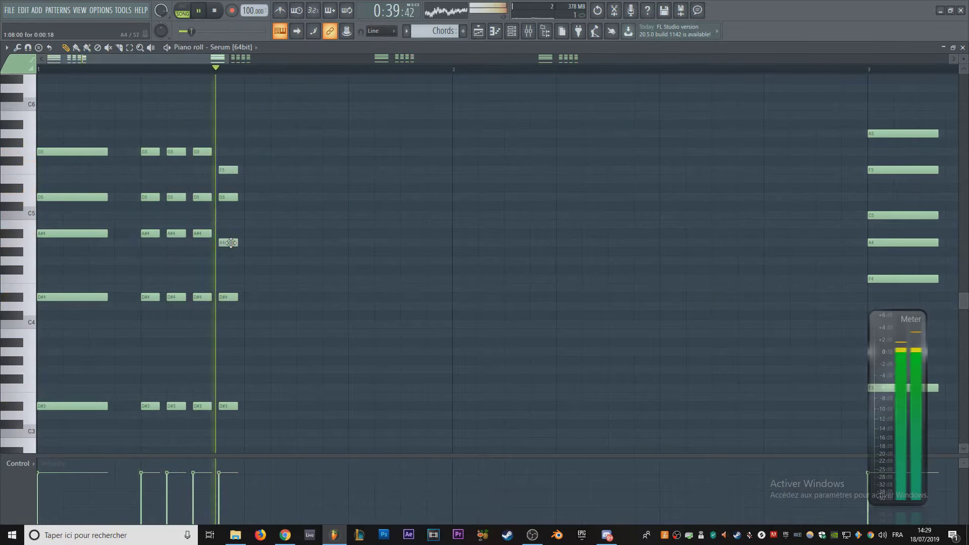
{"action": "left_click_drag", "start_coordinate": [229, 406], "coordinate": [232, 378]}
{"action": "scroll", "coordinate": [232, 403], "scroll_direction": "down", "scroll_amount": 1}
{"action": "key", "text": "space"}
{"action": "left_click_drag", "start_coordinate": [228, 215], "coordinate": [228, 205]}
{"action": "scroll", "coordinate": [230, 217], "scroll_direction": "up", "scroll_amount": 2}
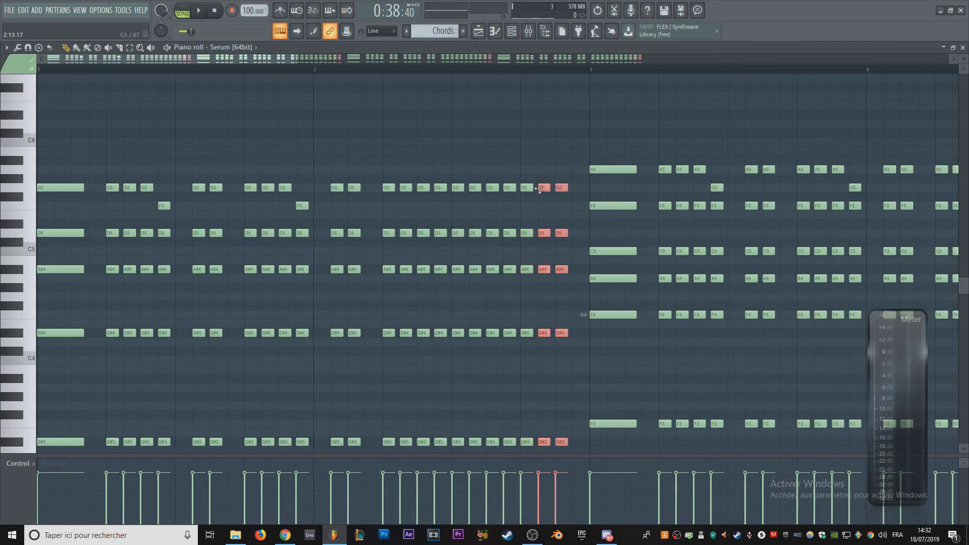
Step: Play the full rhythmic chord pattern through all eight bars in the piano roll
{"action": "key", "text": "space"}
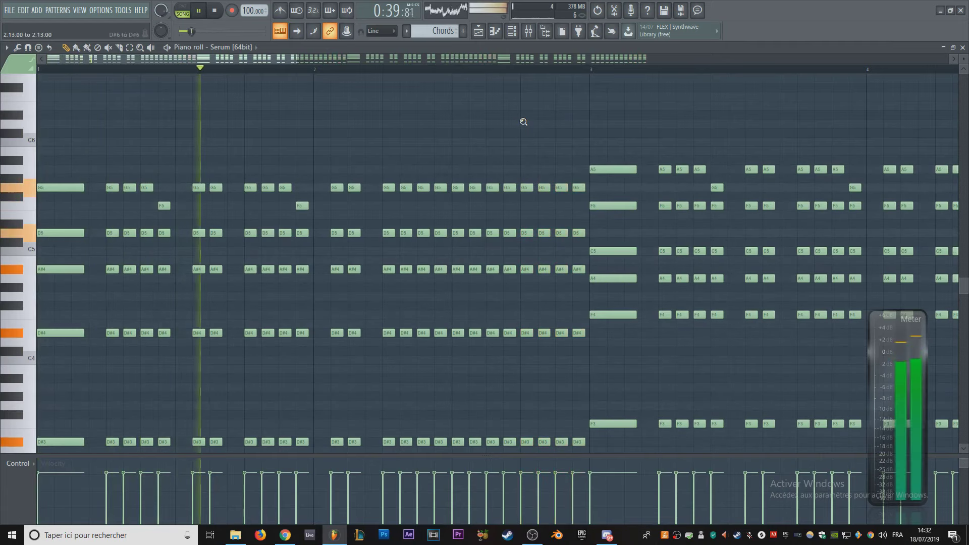
{"action": "left_click", "coordinate": [523, 119]}
{"action": "scroll", "coordinate": [524, 121], "scroll_direction": "down", "scroll_amount": 3}
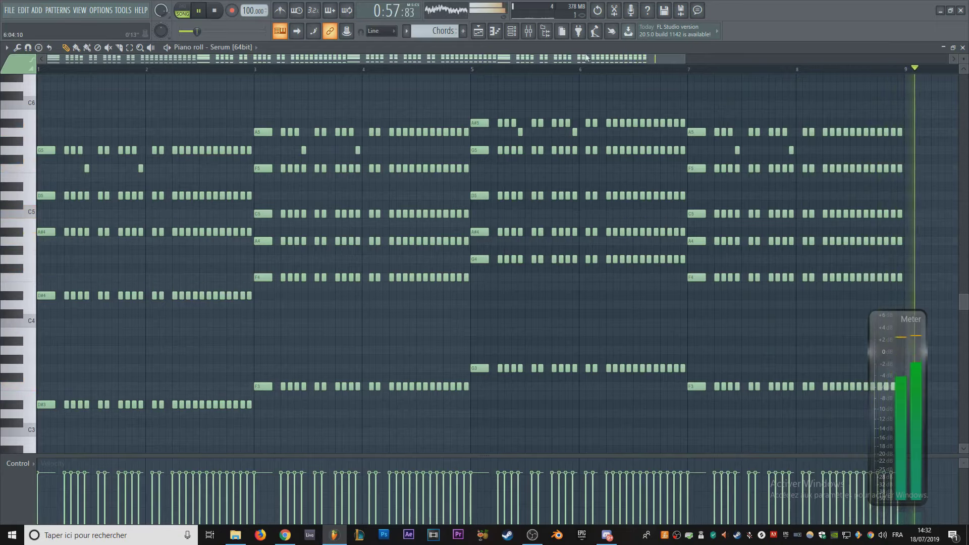
Step: Repeat the Chords clip at bar 25 in the arrangement
{"action": "key", "text": "F5"}
{"action": "scroll", "coordinate": [404, 298], "scroll_direction": "down", "scroll_amount": 3}
{"action": "left_click", "coordinate": [302, 404]}
{"action": "scroll", "coordinate": [272, 346], "scroll_direction": "up", "scroll_amount": 2}
{"action": "scroll", "coordinate": [419, 277], "scroll_direction": "down", "scroll_amount": 2}
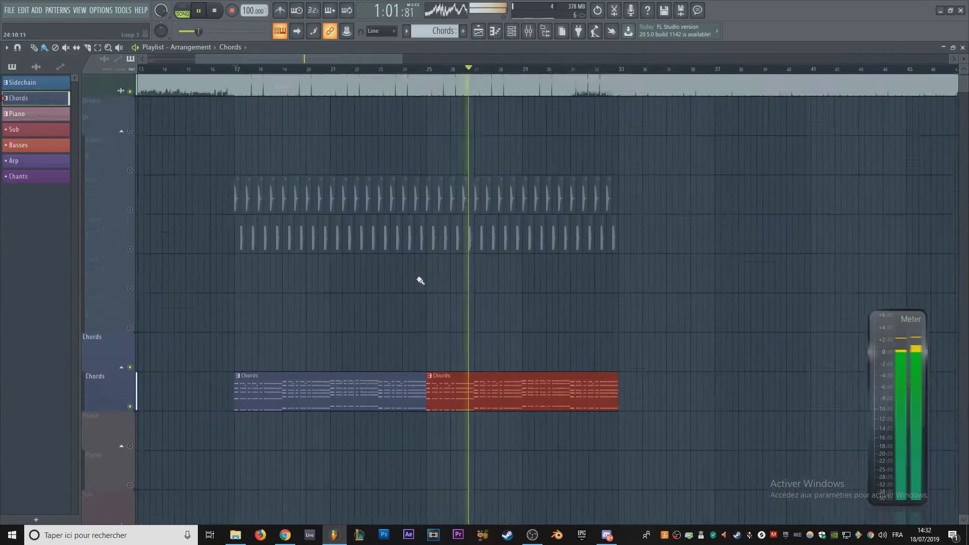
Step: Play the Chords clip in pattern mode and rename its Serum channel as Chords
{"action": "double_click", "coordinate": [394, 335]}
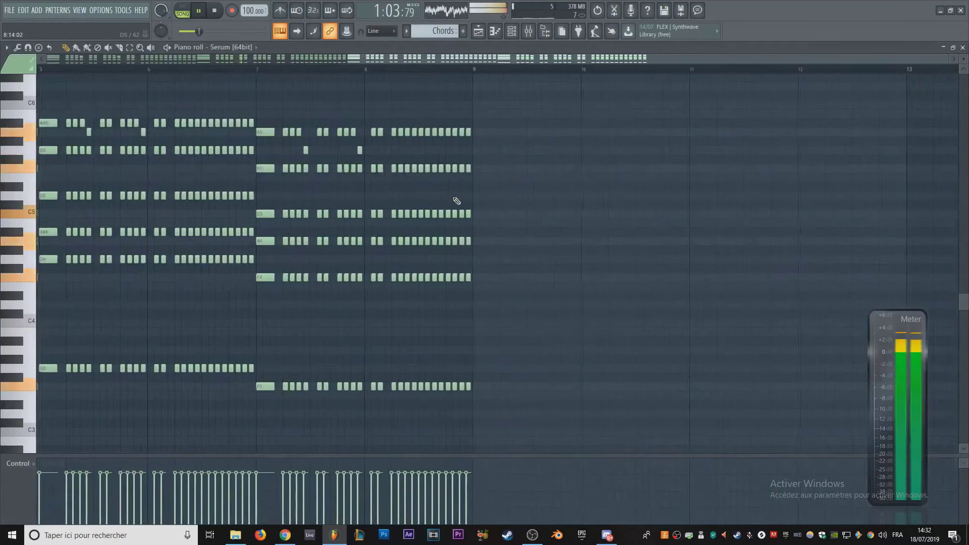
{"action": "key", "text": "l"}
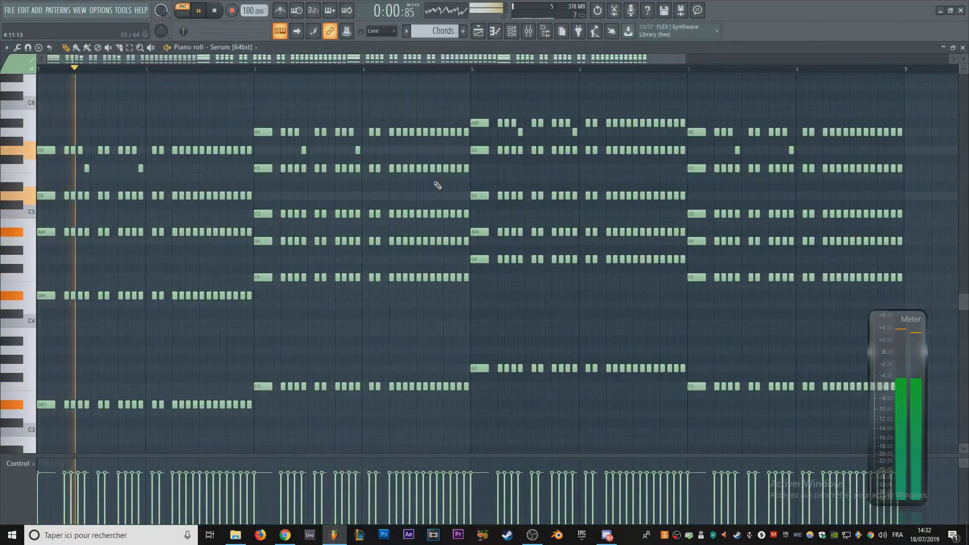
{"action": "left_click", "coordinate": [512, 31]}
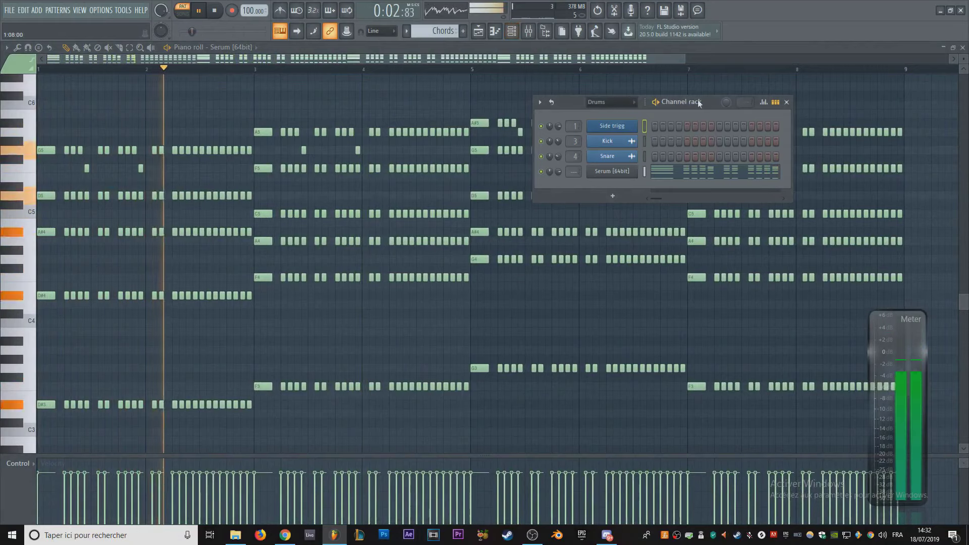
{"action": "left_click", "coordinate": [621, 175]}
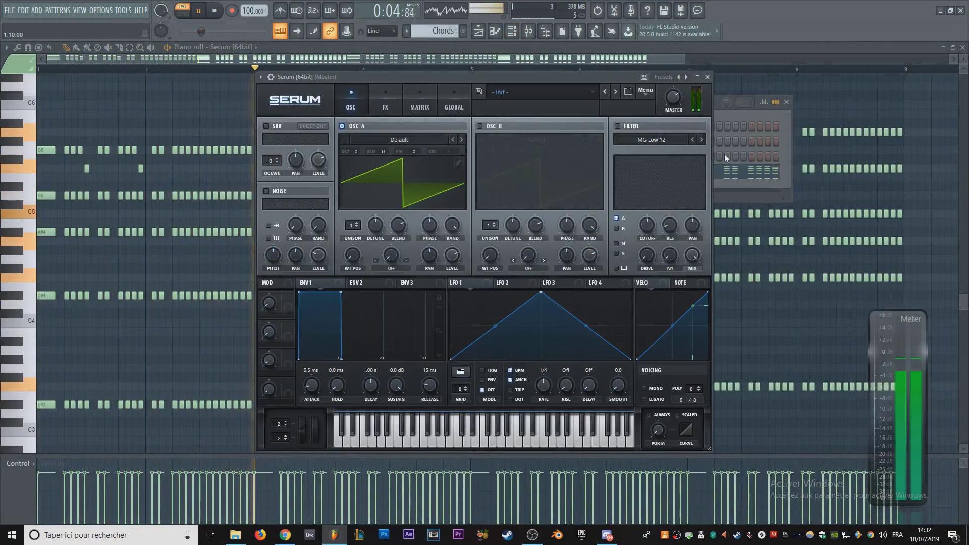
{"action": "key", "text": "F2"}
{"action": "type", "text": "Chords"}
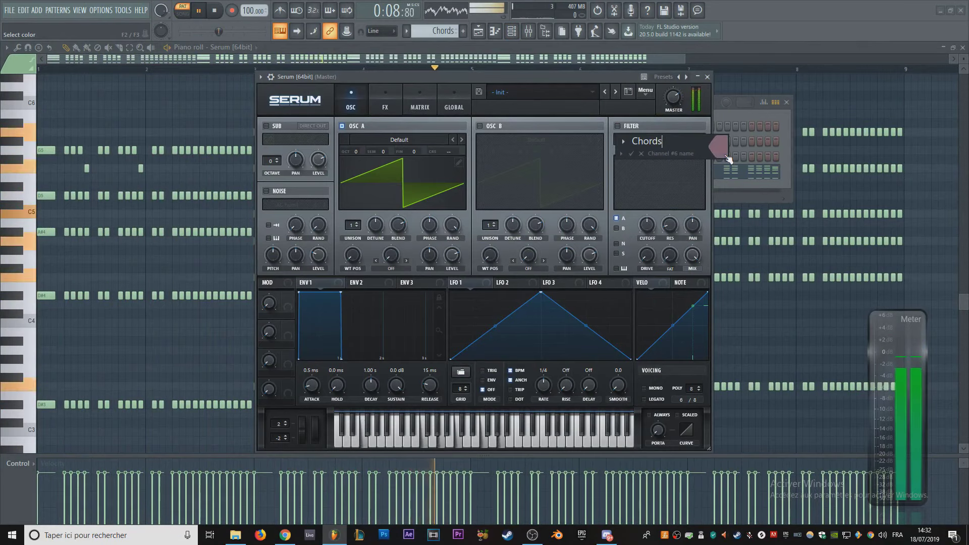
{"action": "key", "text": "Return"}
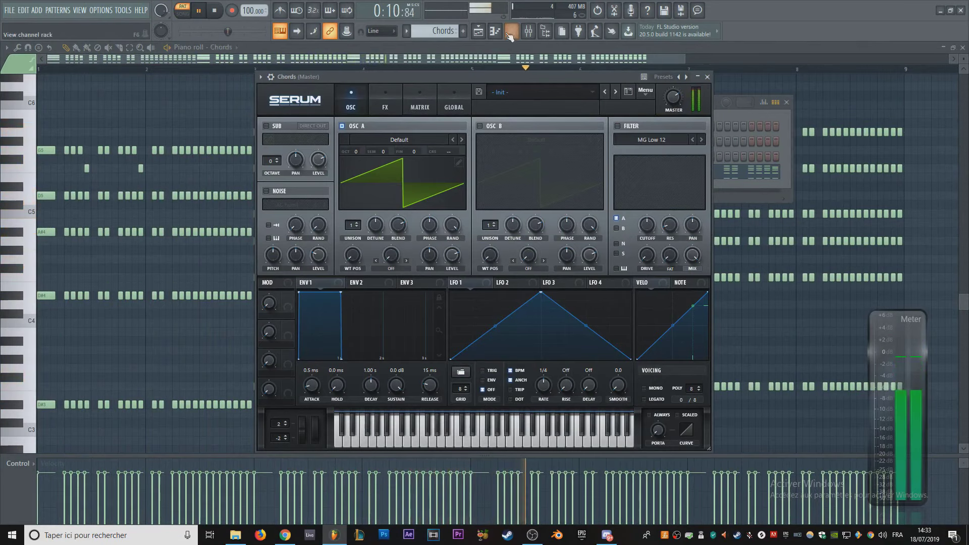
Step: Recolour the Chords channel with the same blue as the Chords playlist track
{"action": "left_click", "coordinate": [479, 32]}
{"action": "right_click", "coordinate": [109, 350]}
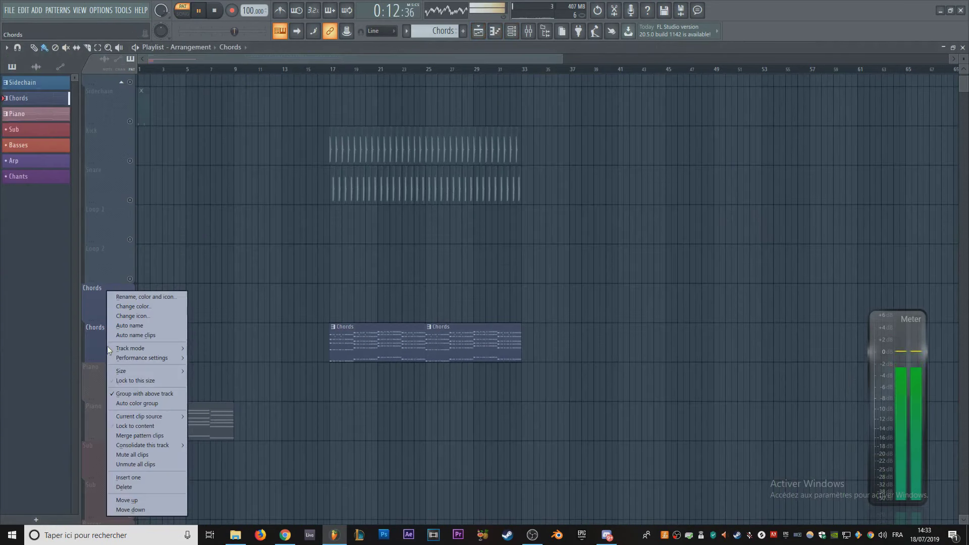
{"action": "left_click", "coordinate": [134, 297]}
{"action": "double_click", "coordinate": [358, 340]}
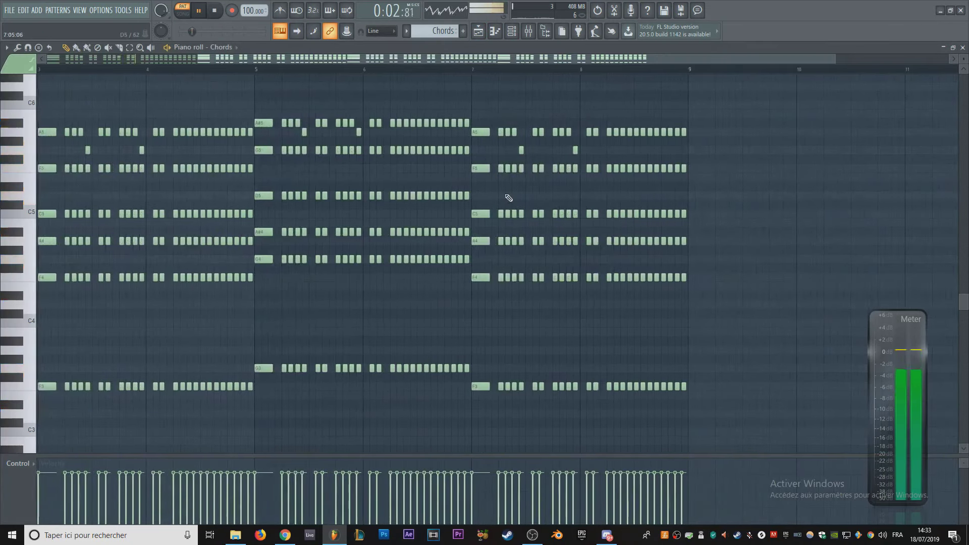
{"action": "left_click", "coordinate": [511, 31]}
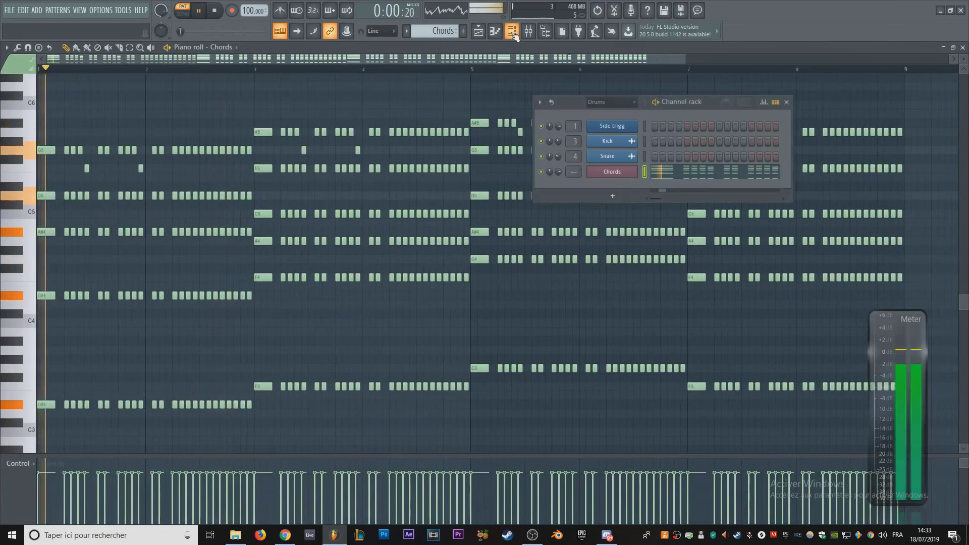
{"action": "left_click", "coordinate": [595, 174]}
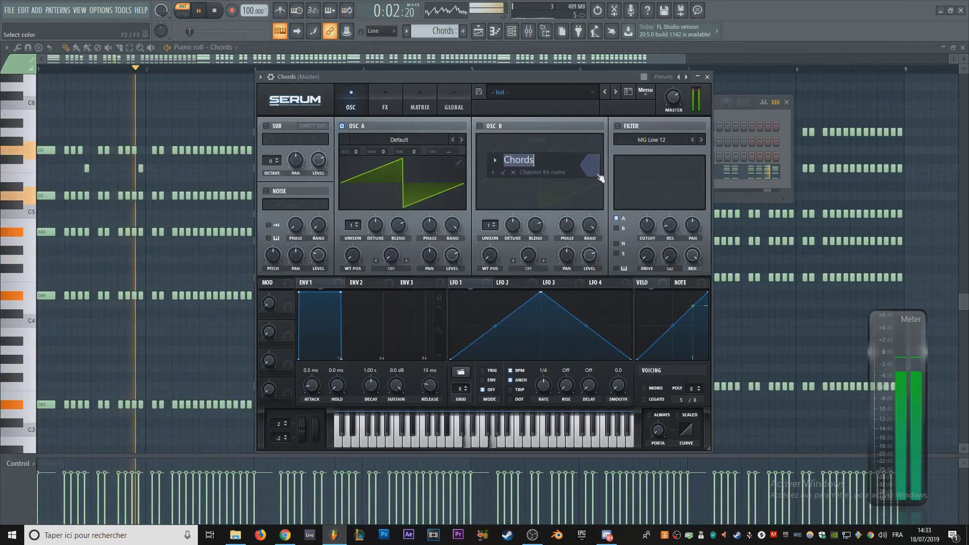
{"action": "left_click", "coordinate": [719, 106]}
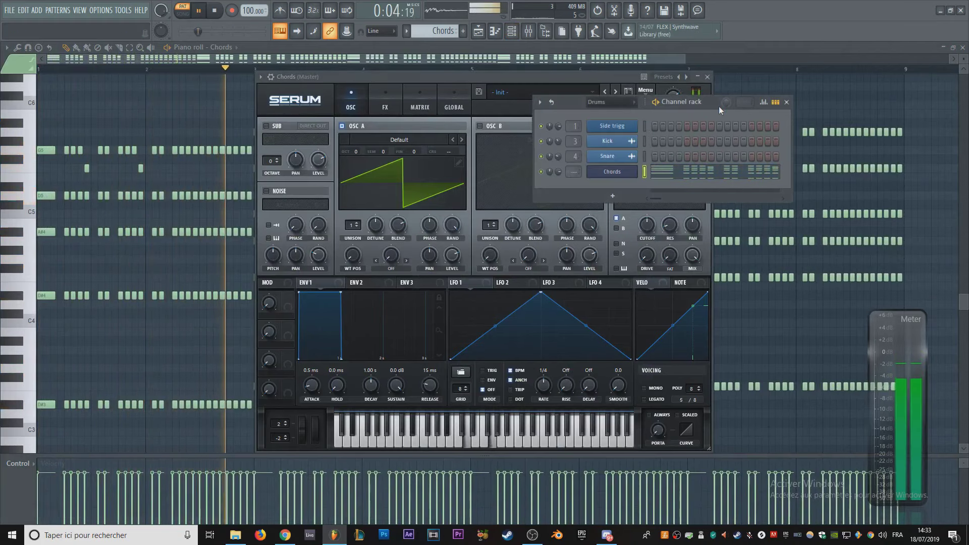
Step: Put the Chords channel in its own channel group named Chords and check the groups in the channel rack
{"action": "type", "text": "Chords"}
{"action": "key", "text": "Return"}
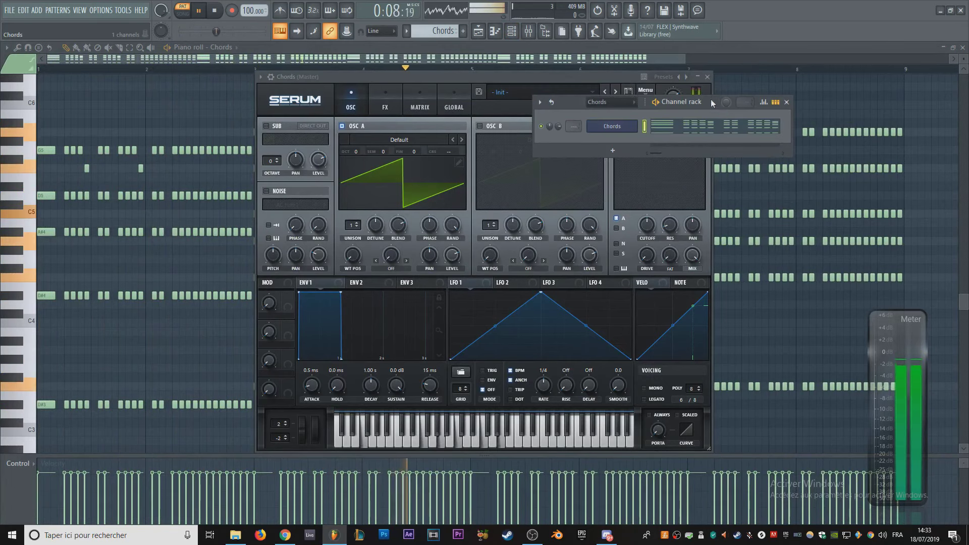
{"action": "left_click", "coordinate": [628, 107]}
{"action": "left_click", "coordinate": [606, 126]}
{"action": "left_click", "coordinate": [613, 102]}
{"action": "left_click", "coordinate": [620, 144]}
{"action": "left_click", "coordinate": [611, 102]}
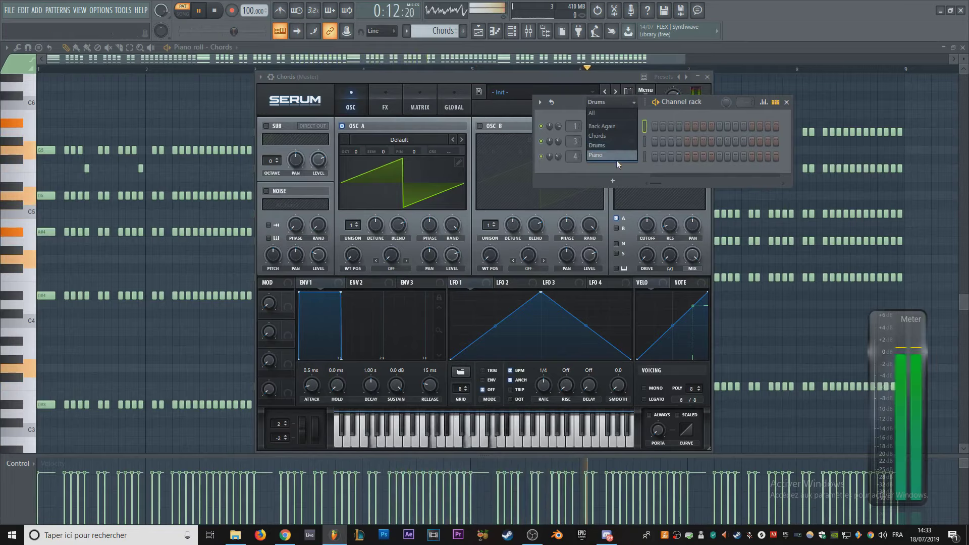
{"action": "left_click", "coordinate": [611, 154]}
{"action": "left_click", "coordinate": [611, 102]}
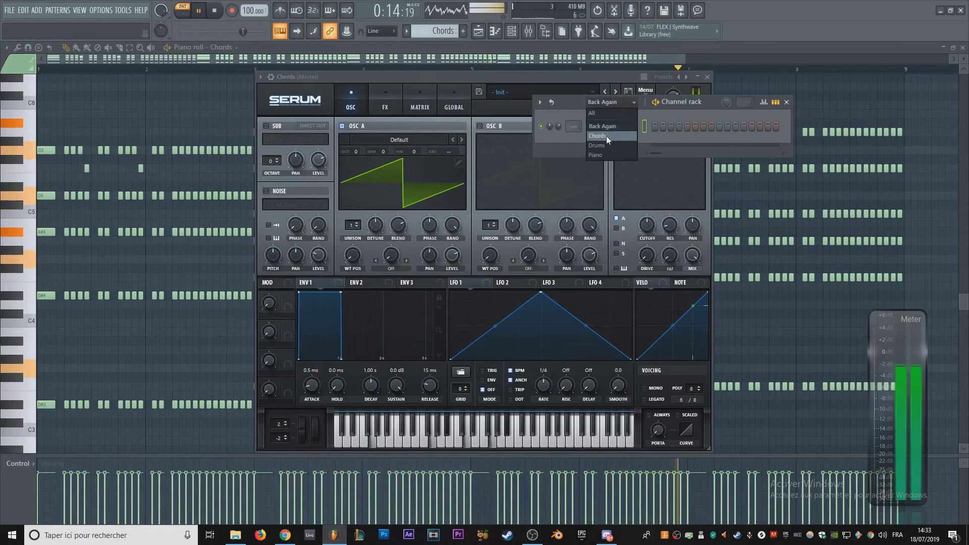
{"action": "left_click", "coordinate": [607, 135]}
Step: Enable the multiband compressor in Serum's effects for the chords, adjust its gain, and turn down the Chords channel volume
{"action": "left_click_drag", "start_coordinate": [703, 100], "coordinate": [687, 81]}
{"action": "left_click_drag", "start_coordinate": [464, 75], "coordinate": [312, 59]}
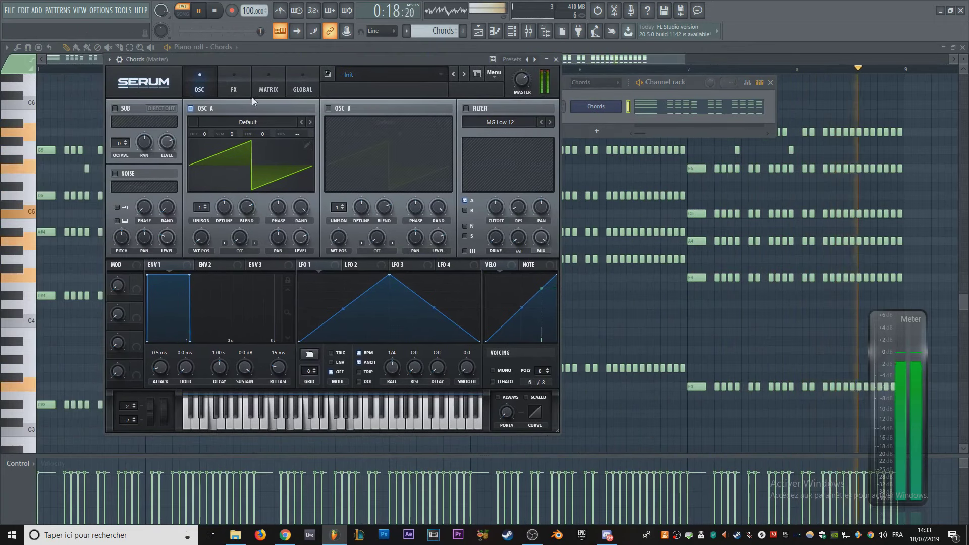
{"action": "left_click", "coordinate": [234, 90]}
{"action": "left_click", "coordinate": [119, 202]}
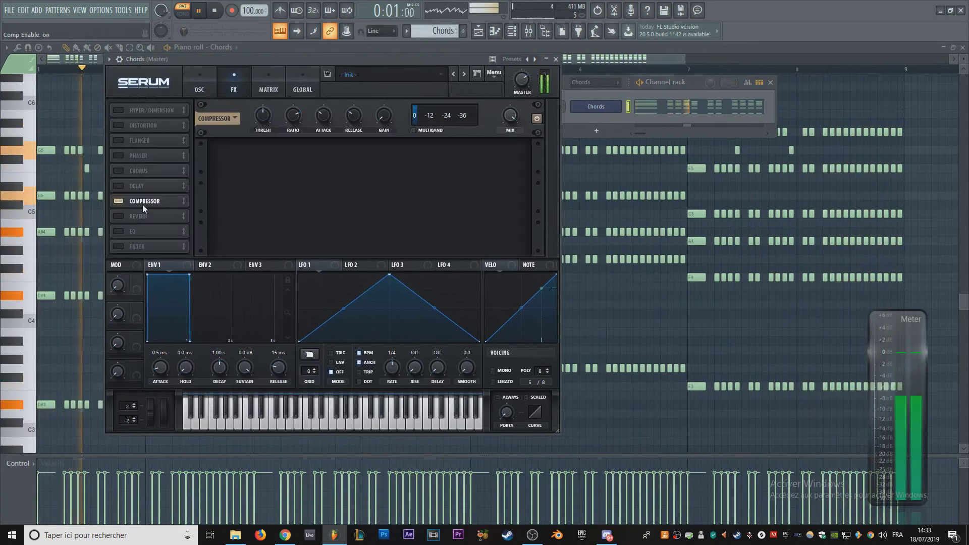
{"action": "left_click_drag", "start_coordinate": [384, 117], "coordinate": [384, 94]}
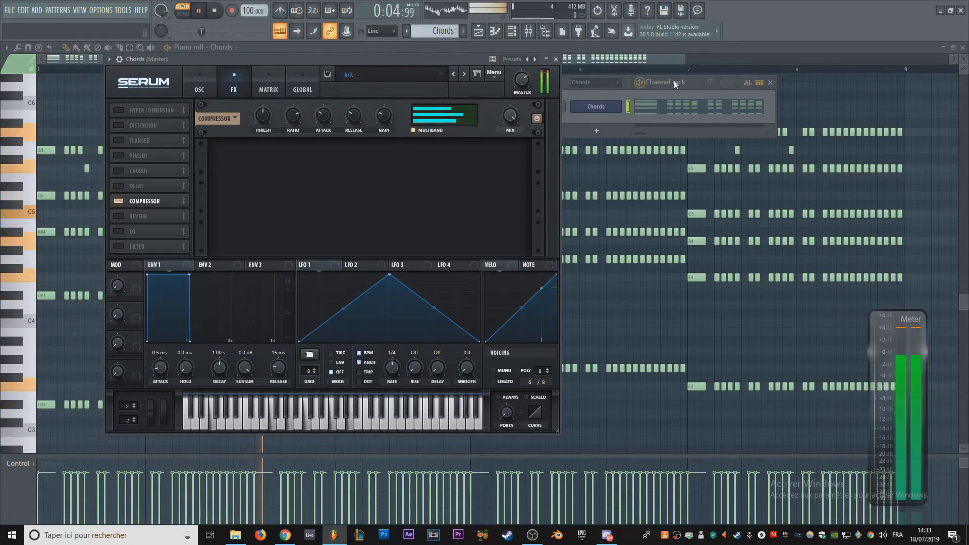
{"action": "left_click", "coordinate": [690, 81]}
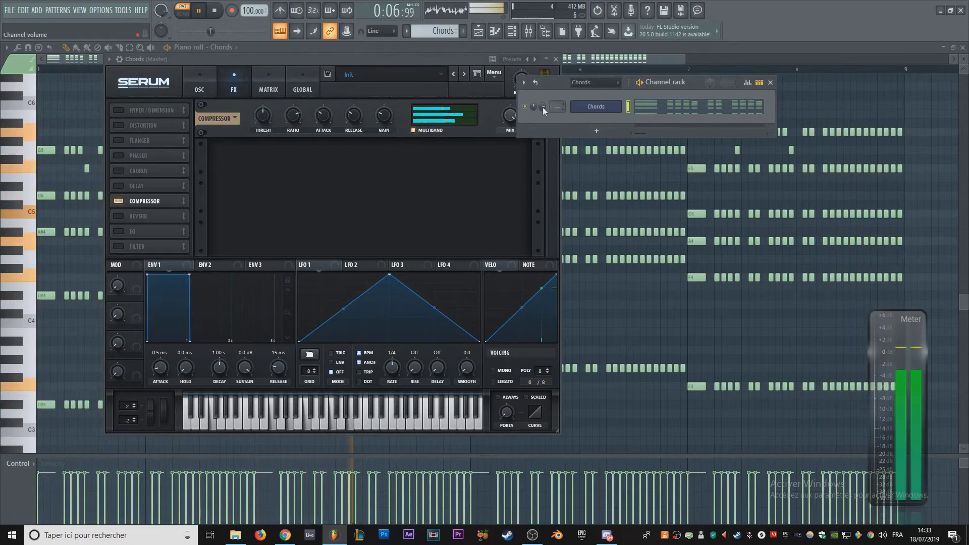
{"action": "scroll", "coordinate": [533, 107], "scroll_direction": "down", "scroll_amount": 2}
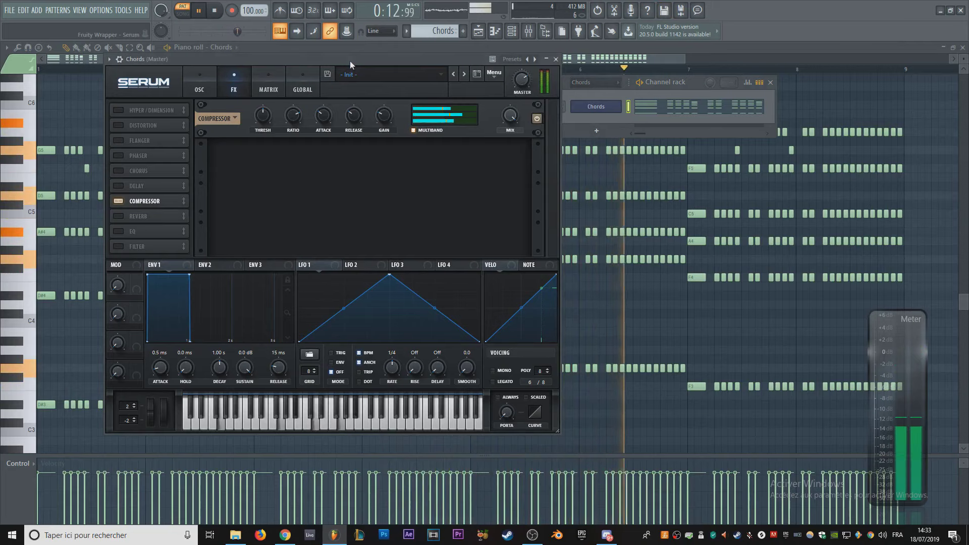
Step: Add group separators in the mixer before the Kick track and before the Chords track
{"action": "key", "text": "F9"}
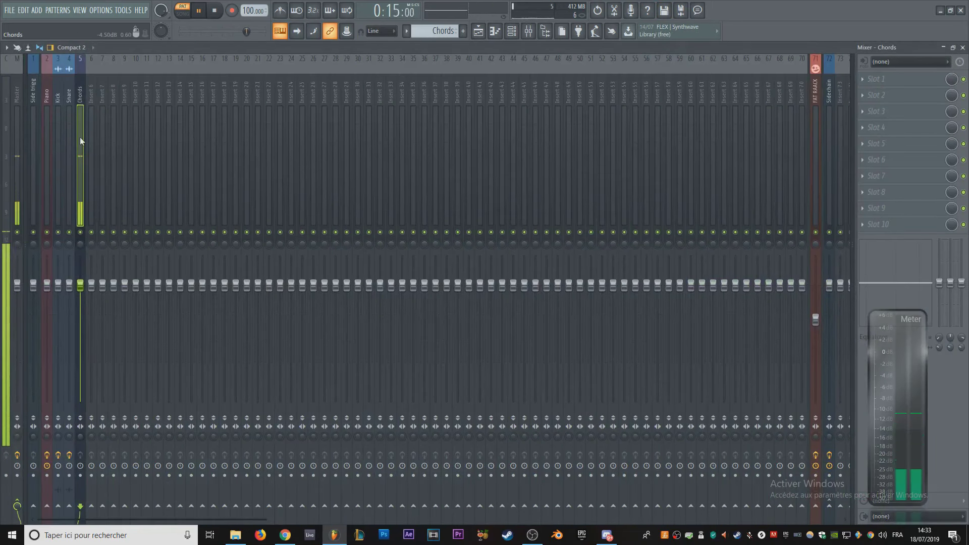
{"action": "right_click", "coordinate": [60, 100]}
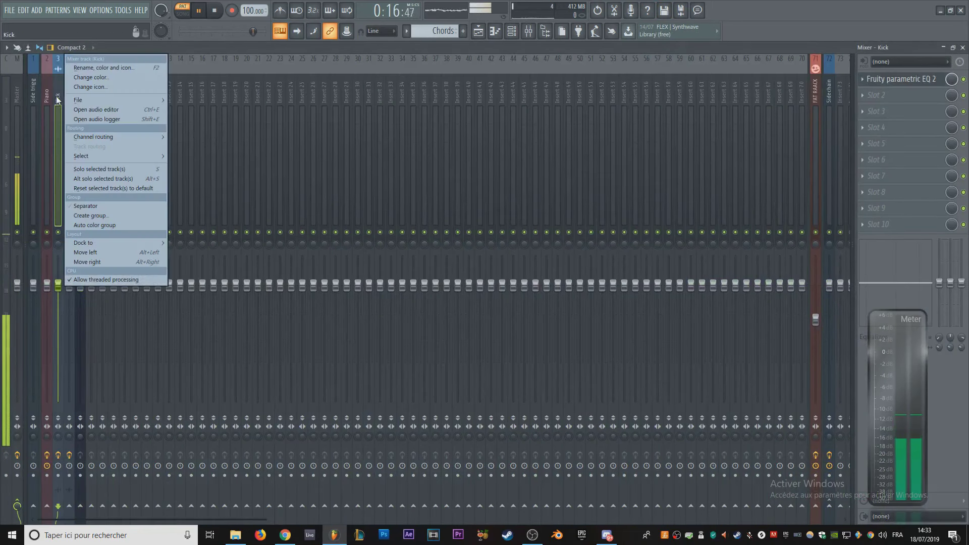
{"action": "left_click", "coordinate": [123, 209]}
{"action": "right_click", "coordinate": [82, 87]}
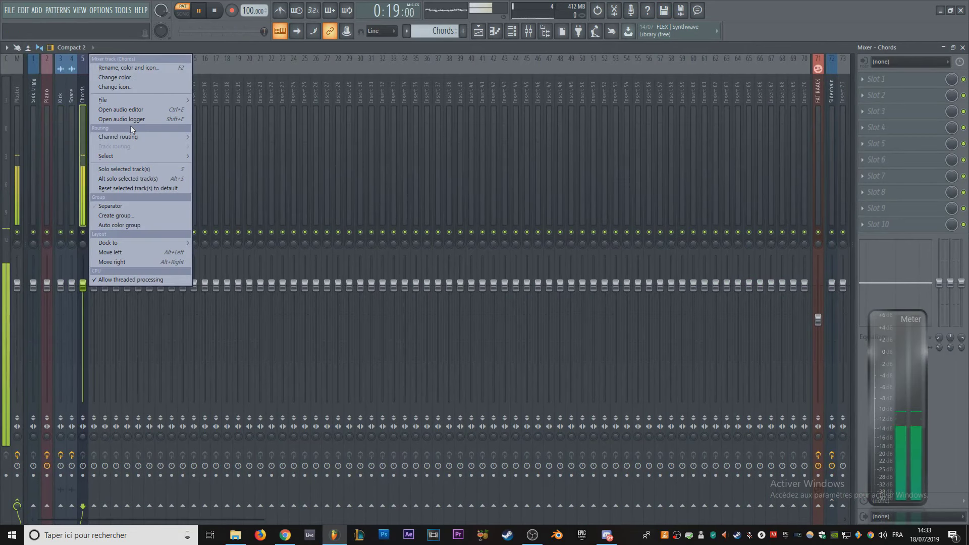
{"action": "left_click", "coordinate": [114, 205]}
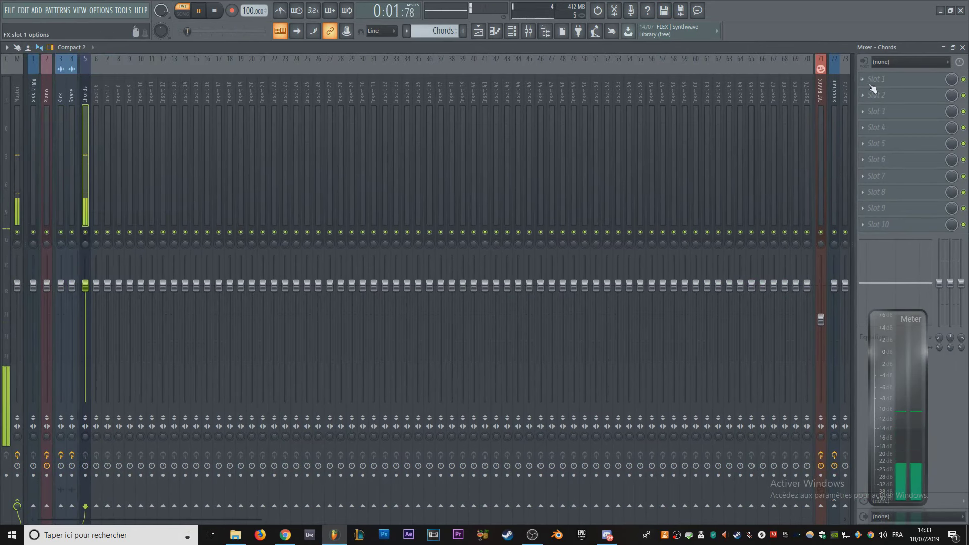
Step: Load Fruity Parametric EQ 2 in the first effect slot of the Chords mixer track
{"action": "left_click", "coordinate": [878, 78]}
{"action": "left_click", "coordinate": [804, 91]}
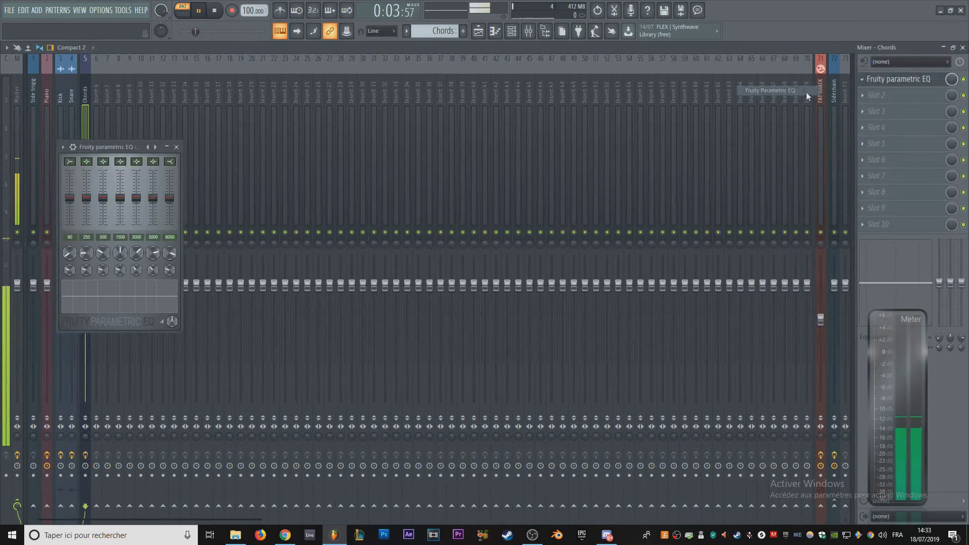
{"action": "left_click", "coordinate": [864, 83]}
{"action": "mouse_move", "coordinate": [858, 92]}
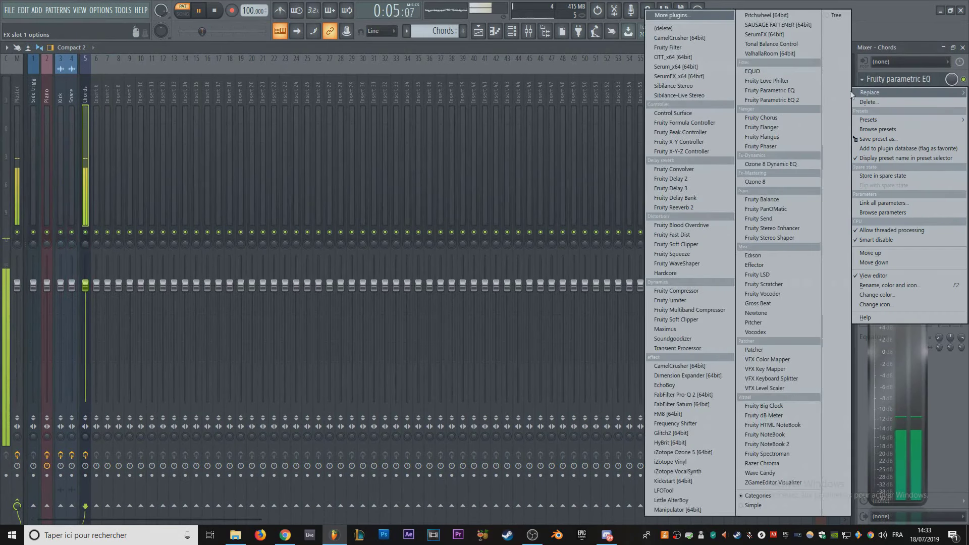
{"action": "left_click", "coordinate": [784, 101]}
Step: Shape the Chords EQ with a steep low cut, gentle dips in the low mids and upper mids, and a slight lift of band 7
{"action": "left_click_drag", "start_coordinate": [298, 173], "coordinate": [298, 186]}
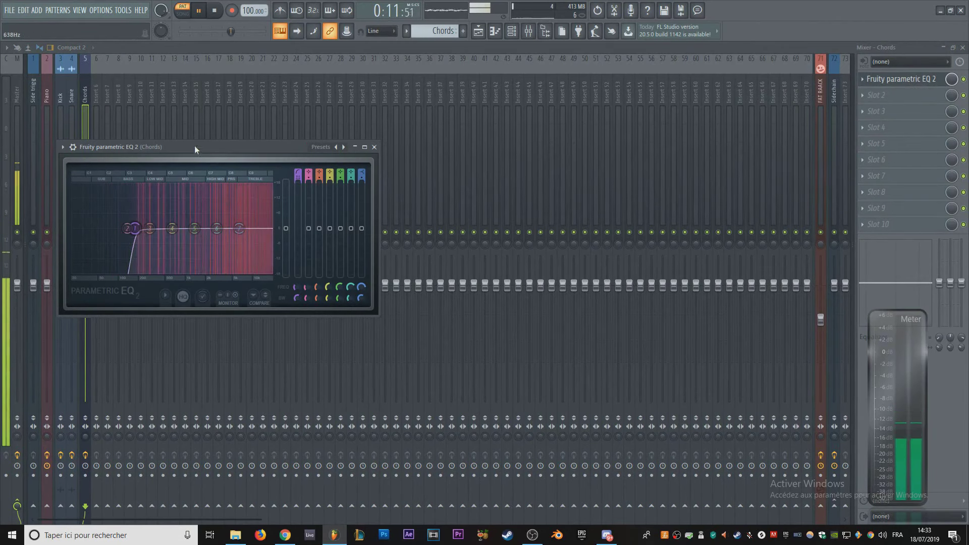
{"action": "left_click_drag", "start_coordinate": [186, 147], "coordinate": [434, 125]}
{"action": "left_click_drag", "start_coordinate": [464, 207], "coordinate": [485, 203]}
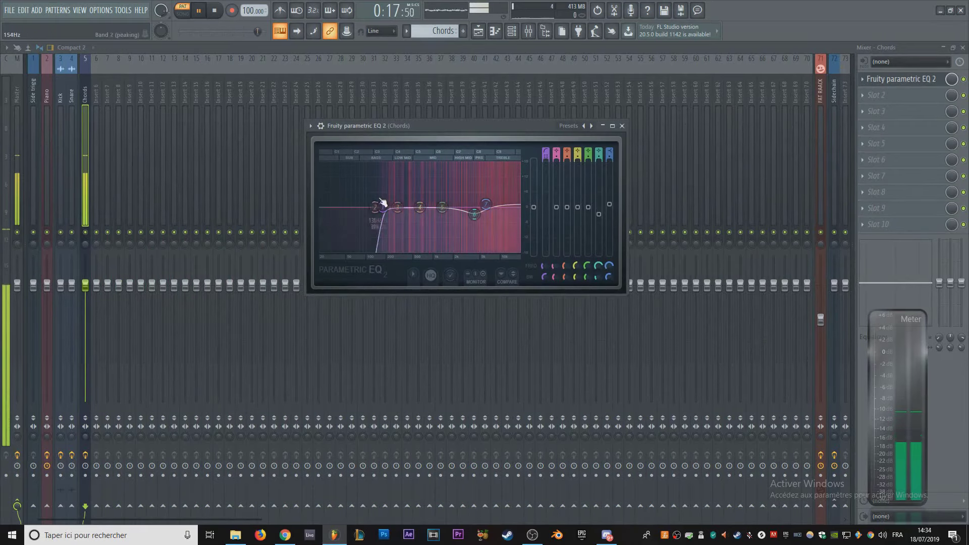
{"action": "left_click_drag", "start_coordinate": [422, 225], "coordinate": [420, 212]}
{"action": "left_click_drag", "start_coordinate": [429, 127], "coordinate": [326, 86]}
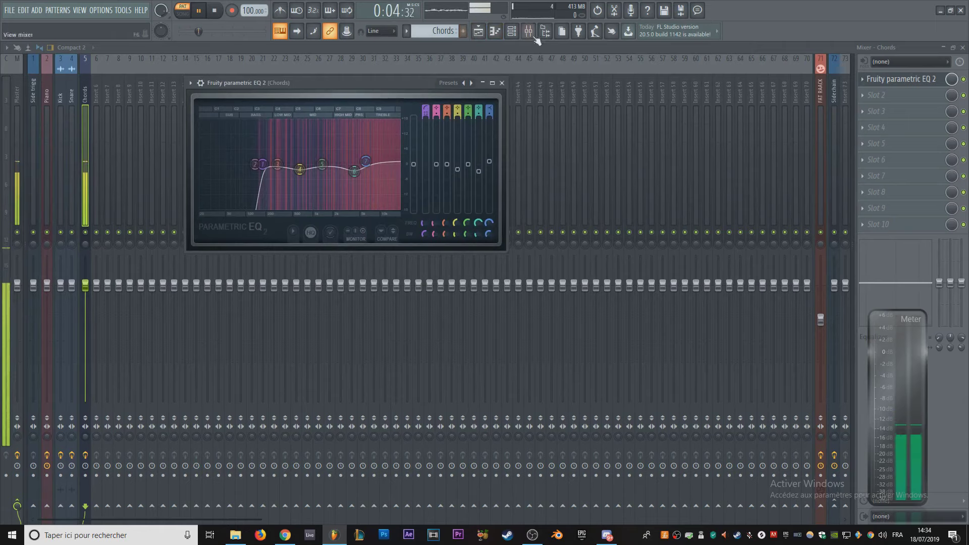
Step: Clone the Chords channel and copy the chord notes into the clone
{"action": "right_click", "coordinate": [630, 106]}
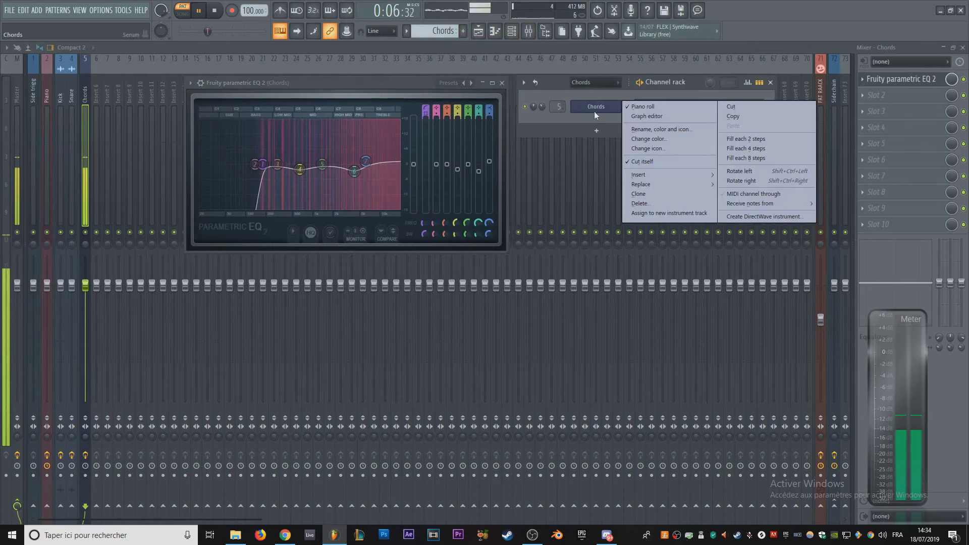
{"action": "left_click", "coordinate": [657, 198]}
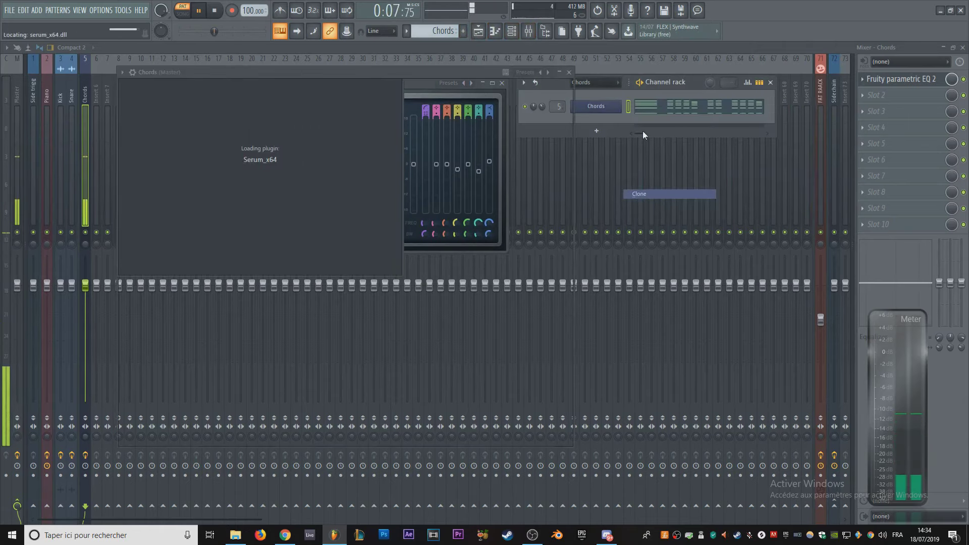
{"action": "left_click_drag", "start_coordinate": [425, 71], "coordinate": [555, 220]}
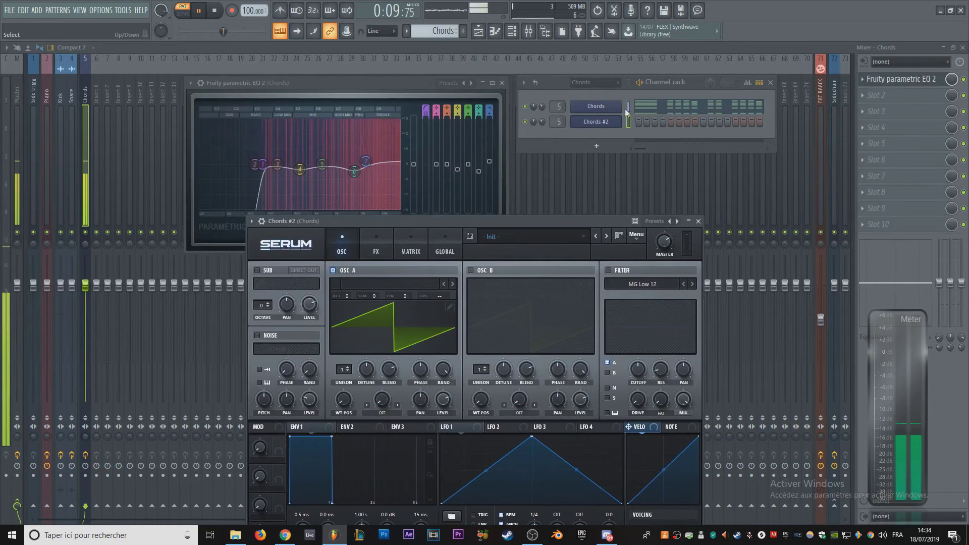
{"action": "left_click", "coordinate": [629, 121]}
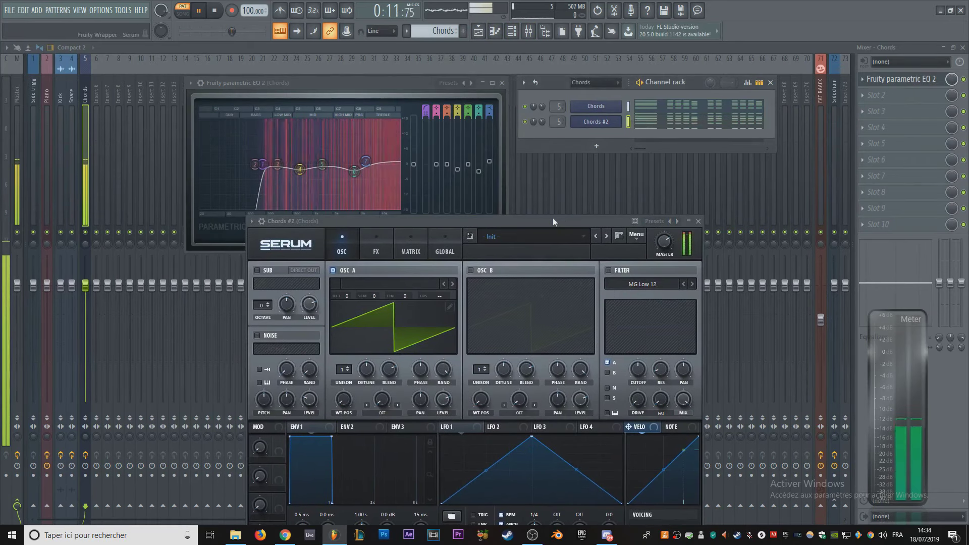
Step: In the clone's Serum, set OSC A to 16 unison voices with 0.15 detune, and enable OSC B at +1 octave with 16 voices and a lower level
{"action": "left_click_drag", "start_coordinate": [541, 220], "coordinate": [586, 73]}
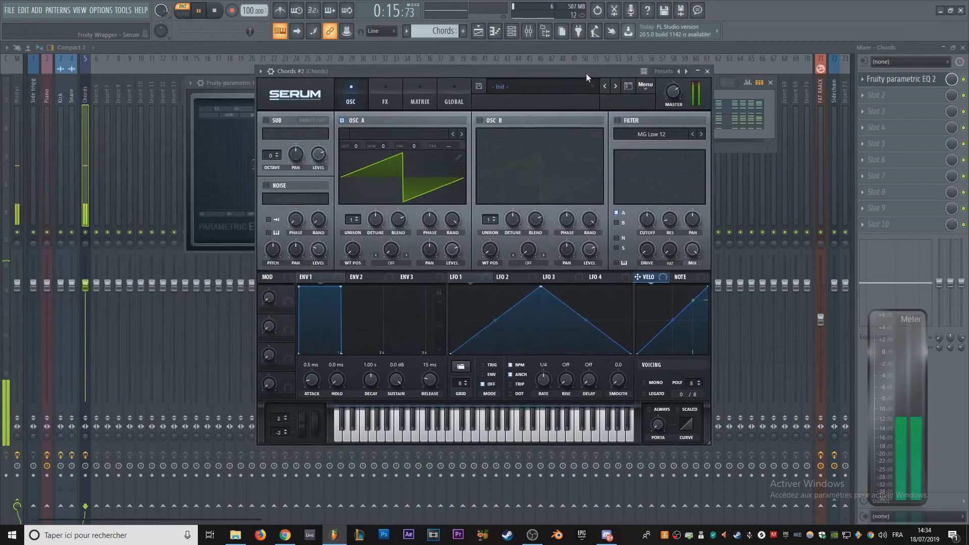
{"action": "left_click_drag", "start_coordinate": [351, 220], "coordinate": [370, 233]}
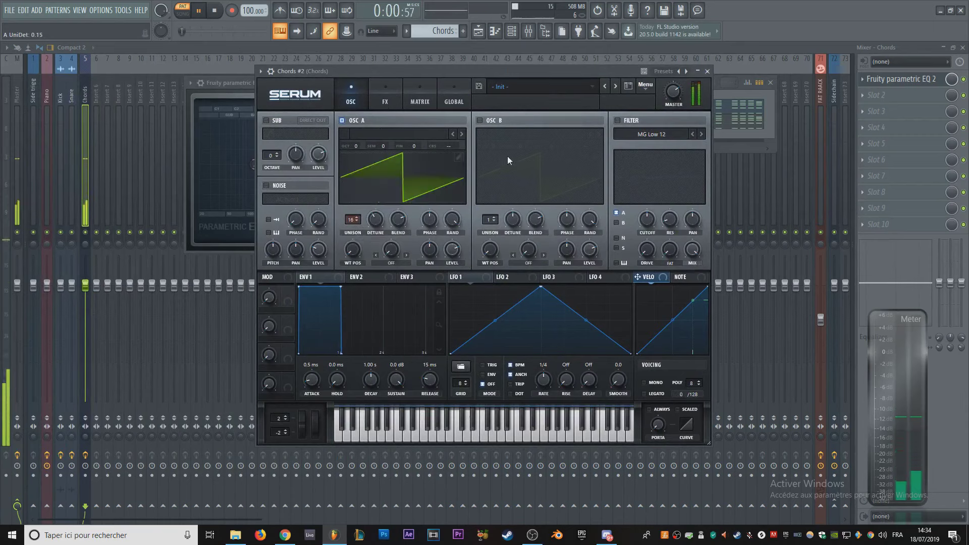
{"action": "left_click", "coordinate": [488, 122]}
{"action": "scroll", "coordinate": [495, 145], "scroll_direction": "up", "scroll_amount": 1}
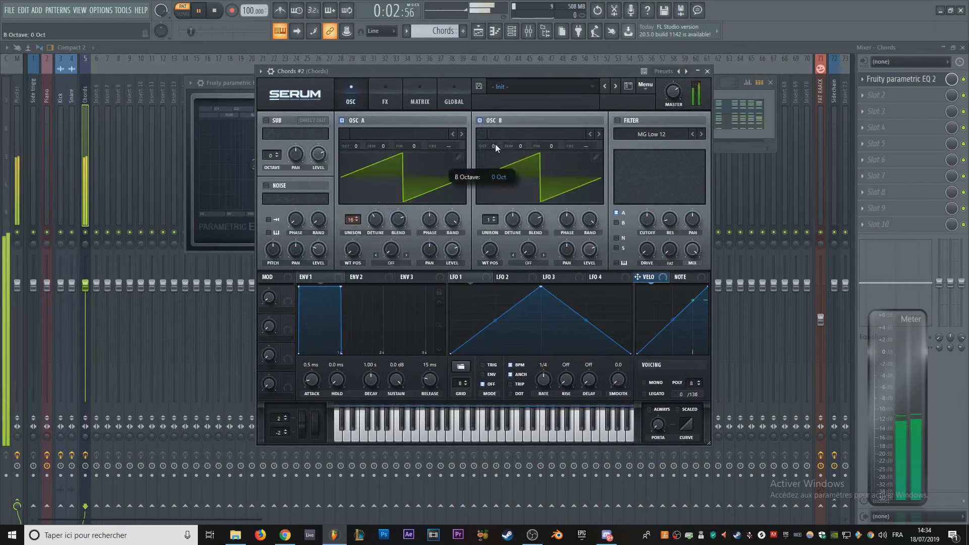
{"action": "scroll", "coordinate": [499, 222], "scroll_direction": "up", "scroll_amount": 15}
{"action": "scroll", "coordinate": [513, 222], "scroll_direction": "up", "scroll_amount": 5}
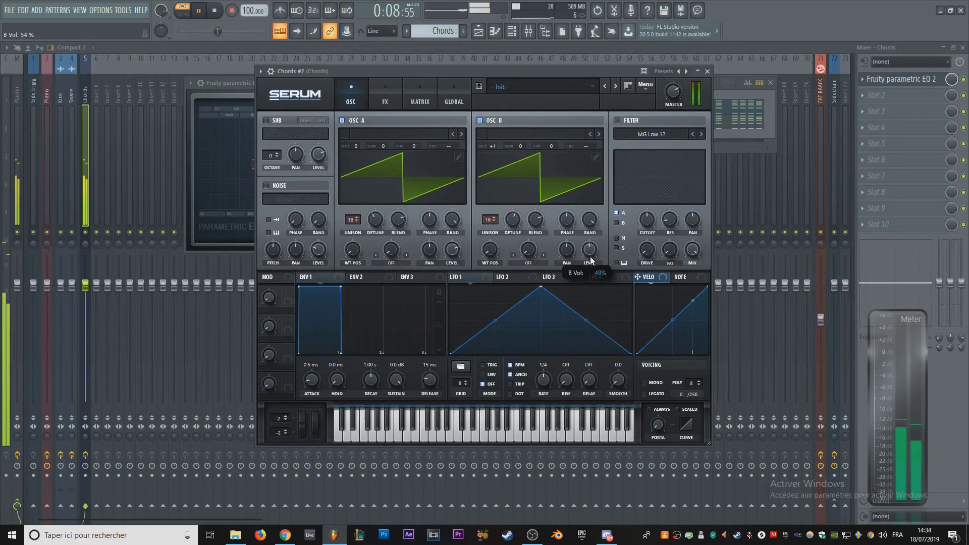
Step: Route the Chords #2 channel to its own mixer track 6 and load Fruity Parametric EQ 2 in its first effect slot
{"action": "left_click_drag", "start_coordinate": [494, 71], "coordinate": [377, 53]}
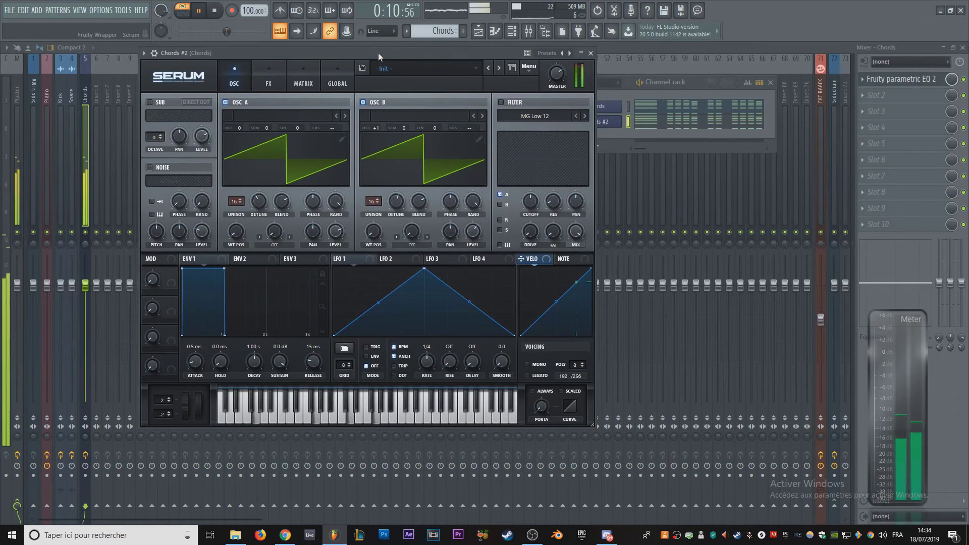
{"action": "left_click", "coordinate": [680, 83]}
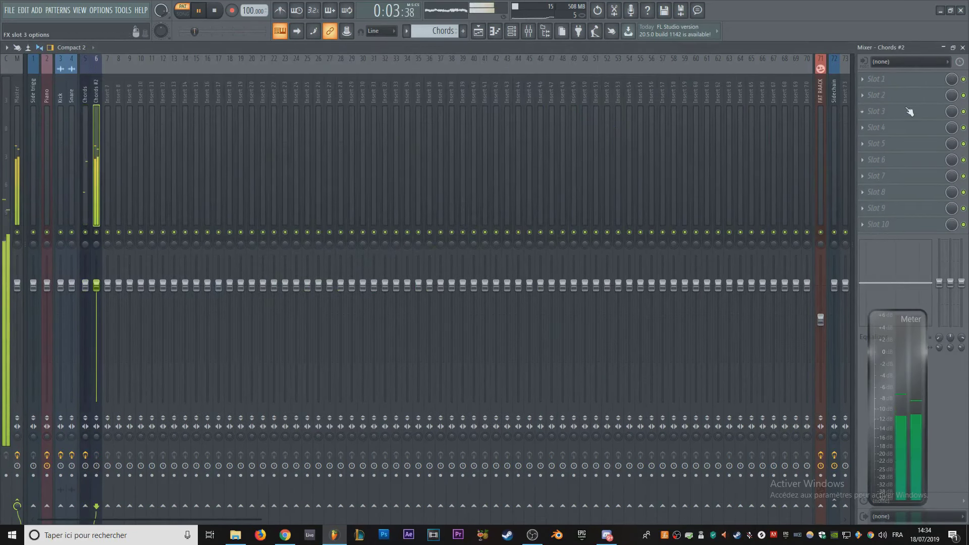
{"action": "left_click", "coordinate": [898, 84]}
{"action": "left_click", "coordinate": [772, 99]}
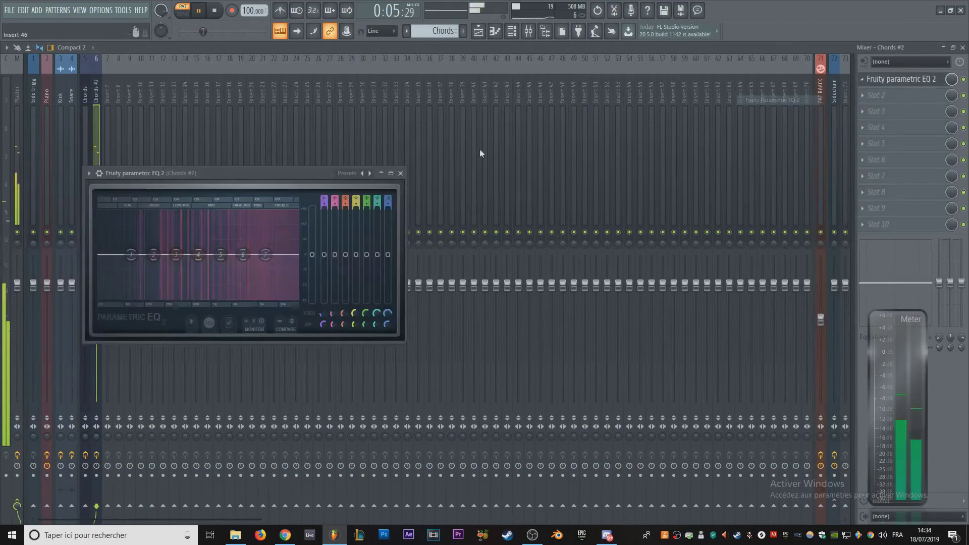
Step: Give the Chords #2 EQ a Steep 8 high-pass at about 145 Hz and slight dips on bands 4 and 6
{"action": "scroll", "coordinate": [324, 202], "scroll_direction": "up", "scroll_amount": 2}
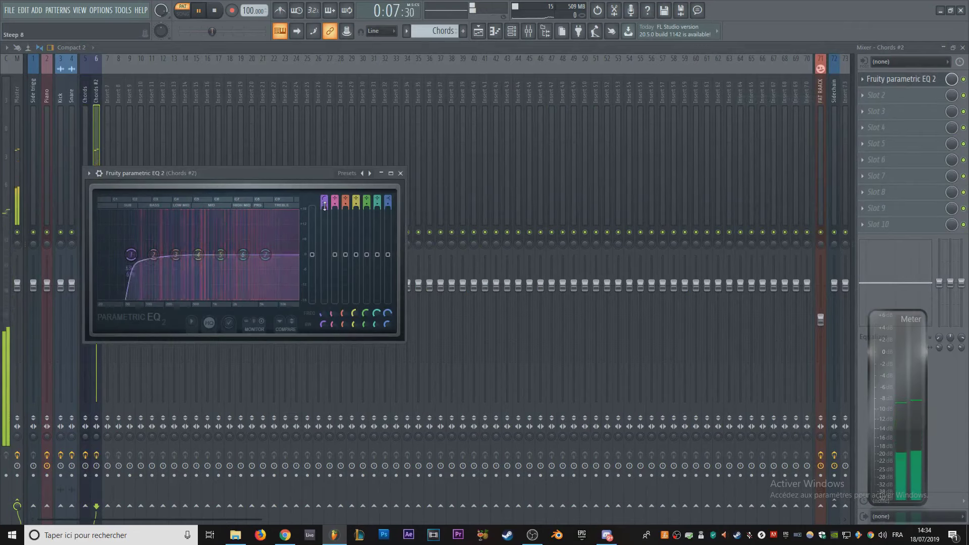
{"action": "scroll", "coordinate": [124, 272], "scroll_direction": "up", "scroll_amount": 2}
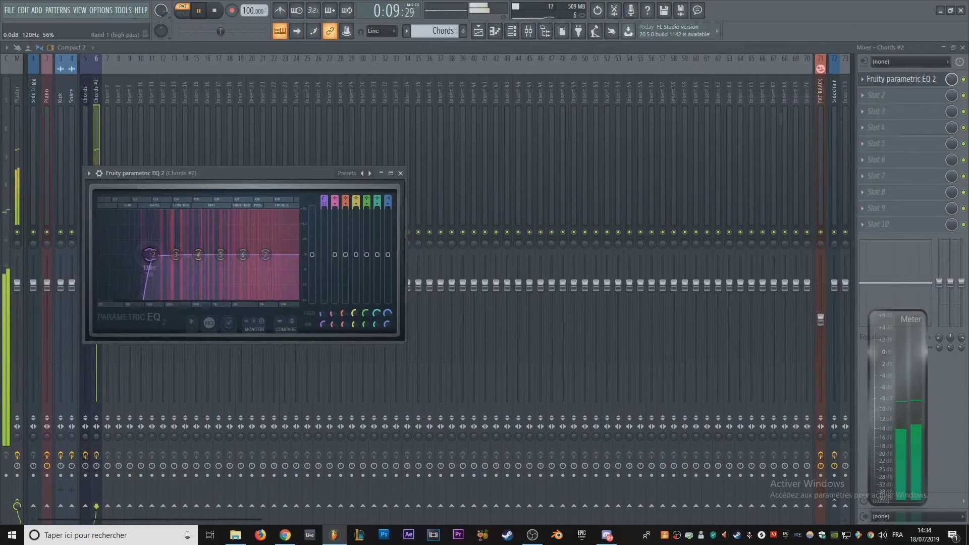
{"action": "left_click_drag", "start_coordinate": [150, 260], "coordinate": [320, 210]}
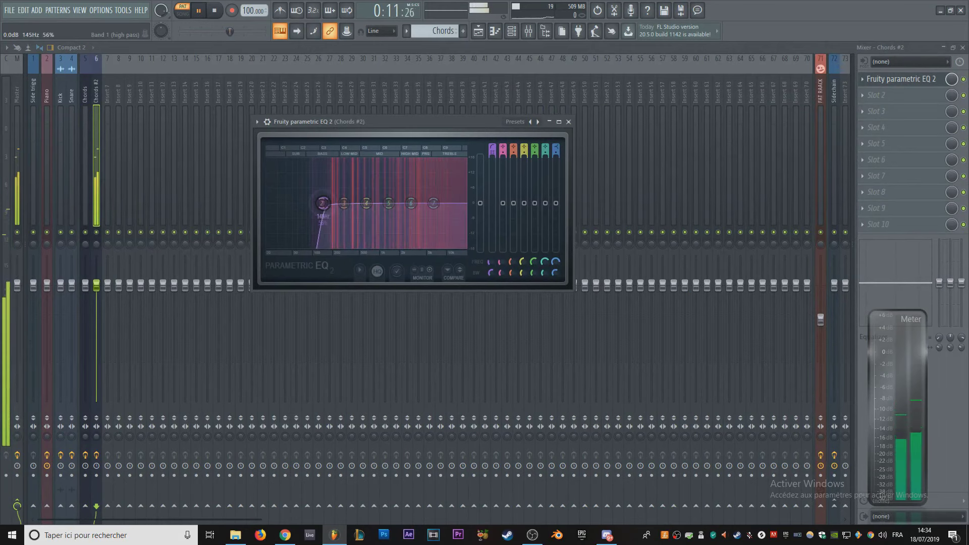
{"action": "left_click_drag", "start_coordinate": [411, 203], "coordinate": [371, 213]}
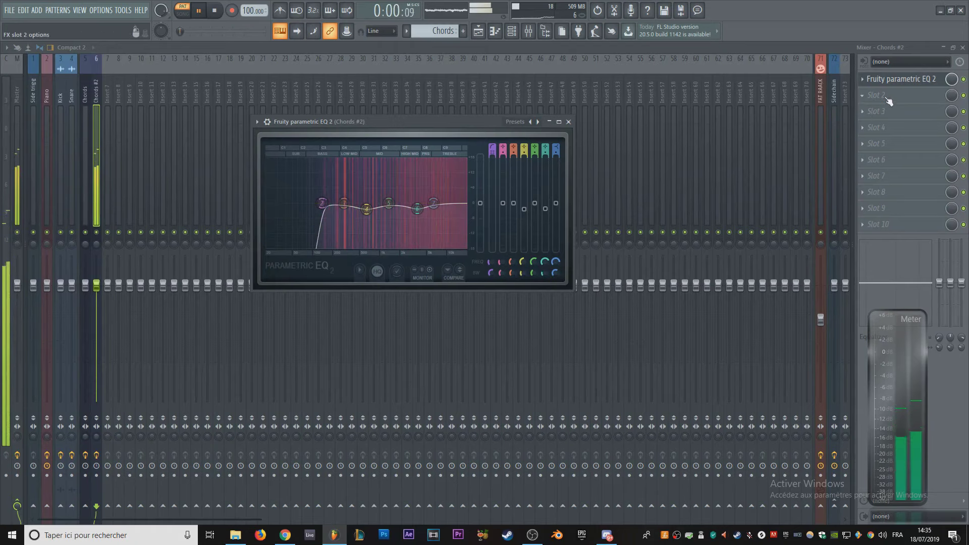
Step: Insert Fruity Limiter in the second effect slot of the Chords #2 mixer track and lower its ceiling
{"action": "left_click", "coordinate": [517, 36]}
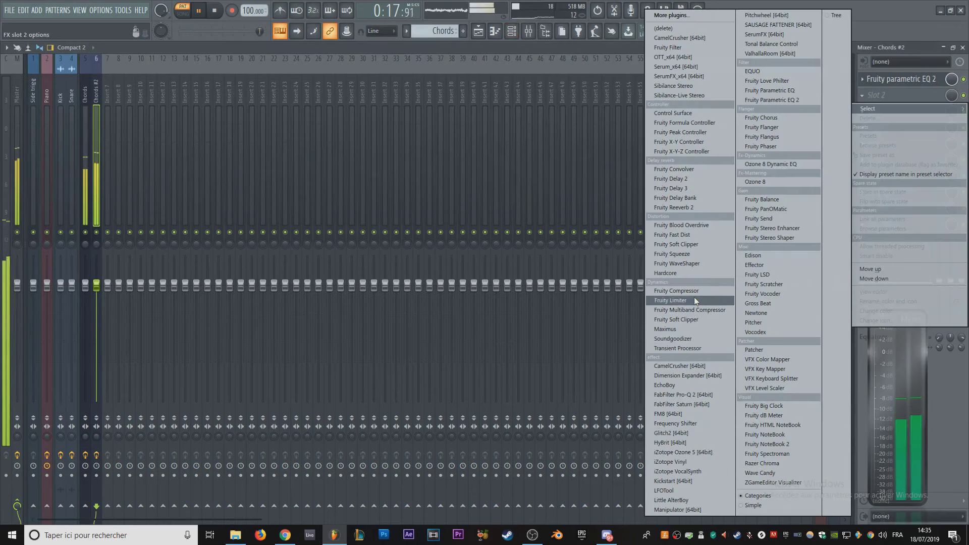
{"action": "left_click", "coordinate": [691, 300]}
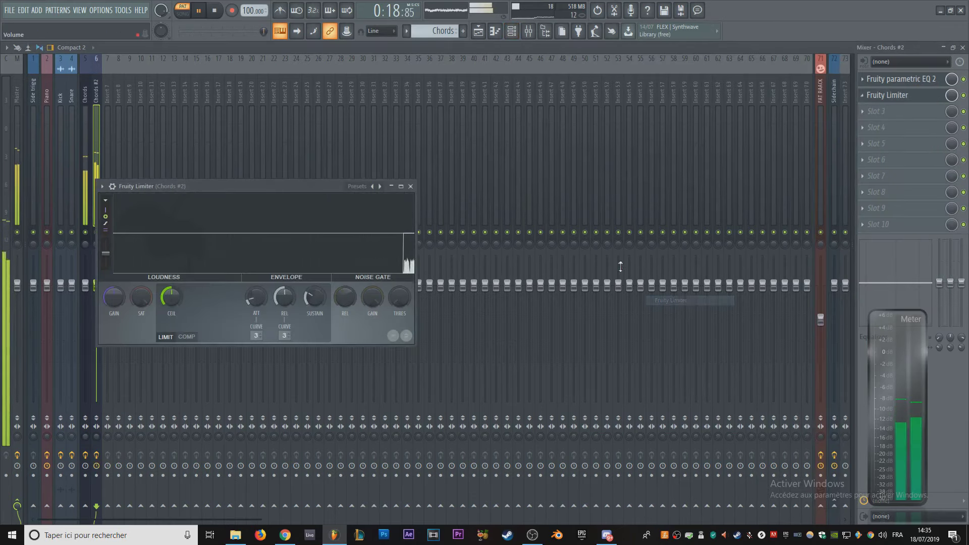
{"action": "left_click_drag", "start_coordinate": [277, 185], "coordinate": [469, 127]}
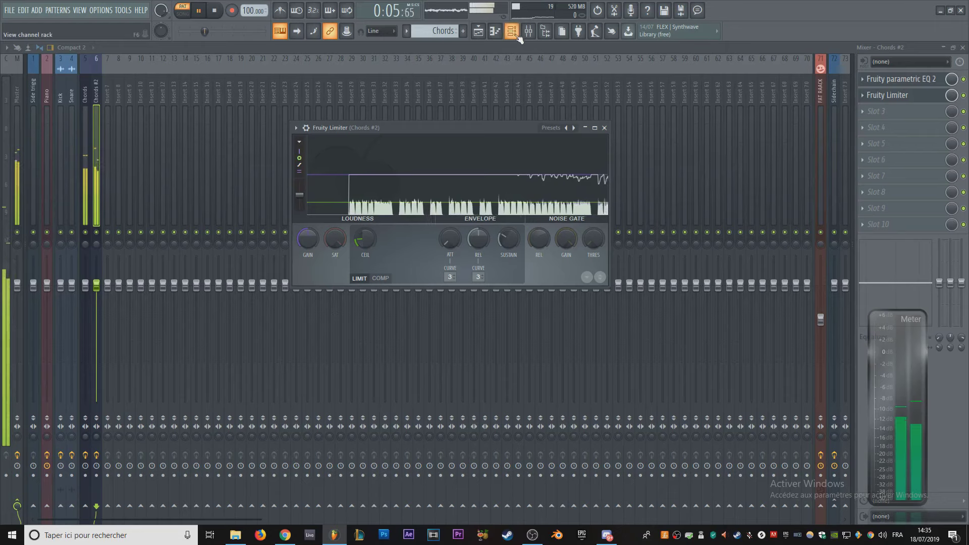
Step: Mute the original Chords channel and fine-tune the Chords #2 limiter ceiling to about -12 dB
{"action": "key", "text": "F6"}
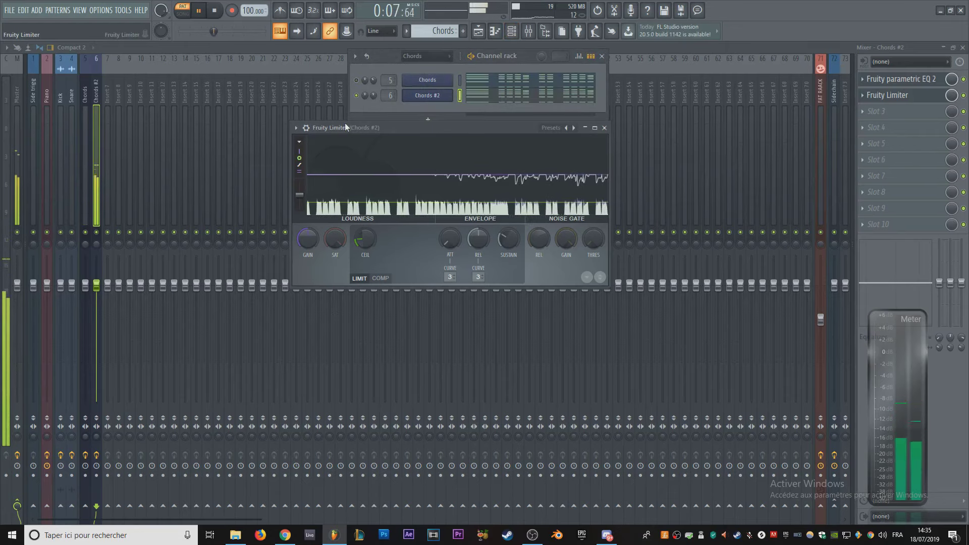
{"action": "scroll", "coordinate": [366, 240], "scroll_direction": "down", "scroll_amount": 5}
{"action": "left_click_drag", "start_coordinate": [367, 241], "coordinate": [368, 234]}
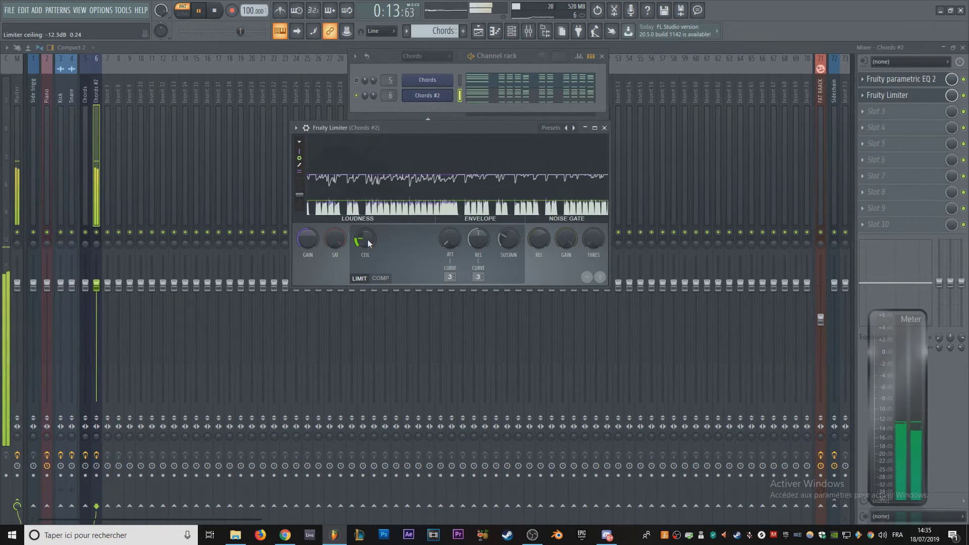
{"action": "left_click_drag", "start_coordinate": [367, 239], "coordinate": [367, 237]}
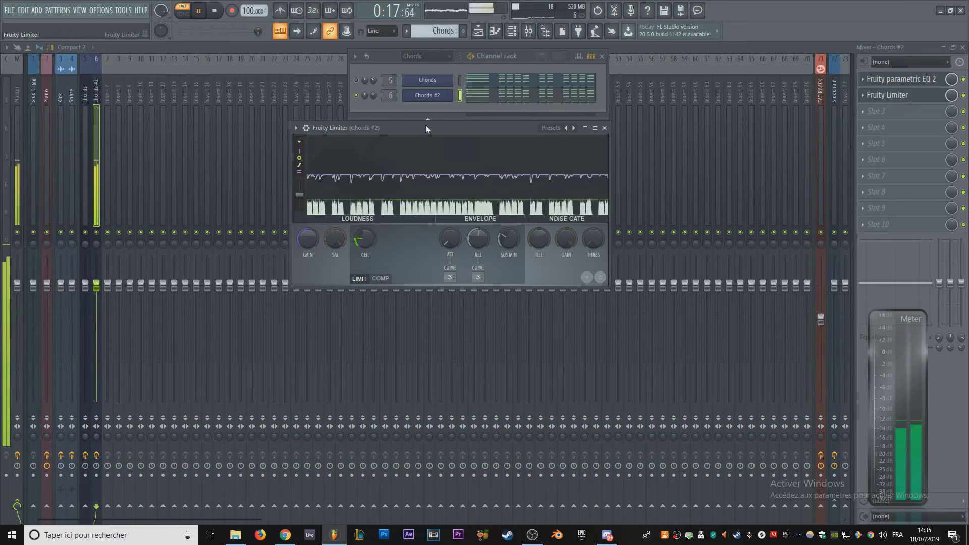
Step: Unmute the Chords channel and route both chord mixer tracks only to the Sidechain mixer track
{"action": "left_click", "coordinate": [356, 80]}
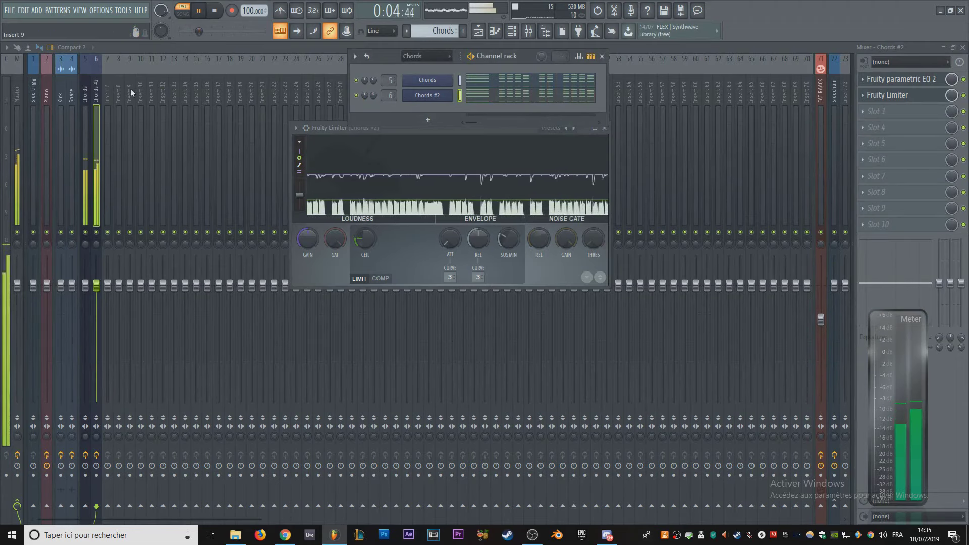
{"action": "left_click", "coordinate": [85, 114], "text": "ctrl"}
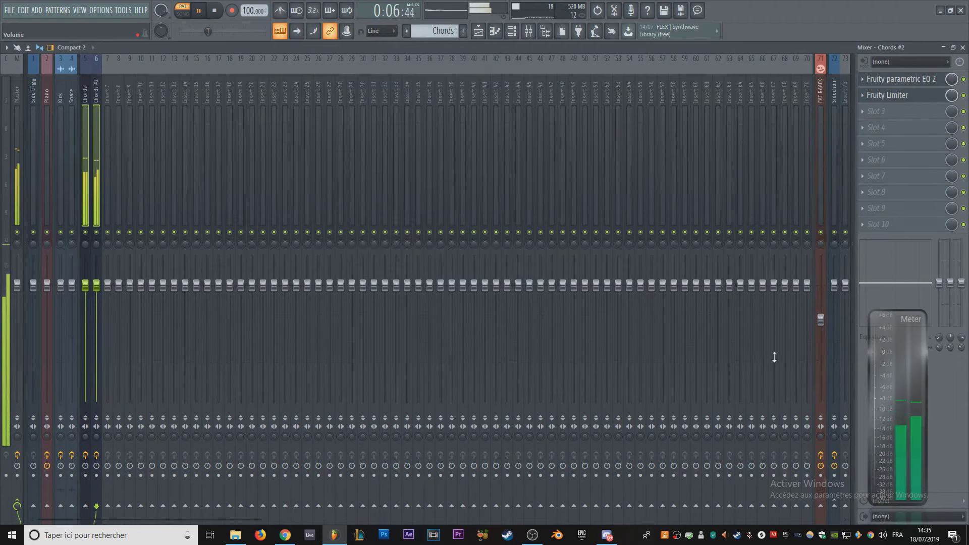
{"action": "left_click", "coordinate": [834, 506]}
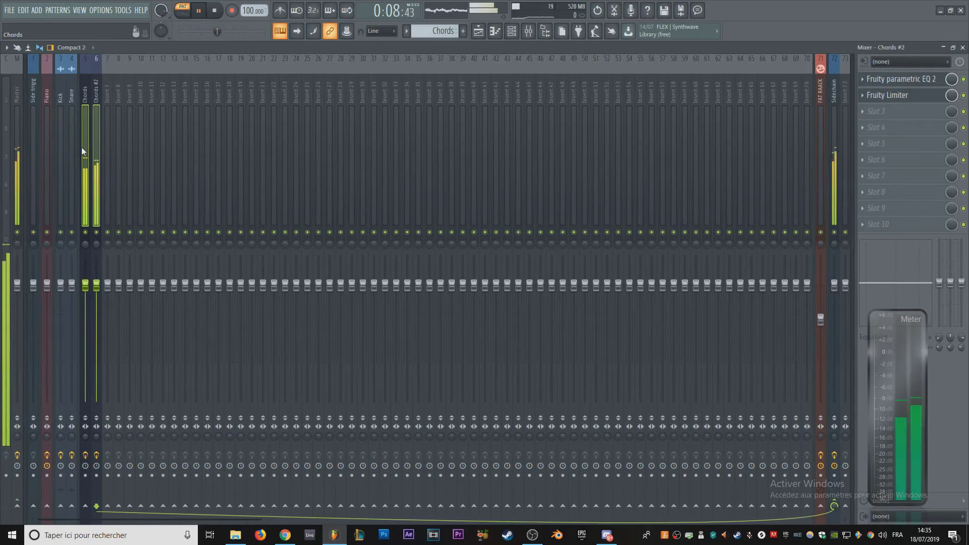
Step: Play the playlist arrangement in song mode from just before bar 17, where the drums and chords start
{"action": "left_click", "coordinate": [478, 31]}
{"action": "left_click", "coordinate": [132, 161]}
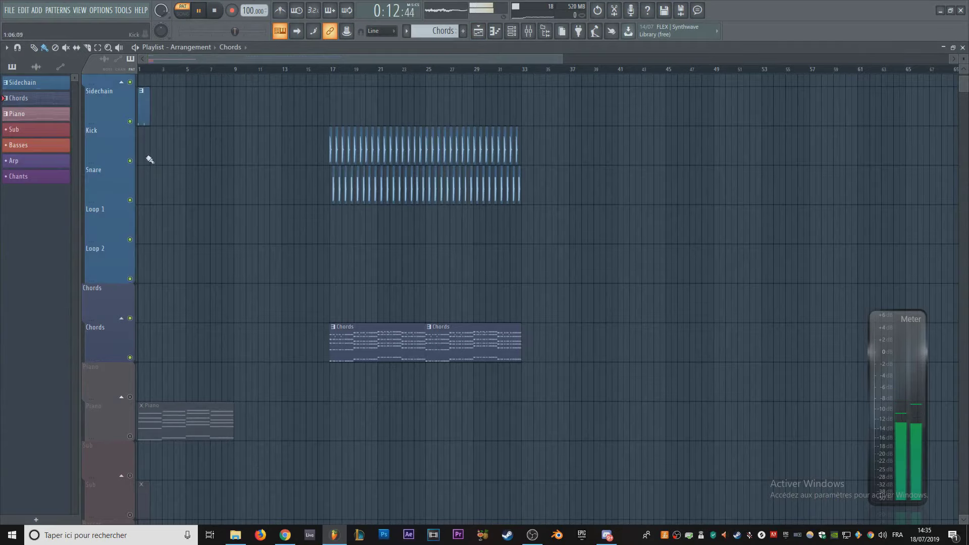
{"action": "left_click", "coordinate": [327, 69]}
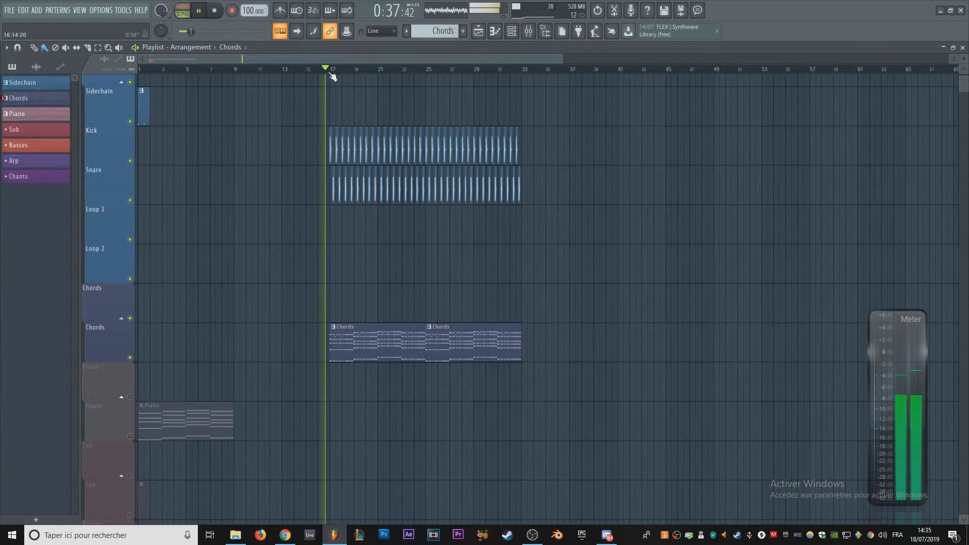
Step: Mute the Panda Eyes reference track and play the drums and chords alone from around bar 17
{"action": "scroll", "coordinate": [277, 157], "scroll_direction": "up", "scroll_amount": 2}
{"action": "left_click", "coordinate": [130, 109]}
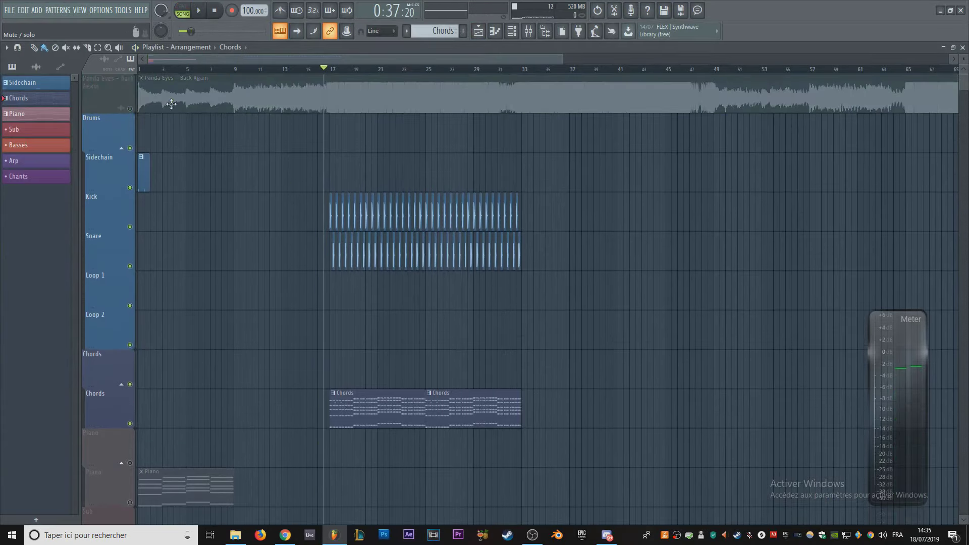
{"action": "key", "text": "space"}
{"action": "scroll", "coordinate": [598, 201], "scroll_direction": "down", "scroll_amount": 2}
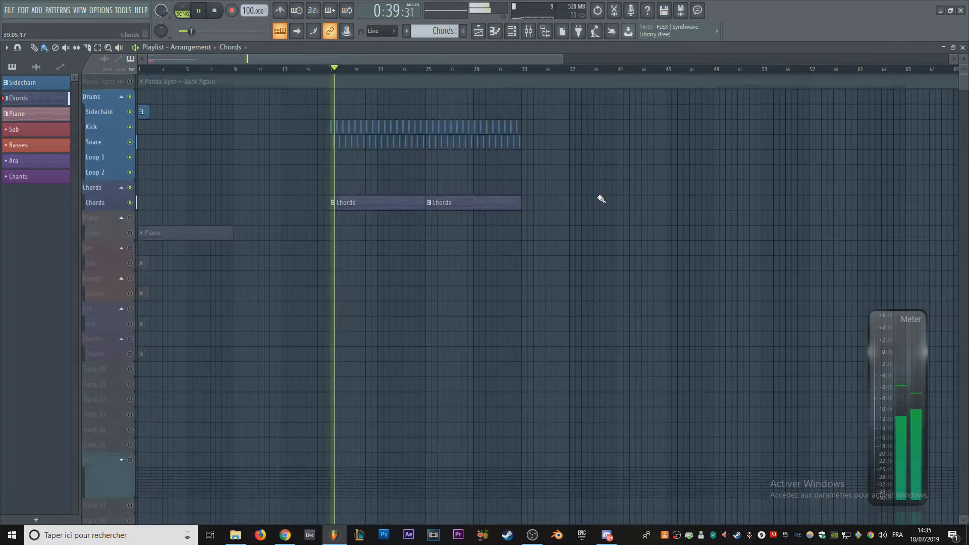
{"action": "scroll", "coordinate": [273, 164], "scroll_direction": "up", "scroll_amount": 4}
{"action": "scroll", "coordinate": [275, 166], "scroll_direction": "up", "scroll_amount": 3}
{"action": "scroll", "coordinate": [210, 209], "scroll_direction": "down", "scroll_amount": 3}
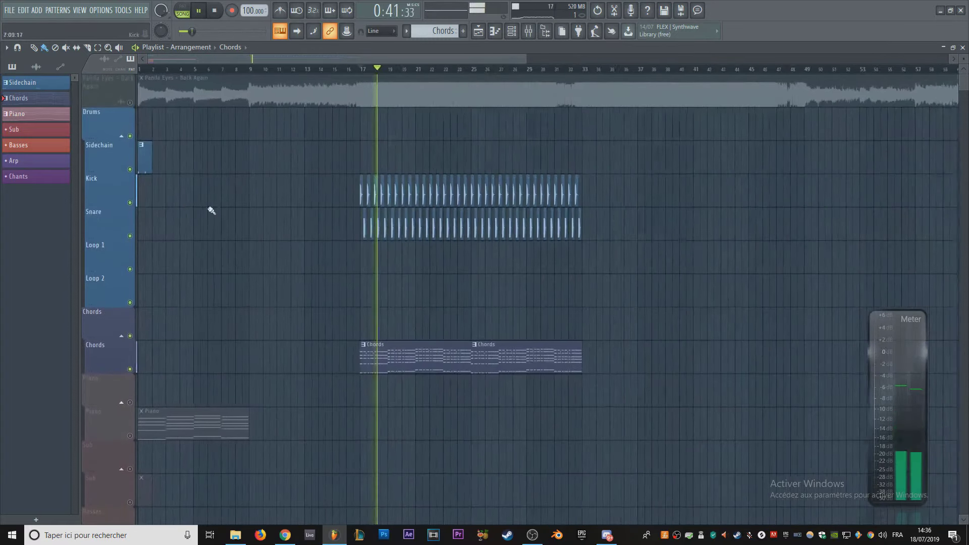
{"action": "key", "text": "space"}
Step: Open the Sidechain pattern at bar 17, place C5 trigger notes on all four beats, and shorten them
{"action": "double_click", "coordinate": [354, 168]}
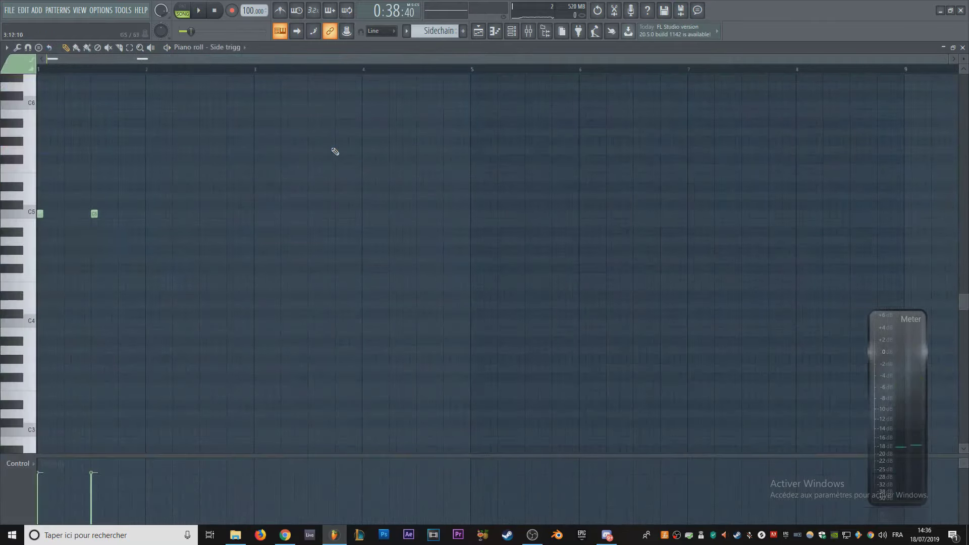
{"action": "left_click_drag", "start_coordinate": [615, 249], "coordinate": [615, 255]}
{"action": "key", "text": "space"}
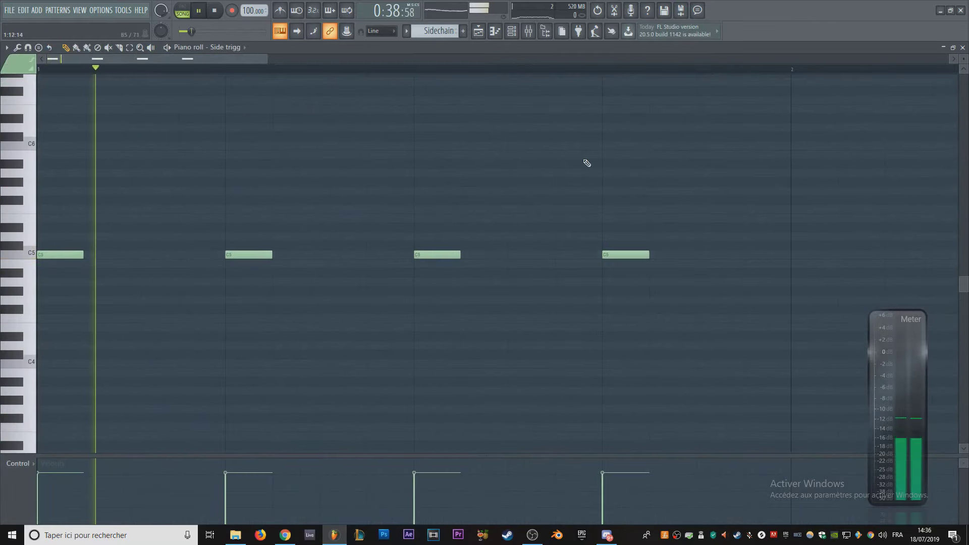
{"action": "scroll", "coordinate": [523, 154], "scroll_direction": "down", "scroll_amount": 4}
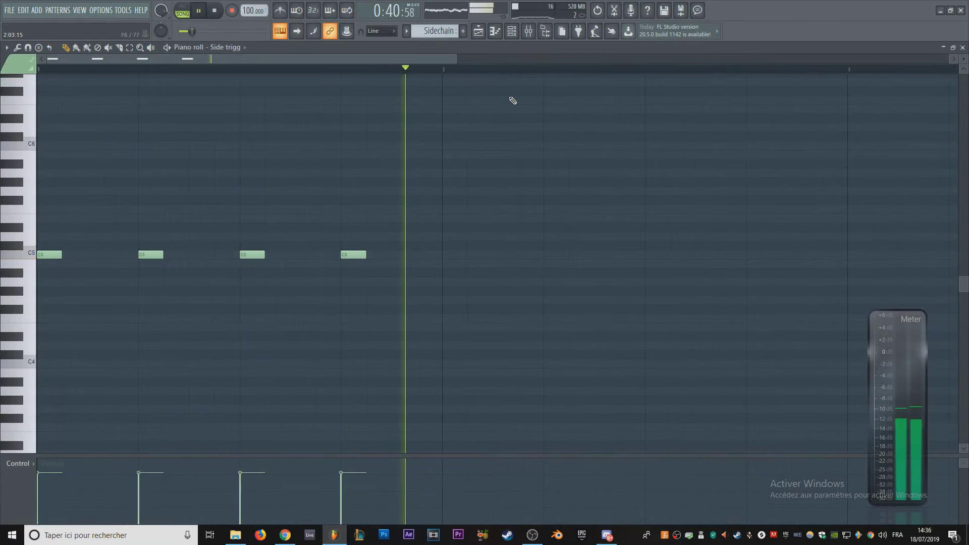
{"action": "key", "text": "space"}
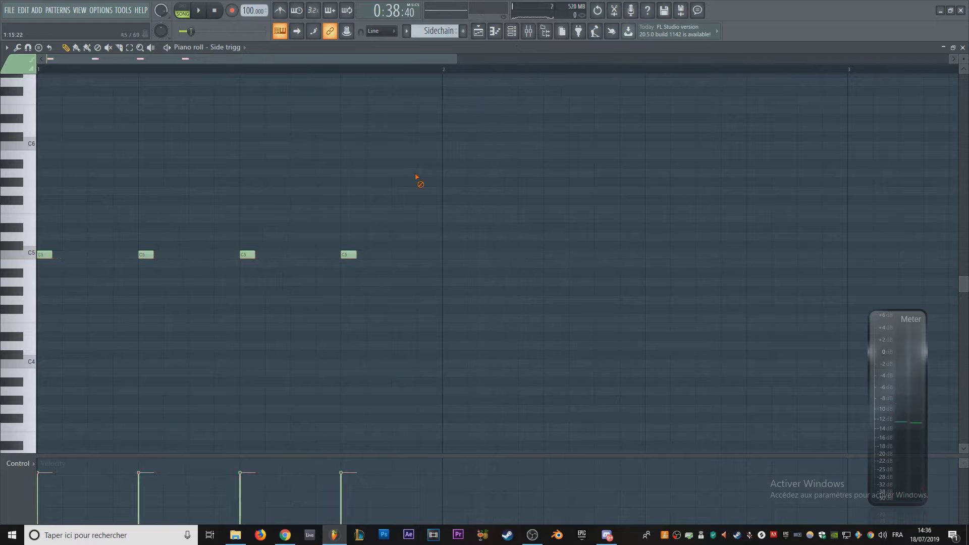
{"action": "key", "text": "space"}
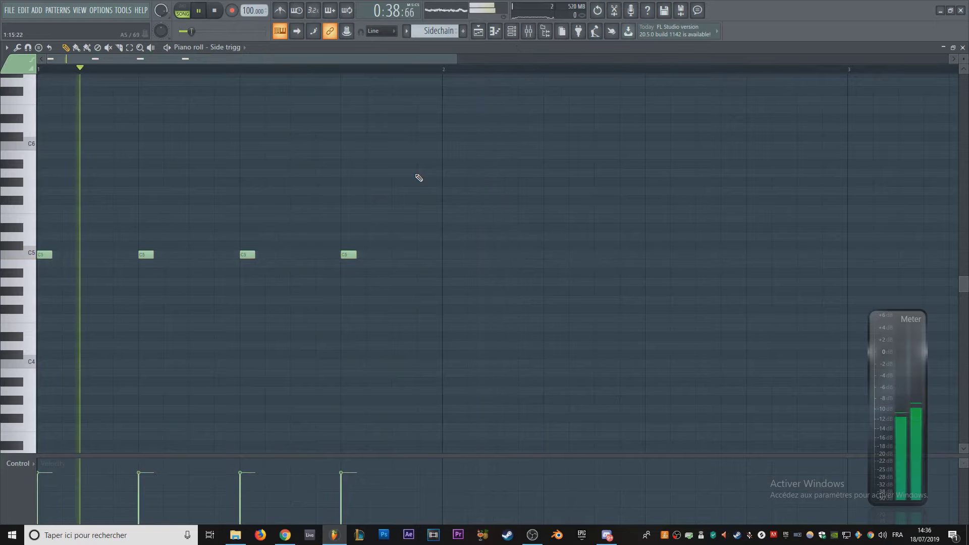
Step: Duplicate the one-bar Sidechain clip in the playlist until it spans the drum section from bar 17 to bar 33, and play it
{"action": "left_click", "coordinate": [479, 32]}
{"action": "key", "text": "space"}
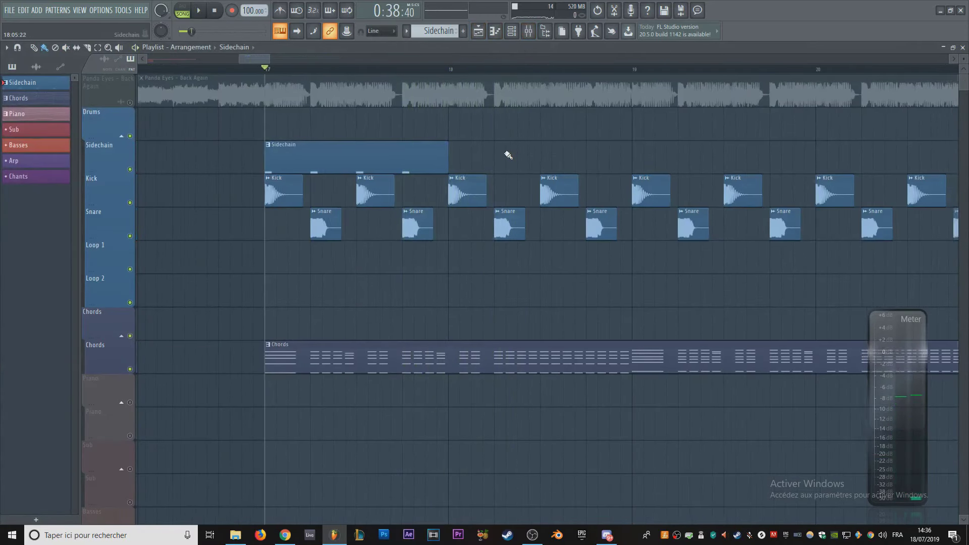
{"action": "scroll", "coordinate": [508, 155], "scroll_direction": "down", "scroll_amount": 3}
{"action": "scroll", "coordinate": [551, 145], "scroll_direction": "down", "scroll_amount": 3}
{"action": "key", "text": "ctrl+b"}
{"action": "key", "text": "ctrl+b"}
{"action": "key", "text": "ctrl+b"}
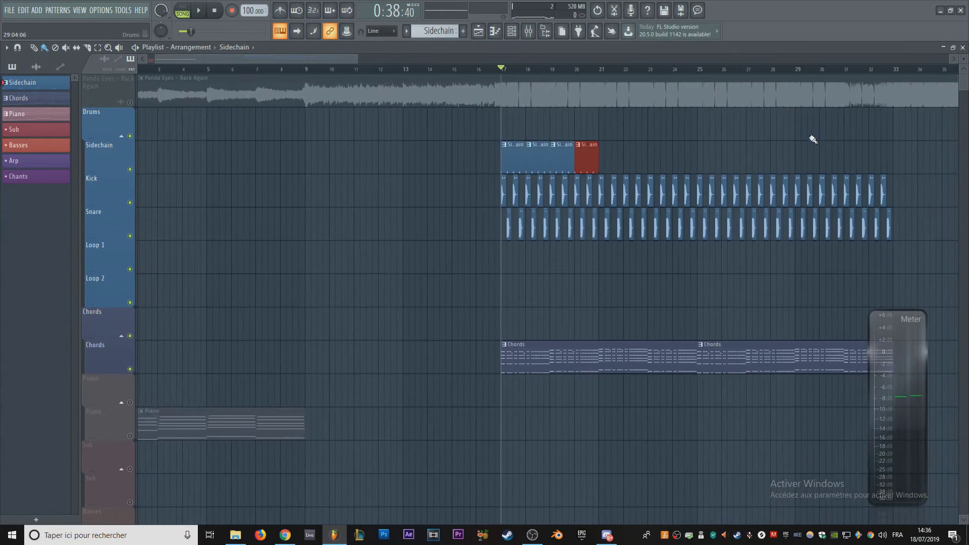
{"action": "key", "text": "ctrl+b"}
{"action": "key", "text": "ctrl+b"}
{"action": "key", "text": "ctrl+b"}
{"action": "key", "text": "ctrl+b"}
{"action": "key", "text": "ctrl+b"}
{"action": "key", "text": "ctrl+b"}
{"action": "key", "text": "ctrl+b"}
{"action": "key", "text": "ctrl+b"}
{"action": "key", "text": "ctrl+b"}
{"action": "key", "text": "ctrl+b"}
{"action": "key", "text": "space"}
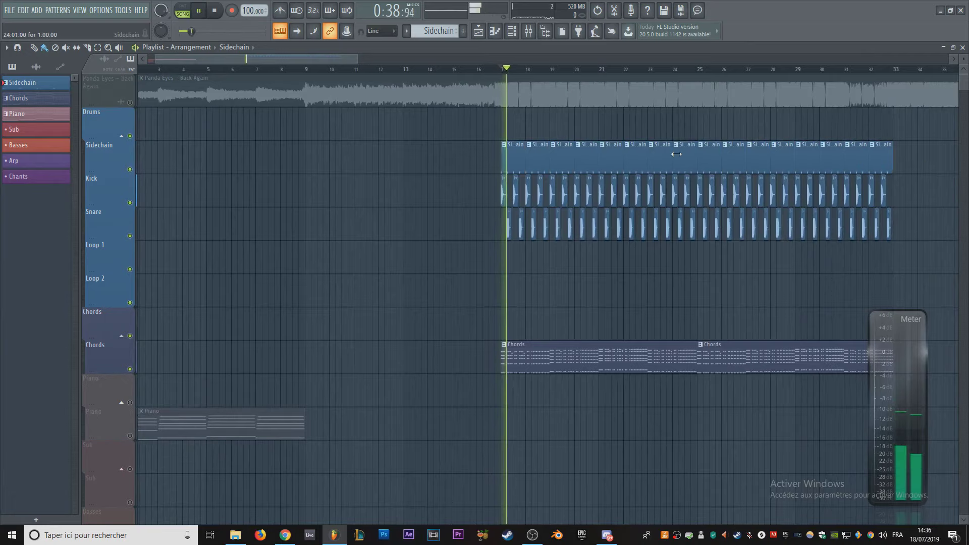
Step: Lower the faders of the two selected mixer tracks, Chords and Chords #2, together to about -7 dB
{"action": "scroll", "coordinate": [569, 118], "scroll_direction": "up", "scroll_amount": 3}
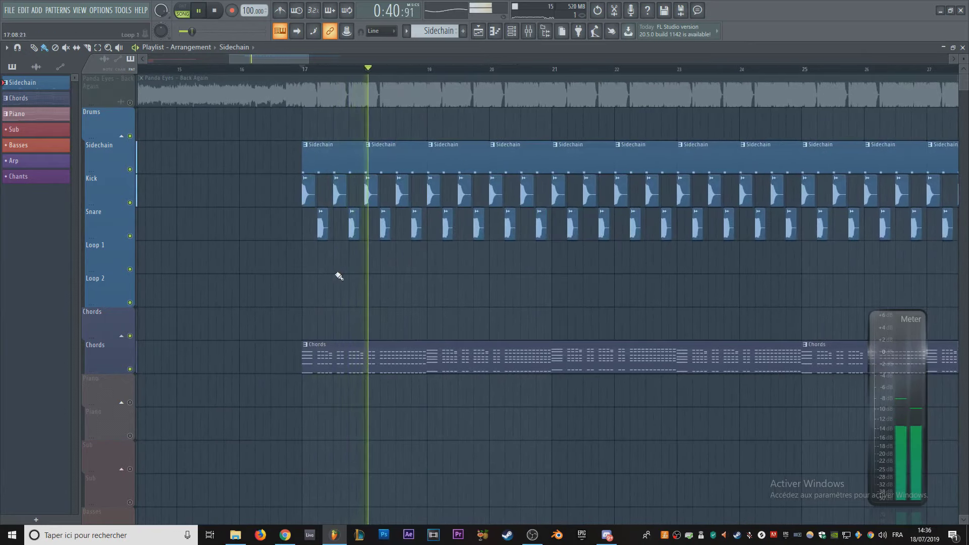
{"action": "scroll", "coordinate": [340, 276], "scroll_direction": "up", "scroll_amount": 3}
{"action": "left_click", "coordinate": [528, 31]}
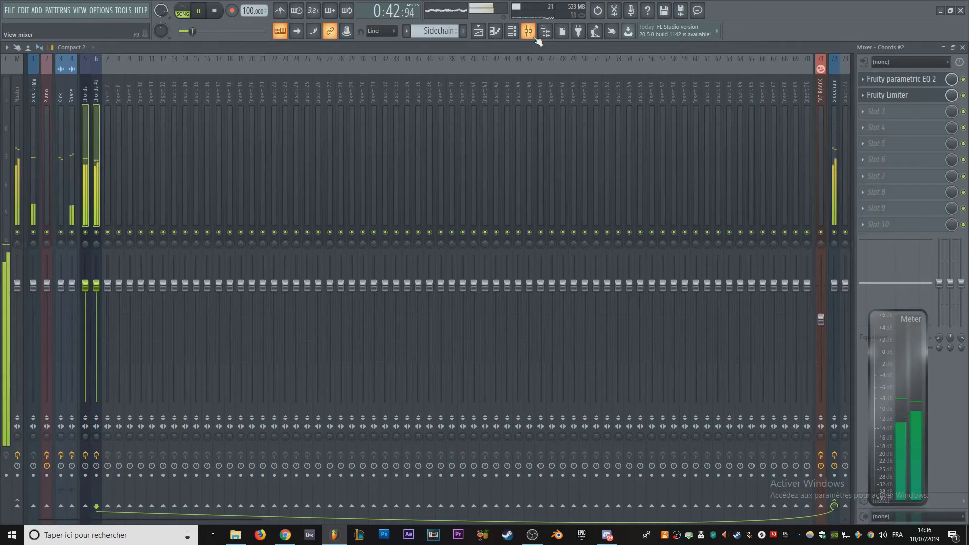
{"action": "left_click_drag", "start_coordinate": [96, 286], "coordinate": [96, 310]}
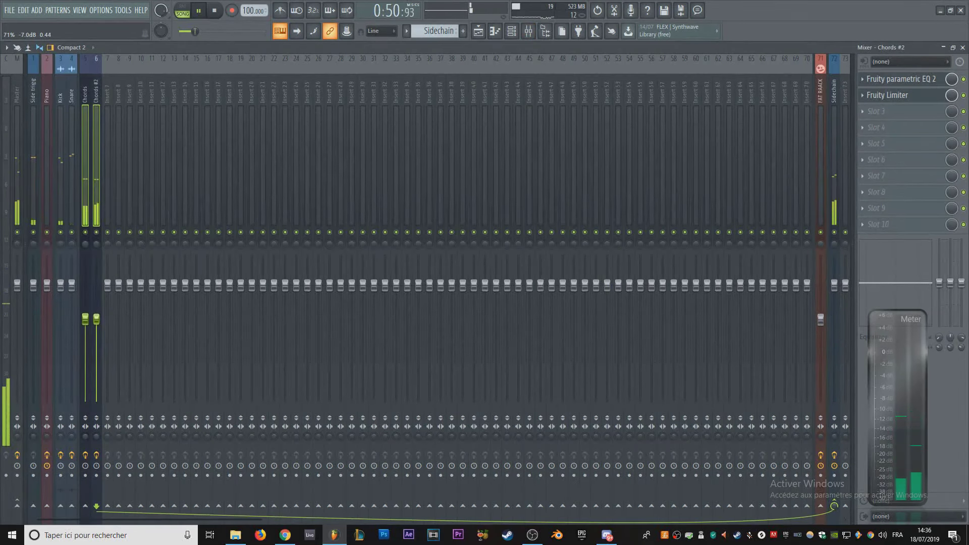
{"action": "left_click", "coordinate": [69, 142]}
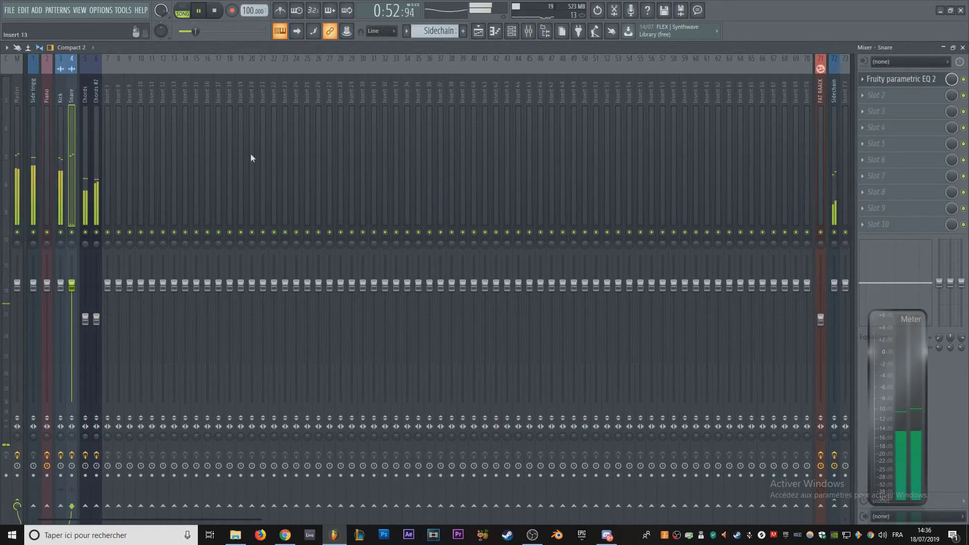
Step: Open the Snare sample's settings from the playlist and set its time-stretching mode to Resample
{"action": "left_click", "coordinate": [478, 31]}
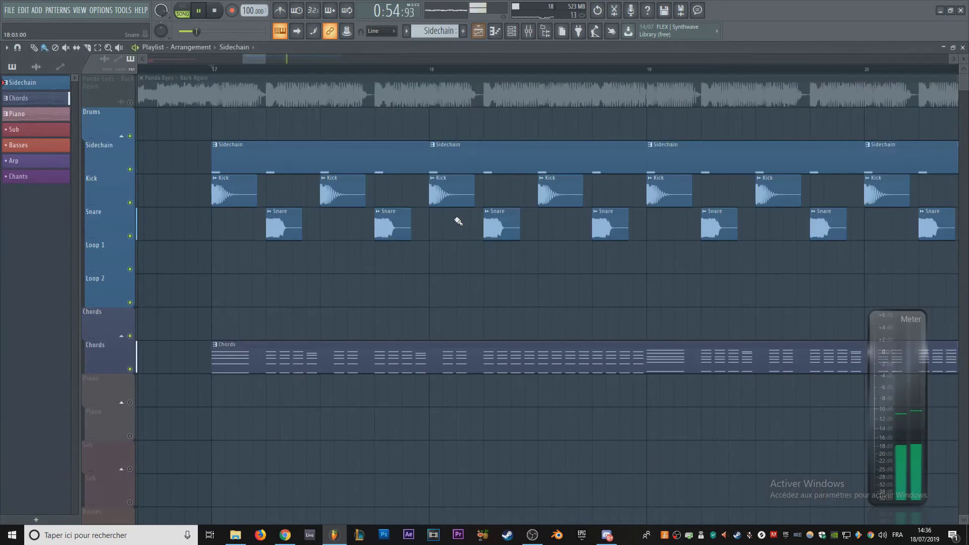
{"action": "double_click", "coordinate": [495, 220]}
{"action": "left_click", "coordinate": [349, 227]}
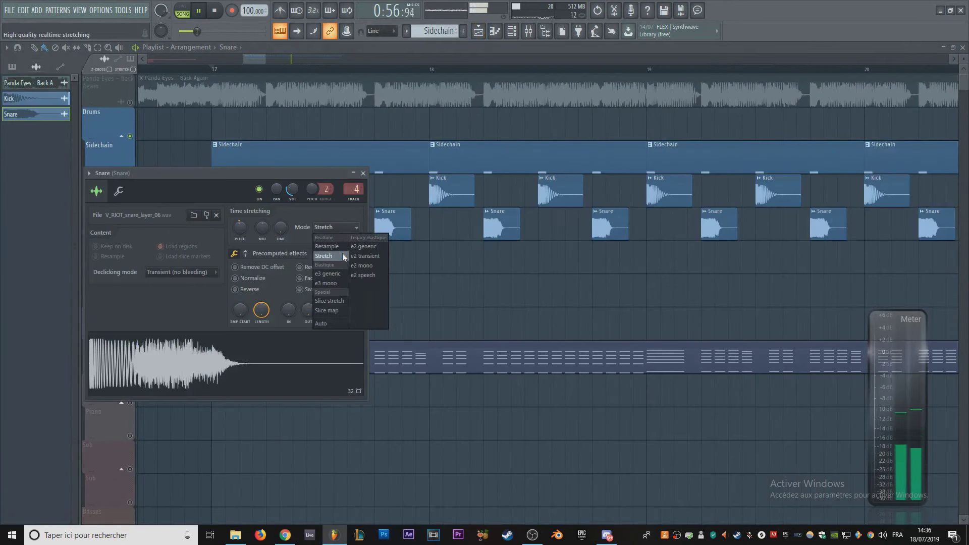
{"action": "left_click", "coordinate": [343, 248]}
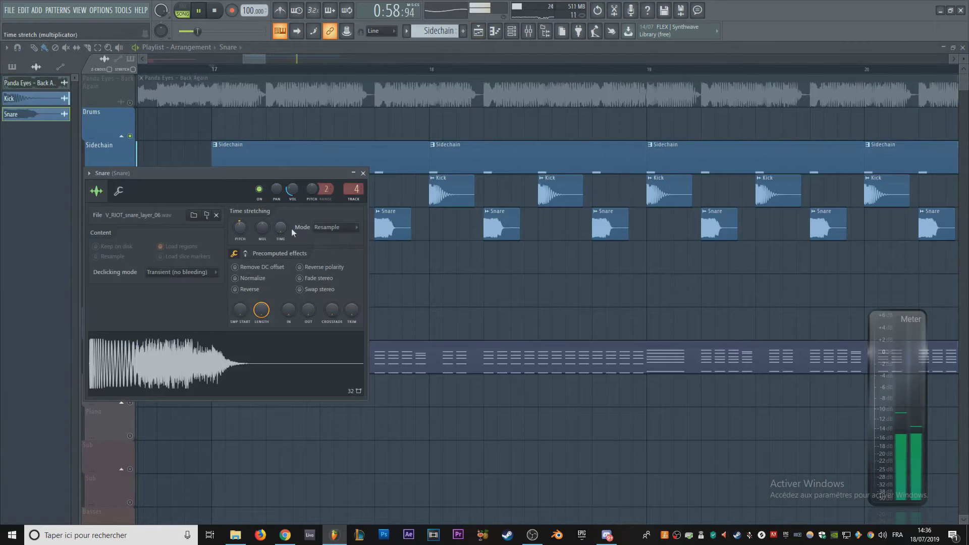
{"action": "key", "text": "Escape"}
Step: Listen to the sidechained chords with the drums while looking over the arrangement, and restart playback from bar 17
{"action": "scroll", "coordinate": [398, 272], "scroll_direction": "down", "scroll_amount": 3}
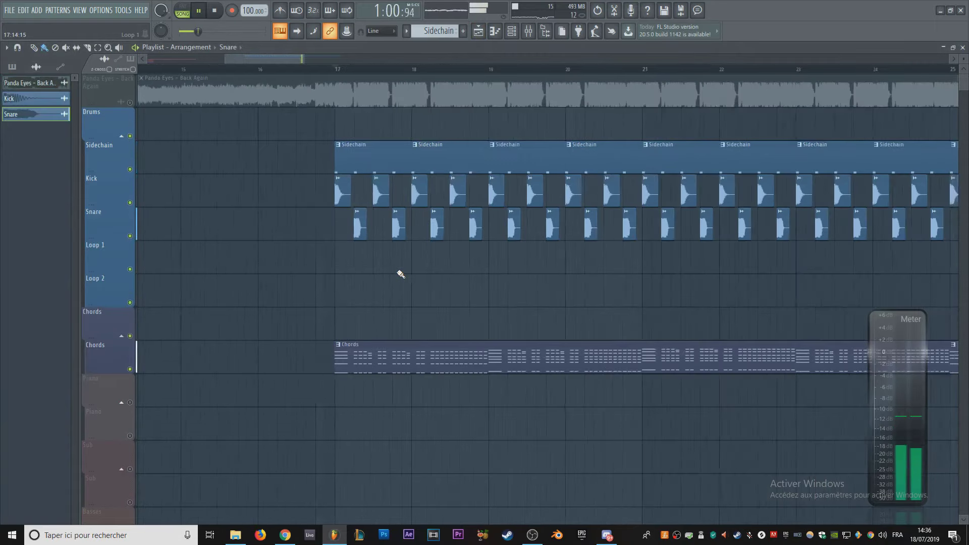
{"action": "scroll", "coordinate": [398, 273], "scroll_direction": "down", "scroll_amount": 3}
{"action": "scroll", "coordinate": [656, 174], "scroll_direction": "up", "scroll_amount": 3}
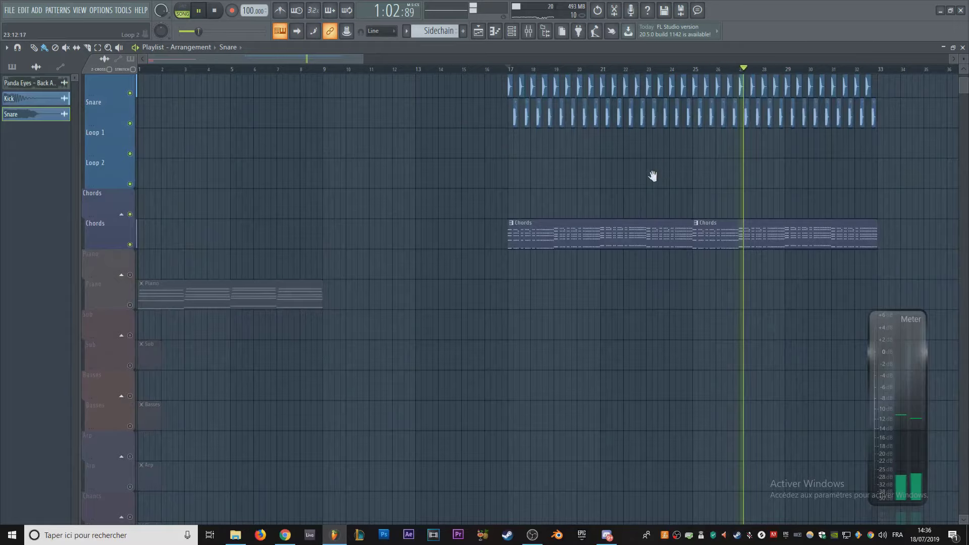
{"action": "scroll", "coordinate": [442, 237], "scroll_direction": "up", "scroll_amount": 3}
{"action": "scroll", "coordinate": [443, 236], "scroll_direction": "up", "scroll_amount": 1}
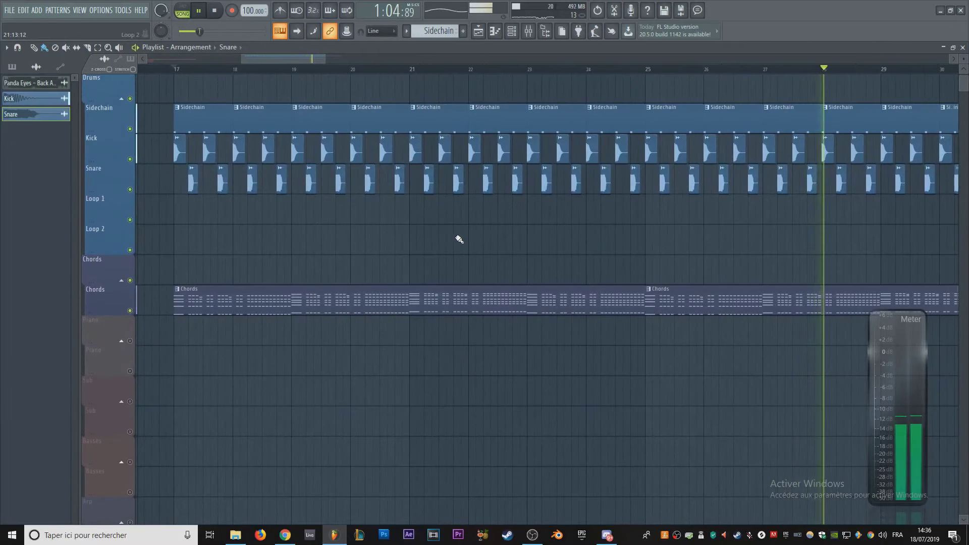
{"action": "scroll", "coordinate": [454, 241], "scroll_direction": "down", "scroll_amount": 4}
{"action": "scroll", "coordinate": [485, 244], "scroll_direction": "down", "scroll_amount": 2}
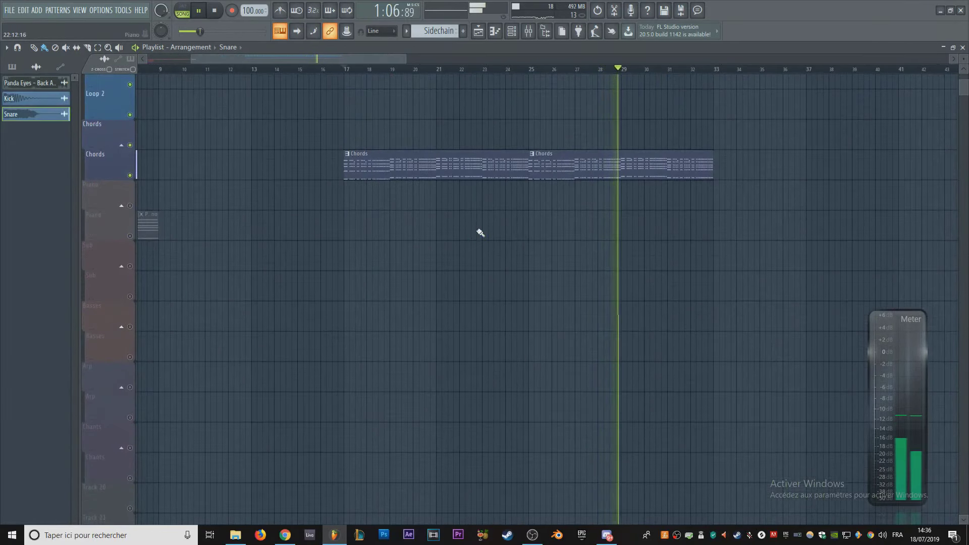
{"action": "scroll", "coordinate": [461, 243], "scroll_direction": "up", "scroll_amount": 3}
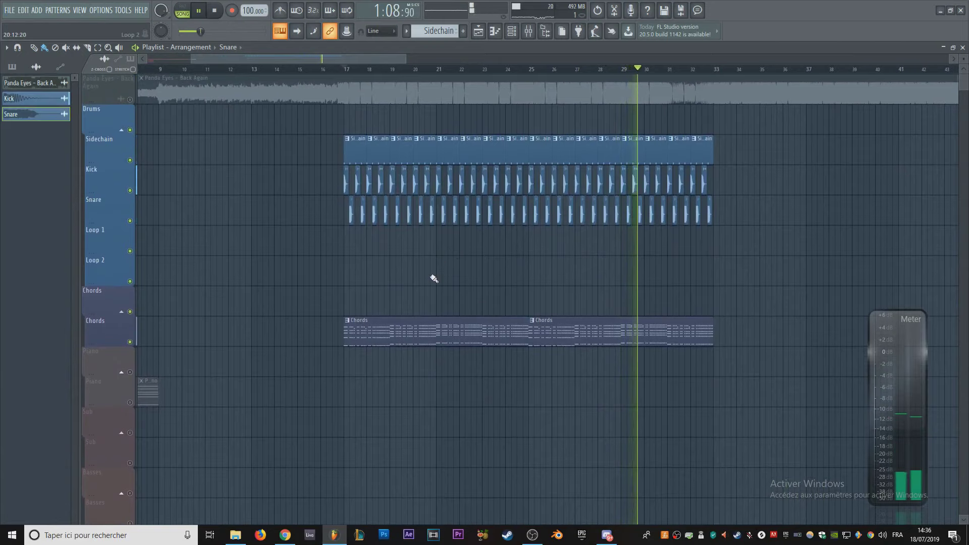
{"action": "scroll", "coordinate": [434, 277], "scroll_direction": "up", "scroll_amount": 2}
{"action": "scroll", "coordinate": [434, 278], "scroll_direction": "down", "scroll_amount": 2}
{"action": "scroll", "coordinate": [434, 278], "scroll_direction": "down", "scroll_amount": 1}
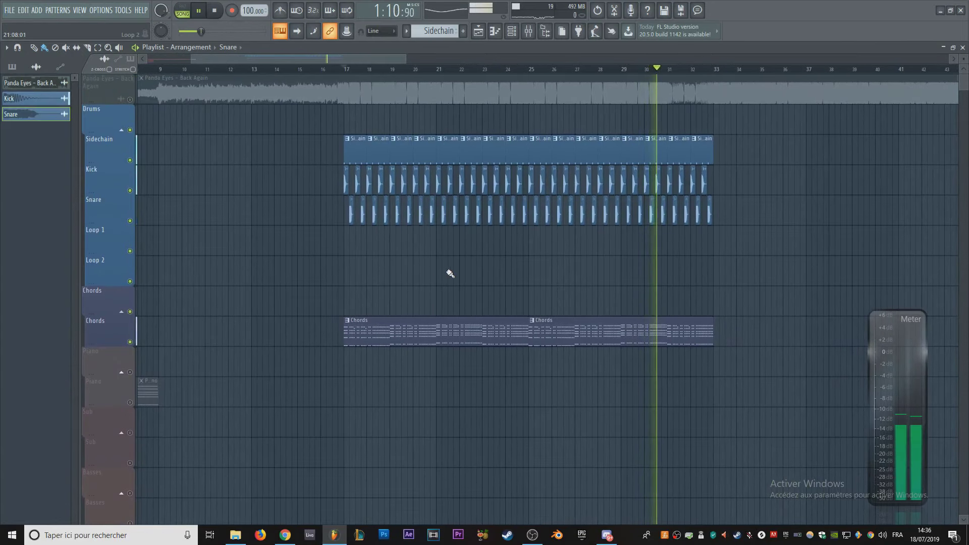
{"action": "key", "text": "space"}
{"action": "key", "text": "space"}
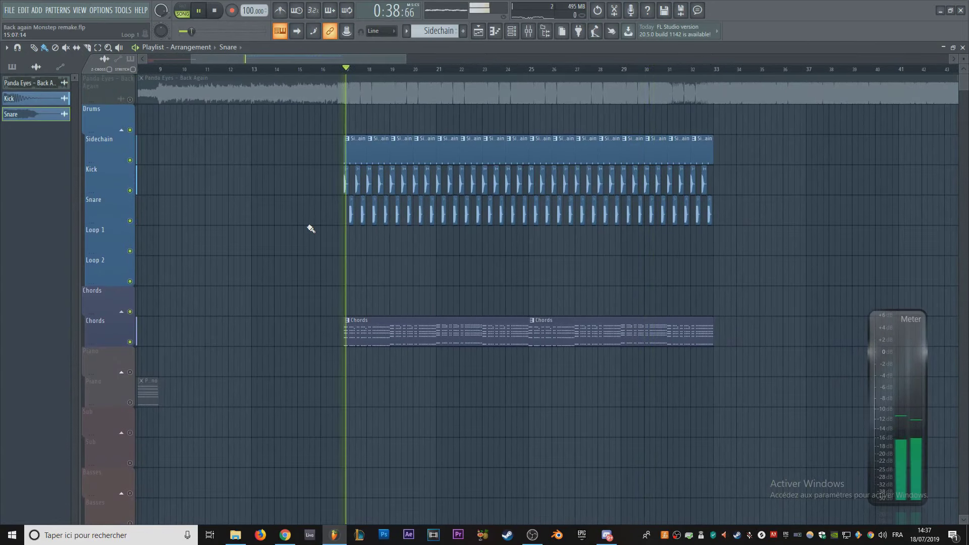
Step: Open the Chords pattern's notes in the piano roll and bring up its instrument channels
{"action": "scroll", "coordinate": [437, 309], "scroll_direction": "up", "scroll_amount": 3}
{"action": "scroll", "coordinate": [407, 283], "scroll_direction": "down", "scroll_amount": 4}
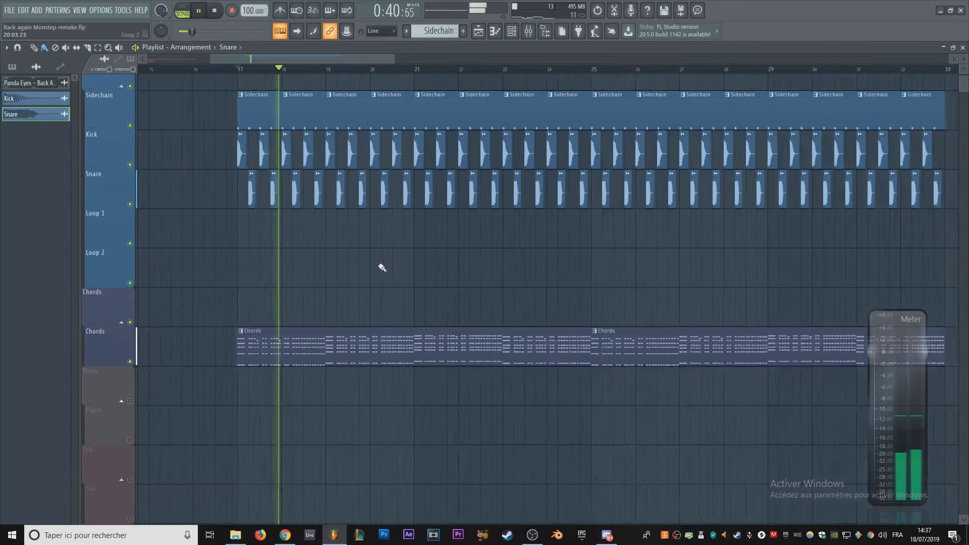
{"action": "left_click", "coordinate": [418, 351]}
{"action": "double_click", "coordinate": [418, 350]}
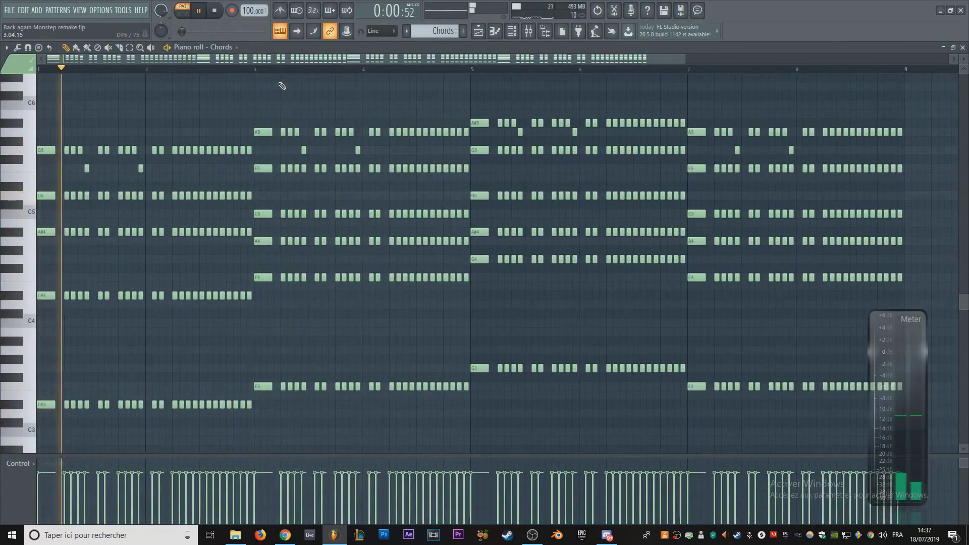
{"action": "left_click", "coordinate": [512, 33]}
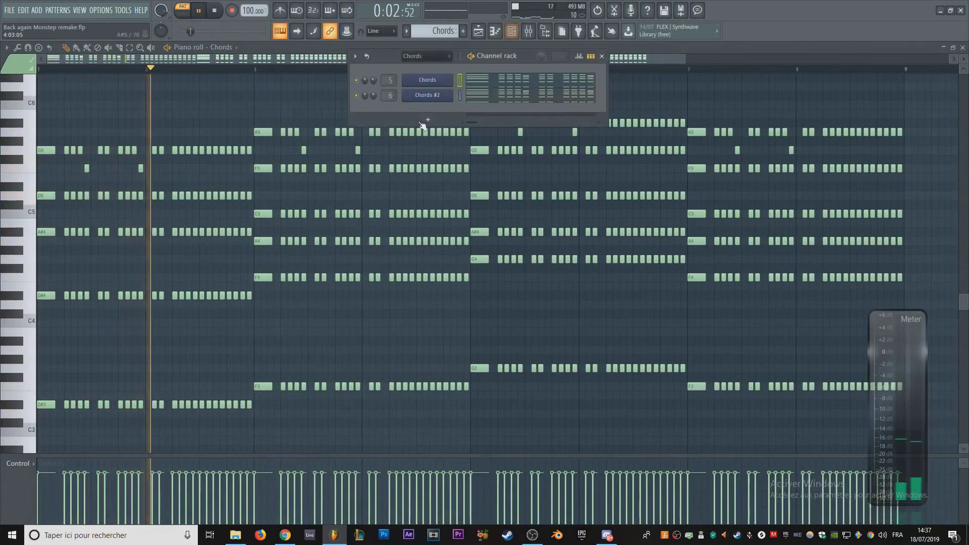
Step: Turn on the noise oscillator in the Chords #2 Serum and mute the Chords channel
{"action": "left_click", "coordinate": [429, 102]}
{"action": "left_click_drag", "start_coordinate": [333, 49], "coordinate": [469, 119]}
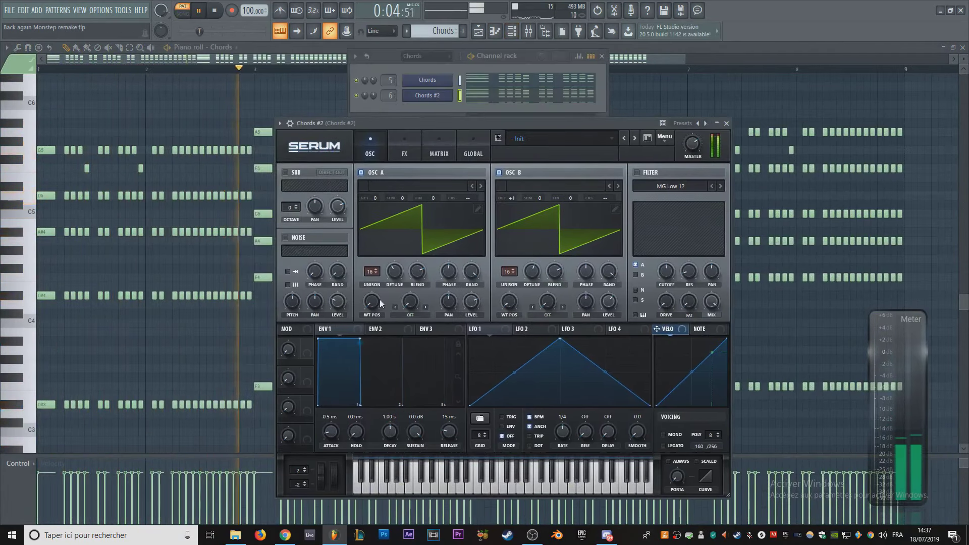
{"action": "left_click", "coordinate": [286, 237]}
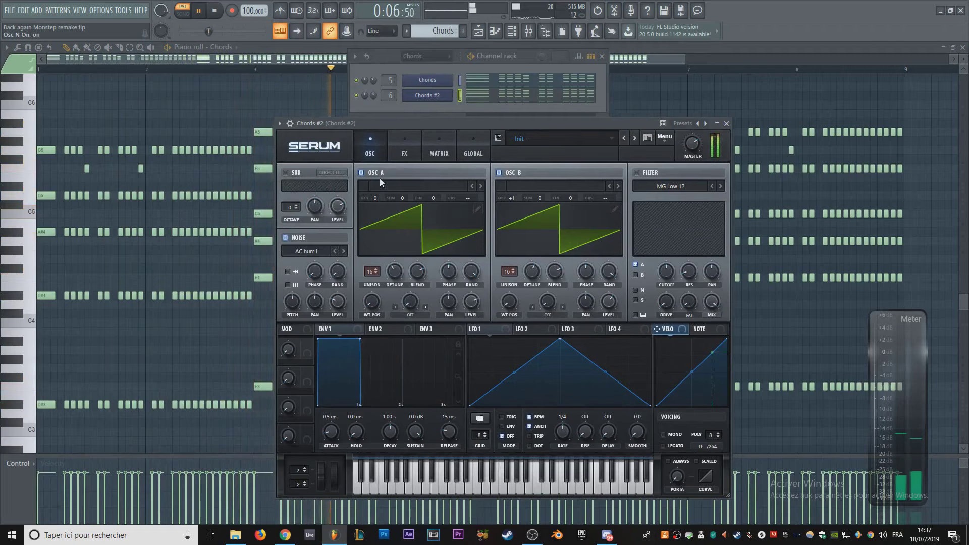
{"action": "left_click", "coordinate": [368, 81]}
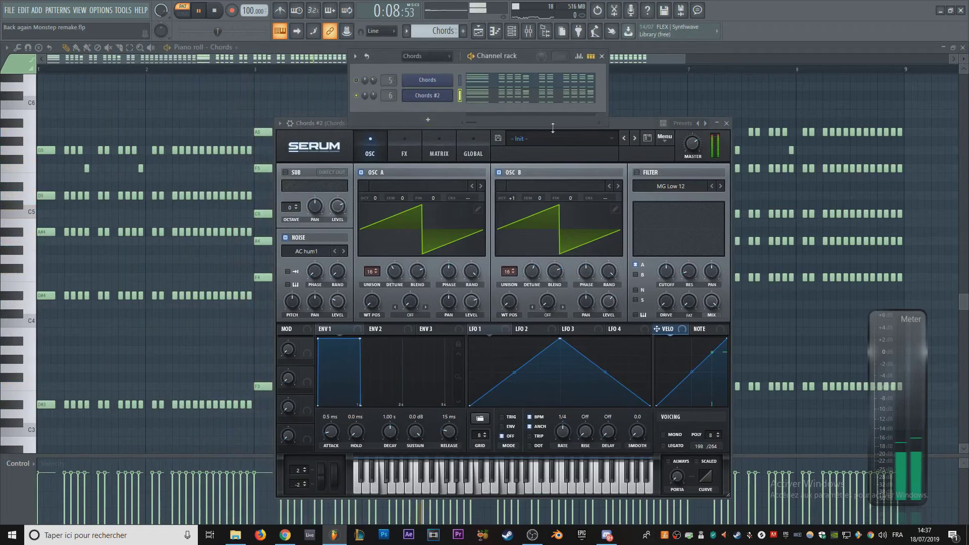
{"action": "left_click", "coordinate": [329, 123]}
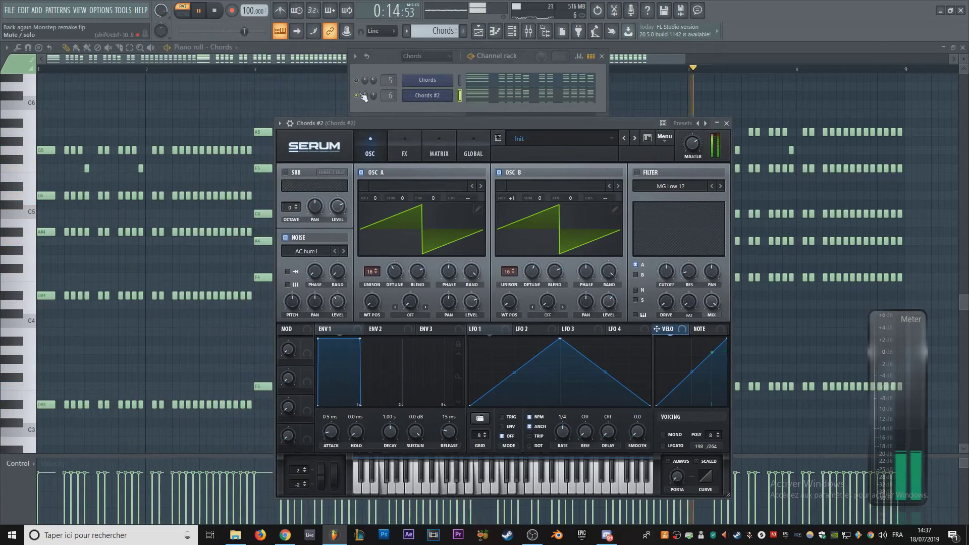
Step: Return to the playlist and play the arrangement in song mode from bar 17
{"action": "left_click", "coordinate": [494, 31]}
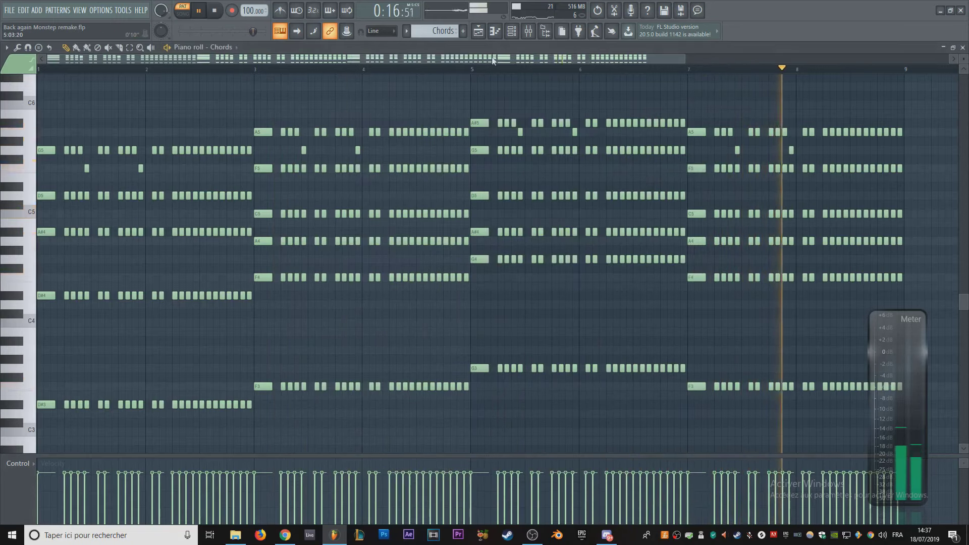
{"action": "left_click", "coordinate": [488, 32]}
{"action": "scroll", "coordinate": [401, 161], "scroll_direction": "down", "scroll_amount": 3}
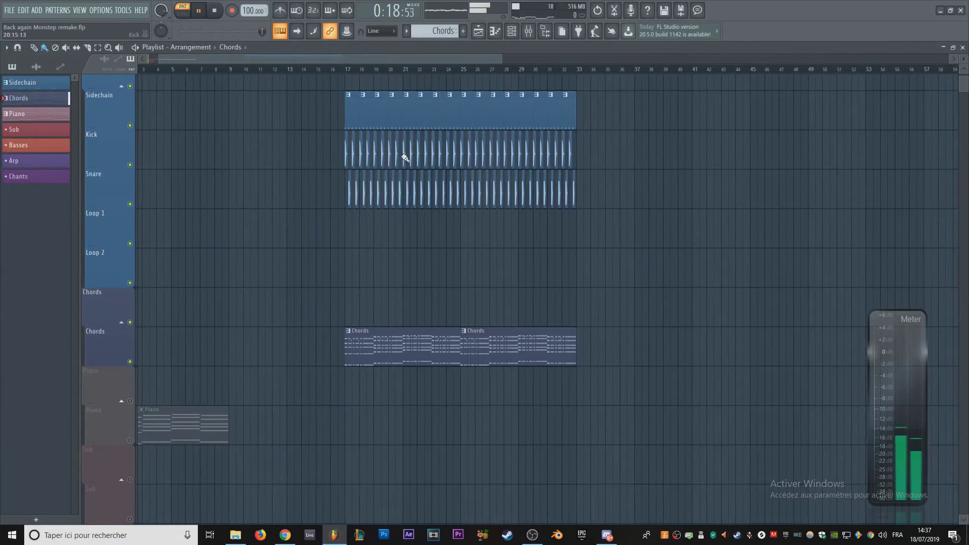
{"action": "left_click", "coordinate": [119, 10]}
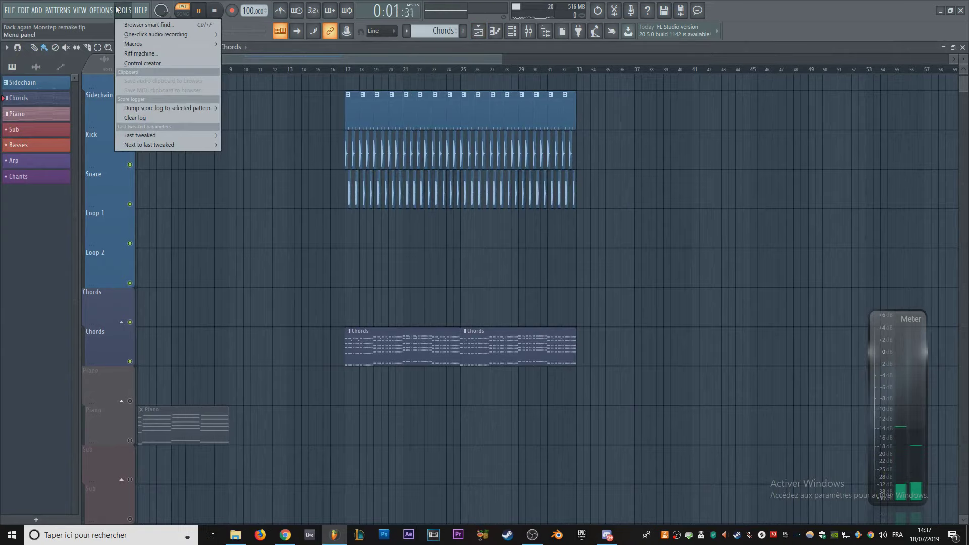
{"action": "left_click", "coordinate": [120, 10]}
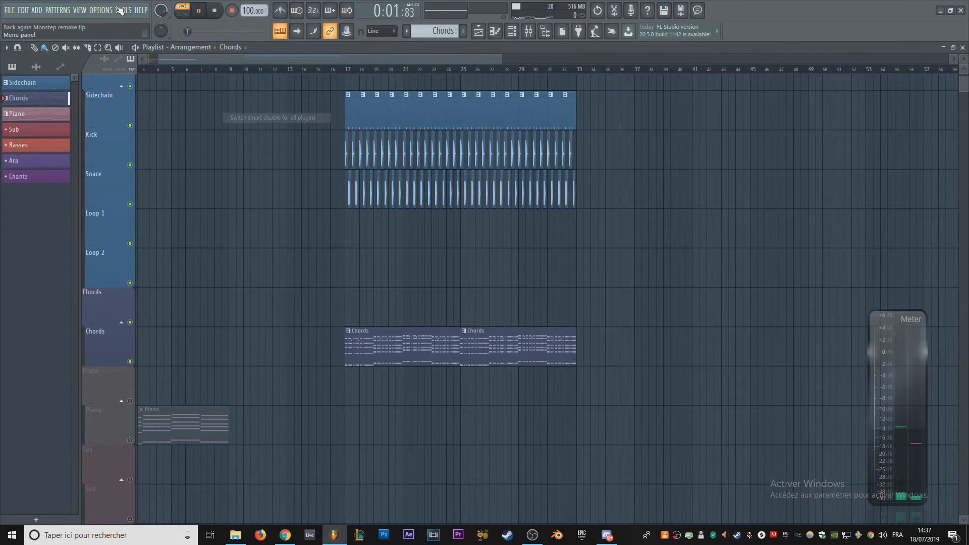
{"action": "left_click", "coordinate": [356, 69]}
{"action": "scroll", "coordinate": [389, 165], "scroll_direction": "down", "scroll_amount": 3}
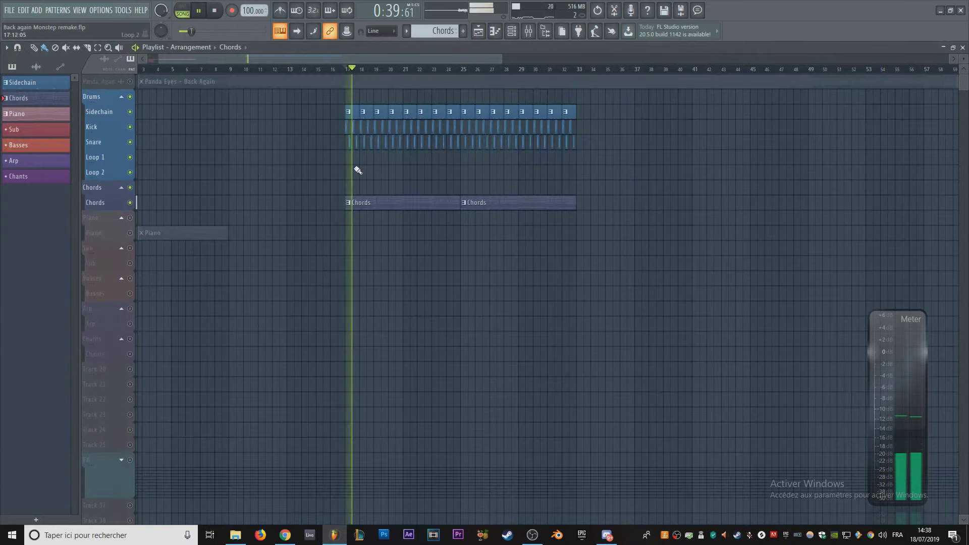
Step: Stop playback and move the Basses clip to bar 17 on its track
{"action": "scroll", "coordinate": [388, 166], "scroll_direction": "up", "scroll_amount": 3}
{"action": "scroll", "coordinate": [381, 192], "scroll_direction": "up", "scroll_amount": 3}
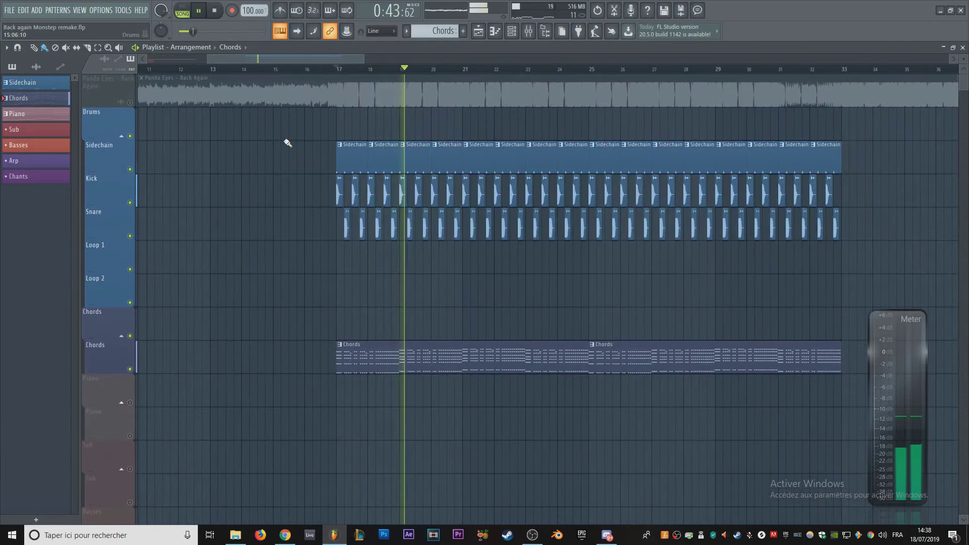
{"action": "scroll", "coordinate": [294, 224], "scroll_direction": "down", "scroll_amount": 3}
{"action": "scroll", "coordinate": [295, 229], "scroll_direction": "down", "scroll_amount": 5}
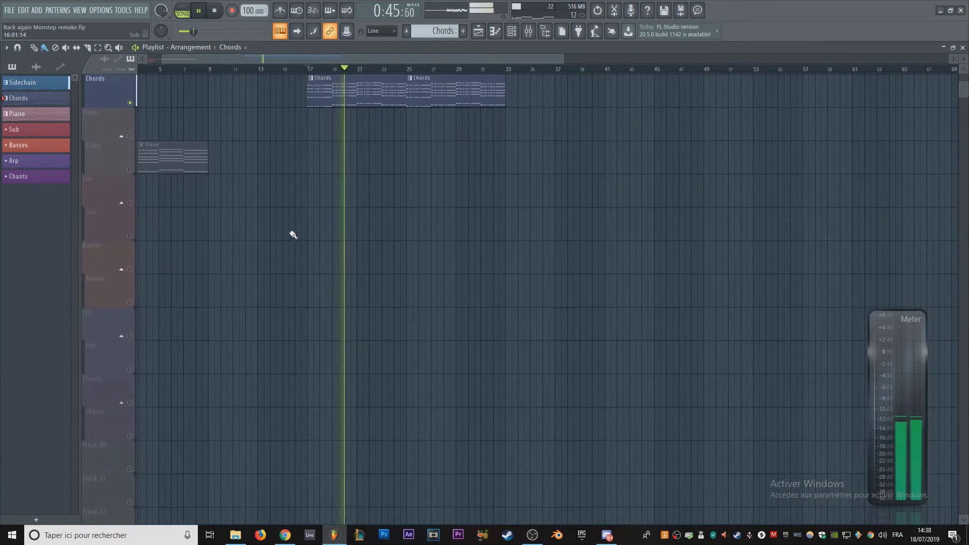
{"action": "scroll", "coordinate": [275, 259], "scroll_direction": "left", "scroll_amount": 2}
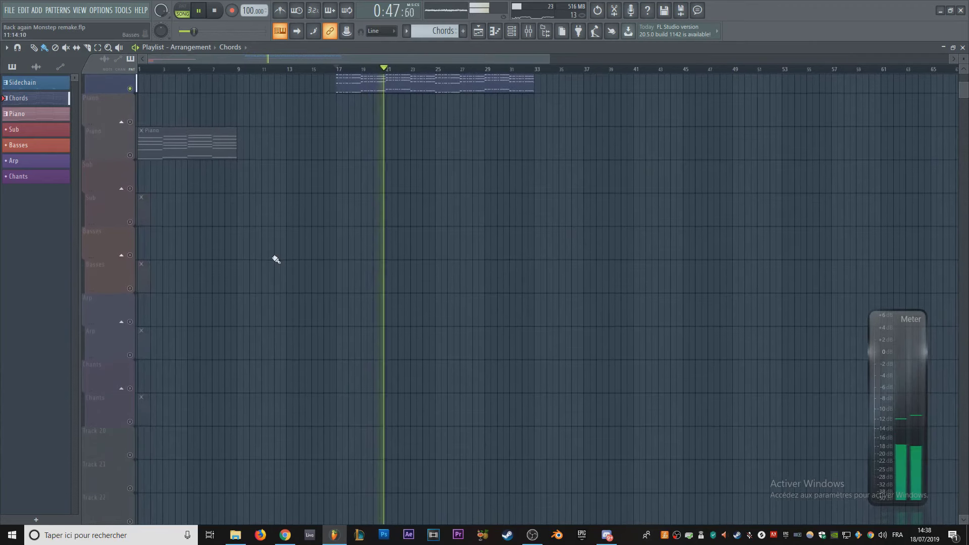
{"action": "scroll", "coordinate": [293, 258], "scroll_direction": "down", "scroll_amount": 2}
{"action": "scroll", "coordinate": [292, 258], "scroll_direction": "down", "scroll_amount": 1}
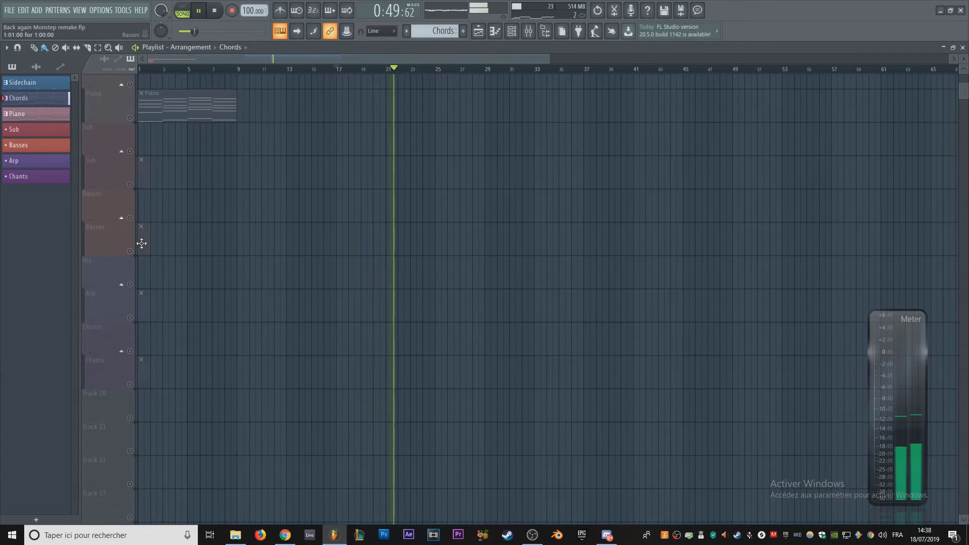
{"action": "key", "text": "space"}
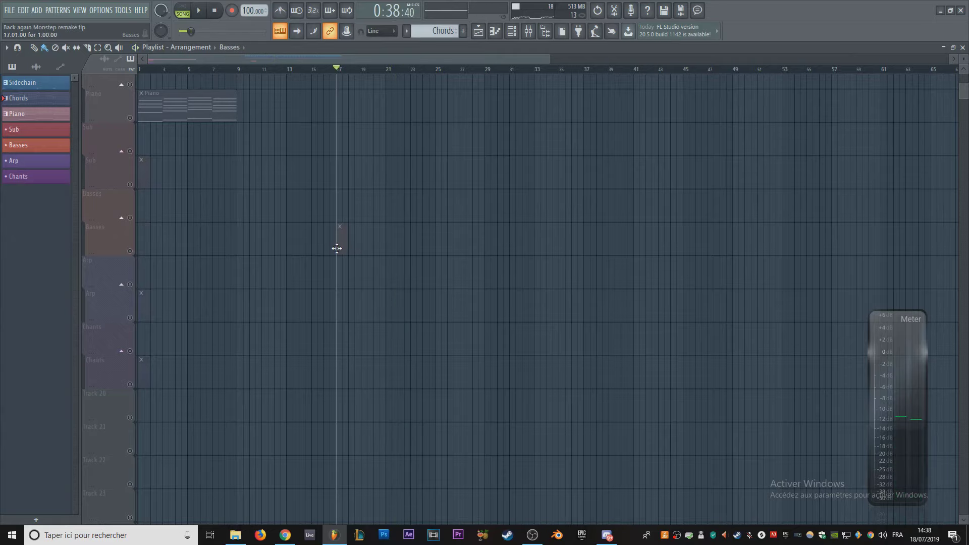
Step: Open the Basses pattern in the piano roll and transpose all its notes down one octave
{"action": "double_click", "coordinate": [336, 248]}
{"action": "key", "text": "space"}
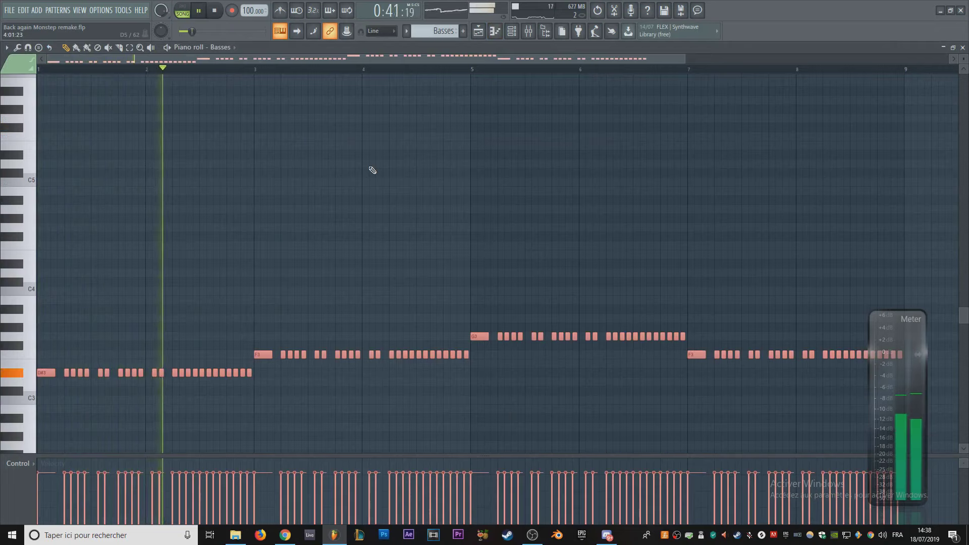
{"action": "key", "text": "ctrl+Down"}
{"action": "scroll", "coordinate": [367, 162], "scroll_direction": "down", "scroll_amount": 4}
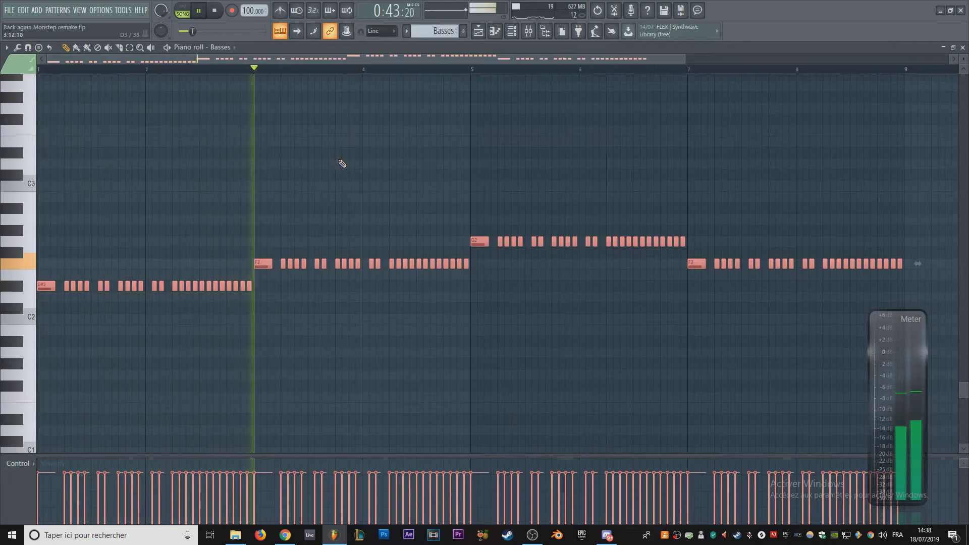
Step: Assign the Basses channel to mixer track 7 and route that track to the Sidechain track
{"action": "left_click", "coordinate": [512, 37]}
{"action": "left_click", "coordinate": [425, 83]}
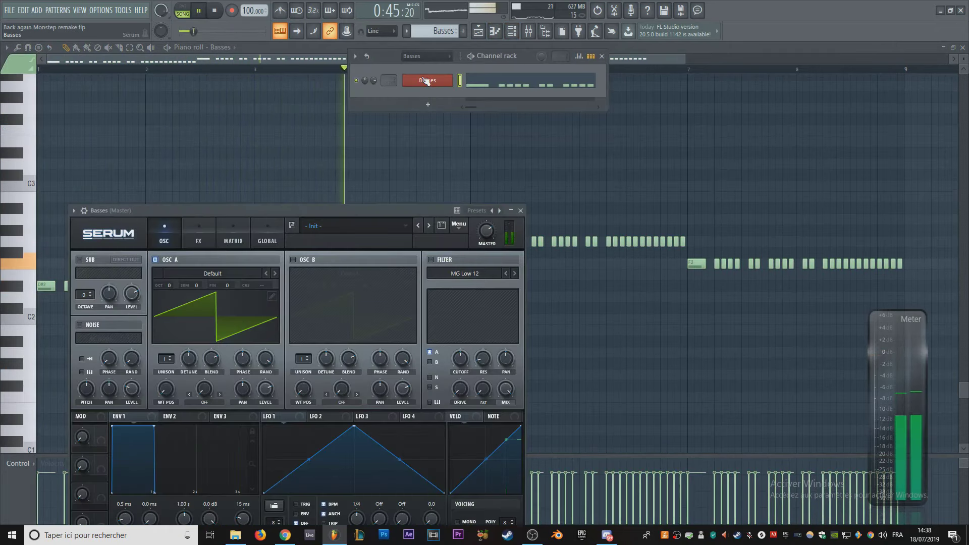
{"action": "key", "text": "F9"}
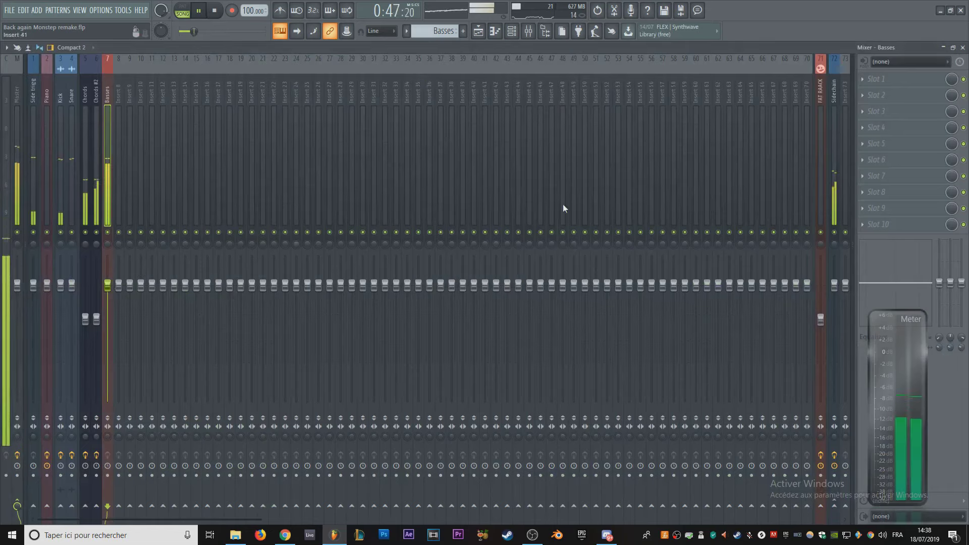
{"action": "left_click", "coordinate": [834, 505]}
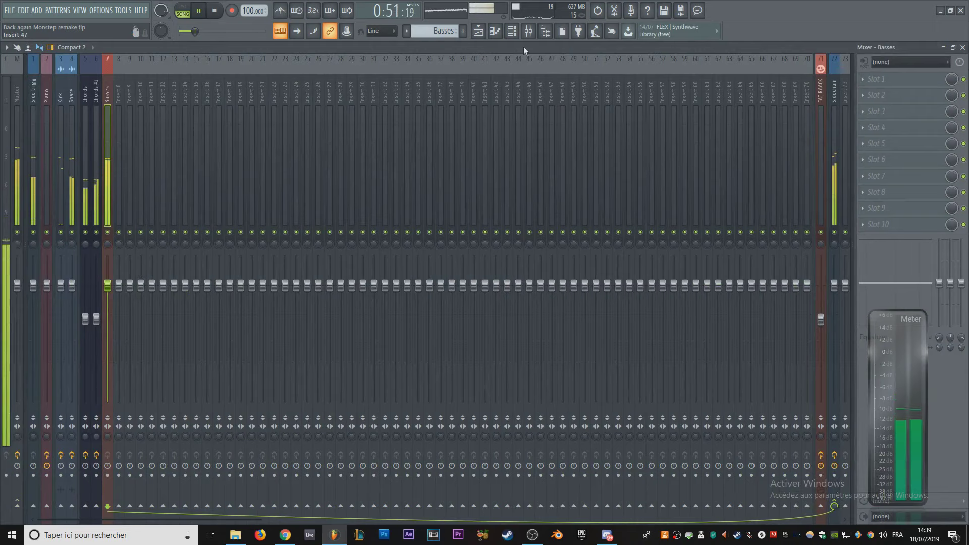
Step: Select bars 17 to 25 of the playlist as the loop range and play the song
{"action": "left_click", "coordinate": [478, 32]}
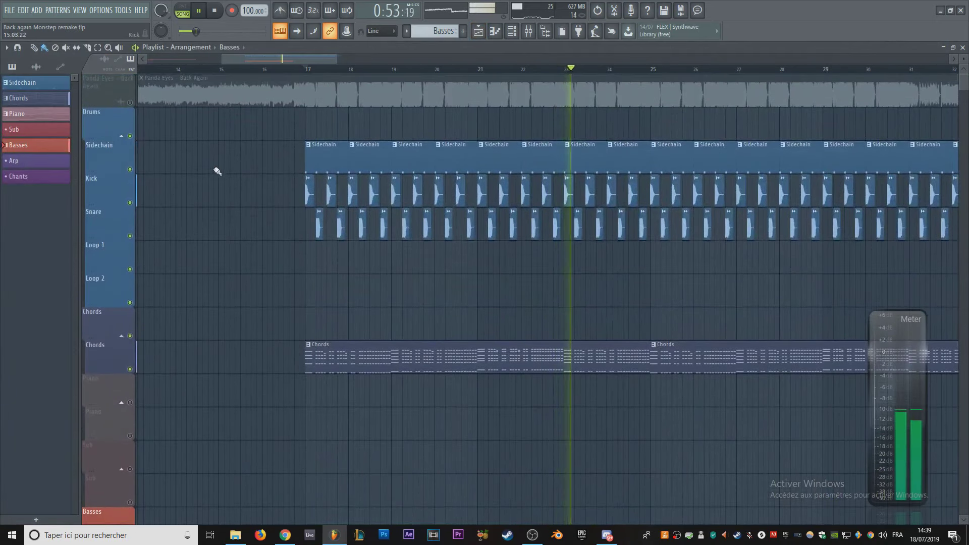
{"action": "key", "text": "F7"}
{"action": "left_click", "coordinate": [189, 10]}
{"action": "left_click", "coordinate": [478, 31]}
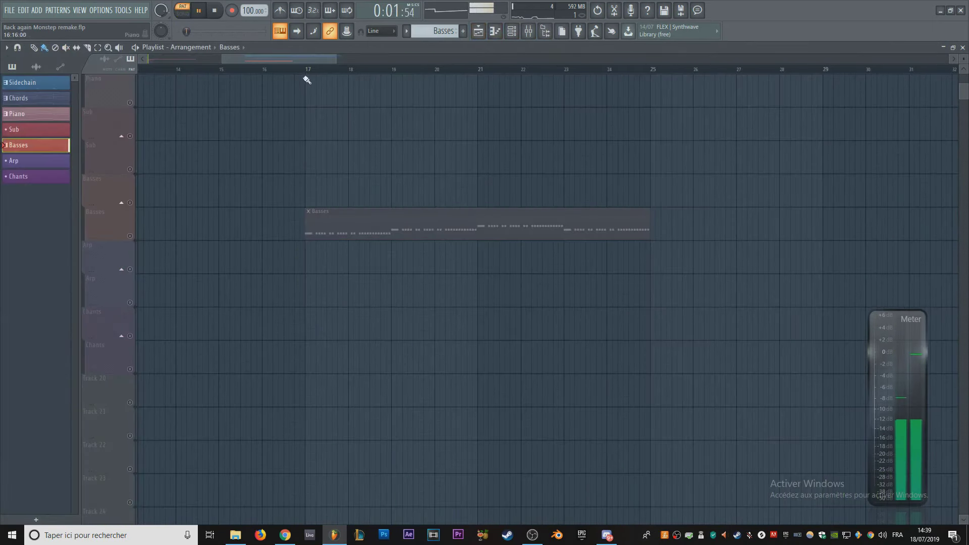
{"action": "left_click_drag", "start_coordinate": [309, 70], "coordinate": [648, 70]}
{"action": "key", "text": "space"}
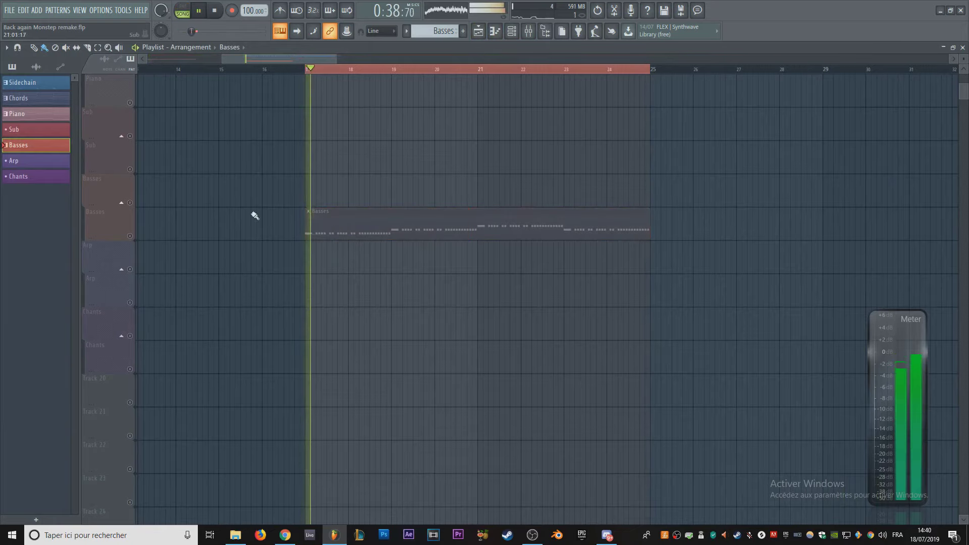
Step: Solo the Panda Eyes - Back Again reference track and lower its audio clip volume
{"action": "key", "text": "space"}
{"action": "scroll", "coordinate": [361, 188], "scroll_direction": "up", "scroll_amount": 6}
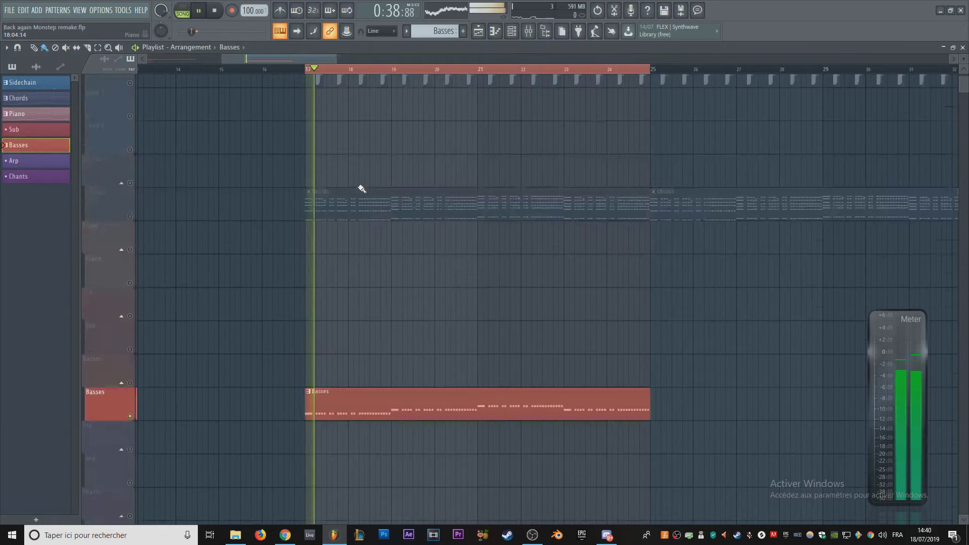
{"action": "double_click", "coordinate": [349, 86]}
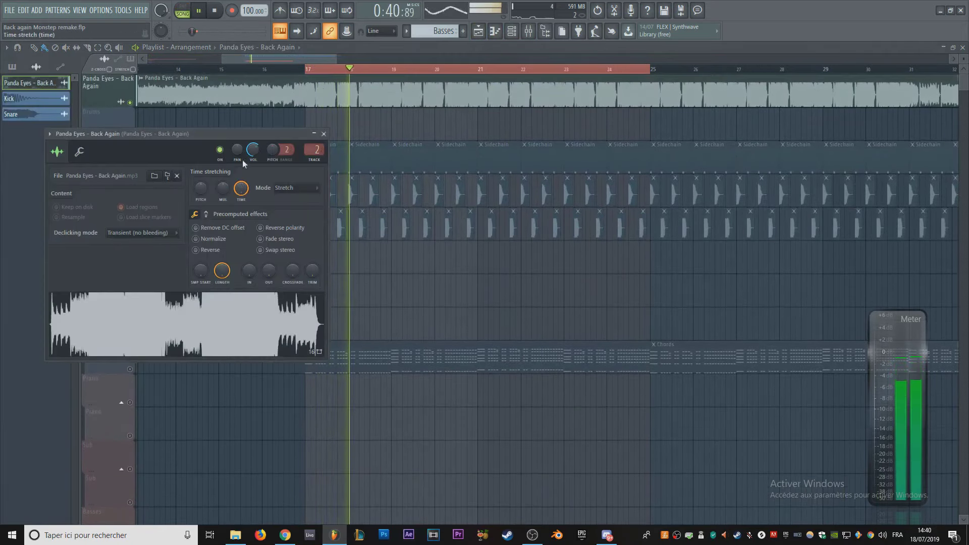
{"action": "left_click_drag", "start_coordinate": [253, 150], "coordinate": [253, 167]}
{"action": "key", "text": "Escape"}
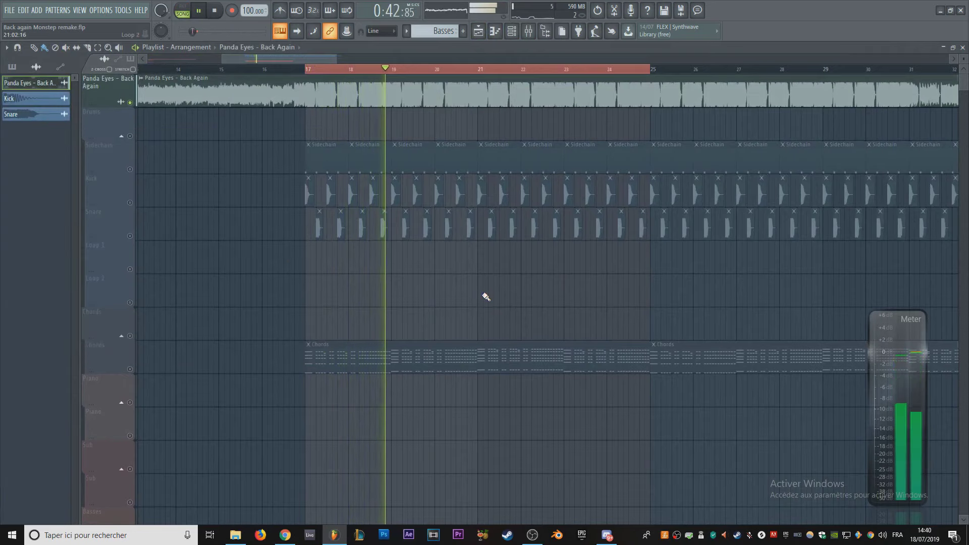
Step: Open the Serum instrument of the Basses channel and place its window fully in view
{"action": "scroll", "coordinate": [476, 286], "scroll_direction": "down", "scroll_amount": 6}
{"action": "double_click", "coordinate": [458, 253]}
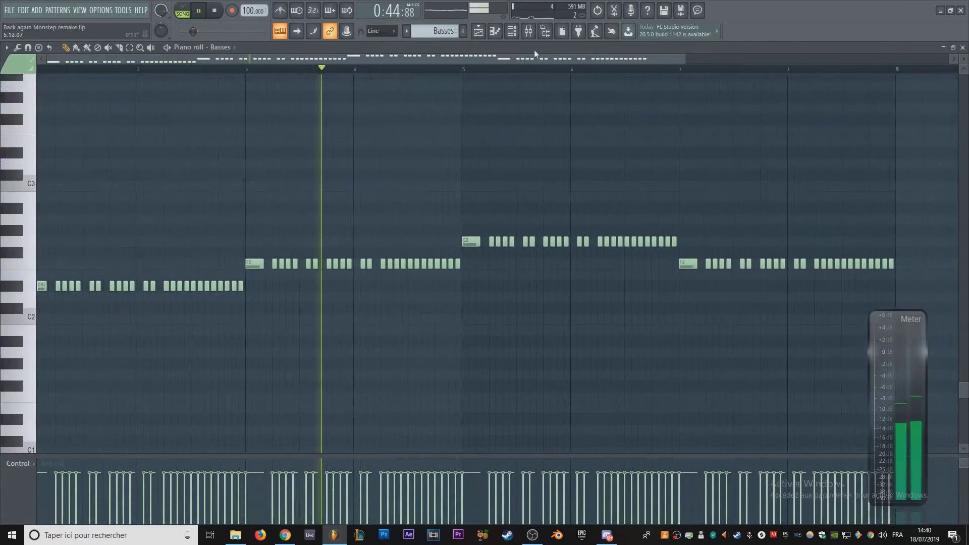
{"action": "left_click", "coordinate": [511, 31]}
{"action": "left_click", "coordinate": [428, 80]}
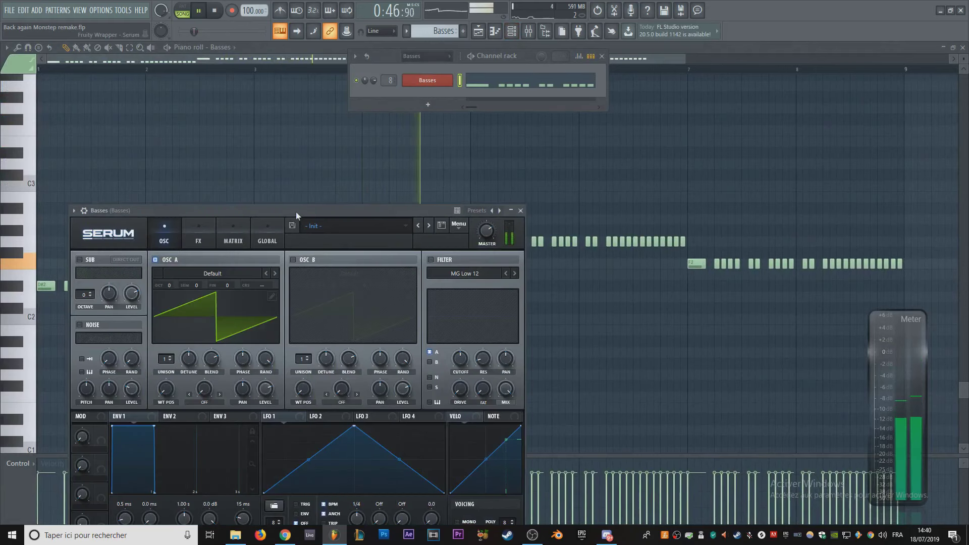
{"action": "left_click_drag", "start_coordinate": [295, 210], "coordinate": [412, 52]}
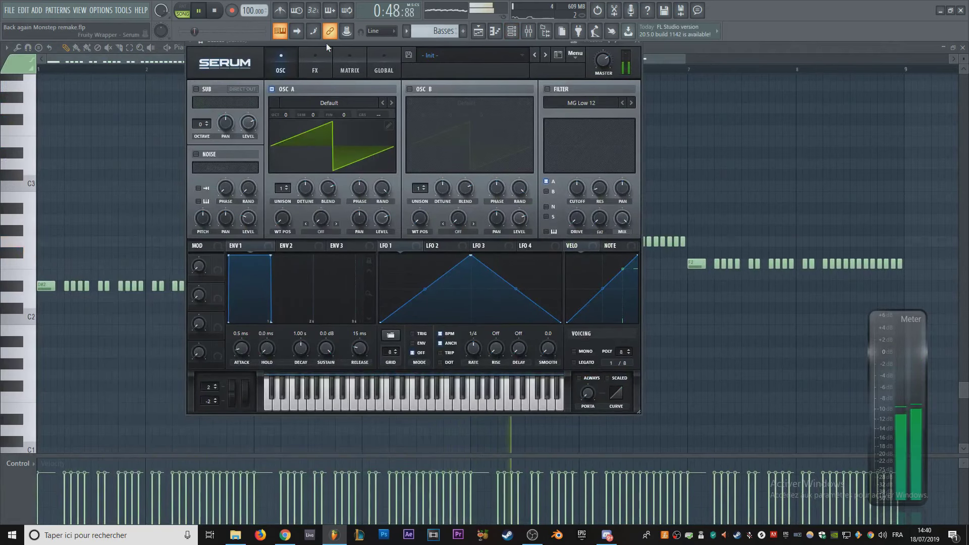
{"action": "left_click_drag", "start_coordinate": [326, 43], "coordinate": [335, 95]}
Step: Load the Spectral wavetable Thin Thick [SL] into oscillator A and set its wavetable position to 46
{"action": "left_click", "coordinate": [326, 155]}
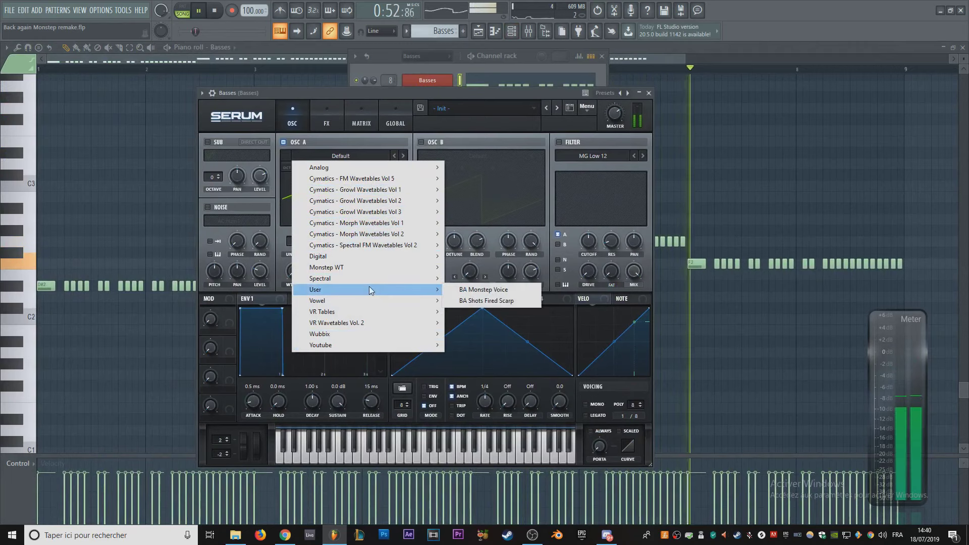
{"action": "mouse_move", "coordinate": [362, 280]}
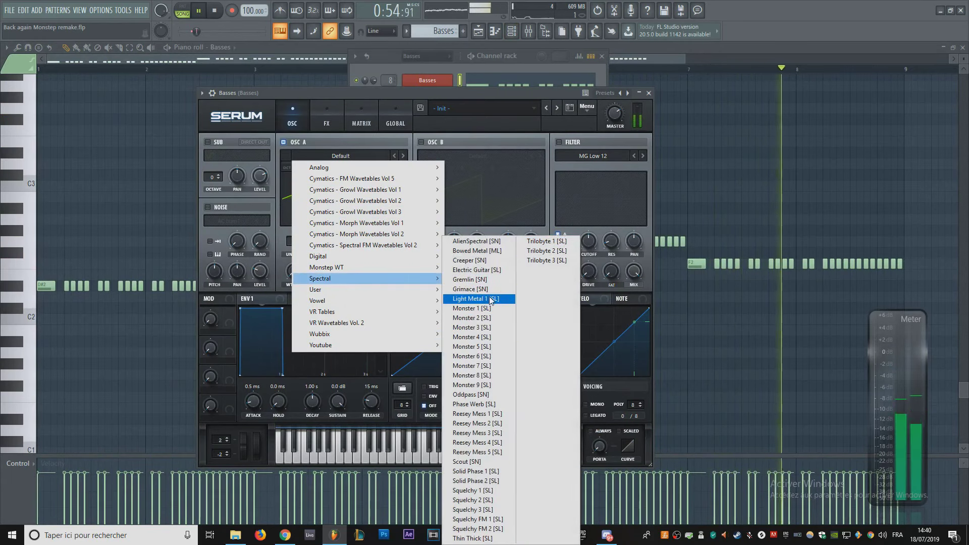
{"action": "left_click", "coordinate": [477, 538]}
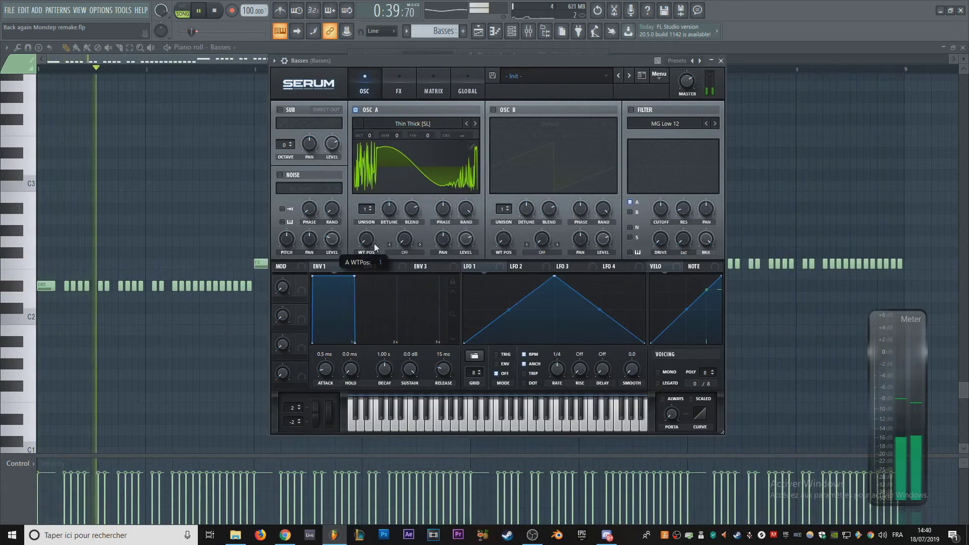
{"action": "left_click_drag", "start_coordinate": [374, 243], "coordinate": [391, 223]}
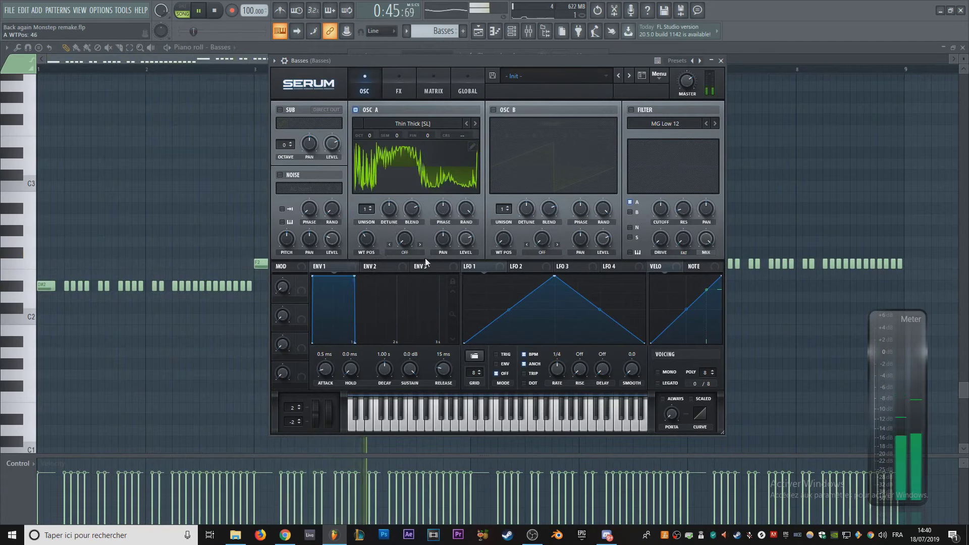
Step: Set oscillator A's warp mode to Bend -
{"action": "left_click", "coordinate": [419, 245]}
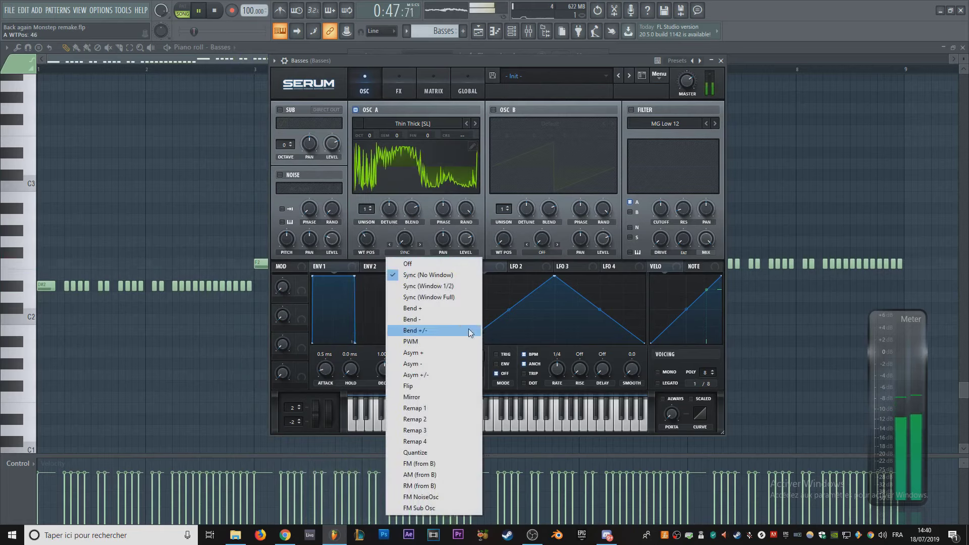
{"action": "left_click", "coordinate": [428, 318]}
{"action": "left_click_drag", "start_coordinate": [417, 148], "coordinate": [404, 214]}
Step: Move the Serum window off the channel rack and play the Basses pattern in pattern mode
{"action": "left_click_drag", "start_coordinate": [435, 62], "coordinate": [684, 65]}
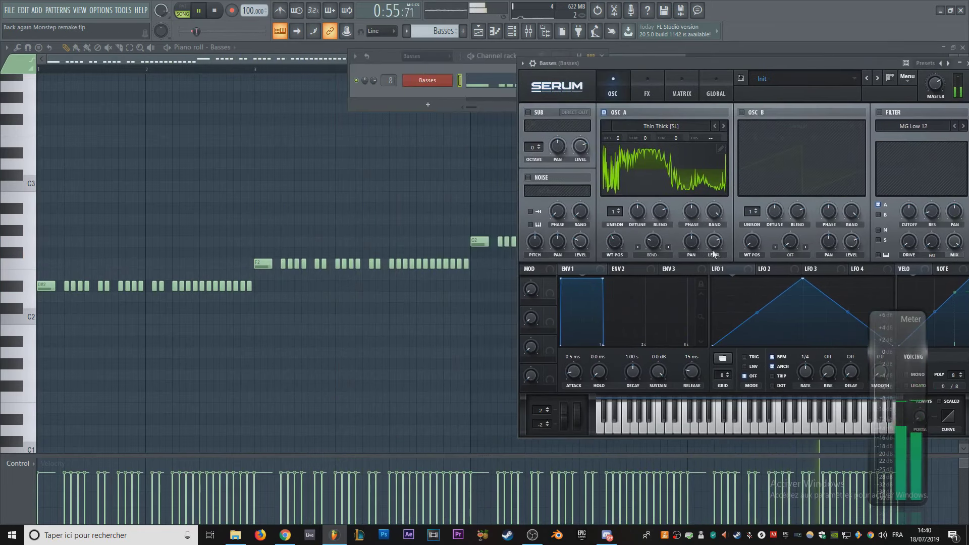
{"action": "left_click", "coordinate": [476, 59]}
{"action": "key", "text": "l"}
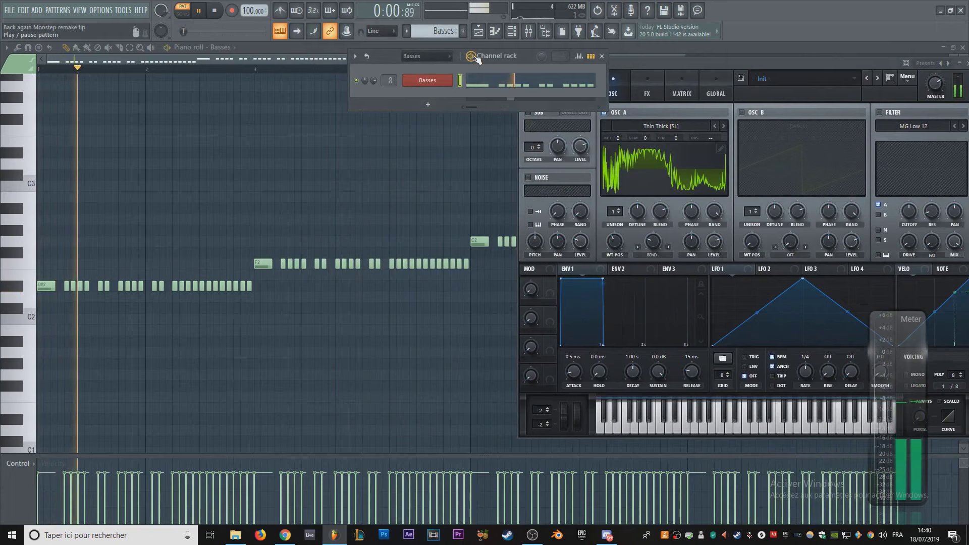
Step: Play in song mode and set oscillator A's warp mode to Bend +/- with a warp amount of 37%
{"action": "key", "text": "l"}
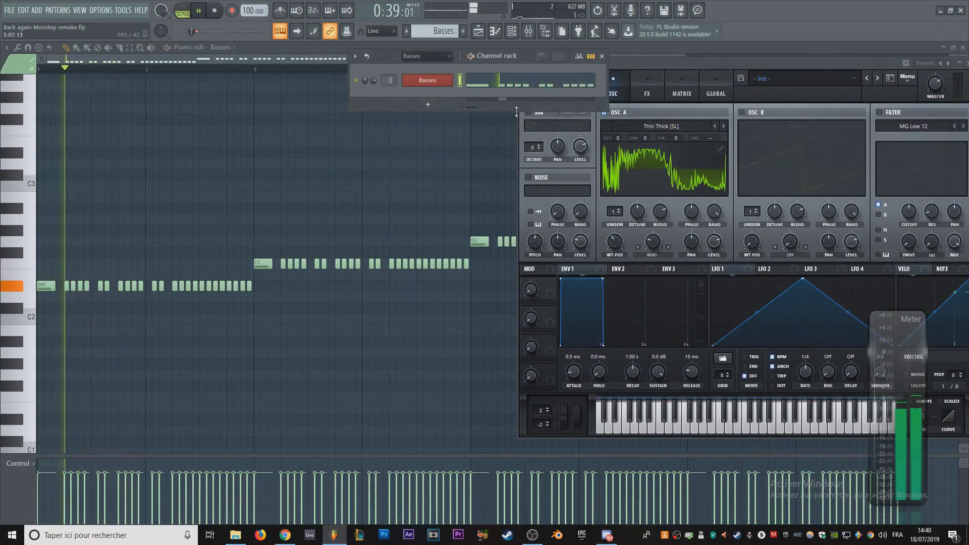
{"action": "left_click", "coordinate": [664, 63]}
{"action": "left_click_drag", "start_coordinate": [664, 63], "coordinate": [476, 53]}
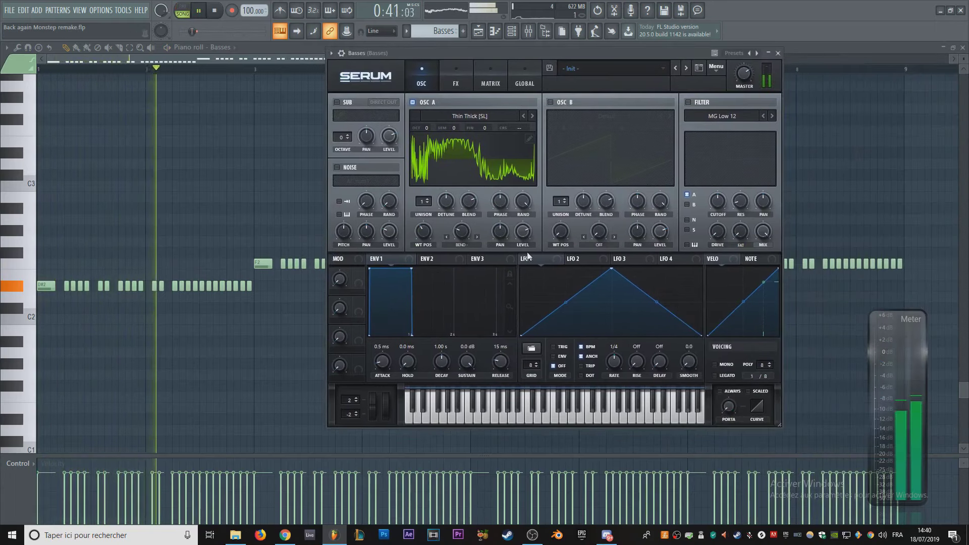
{"action": "left_click", "coordinate": [477, 237]}
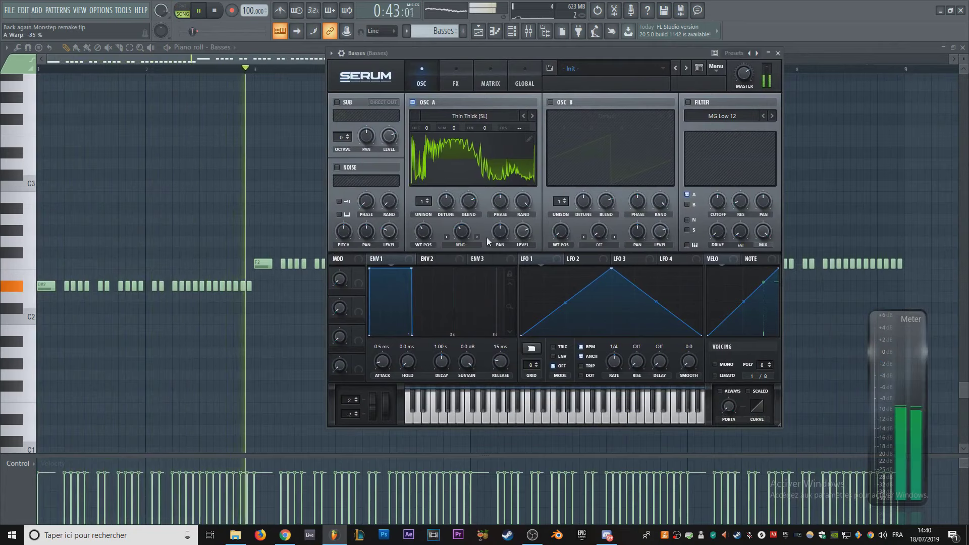
{"action": "left_click", "coordinate": [477, 237]}
{"action": "left_click_drag", "start_coordinate": [475, 240], "coordinate": [473, 213]}
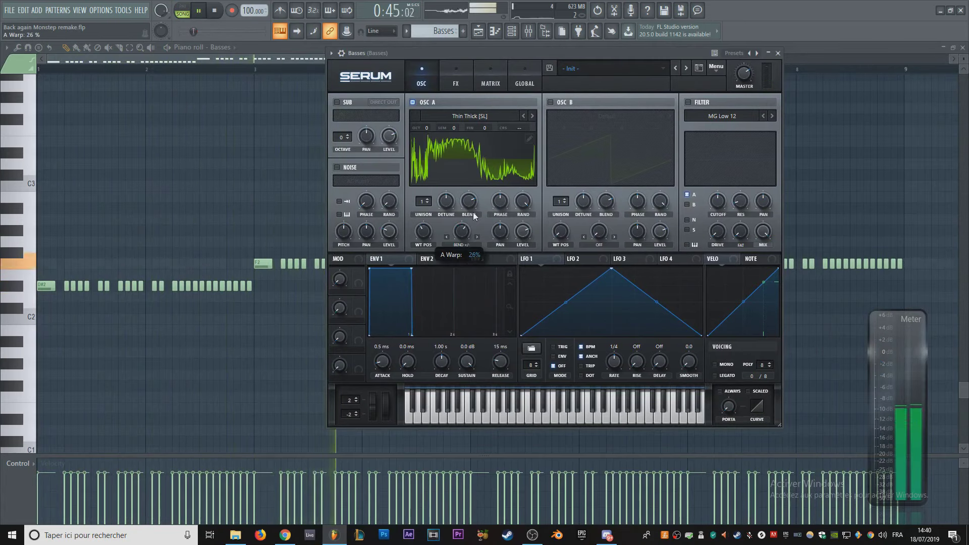
{"action": "left_click_drag", "start_coordinate": [475, 179], "coordinate": [472, 206]}
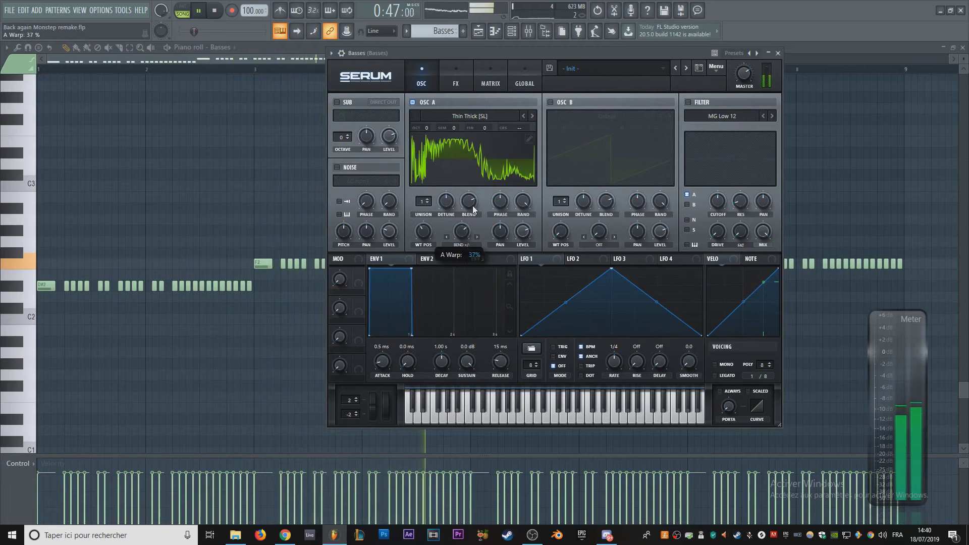
Step: Assign LFO 1 to oscillator A's level and set the LFO mode to Trig
{"action": "left_click_drag", "start_coordinate": [536, 56], "coordinate": [508, 68]}
{"action": "left_click_drag", "start_coordinate": [523, 271], "coordinate": [496, 243]}
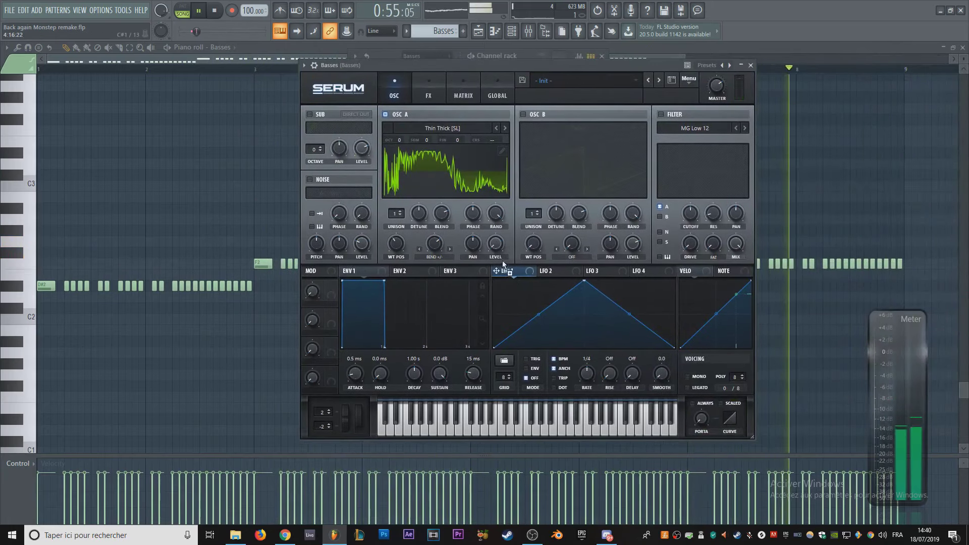
{"action": "left_click", "coordinate": [535, 359]}
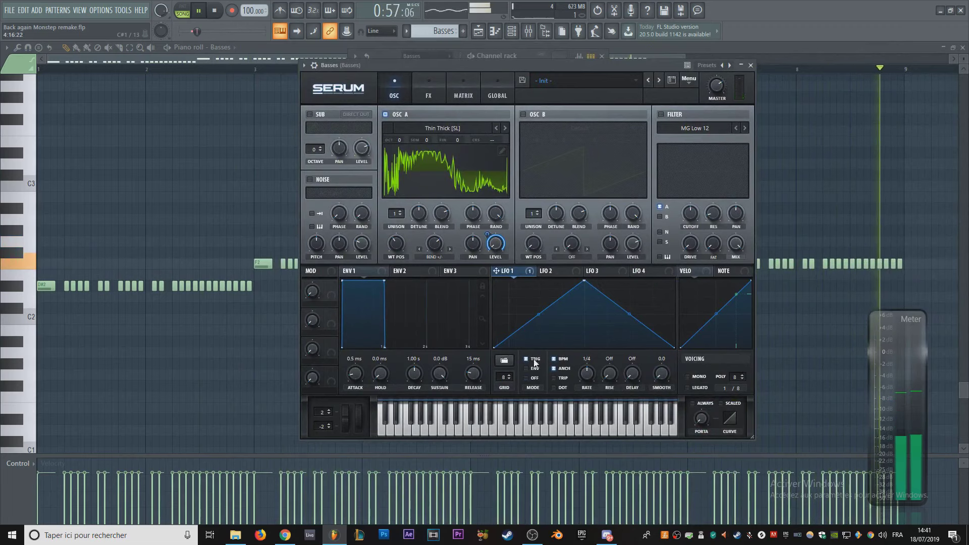
Step: Reshape LFO 1 into a fast rise, long plateau and rounded steep fall, with its rate at 1/16
{"action": "left_click_drag", "start_coordinate": [584, 281], "coordinate": [535, 281]}
{"action": "left_click_drag", "start_coordinate": [625, 343], "coordinate": [663, 312]}
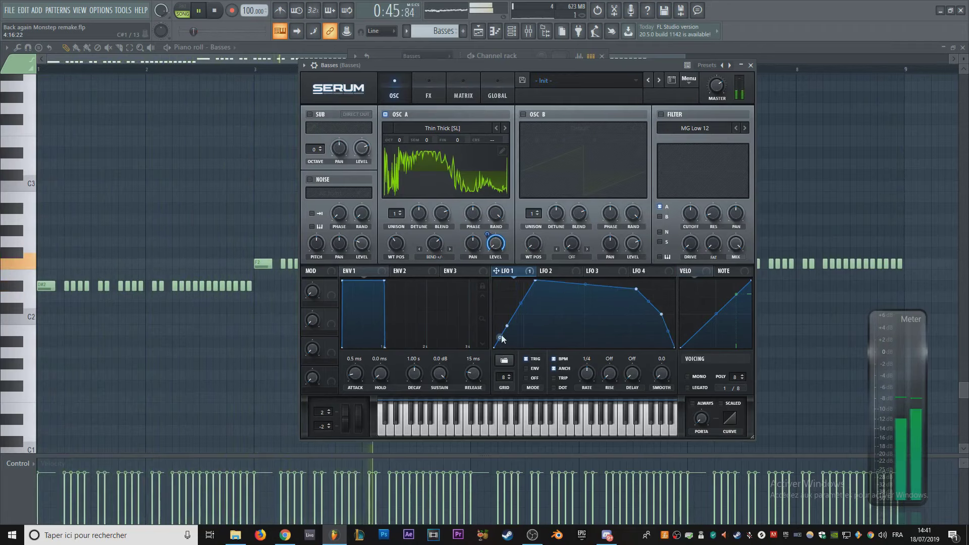
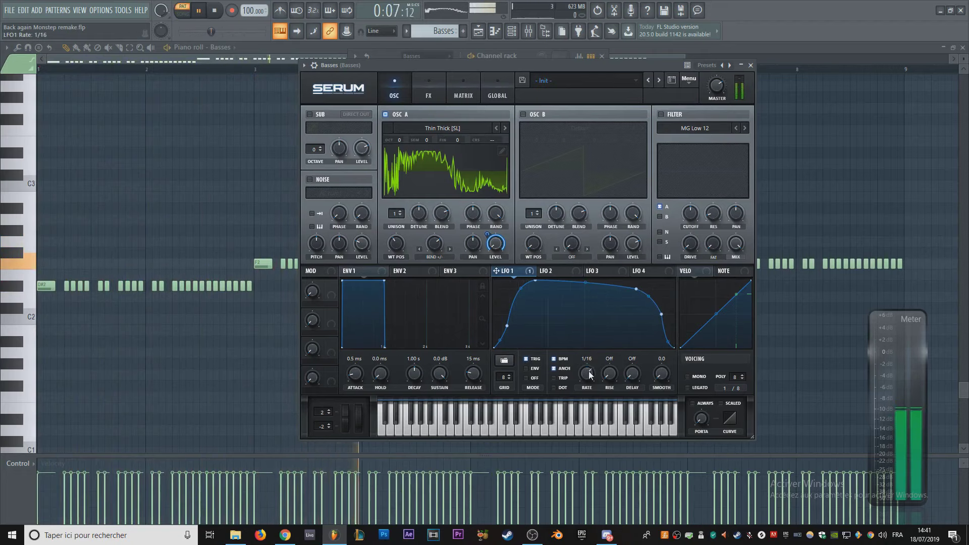
{"action": "left_click_drag", "start_coordinate": [537, 66], "coordinate": [407, 55]}
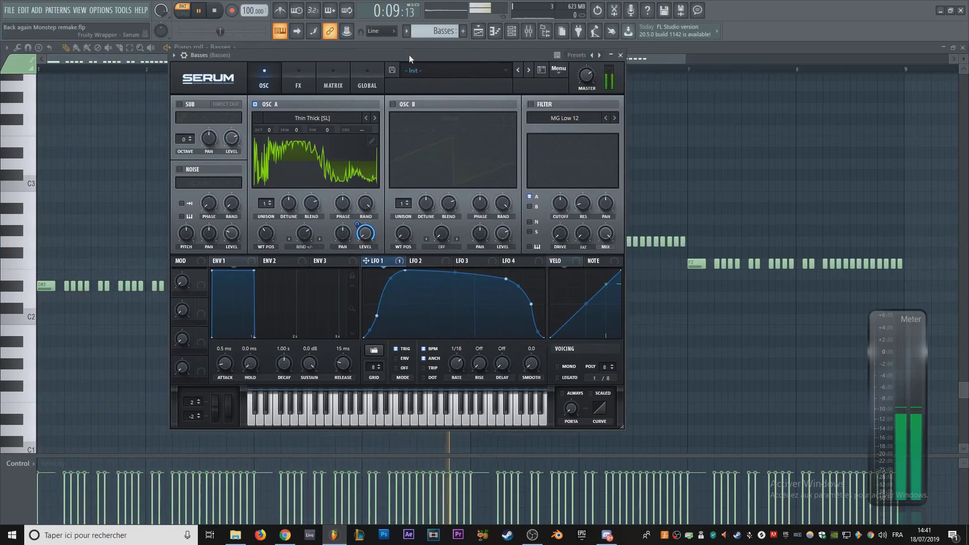
{"action": "left_click_drag", "start_coordinate": [421, 55], "coordinate": [465, 61]}
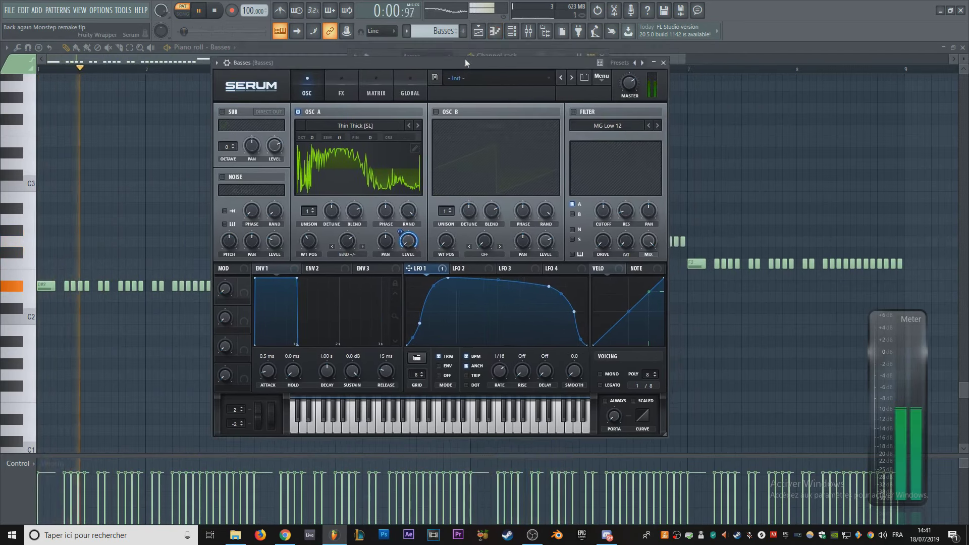
Step: Adjust the channel volume of the Panda Eyes - Back Again audio clip and play the song from bar 17
{"action": "key", "text": "F5"}
{"action": "scroll", "coordinate": [217, 202], "scroll_direction": "up", "scroll_amount": 5}
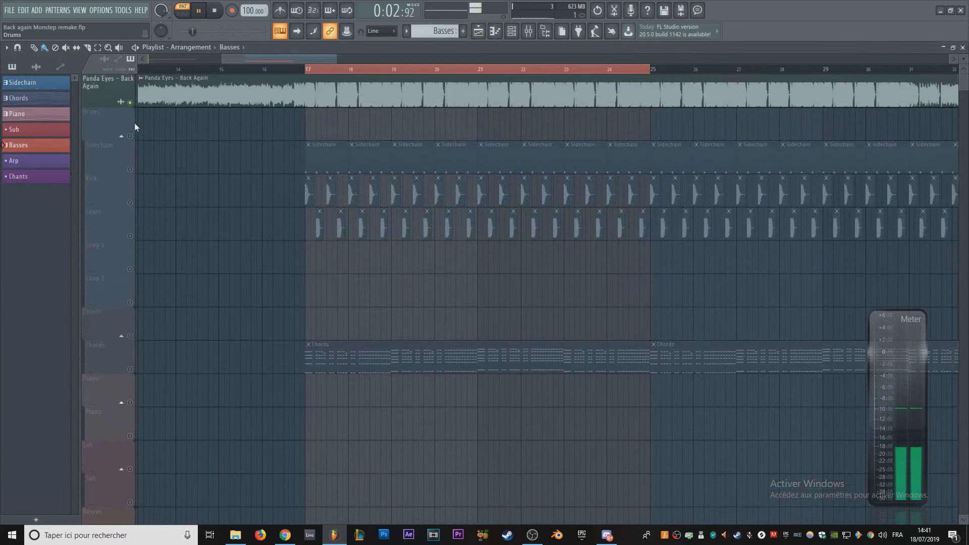
{"action": "left_click", "coordinate": [306, 67]}
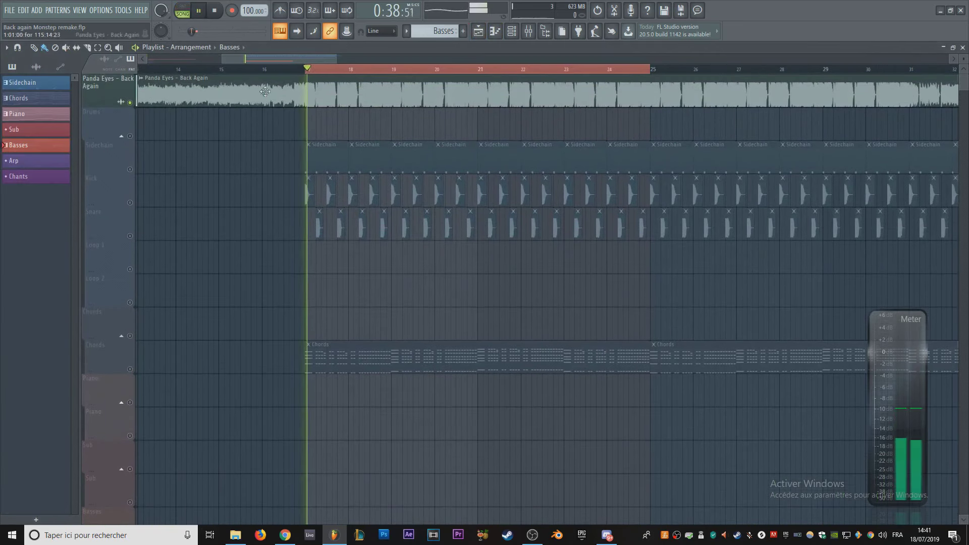
{"action": "key", "text": "space"}
{"action": "double_click", "coordinate": [138, 104]}
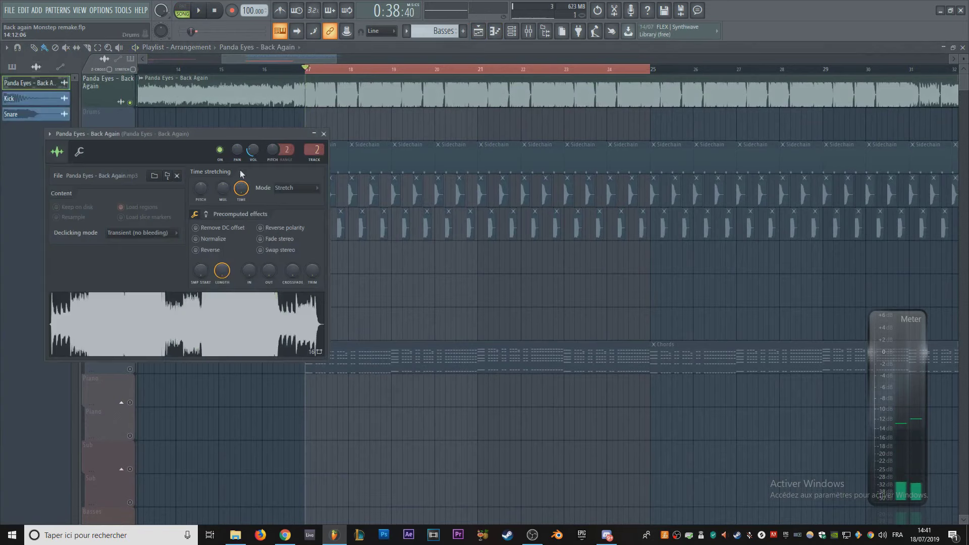
{"action": "right_click", "coordinate": [256, 150]}
{"action": "left_click", "coordinate": [273, 155]}
{"action": "key", "text": "space"}
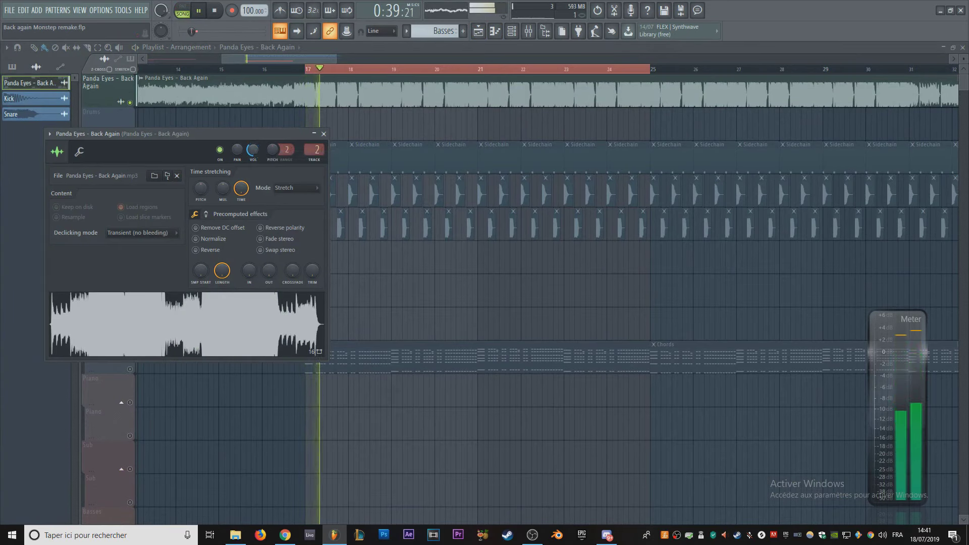
Step: Show the channel rack and filter it to the Basses group for comparing with the reference track
{"action": "left_click", "coordinate": [511, 31]}
{"action": "key", "text": "space"}
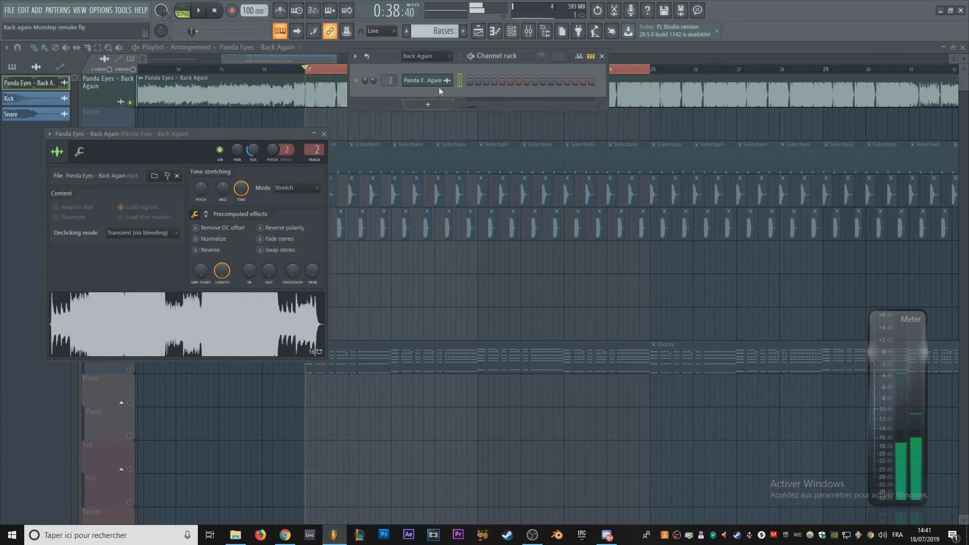
{"action": "left_click", "coordinate": [437, 56]}
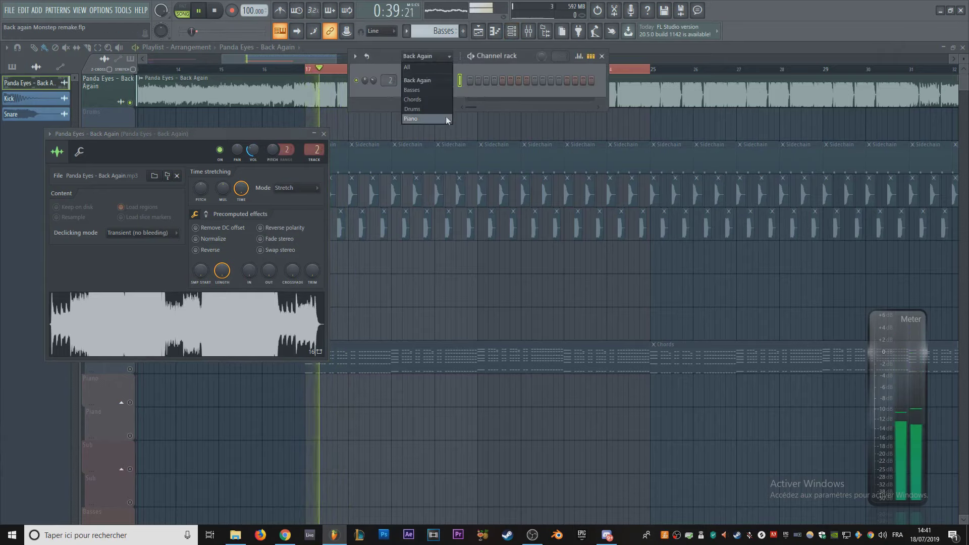
{"action": "left_click", "coordinate": [431, 88]}
{"action": "left_click_drag", "start_coordinate": [472, 56], "coordinate": [475, 58]}
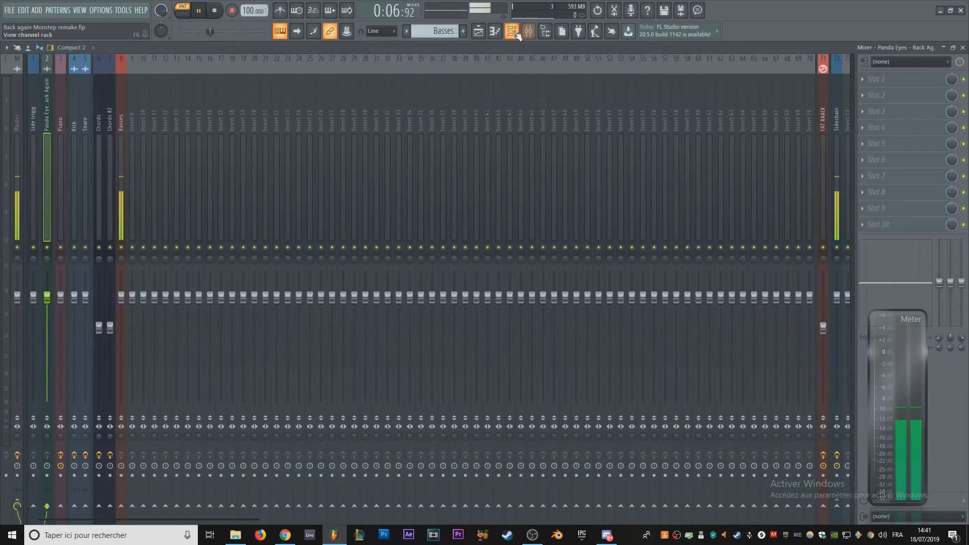
{"action": "left_click", "coordinate": [511, 31]}
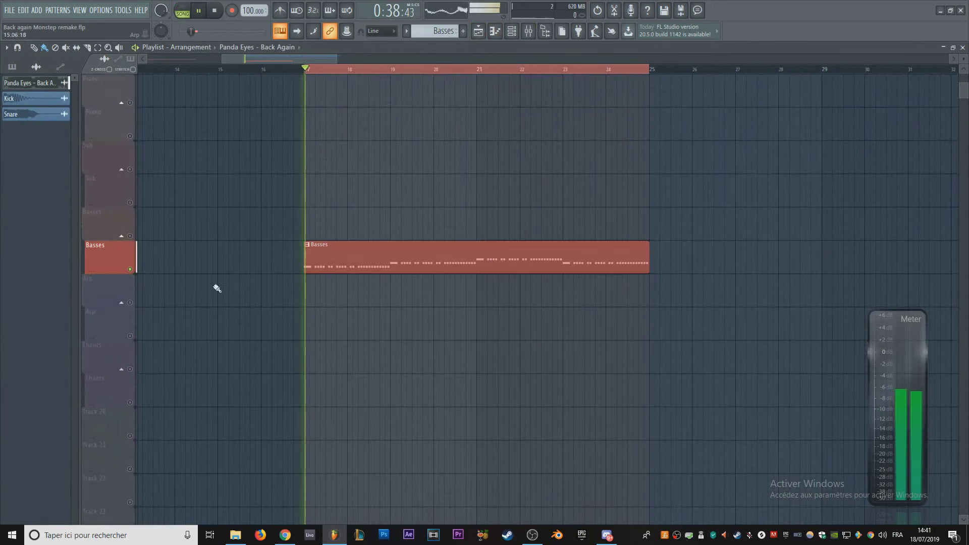
Step: Insert an empty playlist track directly below the Basses track and auto-color the Basses group
{"action": "right_click", "coordinate": [117, 242]}
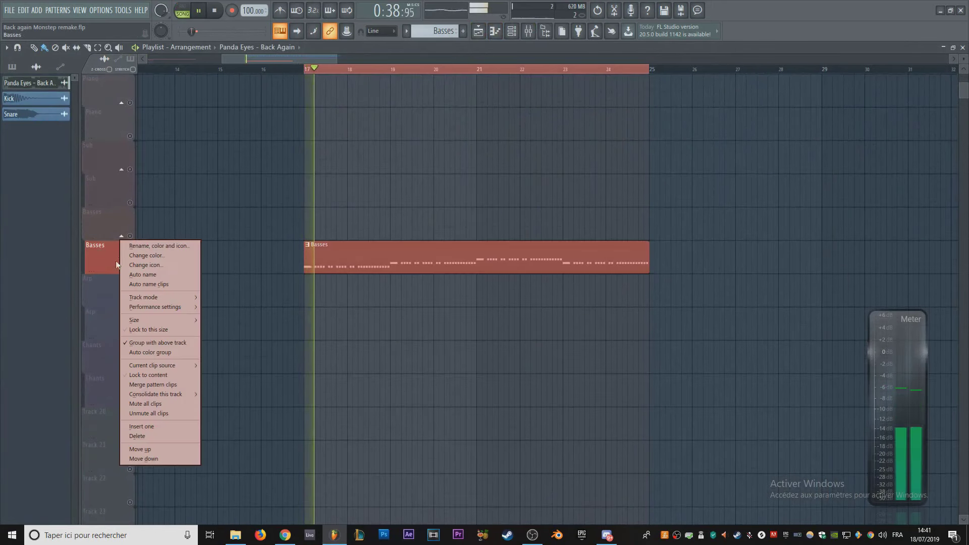
{"action": "left_click", "coordinate": [147, 426]}
{"action": "right_click", "coordinate": [118, 242]}
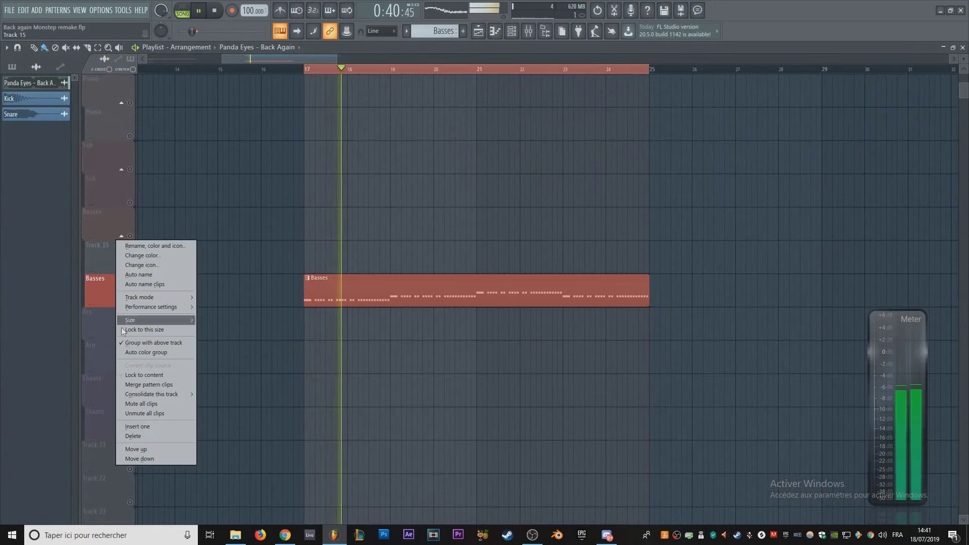
{"action": "left_click", "coordinate": [165, 460]}
{"action": "right_click", "coordinate": [110, 208]}
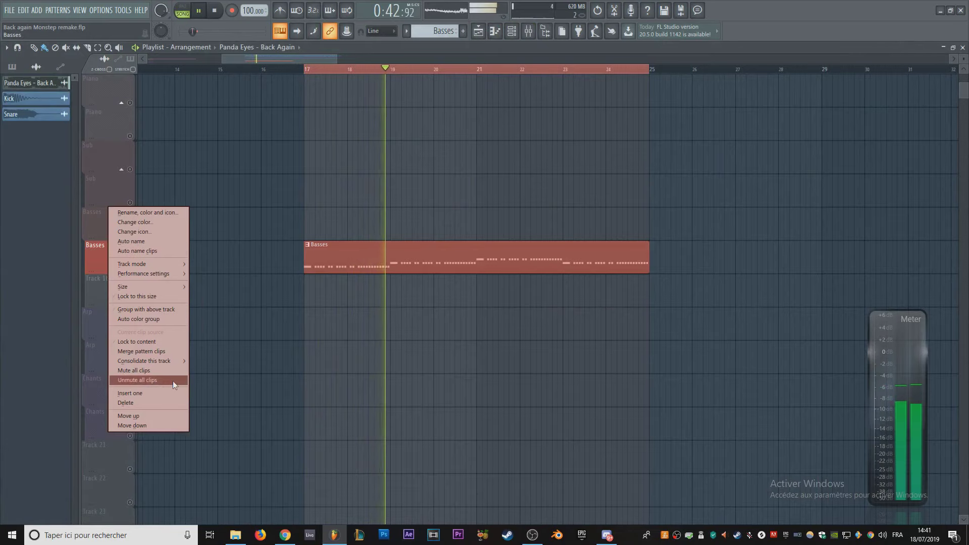
{"action": "left_click", "coordinate": [144, 319]}
{"action": "key", "text": "space"}
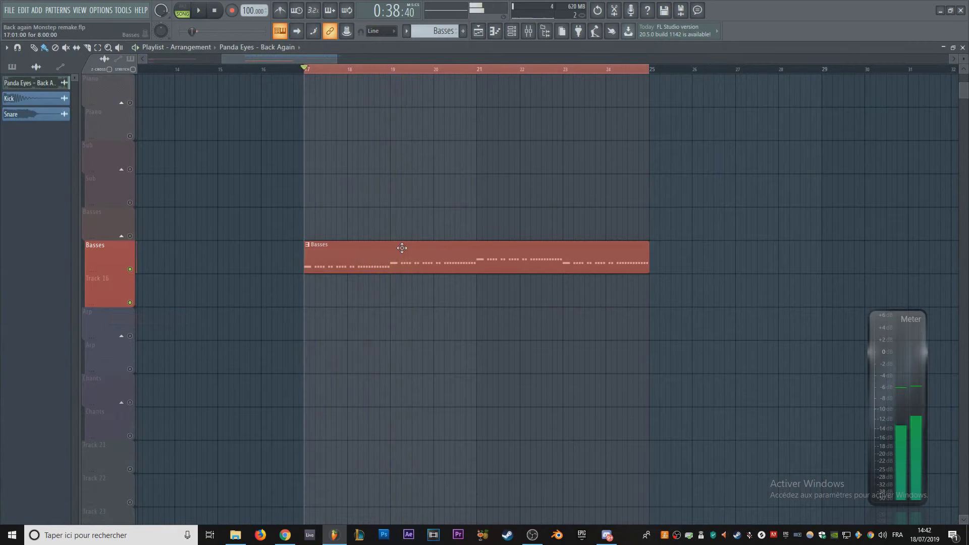
Step: Open the Serum instrument of the Basses pattern and assign Macro 1 to LFO 1's rate, with the base rate at 1/4
{"action": "double_click", "coordinate": [400, 252]}
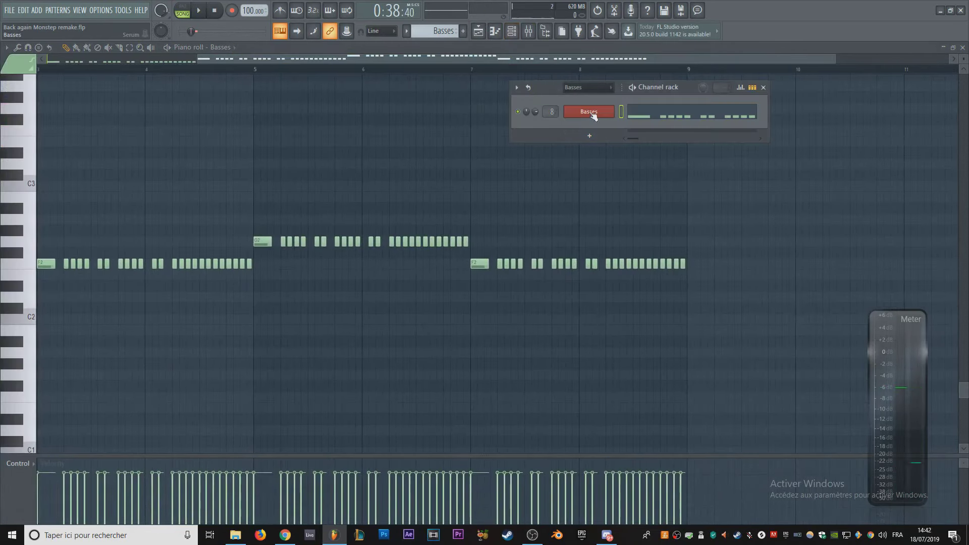
{"action": "left_click", "coordinate": [591, 114]}
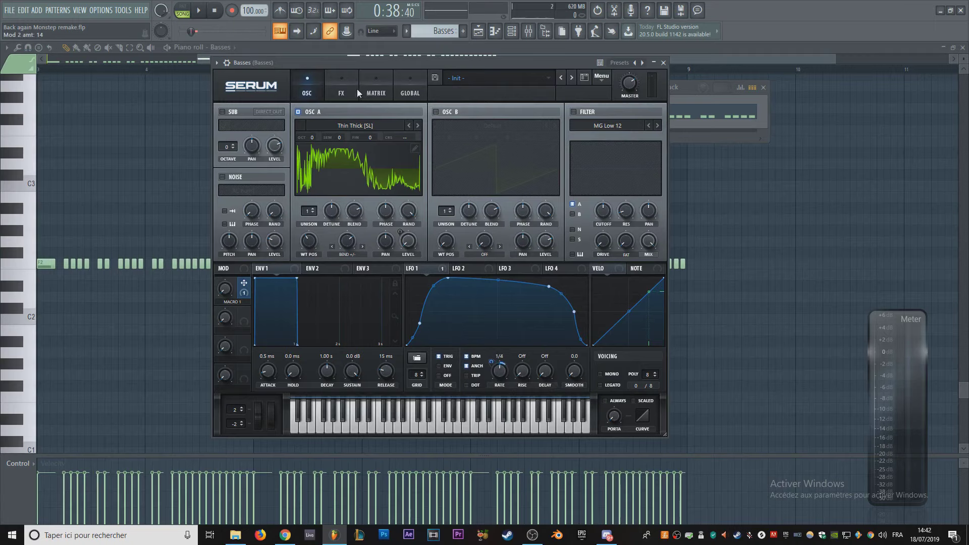
{"action": "key", "text": "space"}
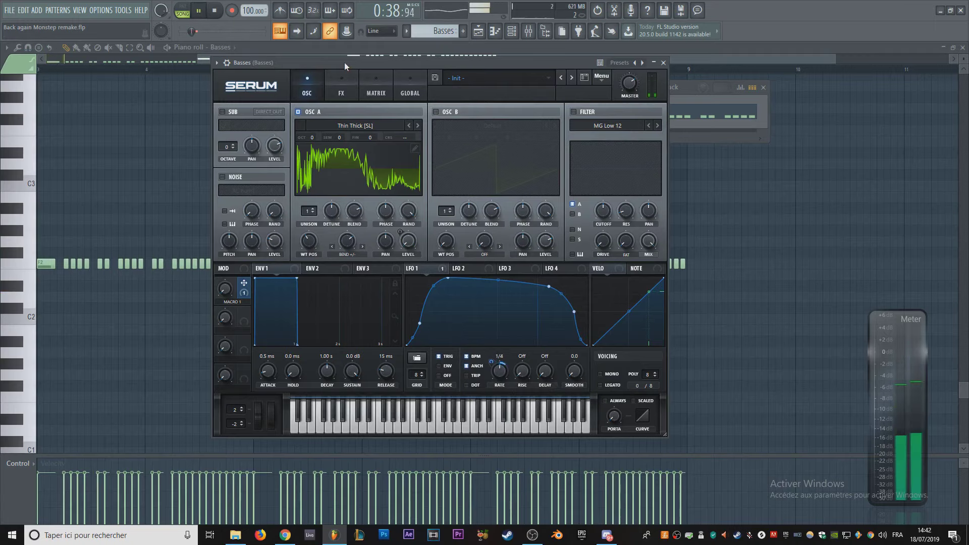
{"action": "left_click_drag", "start_coordinate": [344, 62], "coordinate": [442, 51]}
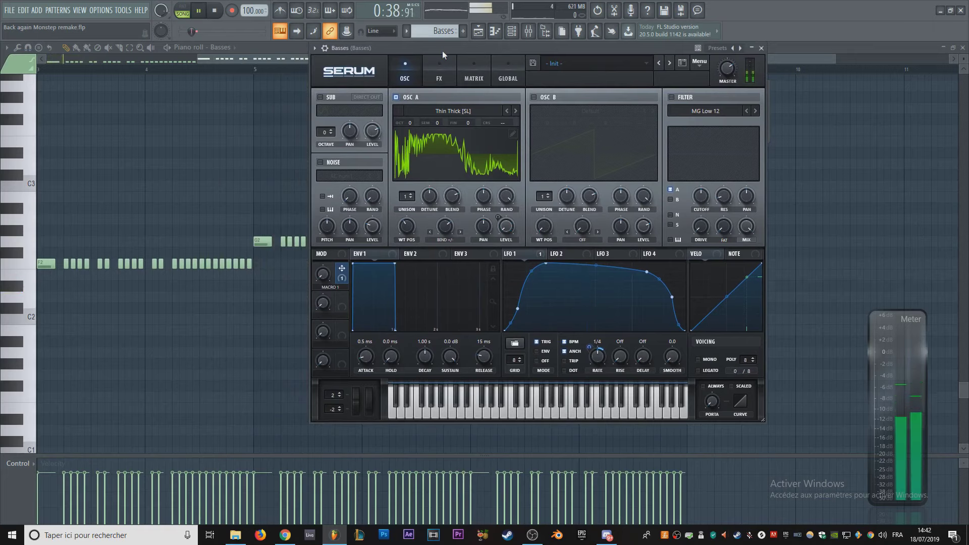
{"action": "key", "text": "space"}
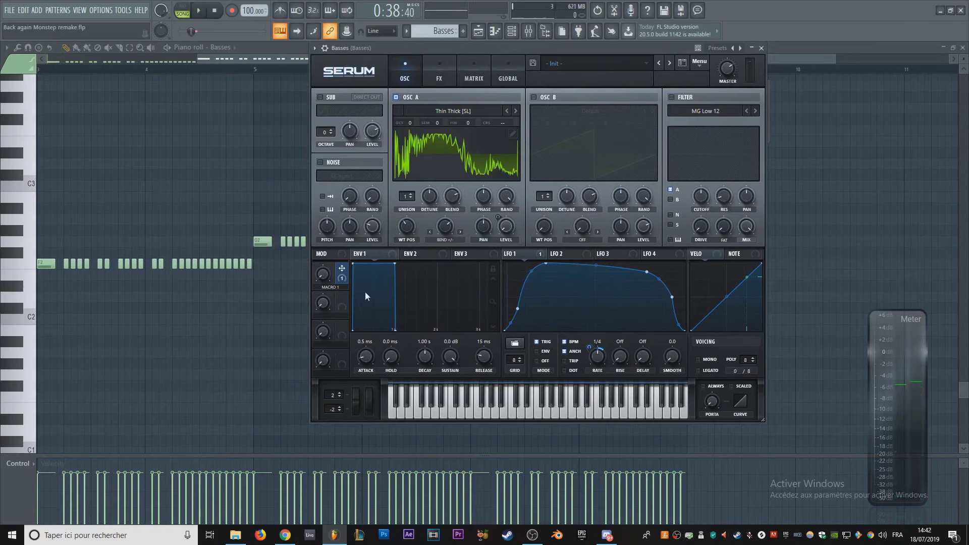
Step: Name Macro 1 RATE and adjust its modulation amount on LFO 1's rate during playback
{"action": "type", "text": "RATE"}
{"action": "left_click_drag", "start_coordinate": [534, 48], "coordinate": [511, 54]}
{"action": "key", "text": "space"}
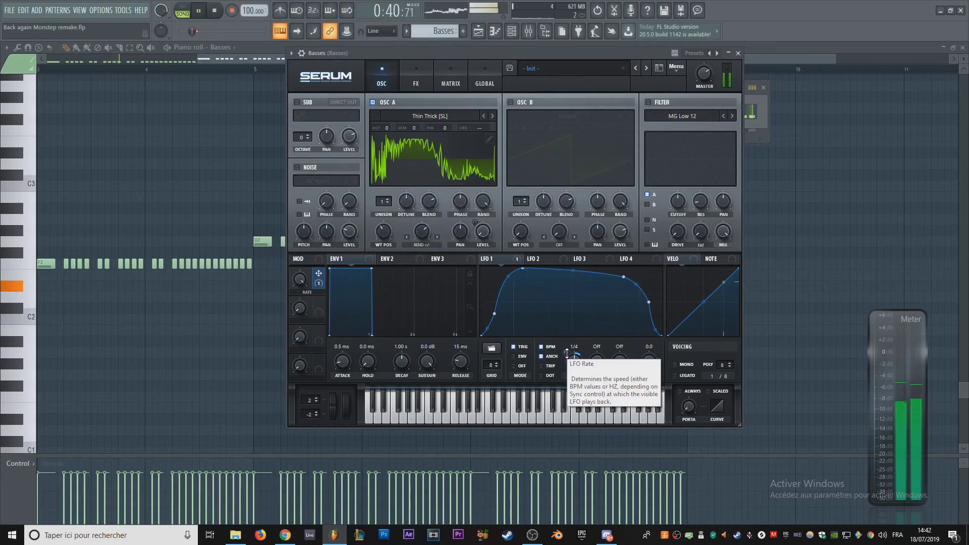
{"action": "left_click_drag", "start_coordinate": [567, 353], "coordinate": [564, 349]}
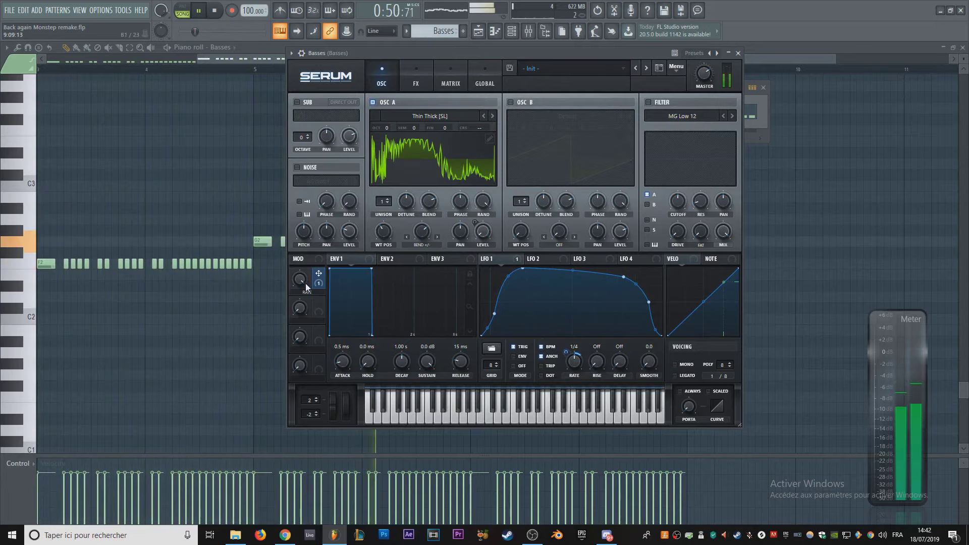
Step: Create an automation clip for the RATE macro and place it at bar 17 on the track below Basses
{"action": "left_click", "coordinate": [353, 33]}
{"action": "left_click", "coordinate": [399, 95]}
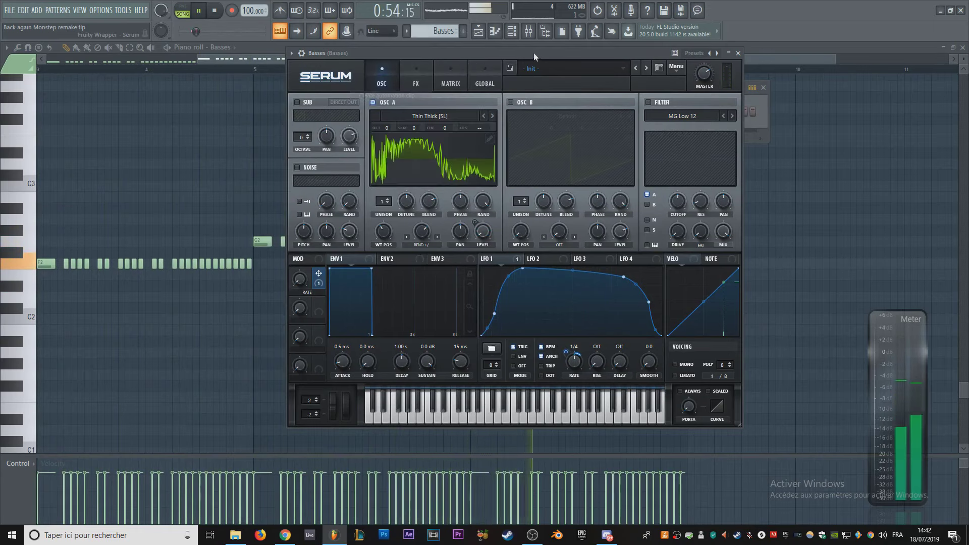
{"action": "left_click", "coordinate": [486, 31]}
{"action": "key", "text": "space"}
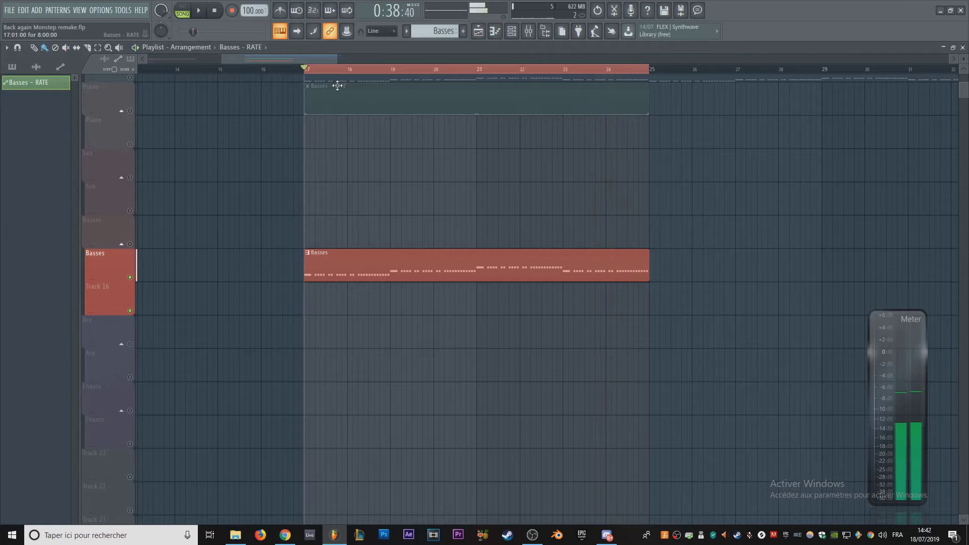
{"action": "left_click", "coordinate": [346, 309]}
{"action": "scroll", "coordinate": [506, 321], "scroll_direction": "up", "scroll_amount": 3}
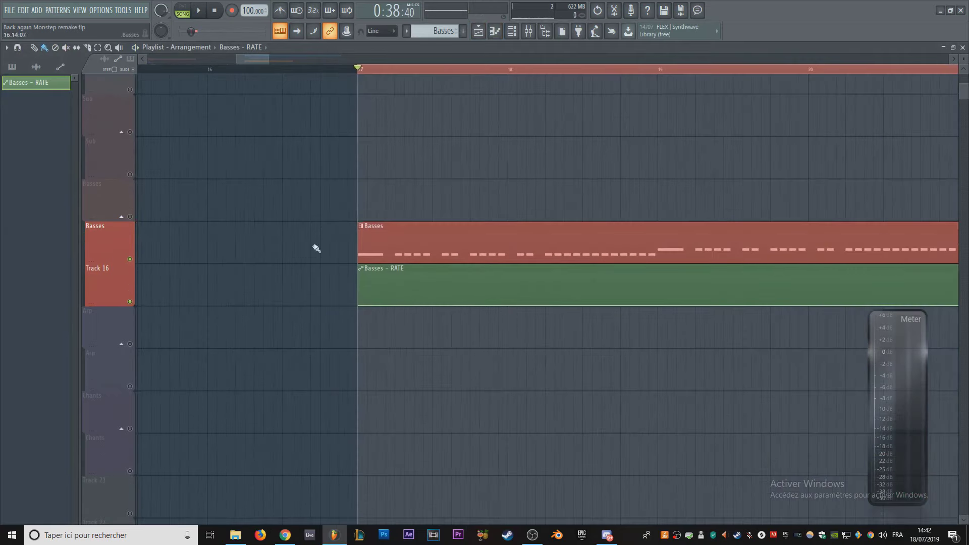
Step: Name the automation track Basses - RATE and color its automation clip red like the Basses track
{"action": "right_click", "coordinate": [121, 283]}
{"action": "left_click", "coordinate": [131, 279]}
{"action": "key", "text": "space"}
{"action": "left_click", "coordinate": [131, 353]}
Step: Shape the Basses - RATE automation to jump up after the first bass note and repeat the two-bar clip from bar 17 to bar 25
{"action": "scroll", "coordinate": [438, 294], "scroll_direction": "down", "scroll_amount": 2}
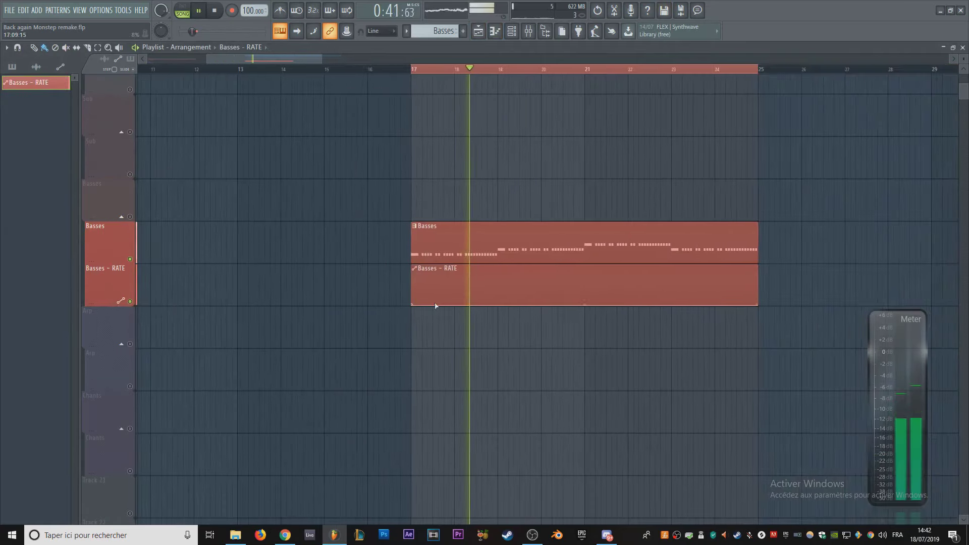
{"action": "key", "text": "space"}
{"action": "scroll", "coordinate": [424, 294], "scroll_direction": "down", "scroll_amount": 4}
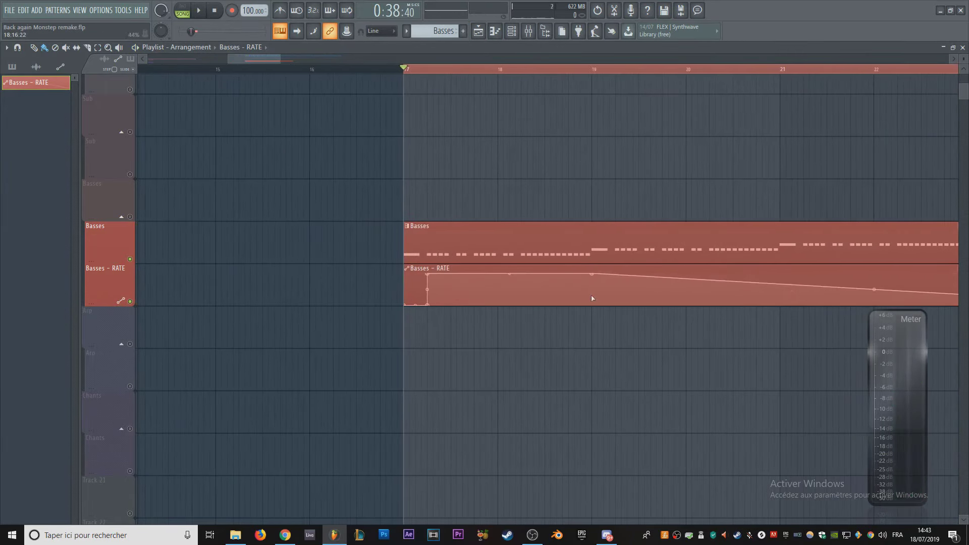
{"action": "left_click_drag", "start_coordinate": [754, 268], "coordinate": [751, 363]}
{"action": "key", "text": "space"}
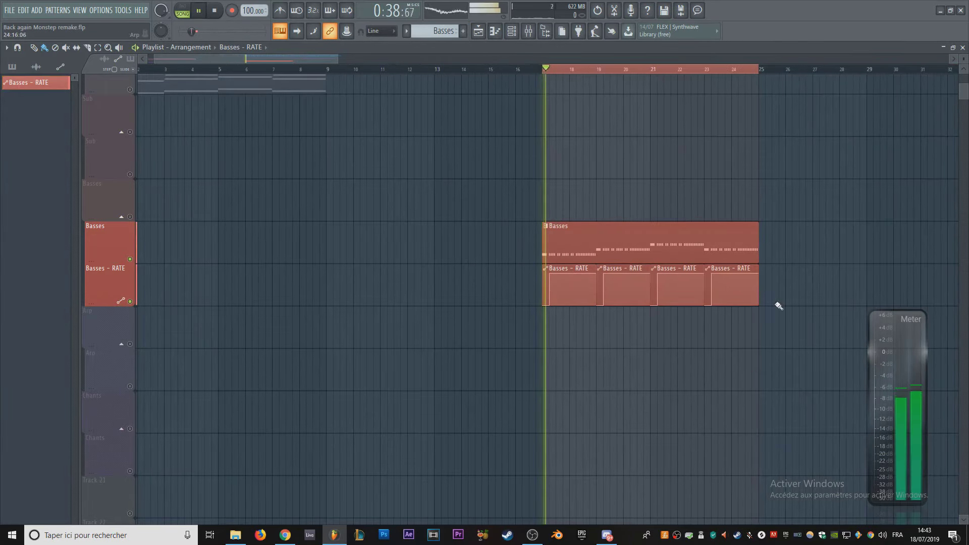
Step: Play back the automated bass, filter the channel rack to the Basses group and open the Basses channel's Serum instrument
{"action": "scroll", "coordinate": [785, 216], "scroll_direction": "up", "scroll_amount": 3}
{"action": "scroll", "coordinate": [610, 155], "scroll_direction": "down", "scroll_amount": 3}
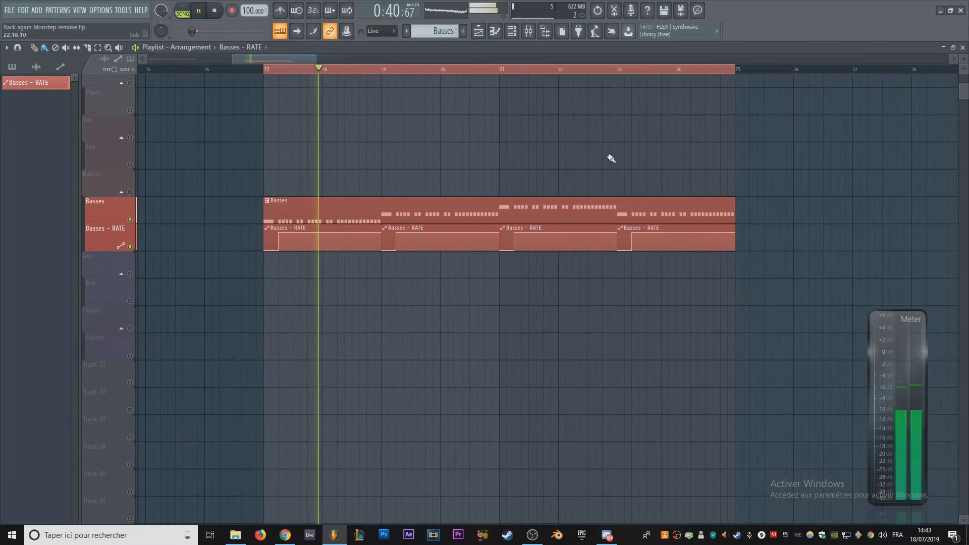
{"action": "scroll", "coordinate": [605, 158], "scroll_direction": "up", "scroll_amount": 3}
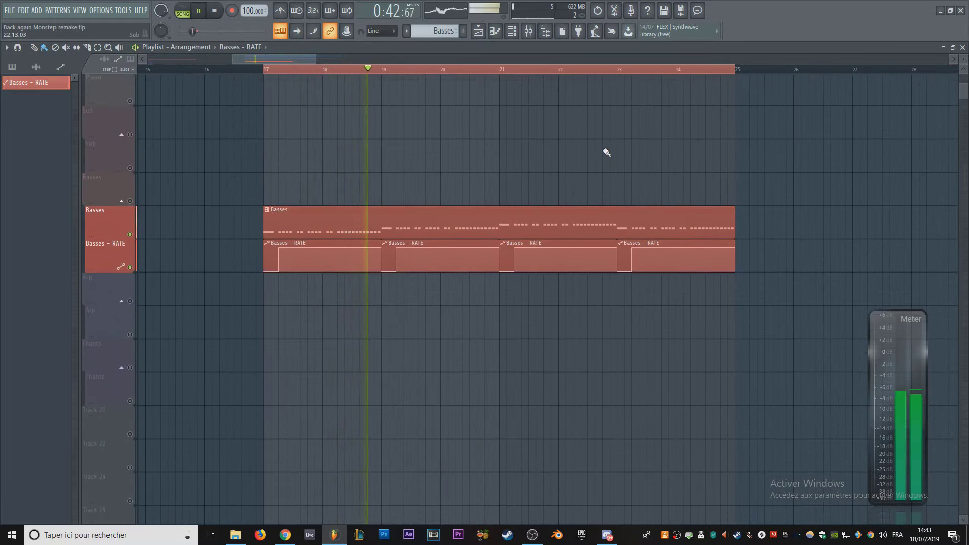
{"action": "scroll", "coordinate": [590, 163], "scroll_direction": "up", "scroll_amount": 2}
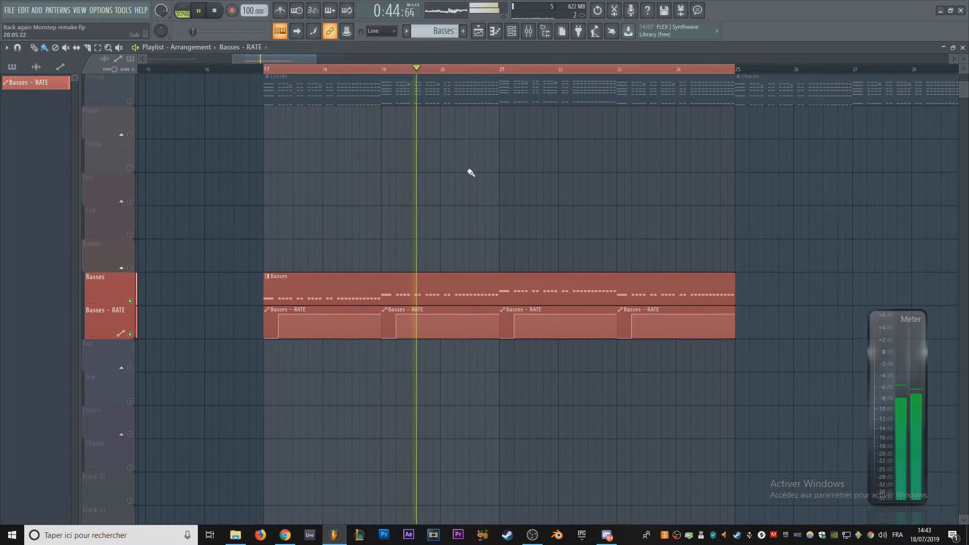
{"action": "left_click", "coordinate": [511, 31]}
{"action": "left_click", "coordinate": [585, 87]}
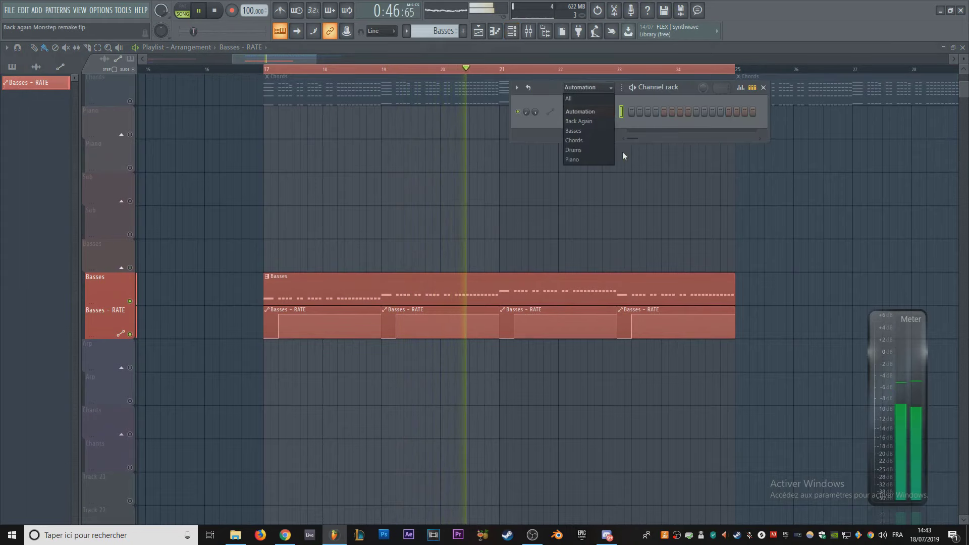
{"action": "left_click", "coordinate": [574, 131]}
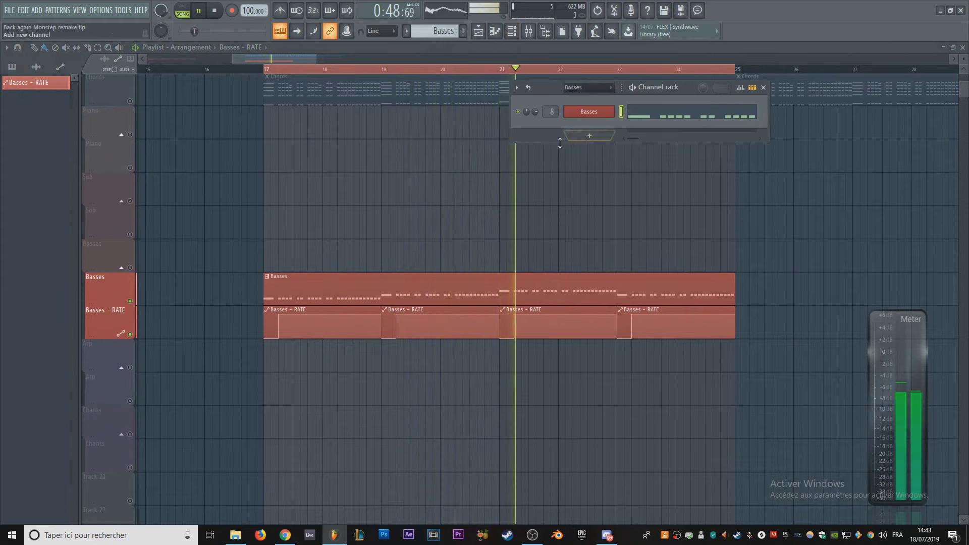
{"action": "left_click", "coordinate": [596, 112]}
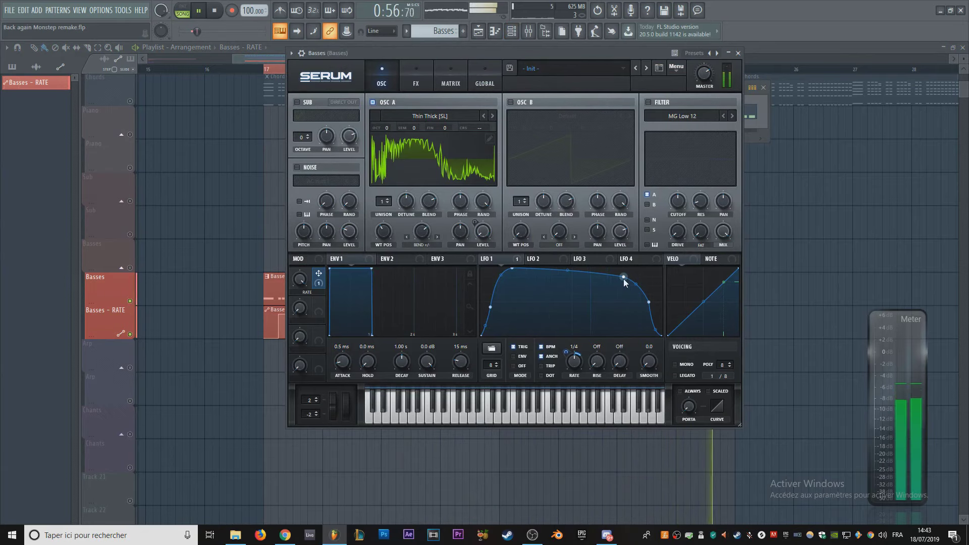
{"action": "left_click_drag", "start_coordinate": [422, 54], "coordinate": [361, 68]}
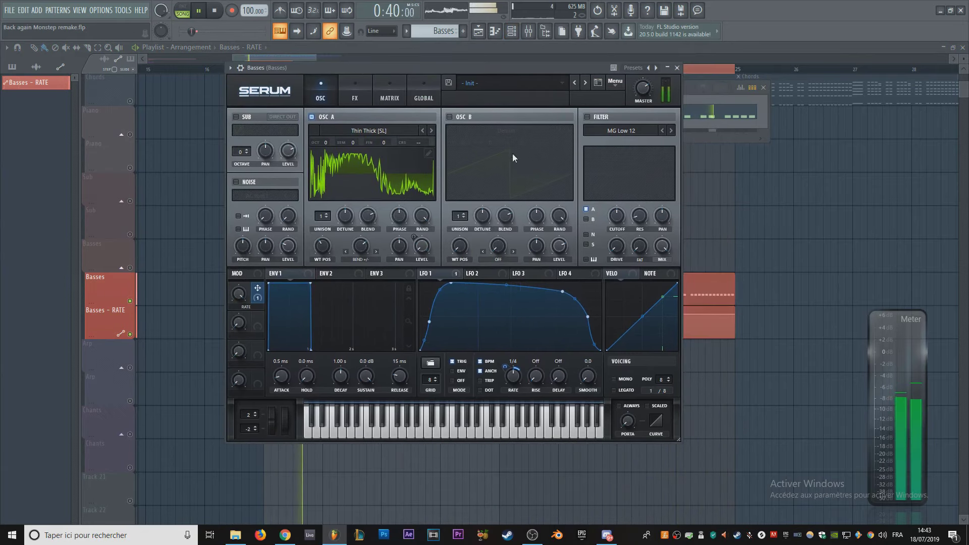
Step: Enable the MG Low 12 filter on oscillator A, with cutoff about 118 Hz modulated by LFO 1 at an amount of 54
{"action": "left_click", "coordinate": [587, 117]}
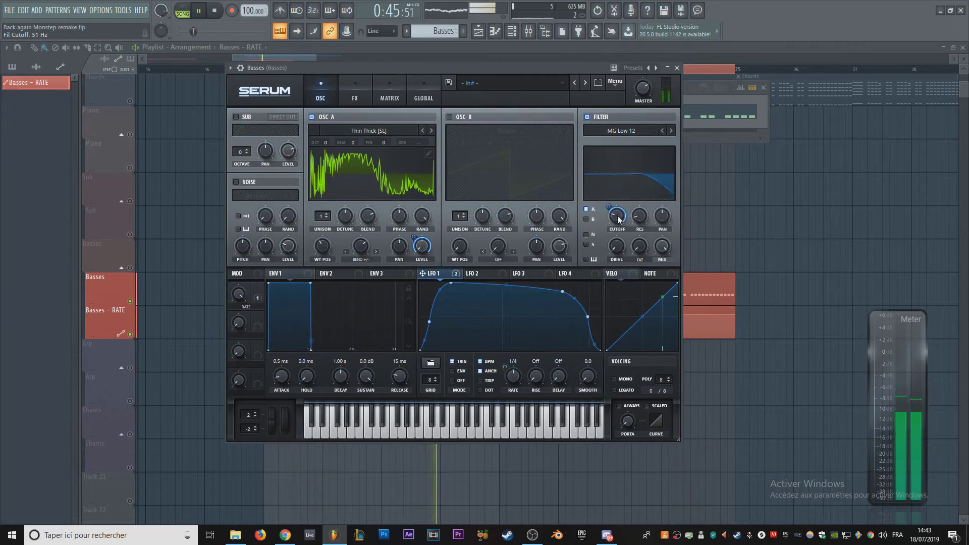
{"action": "left_click_drag", "start_coordinate": [615, 212], "coordinate": [613, 231]}
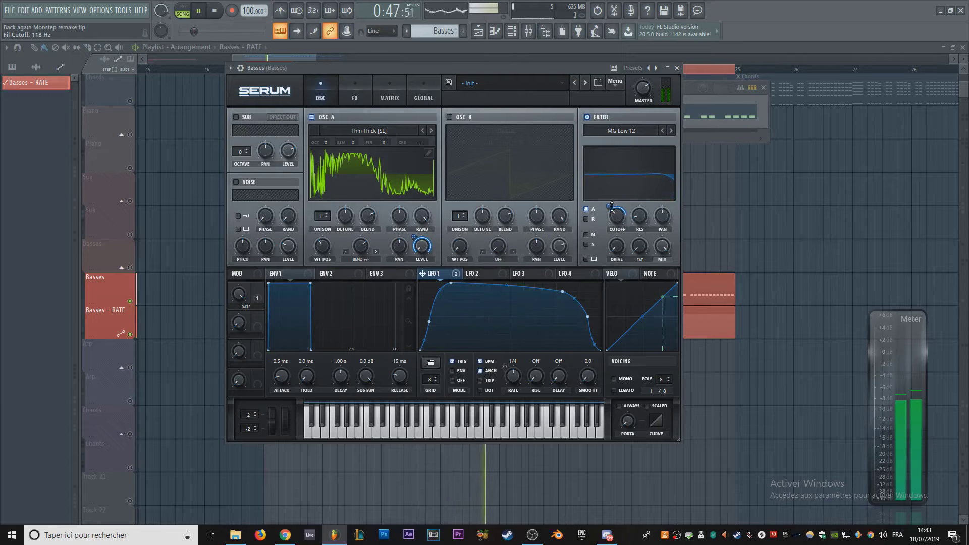
{"action": "mouse_move", "coordinate": [620, 214]}
{"action": "left_mouse_down"}
{"action": "mouse_move", "coordinate": [614, 203]}
{"action": "mouse_move", "coordinate": [615, 212]}
{"action": "left_mouse_up"}
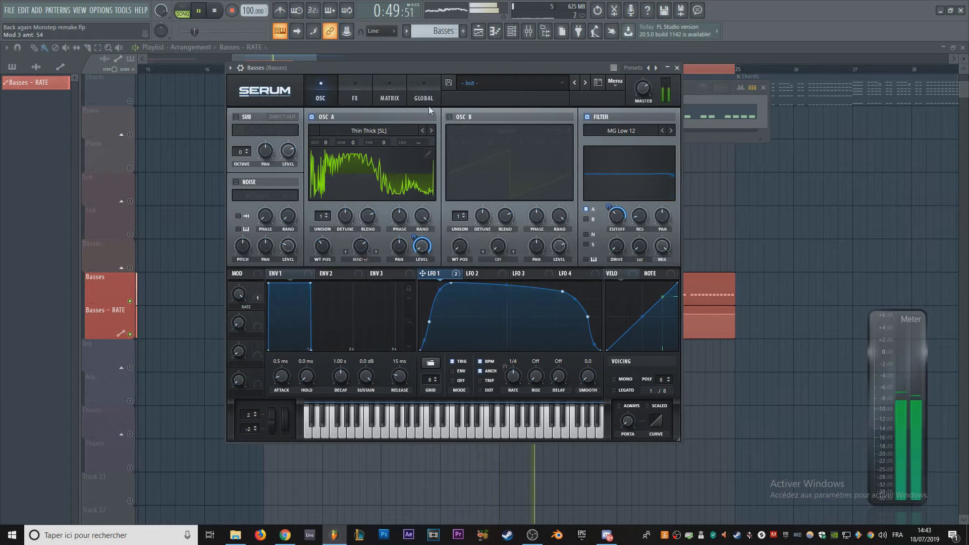
{"action": "left_click_drag", "start_coordinate": [447, 68], "coordinate": [462, 67]}
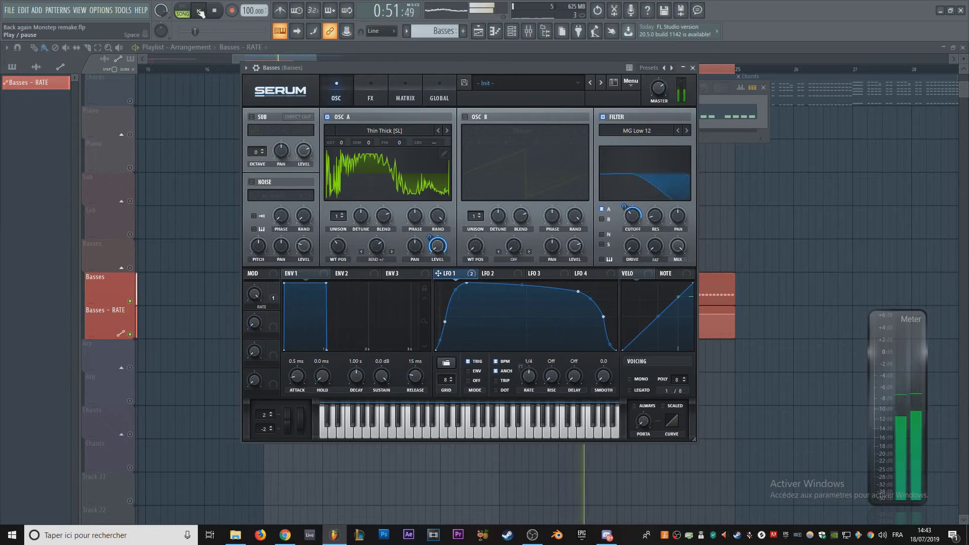
Step: Close the Serum window, enable the Basses group track and restart playback
{"action": "left_click", "coordinate": [692, 68]}
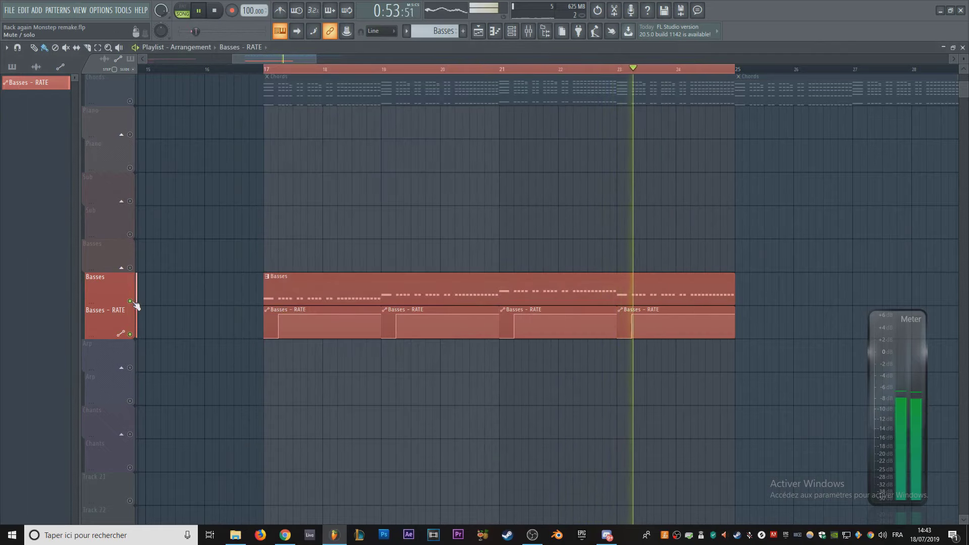
{"action": "key", "text": "space"}
{"action": "key", "text": "space"}
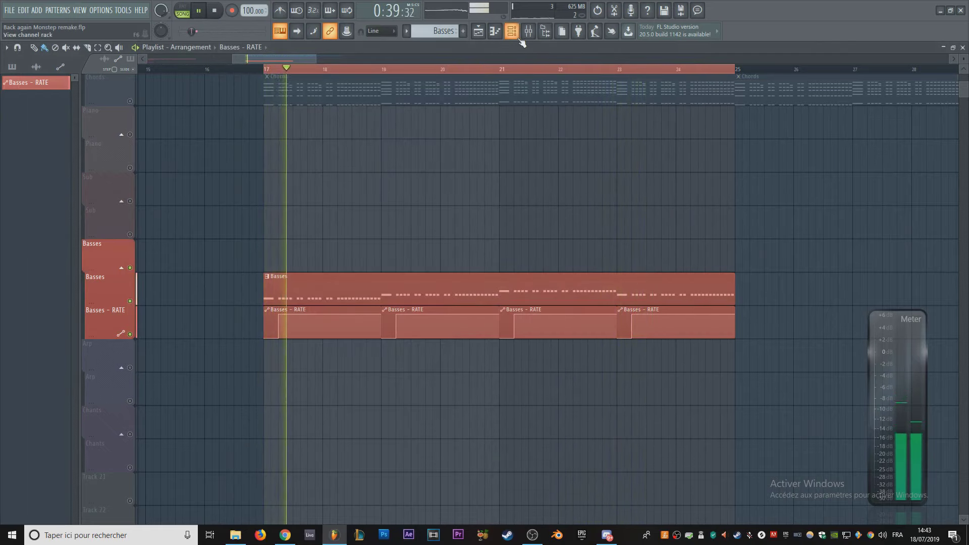
Step: Reopen the Basses channel's Serum instrument and set the filter resonance to 9%
{"action": "left_click", "coordinate": [513, 33]}
{"action": "left_click", "coordinate": [594, 112]}
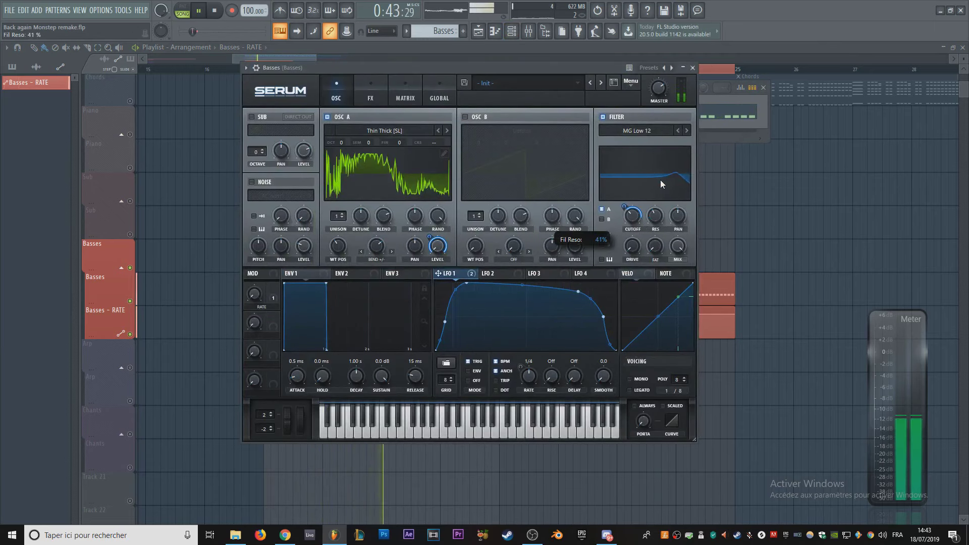
{"action": "left_click_drag", "start_coordinate": [657, 223], "coordinate": [659, 216]}
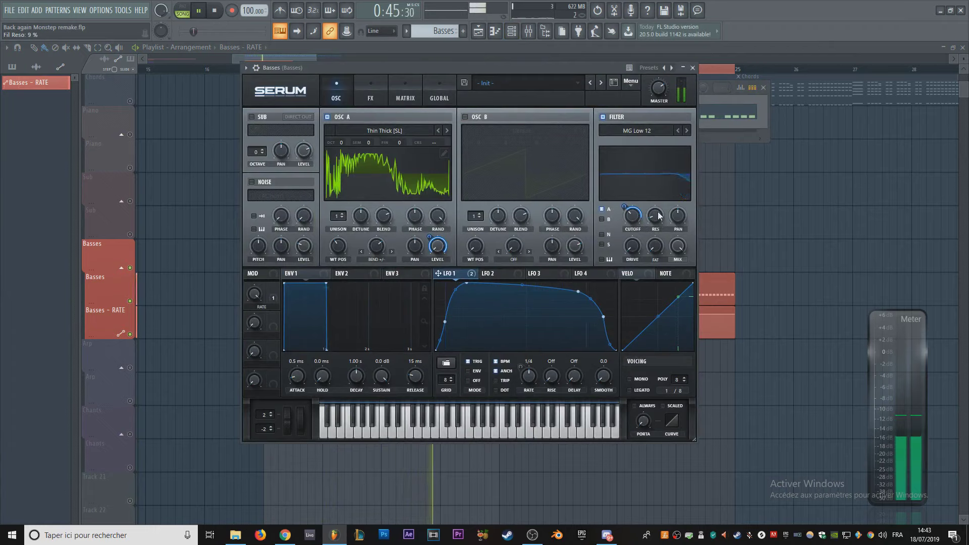
{"action": "left_click", "coordinate": [374, 101]}
{"action": "left_click", "coordinate": [347, 95]}
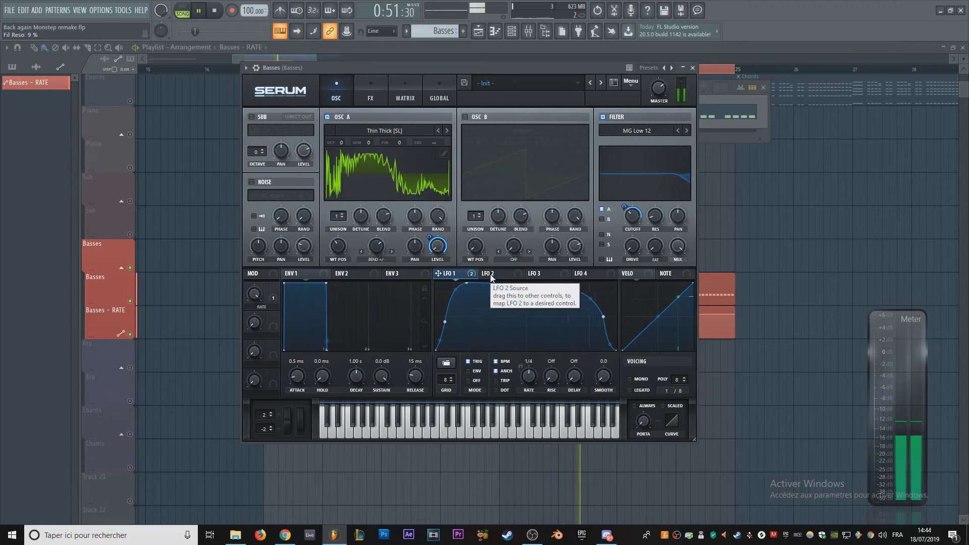
{"action": "left_click_drag", "start_coordinate": [490, 278], "coordinate": [371, 265]}
{"action": "right_click", "coordinate": [376, 247]}
{"action": "left_click", "coordinate": [434, 291]}
Step: Assign LFO 1 to oscillator A's Bend +/- warp with a modulation amount of 8
{"action": "left_click", "coordinate": [448, 273]}
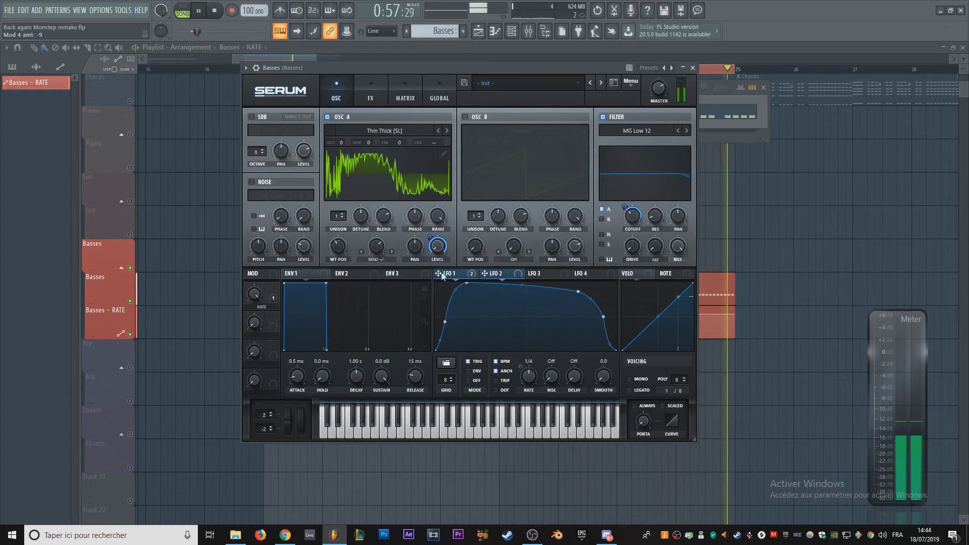
{"action": "left_click_drag", "start_coordinate": [376, 247], "coordinate": [371, 227]}
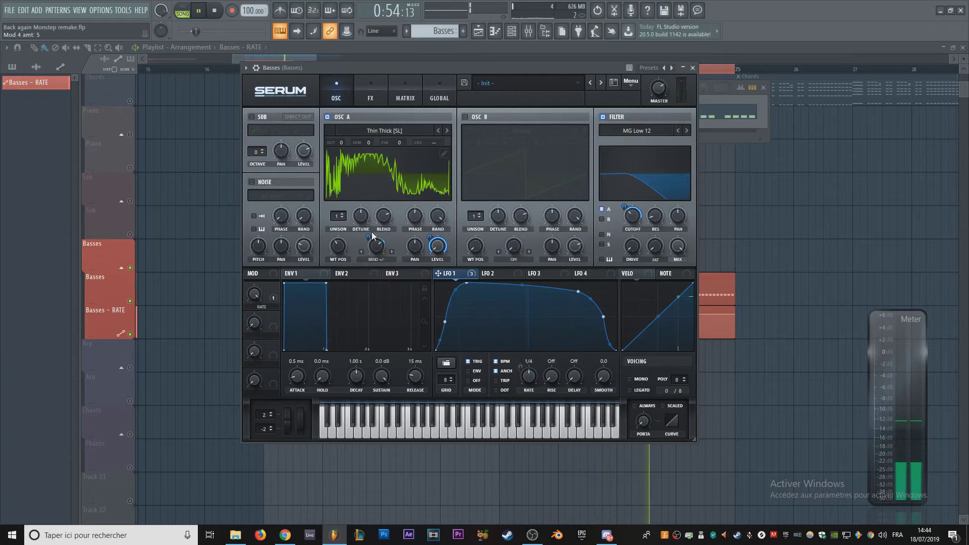
{"action": "left_click_drag", "start_coordinate": [379, 67], "coordinate": [352, 62]}
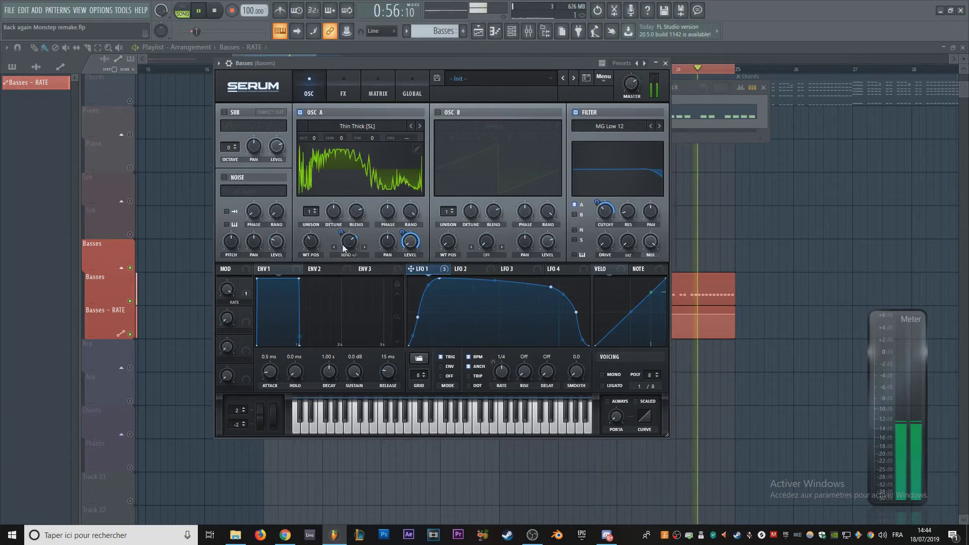
{"action": "left_click_drag", "start_coordinate": [343, 228], "coordinate": [343, 229]}
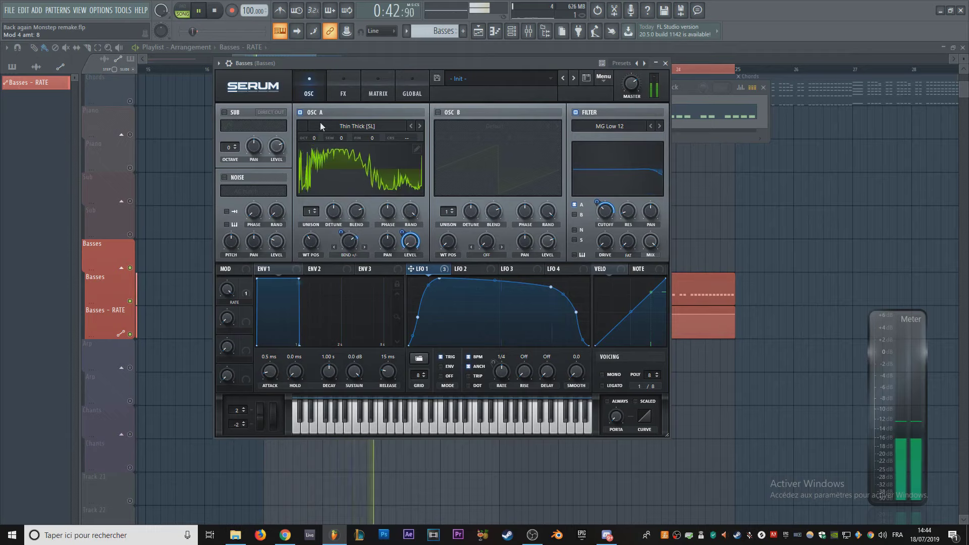
Step: Enable the noise oscillator with the AC hum1 sample and assign LFO 1 to its level
{"action": "left_click", "coordinate": [225, 178]}
{"action": "left_click_drag", "start_coordinate": [429, 273], "coordinate": [271, 273]}
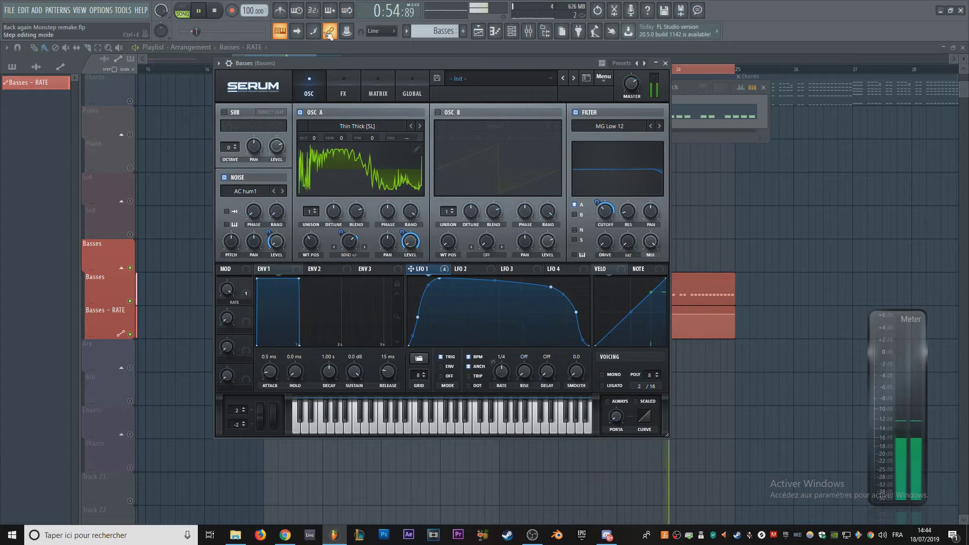
Step: Enable Serum's Hyper/Dimension effect and set the Dimension mix to 31%
{"action": "left_click", "coordinate": [343, 90]}
{"action": "left_click", "coordinate": [228, 114]}
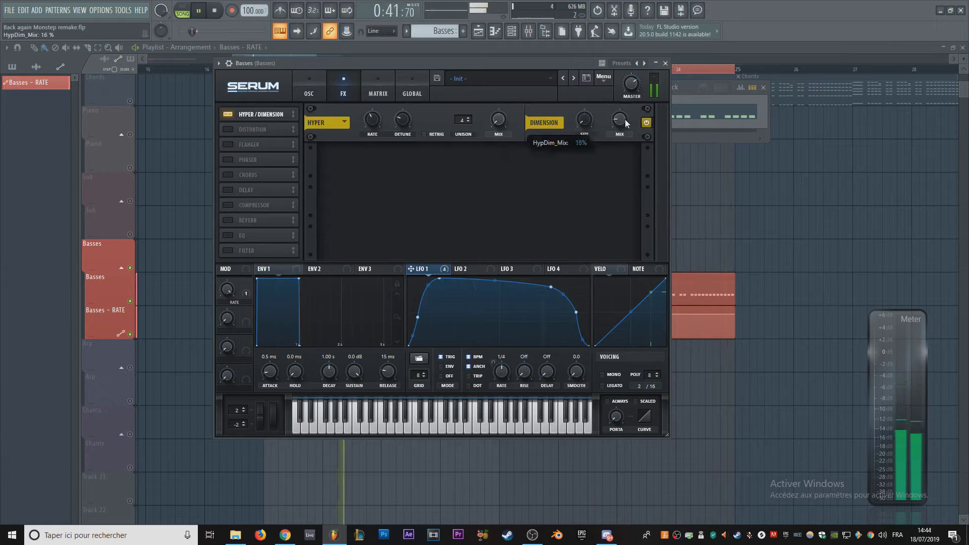
{"action": "left_click_drag", "start_coordinate": [622, 121], "coordinate": [628, 110]}
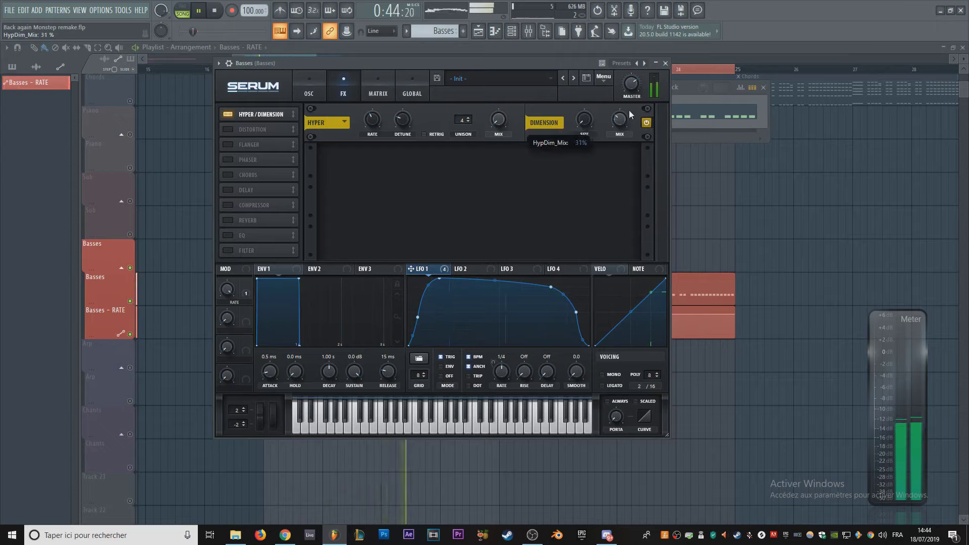
Step: Enable the Distortion effect in HardClip mode with the drive at 100%
{"action": "left_click", "coordinate": [228, 130]}
{"action": "left_click", "coordinate": [419, 162]}
{"action": "mouse_move", "coordinate": [550, 154]}
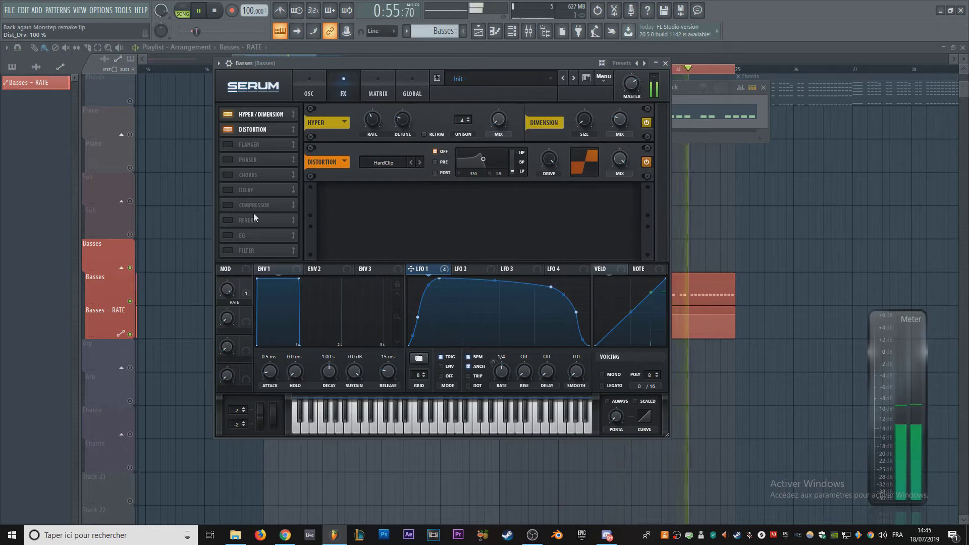
Step: Enable the Compressor effect in multiband mode and set its gain to 10.0
{"action": "left_click", "coordinate": [227, 205]}
{"action": "left_click", "coordinate": [528, 213]}
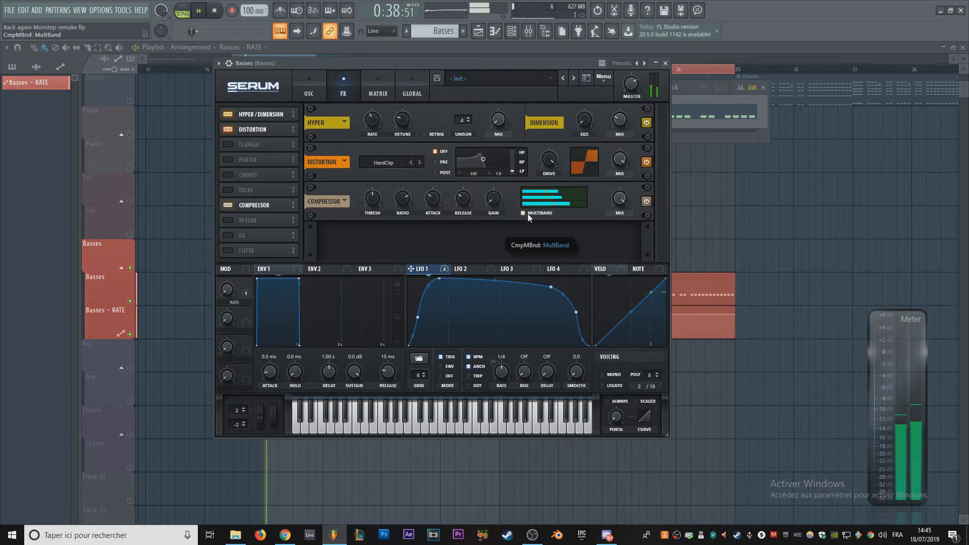
{"action": "mouse_move", "coordinate": [493, 199]}
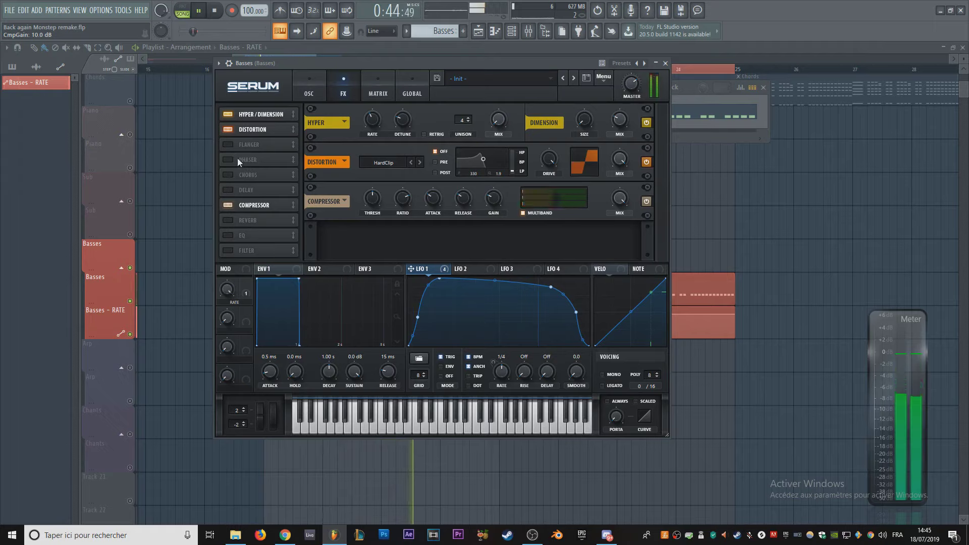
Step: Enable the Chorus effect, lower its rate and set its mix to 36%
{"action": "left_click", "coordinate": [228, 174]}
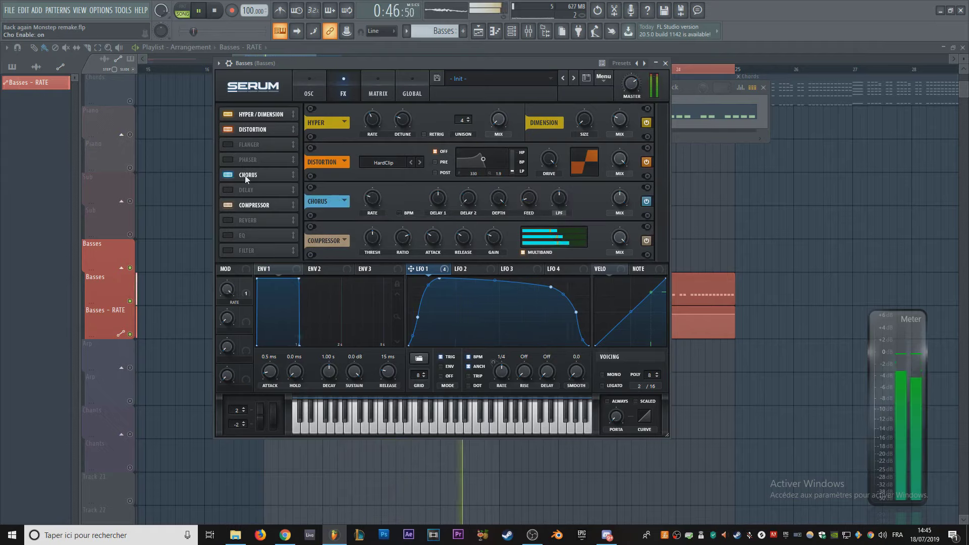
{"action": "left_click_drag", "start_coordinate": [362, 207], "coordinate": [358, 301]}
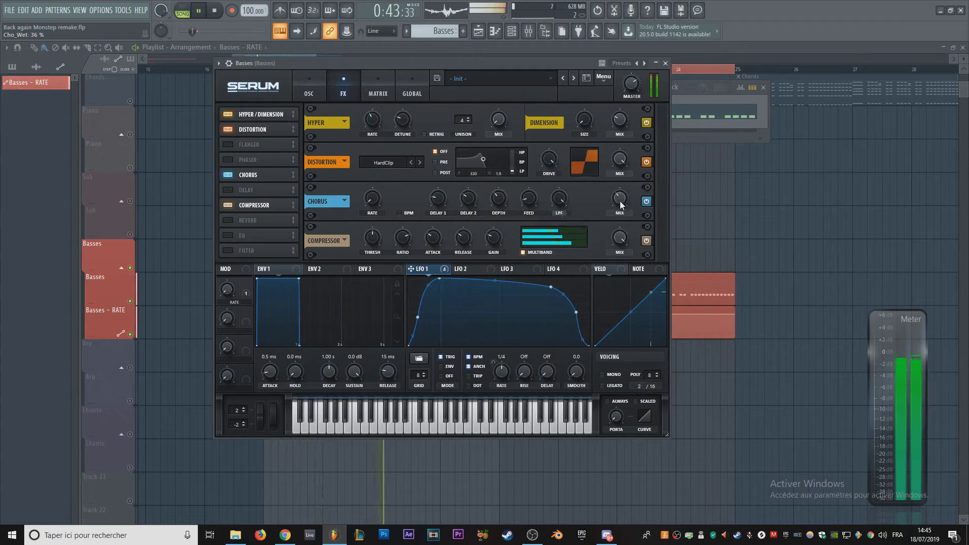
Step: Enable the Delay effect with BPM sync off, both times linked at 22.81 ms and feedback at 17%
{"action": "left_click", "coordinate": [234, 189]}
{"action": "left_click", "coordinate": [398, 204]}
{"action": "left_click", "coordinate": [402, 213]}
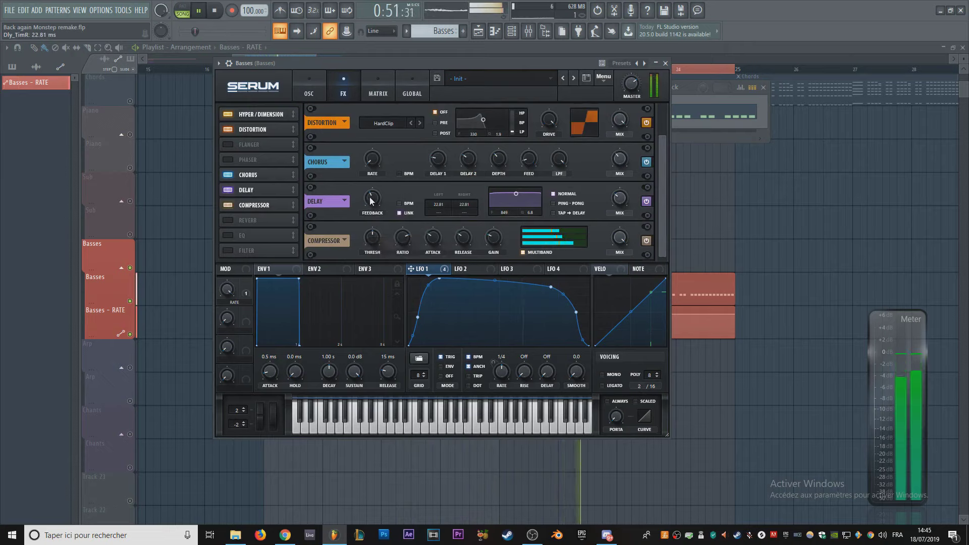
{"action": "left_click_drag", "start_coordinate": [375, 202], "coordinate": [366, 223]}
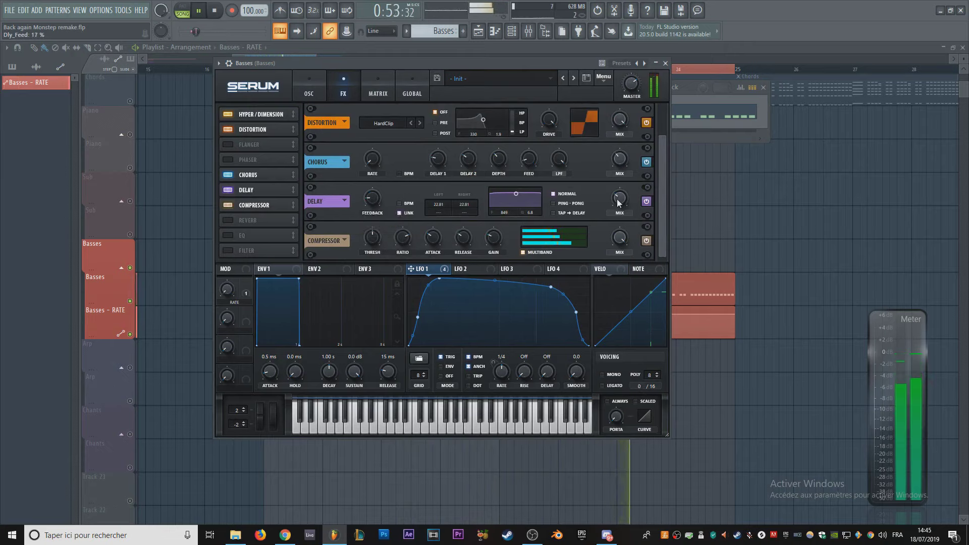
Step: Enable the EQ effect and set its low band to a low-cut shape, adjusting that band's Q
{"action": "left_click", "coordinate": [228, 233]}
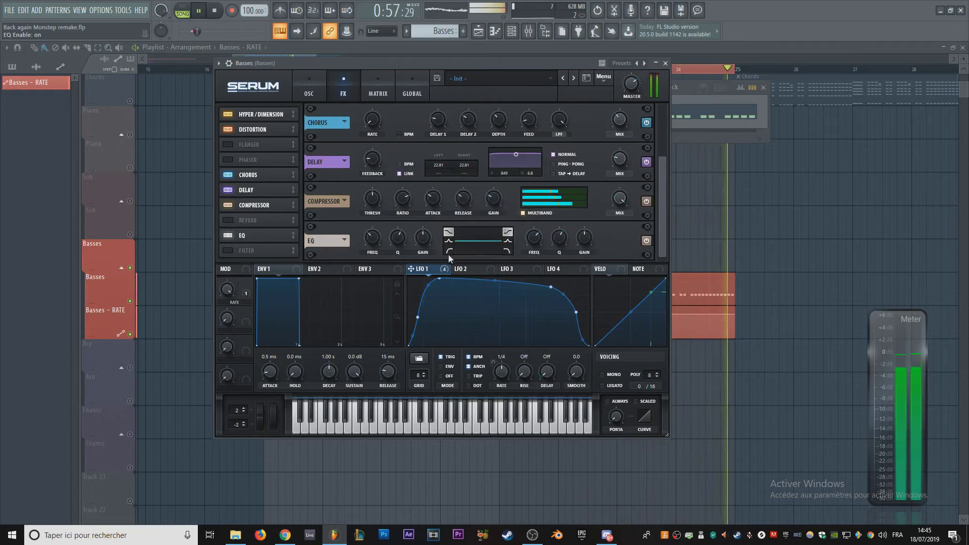
{"action": "mouse_move", "coordinate": [399, 237]}
{"action": "left_mouse_down"}
{"action": "mouse_move", "coordinate": [380, 245]}
{"action": "mouse_move", "coordinate": [400, 233]}
{"action": "left_mouse_up"}
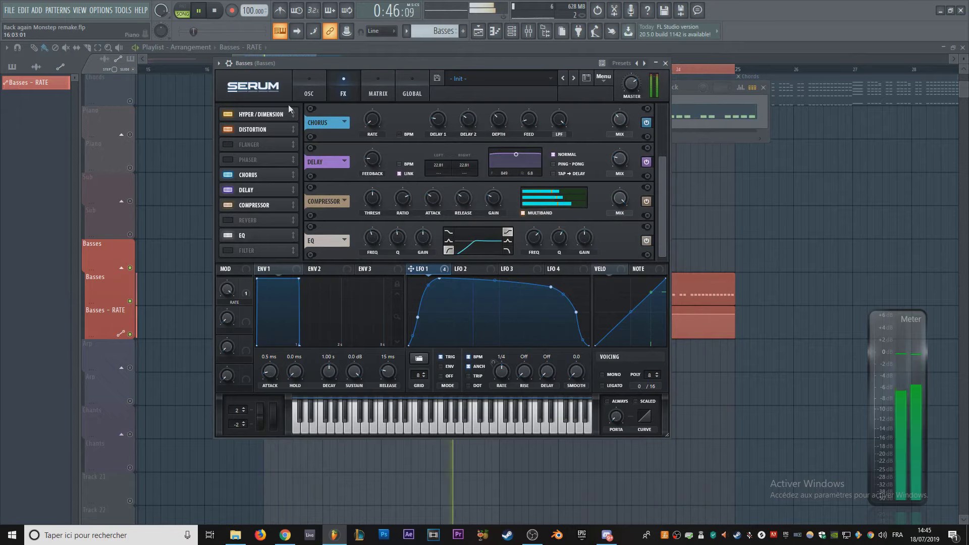
Step: Assign LFO 1 as the modulation source of the sub oscillator's level
{"action": "left_click", "coordinate": [308, 87]}
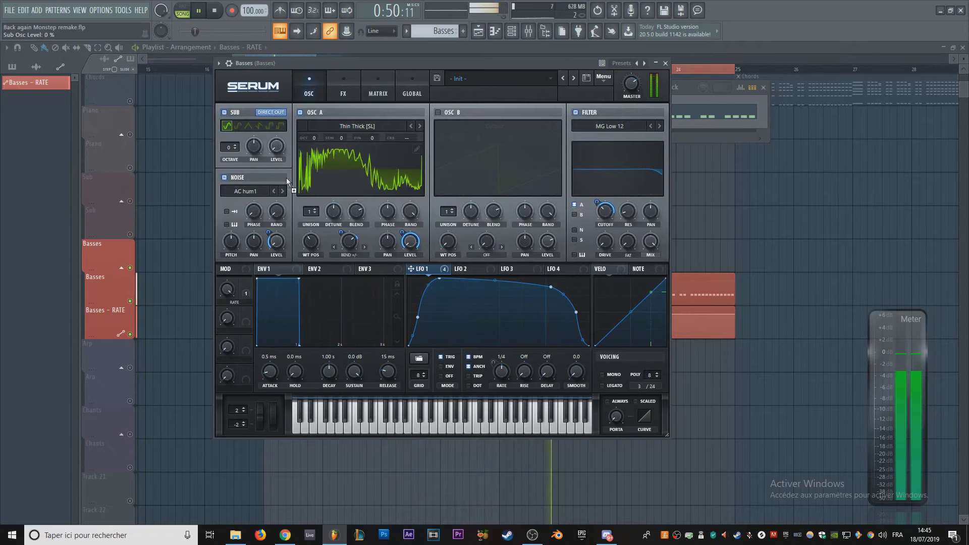
{"action": "right_click", "coordinate": [276, 146]}
{"action": "left_click", "coordinate": [303, 167]}
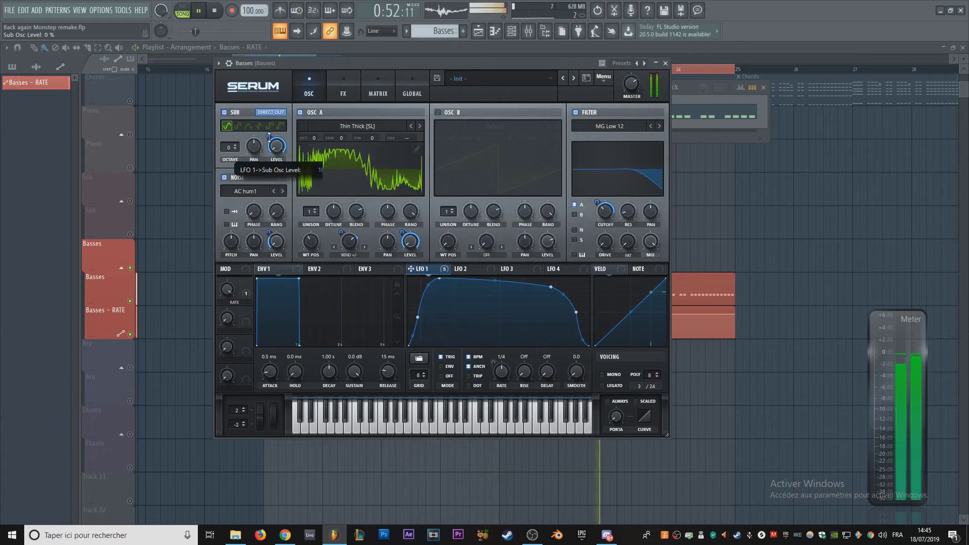
Step: Route the noise oscillator through the filter and set LFO 1's modulation amount on the filter cutoff to 43
{"action": "left_click", "coordinate": [575, 205]}
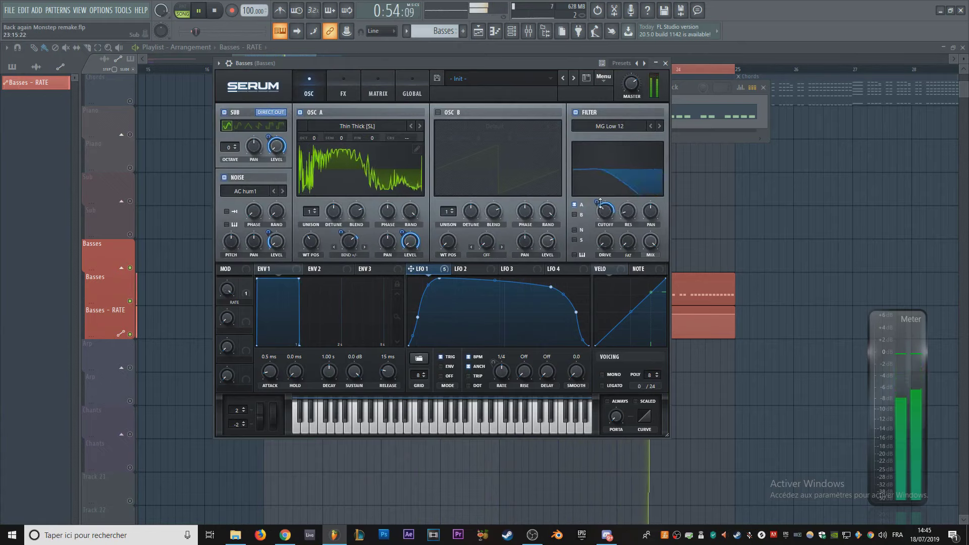
{"action": "left_click_drag", "start_coordinate": [600, 203], "coordinate": [599, 211]}
{"action": "left_click", "coordinate": [574, 229]}
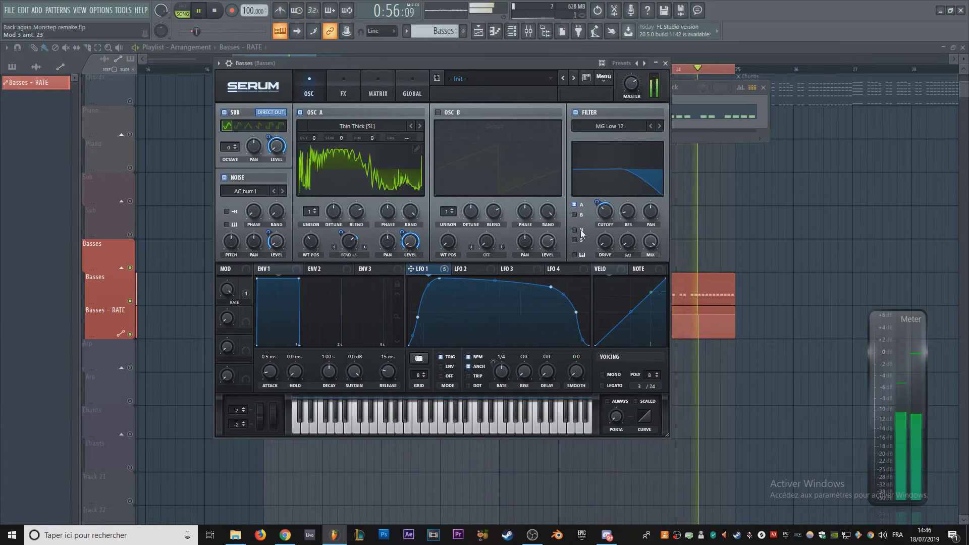
{"action": "left_click_drag", "start_coordinate": [600, 211], "coordinate": [596, 192]}
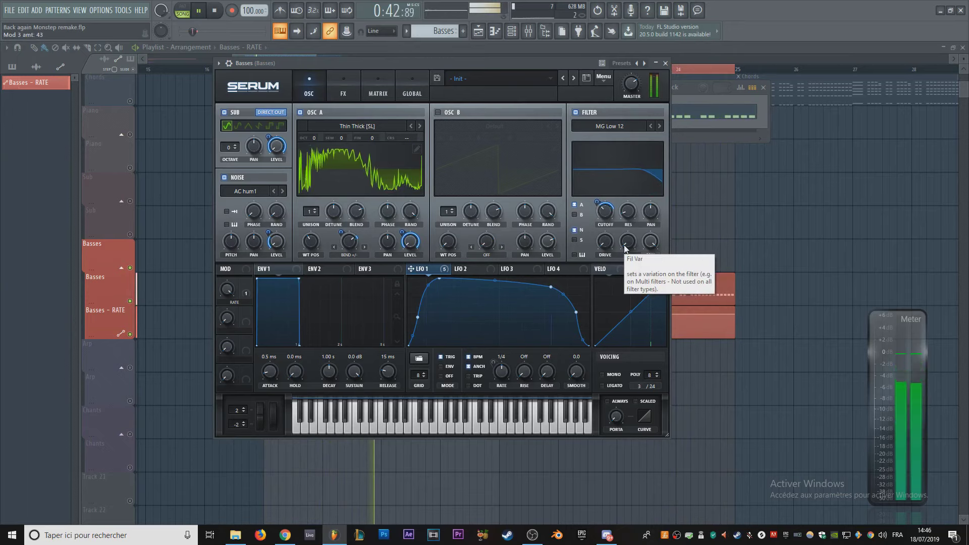
Step: Enable the Filter effect, place it between Delay and Compressor, and set its cutoff to 54 Hz
{"action": "left_click", "coordinate": [342, 93]}
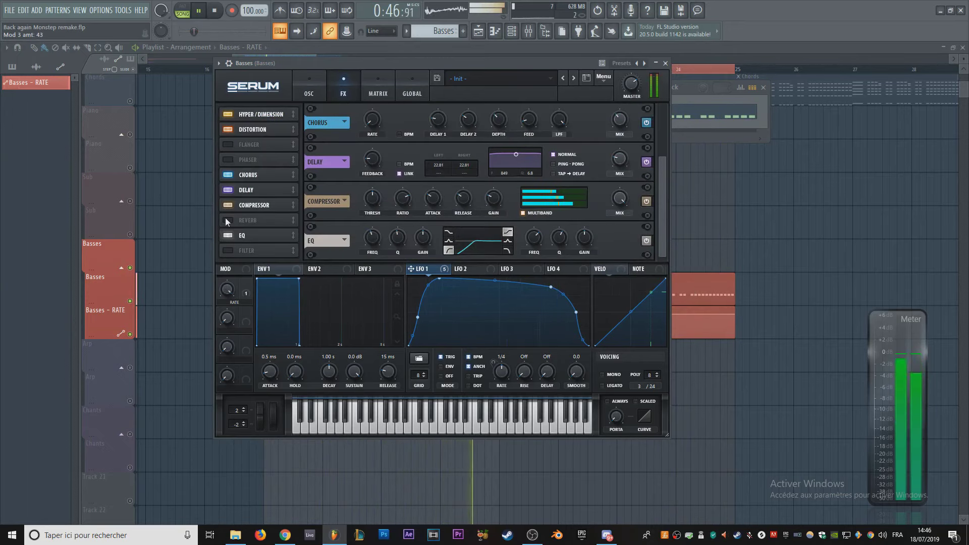
{"action": "left_click", "coordinate": [236, 248]}
{"action": "left_click_drag", "start_coordinate": [255, 250], "coordinate": [265, 202]}
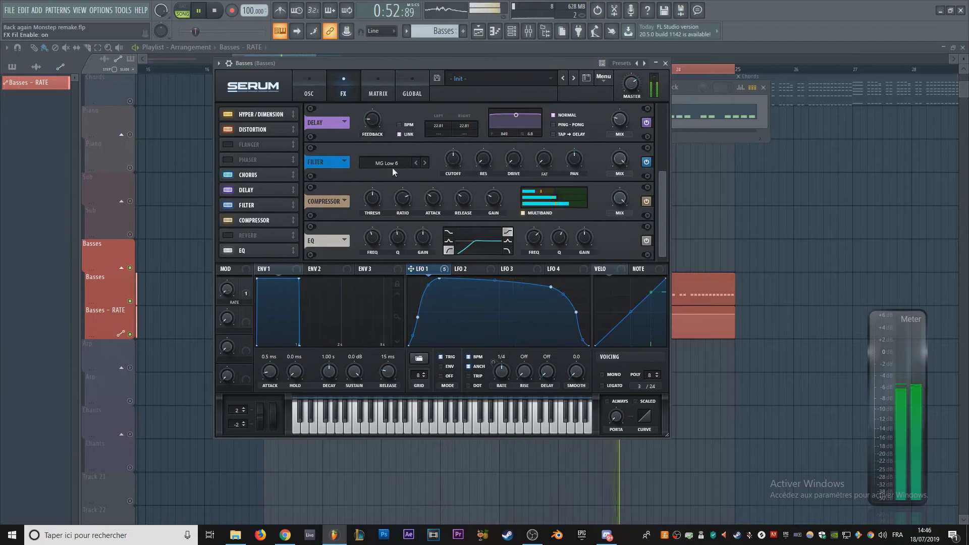
{"action": "left_click_drag", "start_coordinate": [453, 168], "coordinate": [472, 202]}
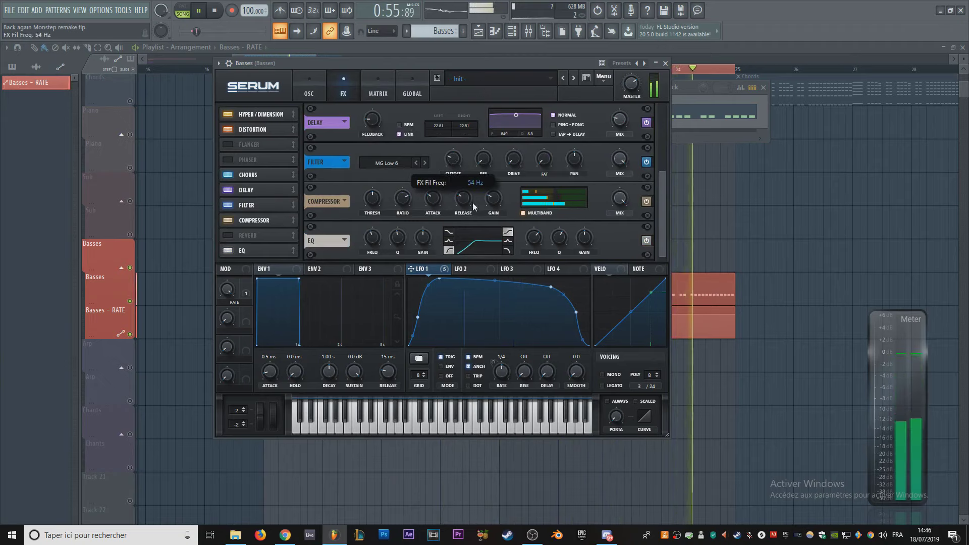
Step: Change the Filter effect's type to Band 24, modulate its cutoff with LFO 1 and set its resonance to 18%
{"action": "left_click", "coordinate": [387, 160]}
{"action": "mouse_move", "coordinate": [393, 174]}
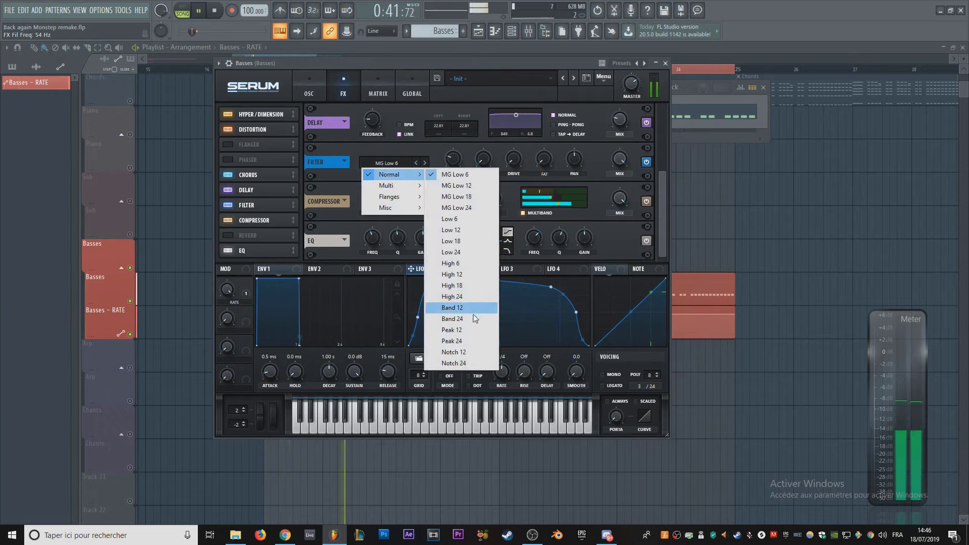
{"action": "left_click", "coordinate": [452, 319]}
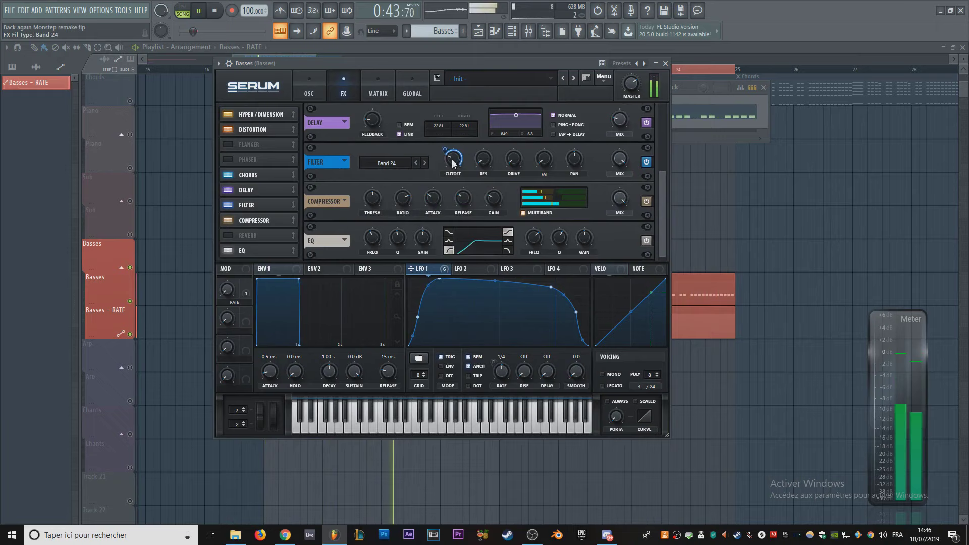
{"action": "mouse_move", "coordinate": [453, 163]}
{"action": "left_mouse_down"}
{"action": "mouse_move", "coordinate": [449, 177]}
{"action": "mouse_move", "coordinate": [455, 160]}
{"action": "left_mouse_up"}
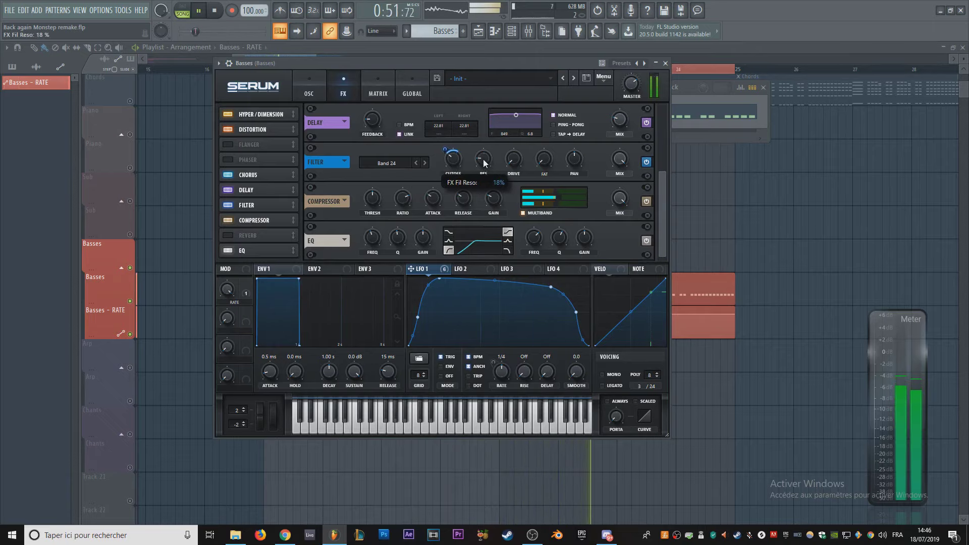
Step: Raise LFO 1's modulation amount on the oscillator section's filter cutoff to 73
{"action": "left_click", "coordinate": [305, 93]}
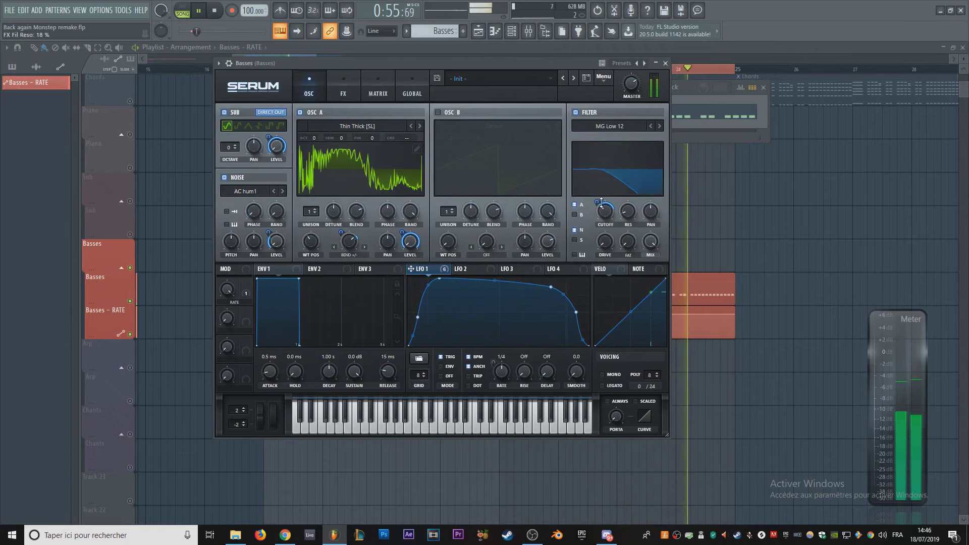
{"action": "left_click_drag", "start_coordinate": [602, 200], "coordinate": [601, 190]}
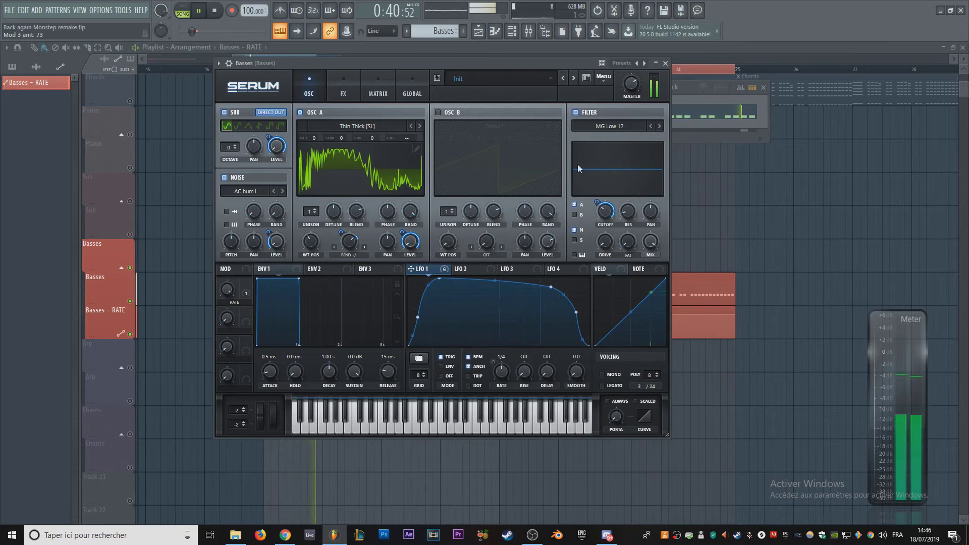
Step: Route the Basses mixer track to the FAT RAACK track instead of the Sidechain track
{"action": "left_click", "coordinate": [528, 31]}
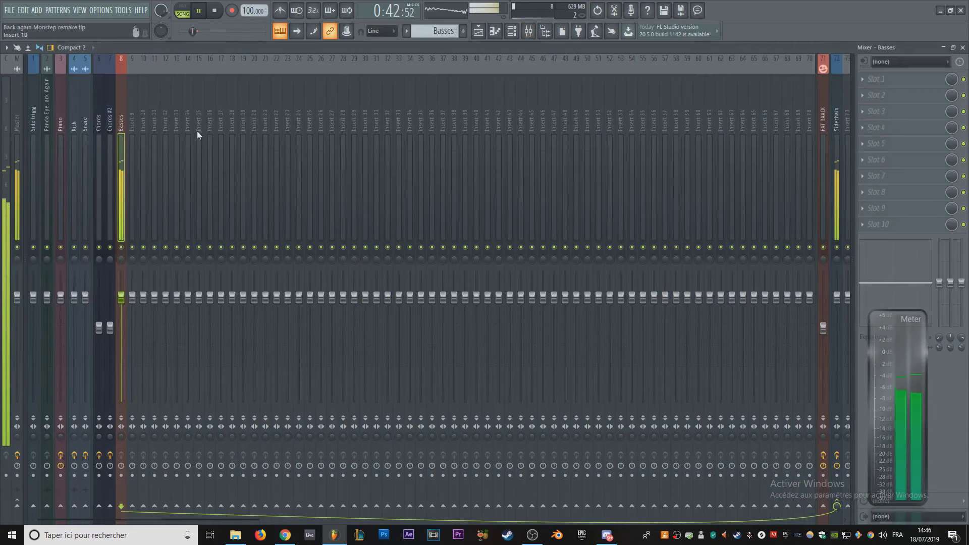
{"action": "left_click", "coordinate": [838, 504]}
{"action": "left_click", "coordinate": [822, 505]}
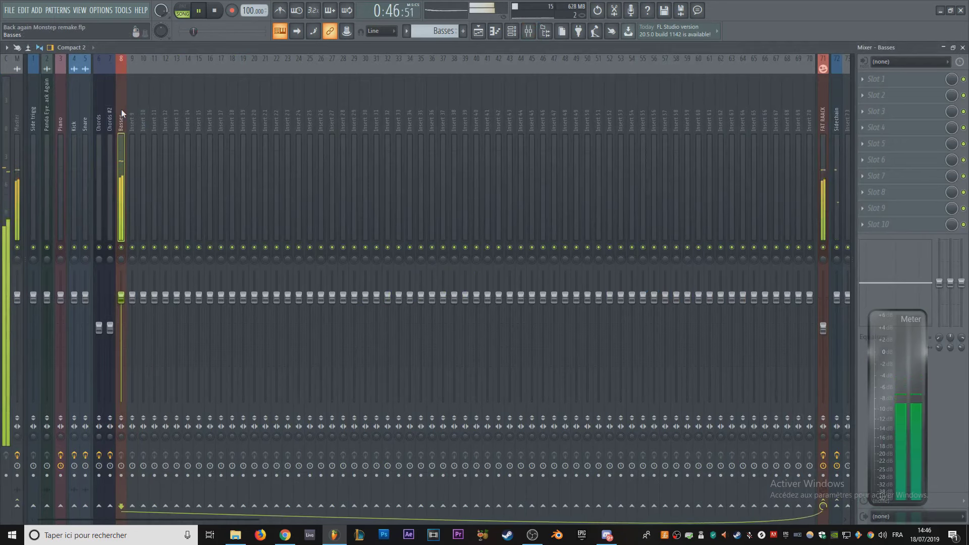
Step: Add Fruity Parametric EQ 2 to the Basses track, cutting the lowest lows, boosting band 2 and the high shelf, and dipping bands 4 and 6
{"action": "left_click", "coordinate": [876, 80]}
{"action": "left_click", "coordinate": [800, 100]}
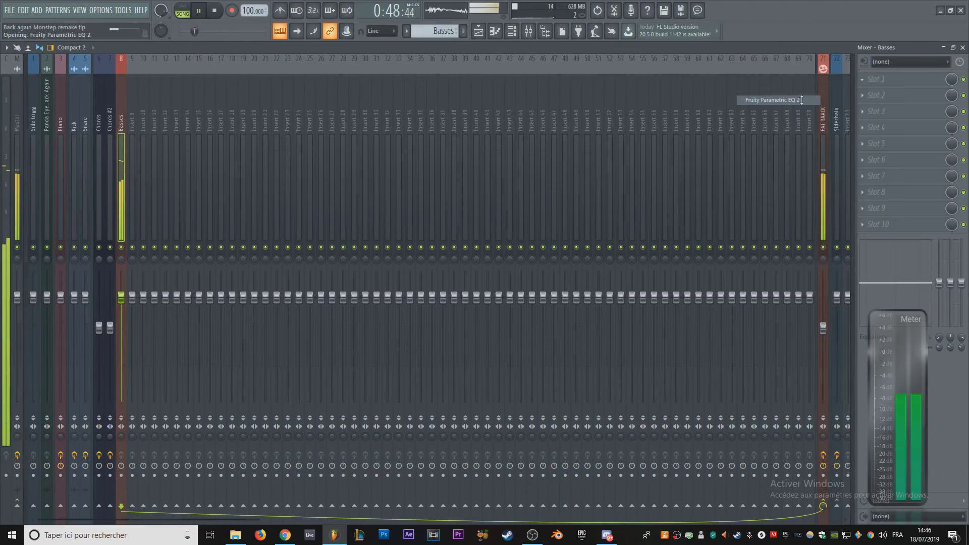
{"action": "scroll", "coordinate": [247, 122], "scroll_direction": "down", "scroll_amount": 3}
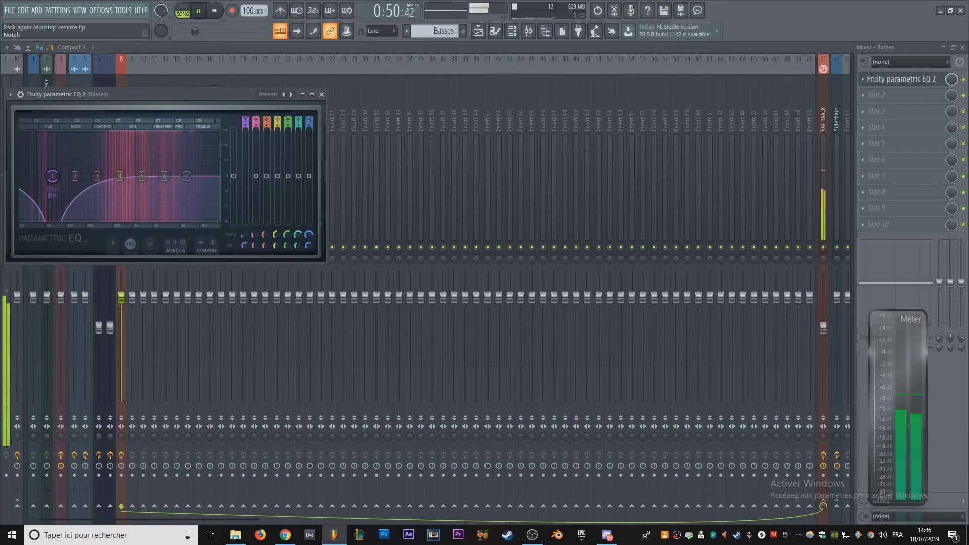
{"action": "left_click_drag", "start_coordinate": [208, 103], "coordinate": [428, 95]}
{"action": "mouse_move", "coordinate": [273, 168]}
{"action": "left_mouse_down"}
{"action": "mouse_move", "coordinate": [246, 168]}
{"action": "mouse_move", "coordinate": [262, 162]}
{"action": "left_mouse_up"}
{"action": "left_click_drag", "start_coordinate": [271, 168], "coordinate": [268, 168]}
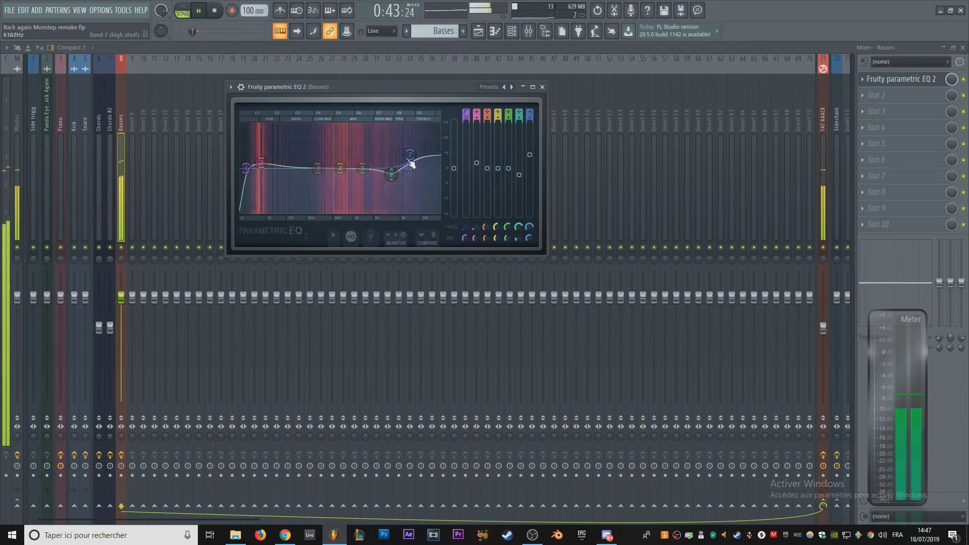
{"action": "mouse_move", "coordinate": [340, 168]}
{"action": "left_mouse_down"}
{"action": "mouse_move", "coordinate": [333, 160]}
{"action": "mouse_move", "coordinate": [339, 177]}
{"action": "left_mouse_up"}
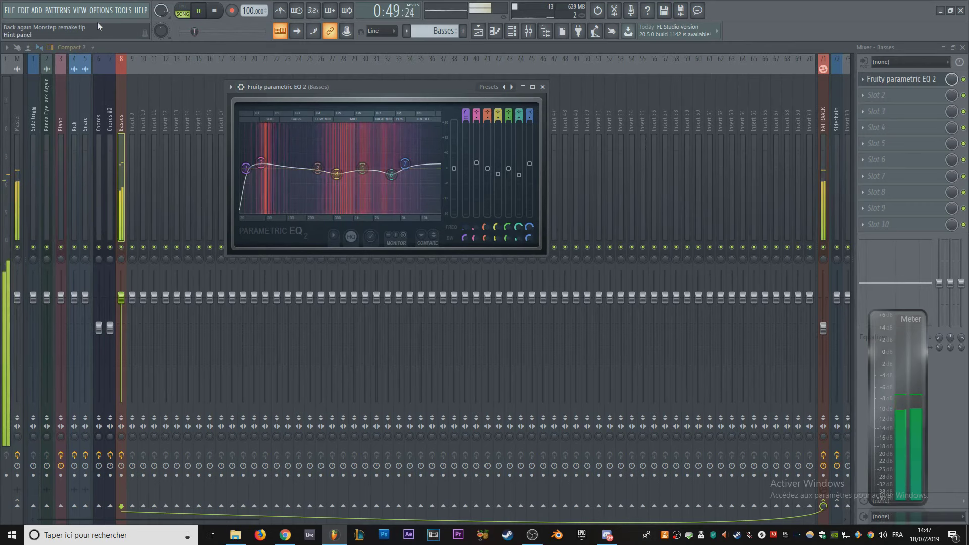
{"action": "left_click", "coordinate": [120, 12]}
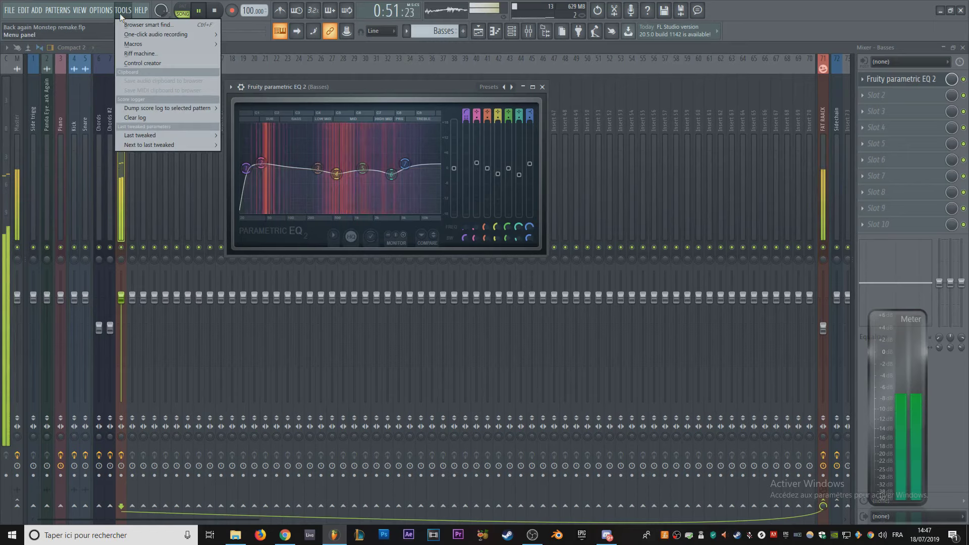
{"action": "left_click", "coordinate": [120, 13]}
{"action": "left_click", "coordinate": [511, 31]}
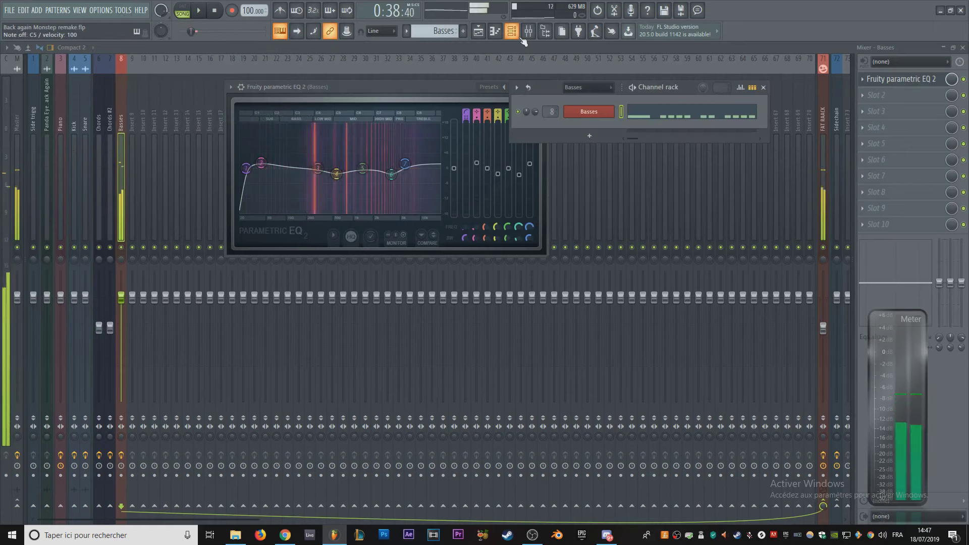
Step: Add Fruity Limiter to the Basses track's second slot and set its noise gate threshold to -37.2 dB
{"action": "left_click", "coordinate": [881, 96]}
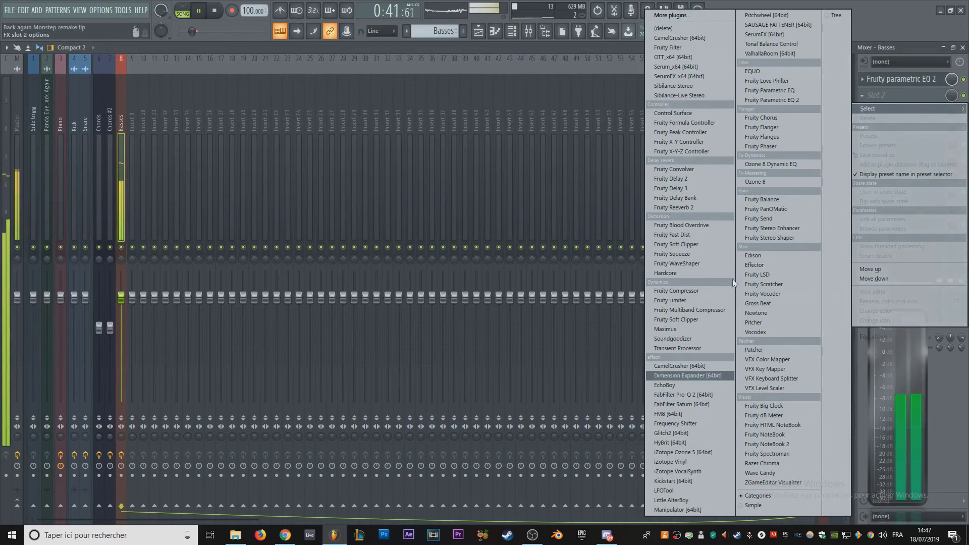
{"action": "left_click", "coordinate": [681, 301]}
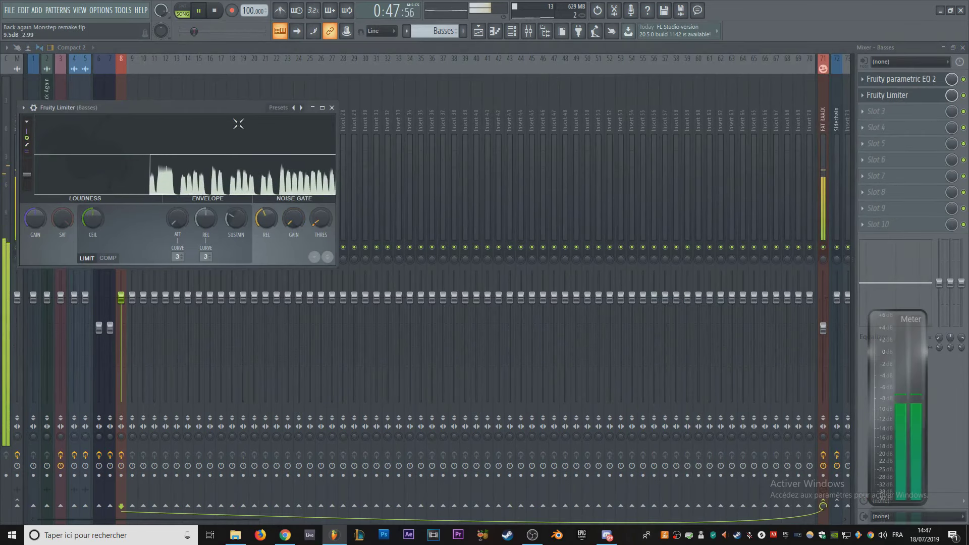
{"action": "left_click_drag", "start_coordinate": [227, 140], "coordinate": [453, 160]}
{"action": "left_click_drag", "start_coordinate": [547, 250], "coordinate": [546, 242]}
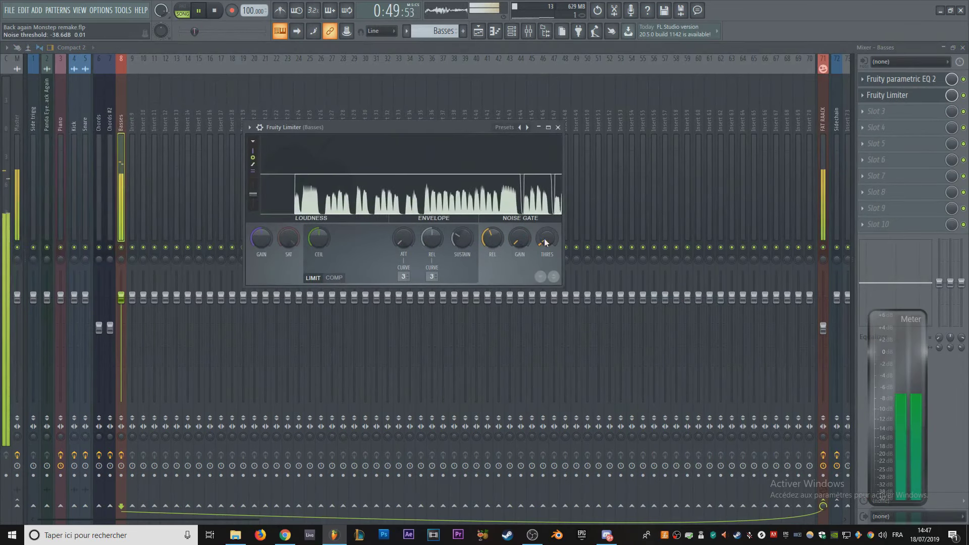
{"action": "scroll", "coordinate": [546, 243], "scroll_direction": "up", "scroll_amount": 2}
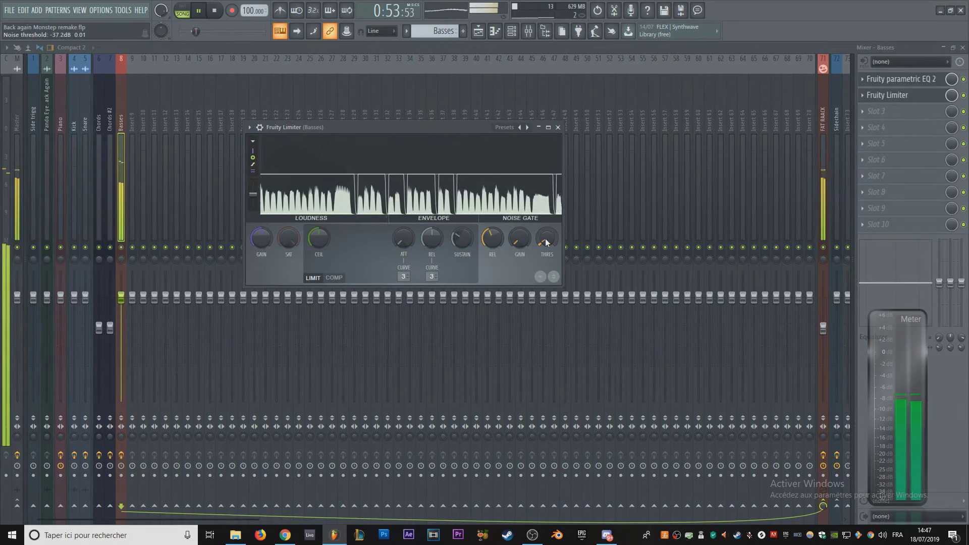
{"action": "left_click", "coordinate": [877, 112]}
{"action": "mouse_move", "coordinate": [881, 122]}
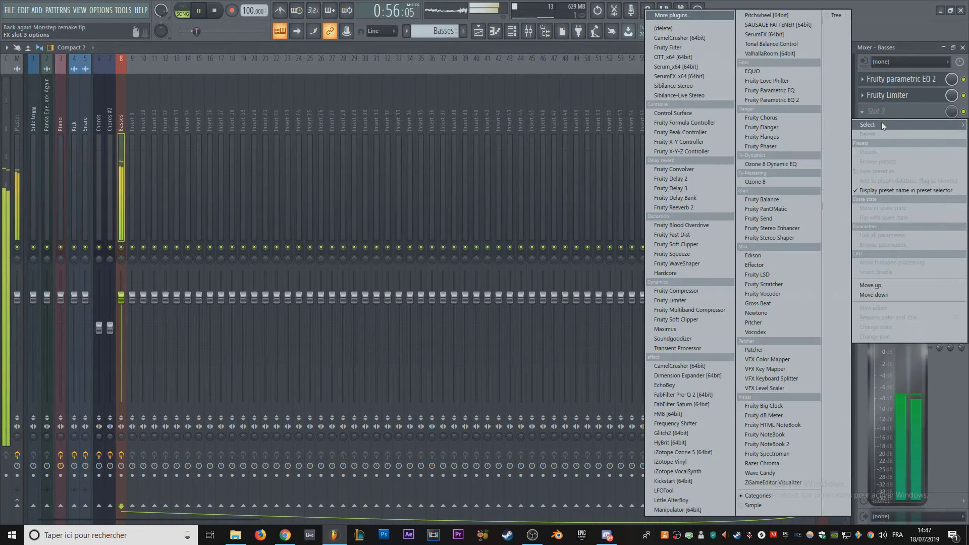
{"action": "left_click", "coordinate": [561, 49]}
Step: Route the FAT RAACK mixer track to the Sidechain track instead of the Master, and reselect the Basses track
{"action": "left_click", "coordinate": [821, 148]}
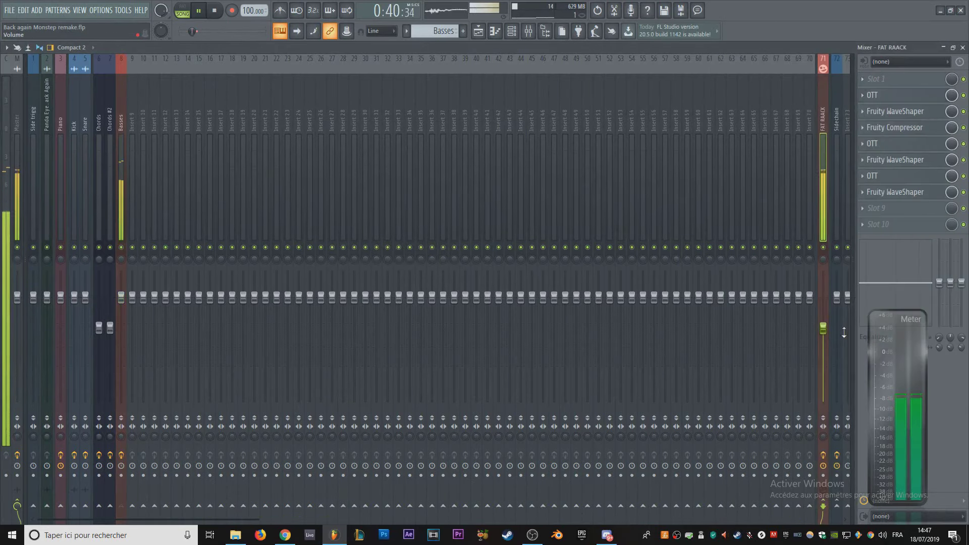
{"action": "left_click", "coordinate": [837, 504]}
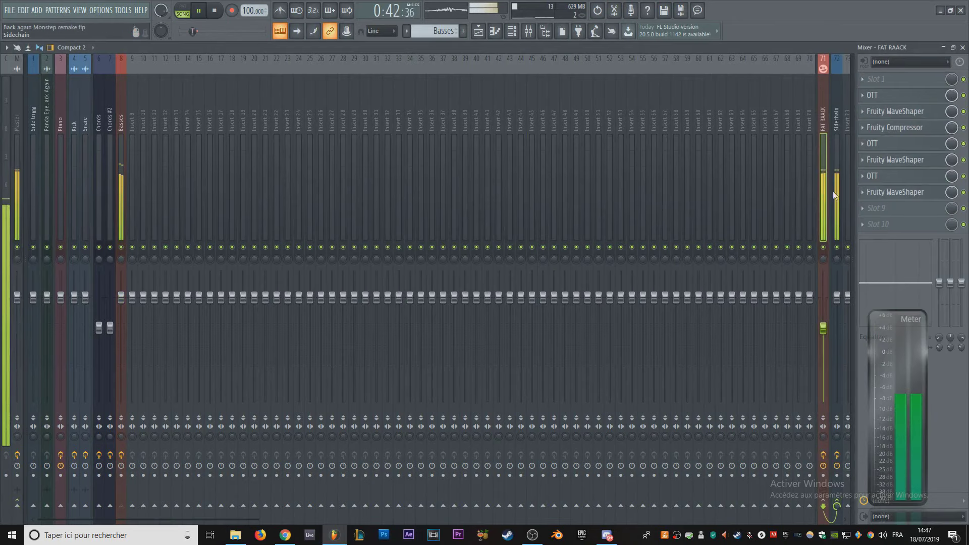
{"action": "left_click", "coordinate": [120, 162]}
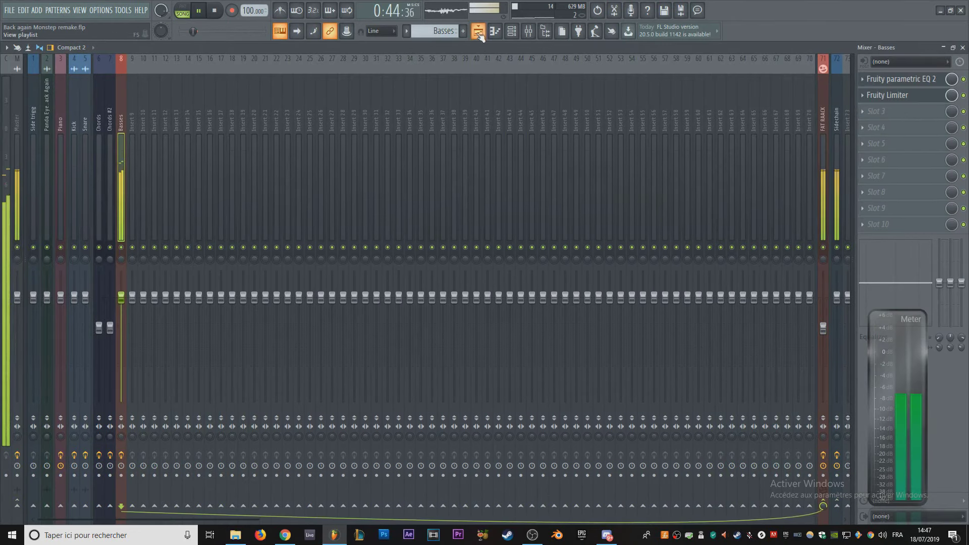
Step: Return to the playlist, unmute all tracks except the Panda Eyes reference track, and restart playback
{"action": "key", "text": "F5"}
{"action": "scroll", "coordinate": [313, 218], "scroll_direction": "down", "scroll_amount": 3}
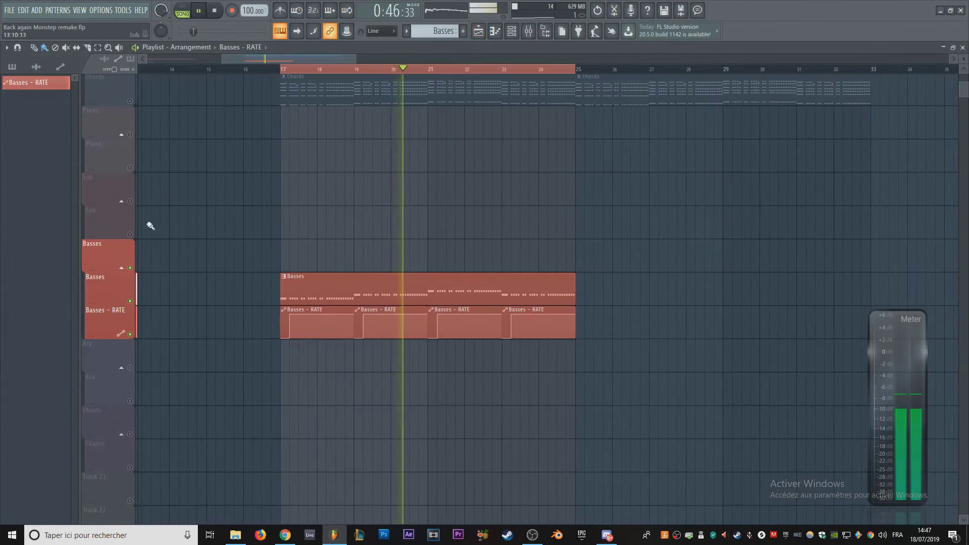
{"action": "key", "text": "space"}
{"action": "scroll", "coordinate": [273, 197], "scroll_direction": "up", "scroll_amount": 8}
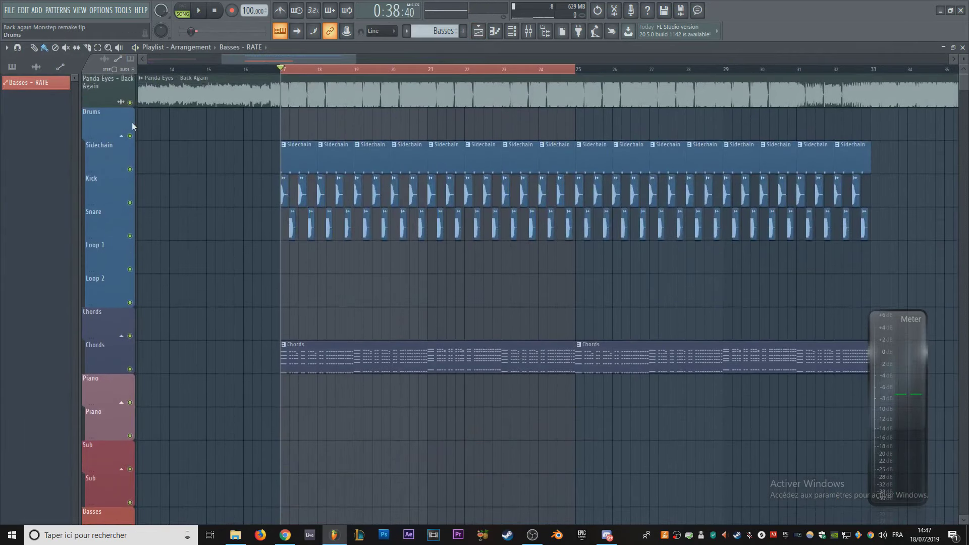
{"action": "key", "text": "space"}
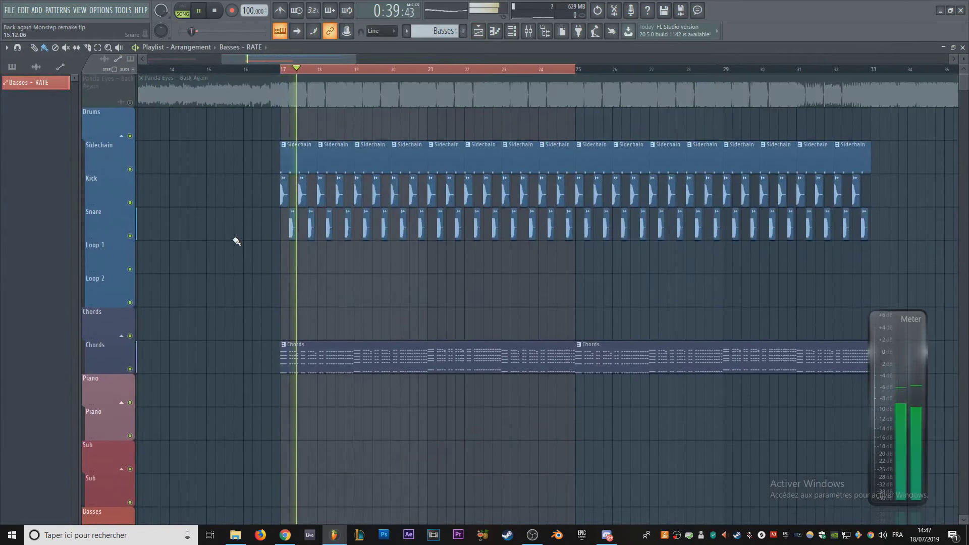
Step: Examine the drums, chords and basses in the arrangement during playback, and check their levels in the mixer
{"action": "scroll", "coordinate": [241, 231], "scroll_direction": "down", "scroll_amount": 3}
{"action": "scroll", "coordinate": [275, 225], "scroll_direction": "down", "scroll_amount": 3}
{"action": "scroll", "coordinate": [268, 216], "scroll_direction": "up", "scroll_amount": 3}
{"action": "scroll", "coordinate": [284, 223], "scroll_direction": "up", "scroll_amount": 3}
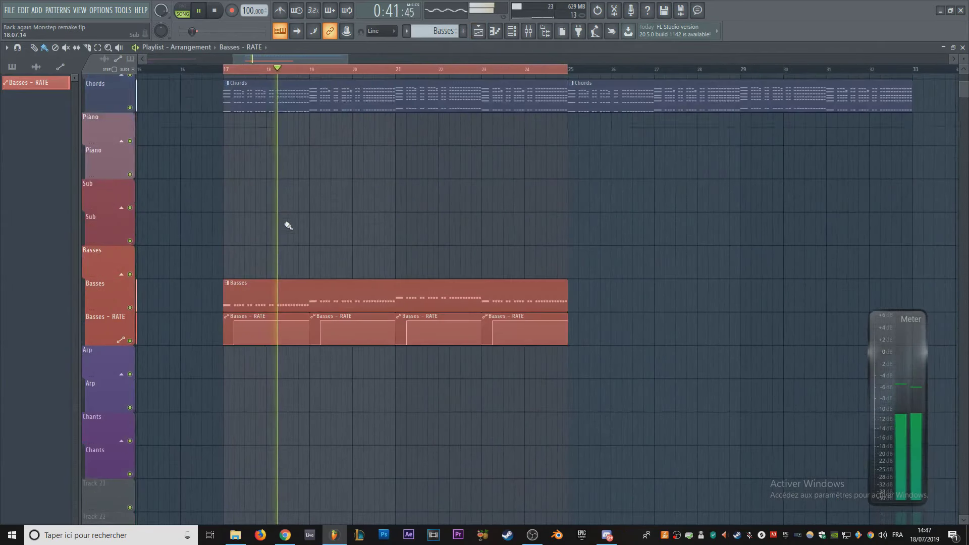
{"action": "scroll", "coordinate": [322, 243], "scroll_direction": "left", "scroll_amount": 4}
{"action": "scroll", "coordinate": [418, 231], "scroll_direction": "up", "scroll_amount": 3}
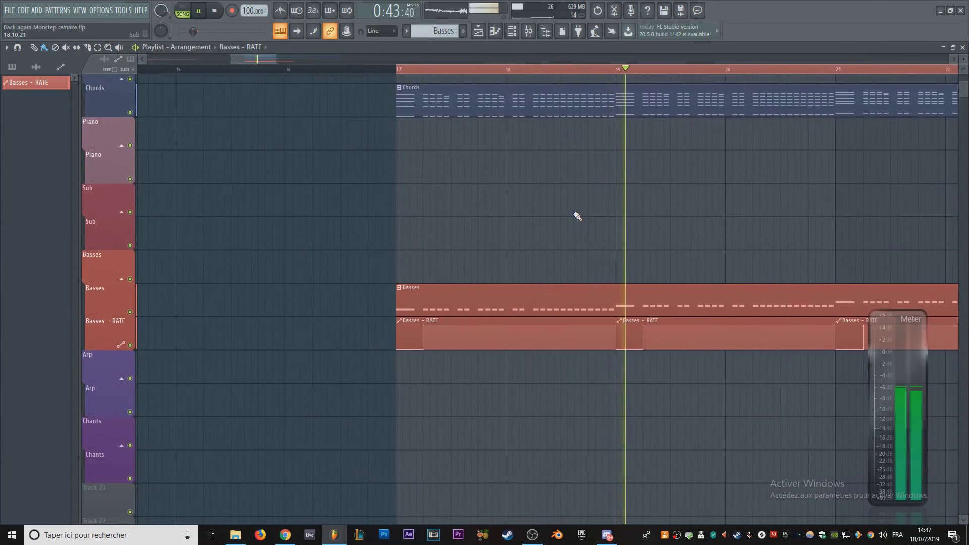
{"action": "scroll", "coordinate": [580, 212], "scroll_direction": "down", "scroll_amount": 3}
{"action": "left_click", "coordinate": [511, 31]}
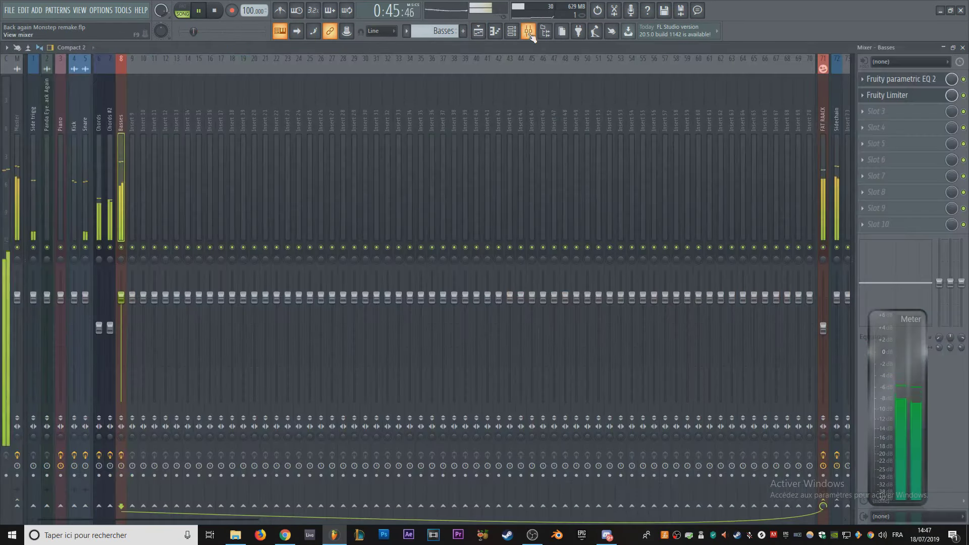
Step: Audition the Basses pattern on its own in pattern mode, and return to playing the full song
{"action": "left_click", "coordinate": [528, 31]}
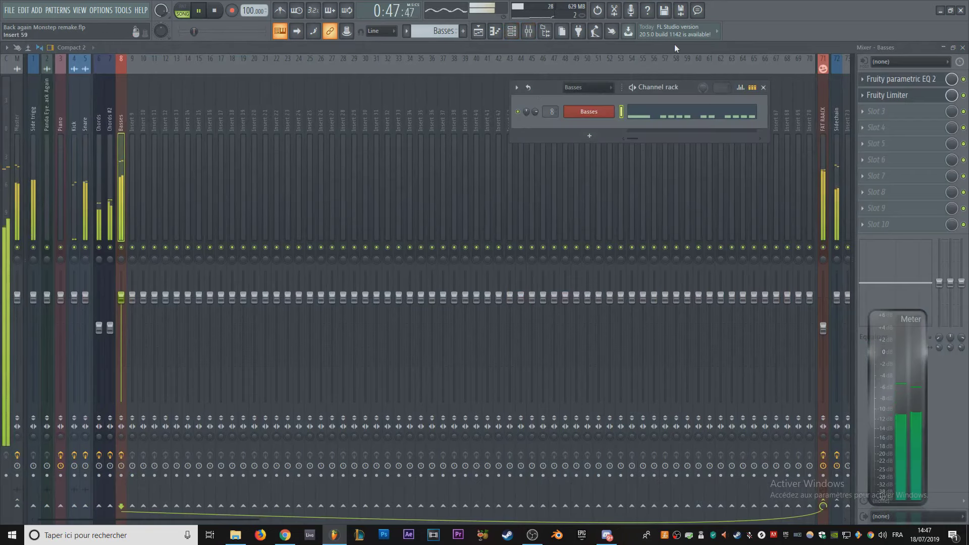
{"action": "left_click", "coordinate": [763, 88]}
{"action": "key", "text": "l"}
{"action": "key", "text": "F6"}
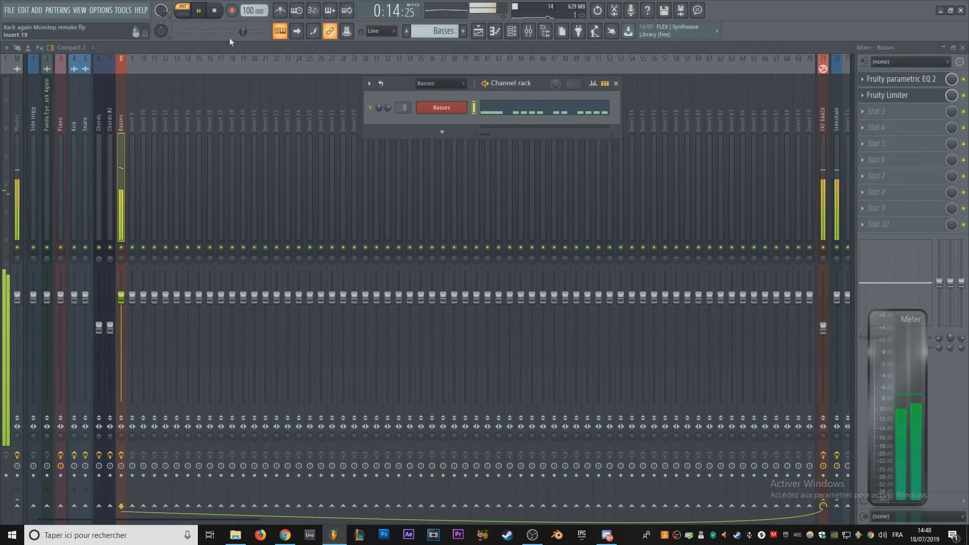
{"action": "key", "text": "l"}
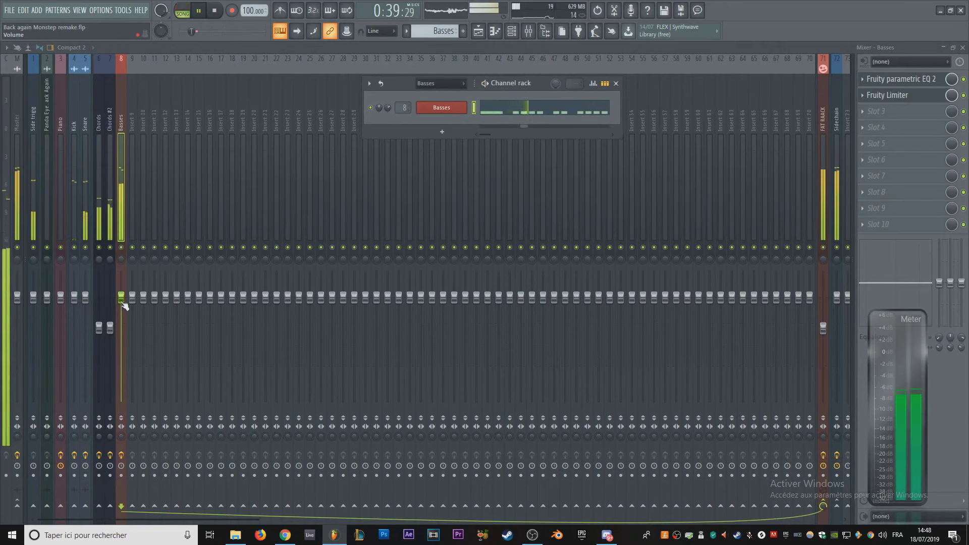
Step: Try lower volumes on the Basses mixer track, down to about -50.6 dB, and reset its fader to the default level
{"action": "left_click_drag", "start_coordinate": [121, 297], "coordinate": [123, 353]}
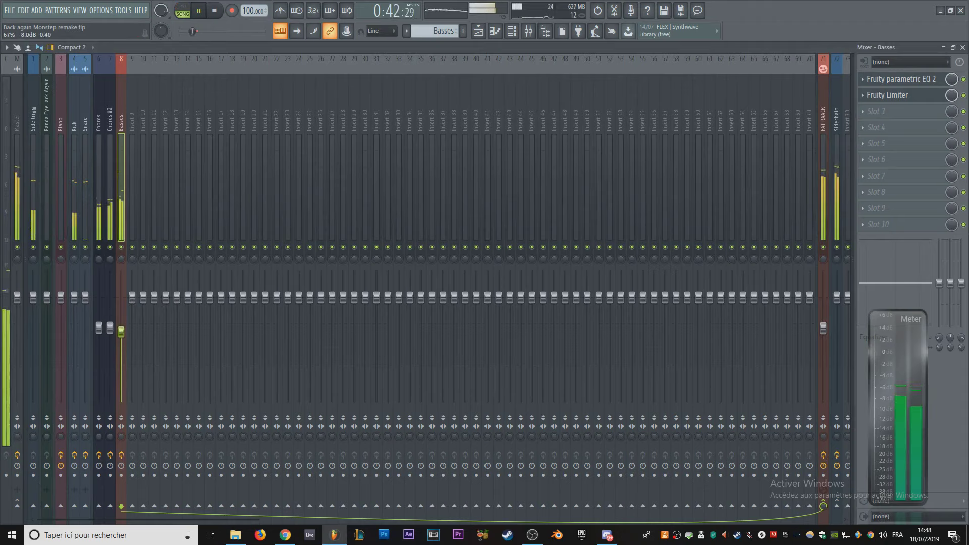
{"action": "left_click_drag", "start_coordinate": [124, 336], "coordinate": [125, 390]}
{"action": "left_click", "coordinate": [124, 405]}
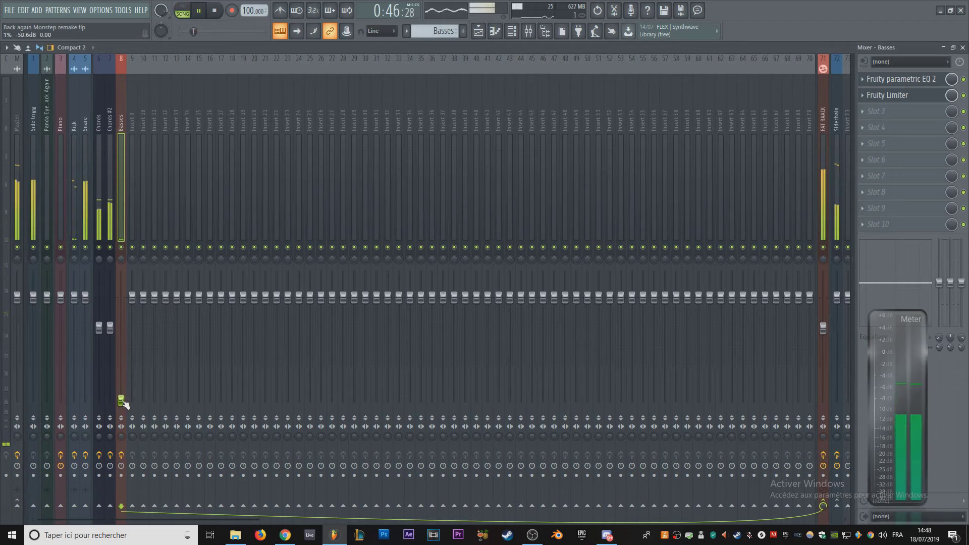
{"action": "left_click_drag", "start_coordinate": [125, 406], "coordinate": [125, 302]}
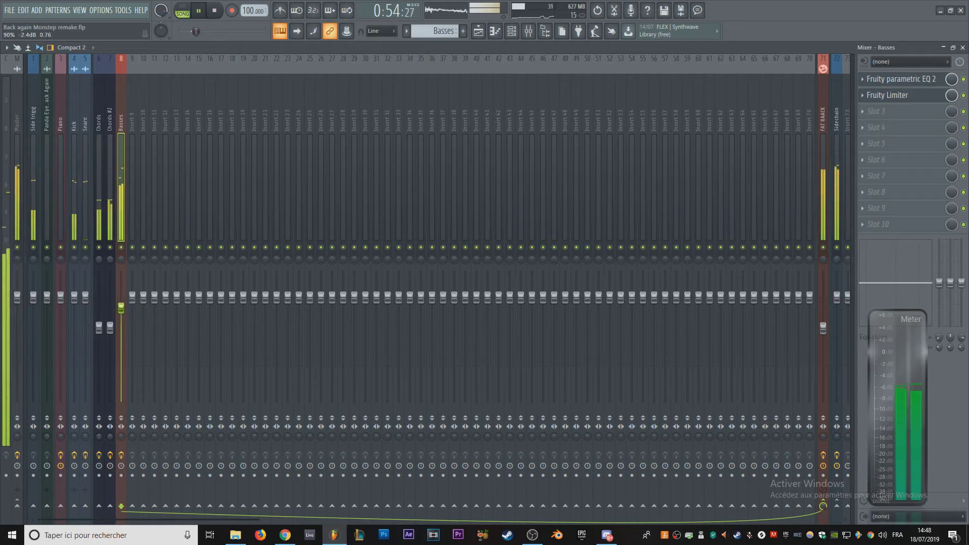
{"action": "right_click", "coordinate": [123, 309]}
{"action": "left_click", "coordinate": [139, 312]}
Step: Test the FAT RAACK mixer track at a volume of about -13.4 dB, and raise its fader again
{"action": "left_click_drag", "start_coordinate": [823, 328], "coordinate": [827, 367]}
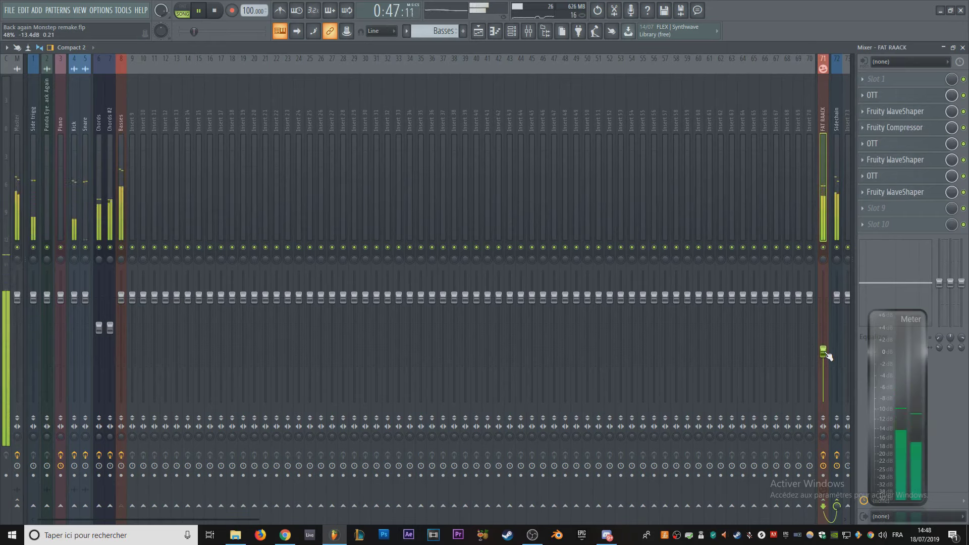
{"action": "right_click", "coordinate": [828, 353]}
{"action": "left_click_drag", "start_coordinate": [827, 353], "coordinate": [823, 336]}
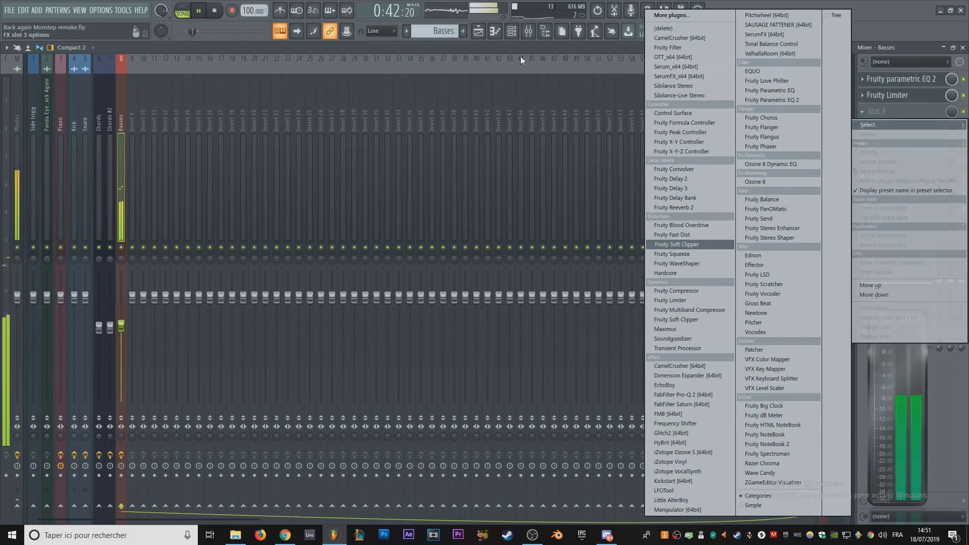
Step: Open the Basses track's Fruity Limiter and lower its ceiling until the bass peaks are limited
{"action": "left_click", "coordinate": [897, 93]}
{"action": "left_click", "coordinate": [897, 94]}
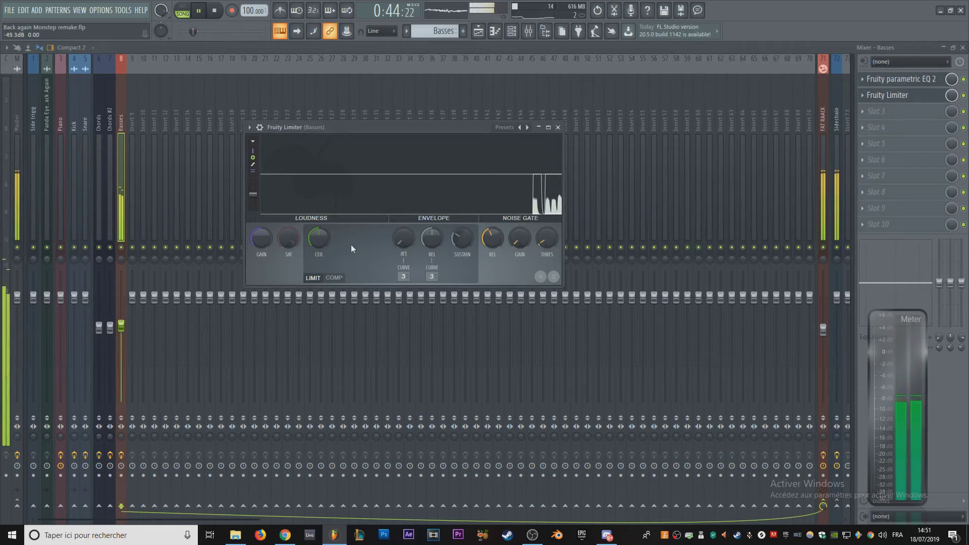
{"action": "left_click_drag", "start_coordinate": [318, 238], "coordinate": [319, 250]}
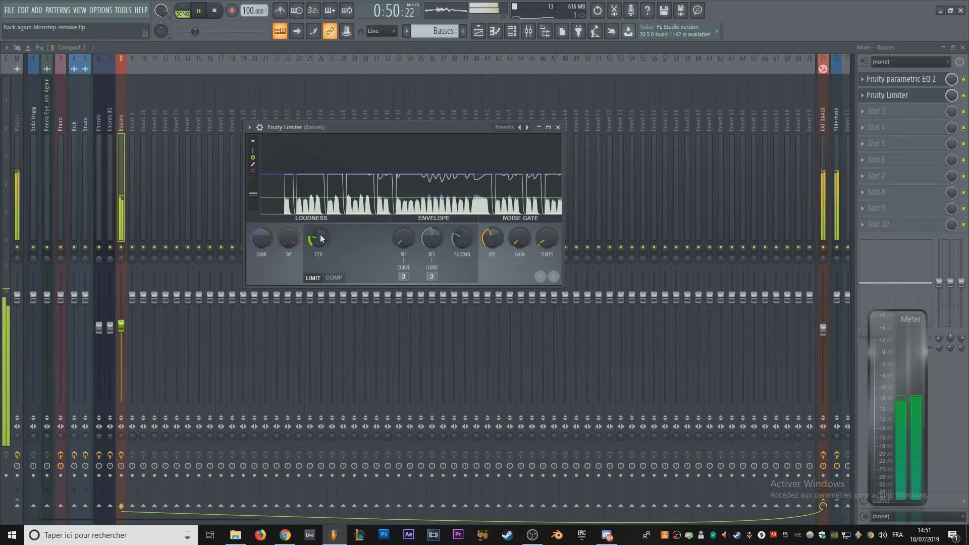
Step: Add a Transient Processor to the Basses track's third slot and set its attack to -100%
{"action": "left_click", "coordinate": [876, 111]}
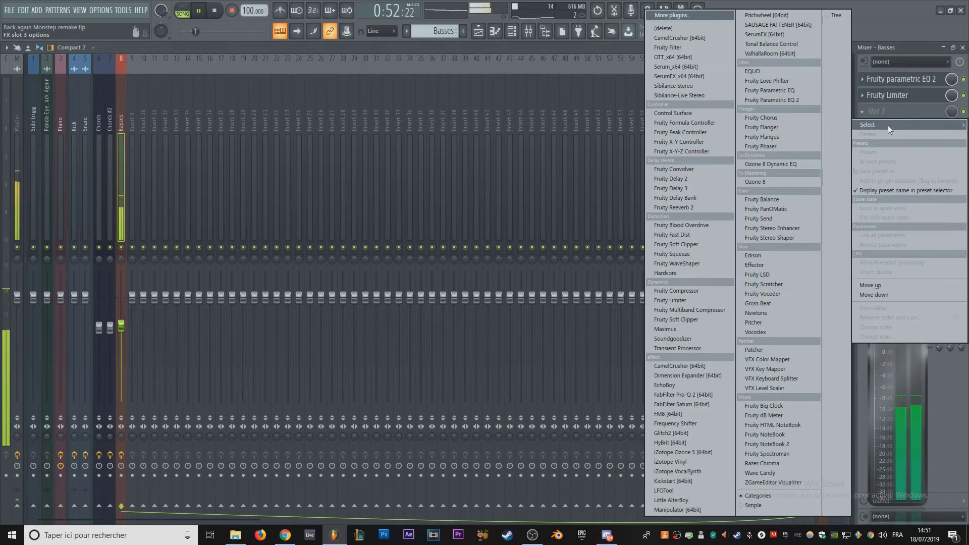
{"action": "left_click", "coordinate": [689, 349]}
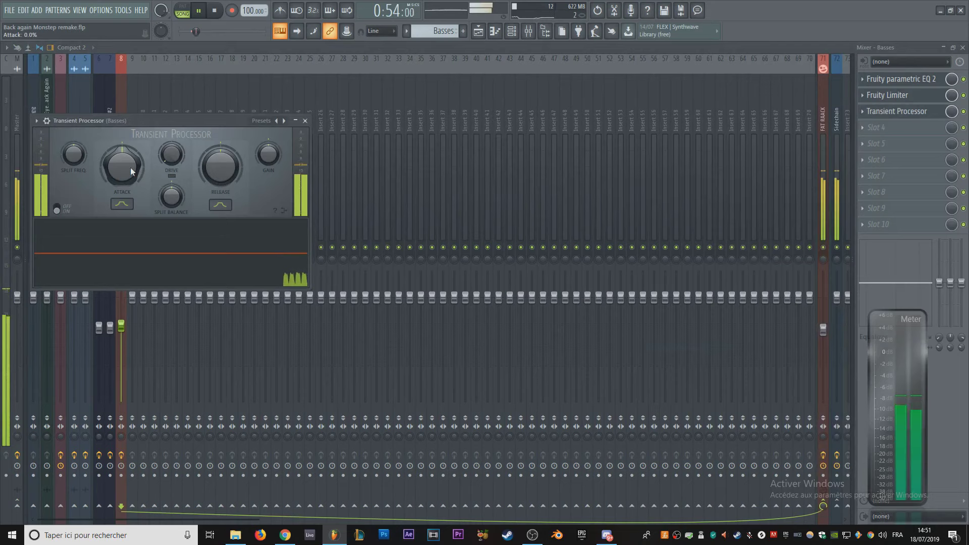
{"action": "left_click_drag", "start_coordinate": [141, 122], "coordinate": [377, 78]}
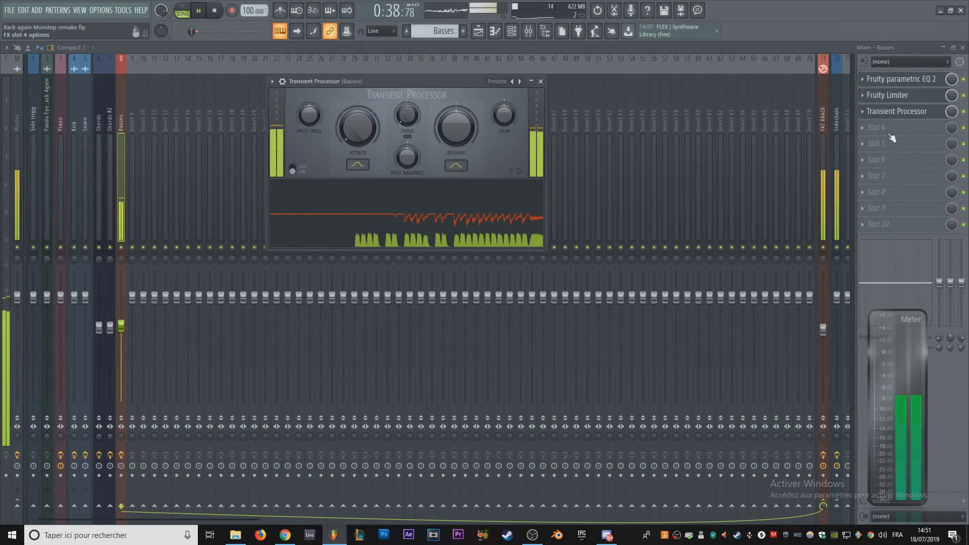
Step: Enable the Phaser effect in the Basses channel's Serum and adjust its rate, depth to about 12% and frequency to about 43 Hz
{"action": "key", "text": "F6"}
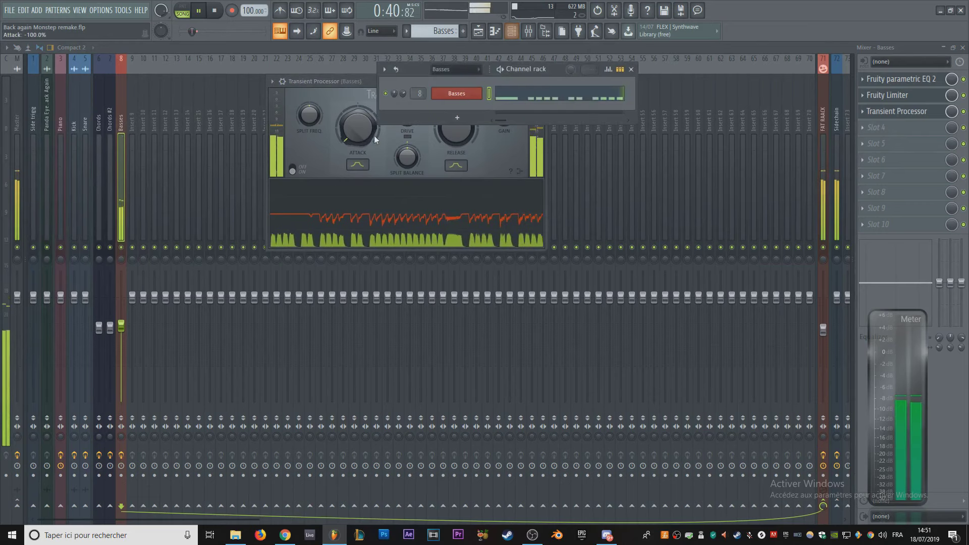
{"action": "left_click", "coordinate": [455, 97]}
{"action": "left_click", "coordinate": [439, 103]}
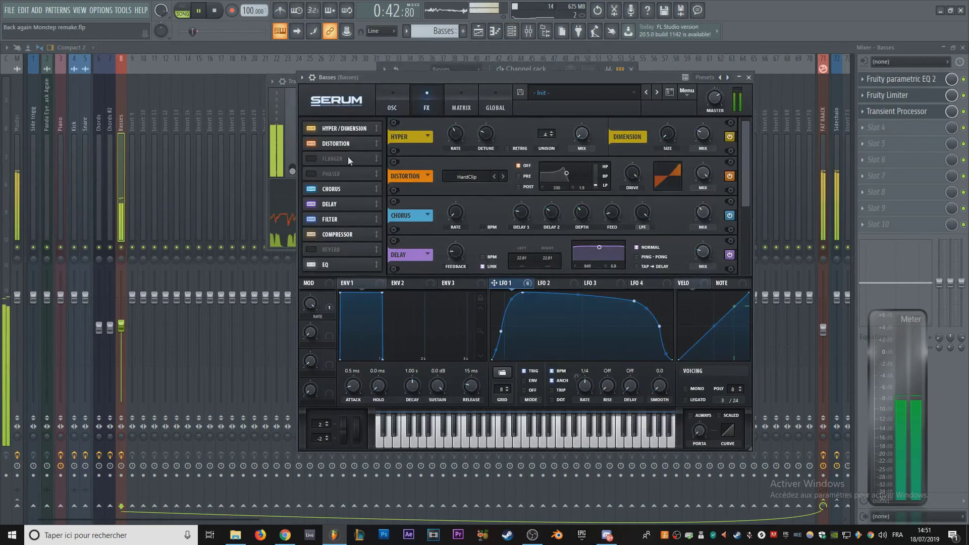
{"action": "left_click", "coordinate": [311, 172]}
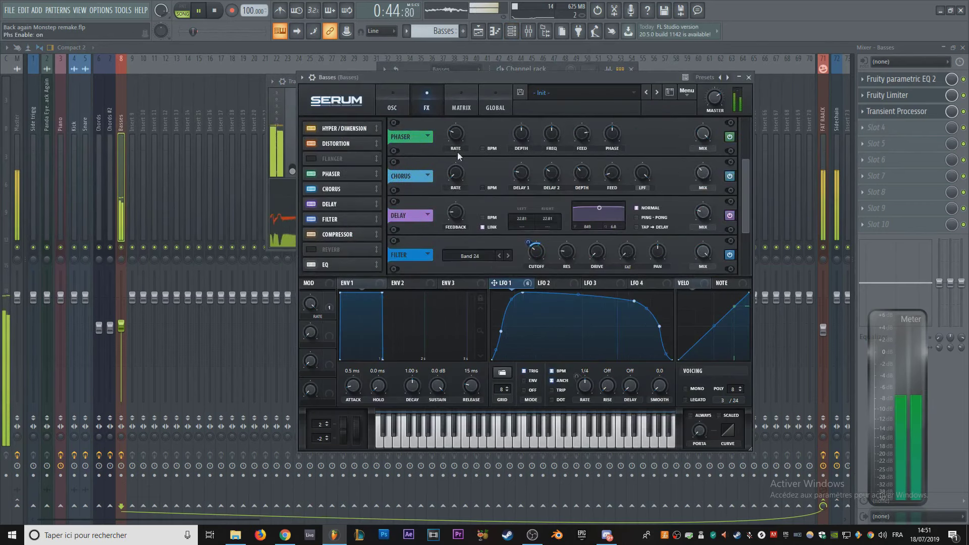
{"action": "left_click_drag", "start_coordinate": [458, 135], "coordinate": [443, 178]}
{"action": "left_click_drag", "start_coordinate": [522, 135], "coordinate": [517, 171]}
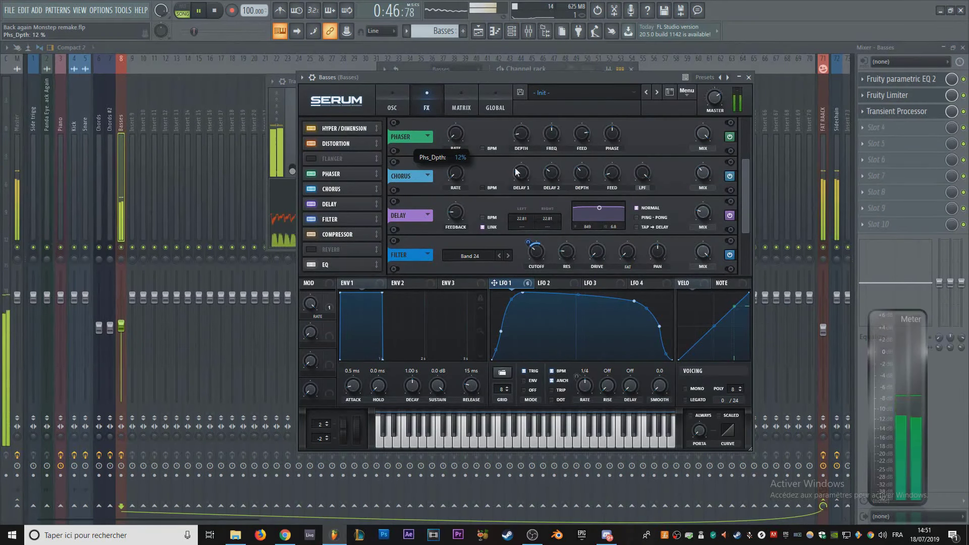
{"action": "left_click_drag", "start_coordinate": [525, 135], "coordinate": [554, 136]}
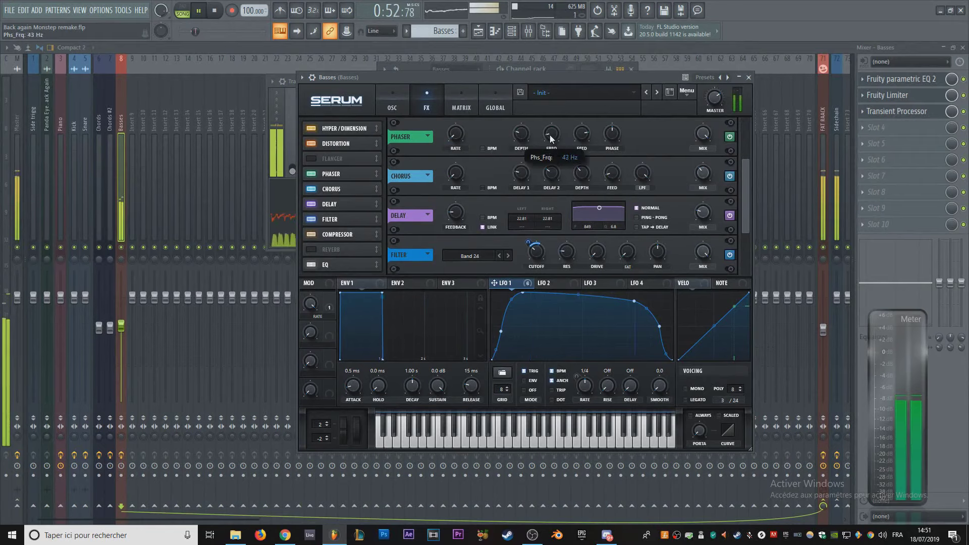
{"action": "left_click_drag", "start_coordinate": [522, 131], "coordinate": [524, 141]}
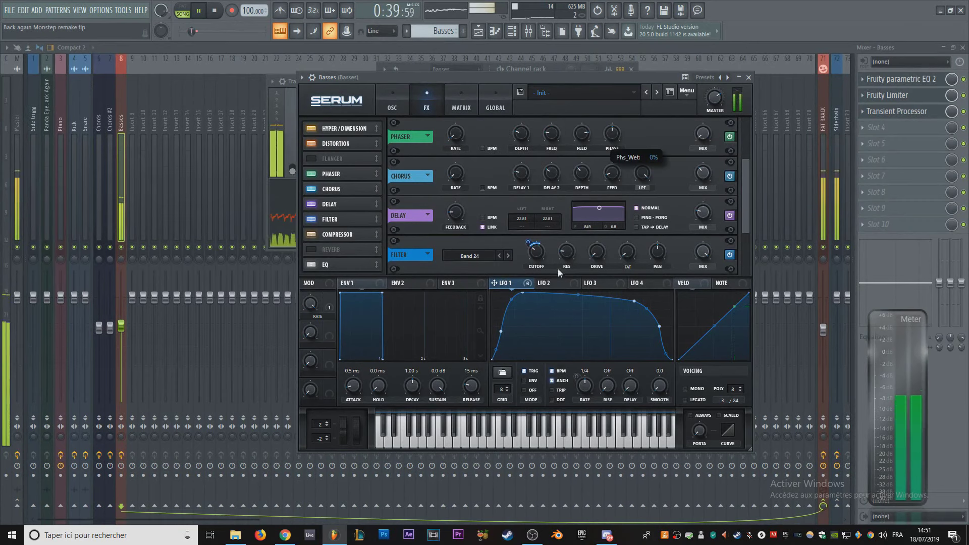
Step: Set the Phaser mix to 0% and modulate it with LFO 1 at an amount of 57
{"action": "left_click_drag", "start_coordinate": [698, 130], "coordinate": [698, 154]}
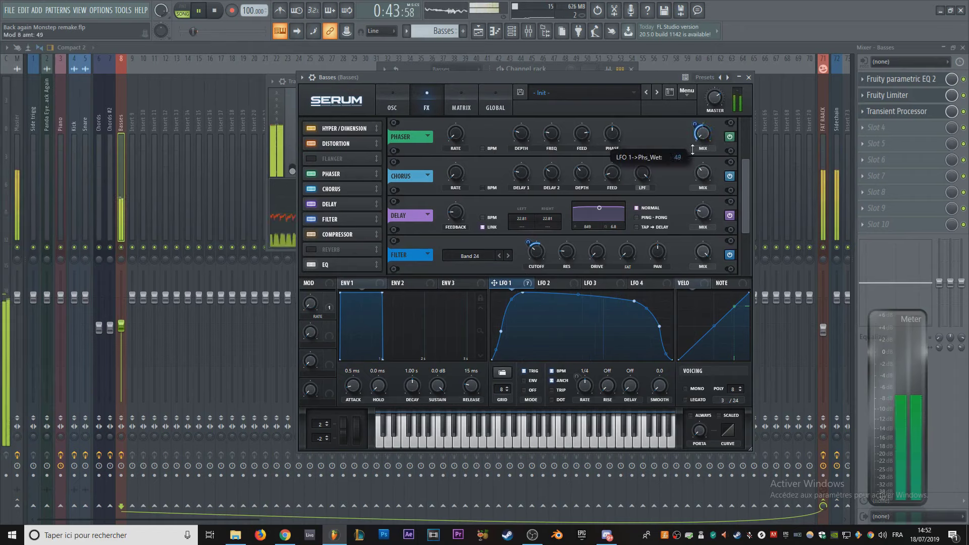
{"action": "left_click_drag", "start_coordinate": [562, 97], "coordinate": [565, 120]}
{"action": "mouse_move", "coordinate": [695, 130]}
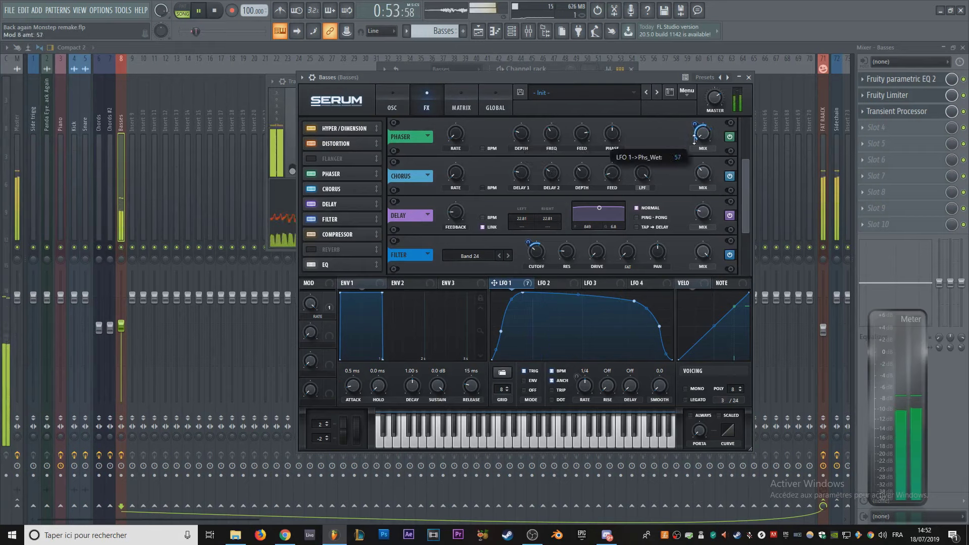
Step: Change Serum's oscillator filter type to Bandreject and set the LFO 1 modulation of its cutoff to 22
{"action": "left_click", "coordinate": [399, 104]}
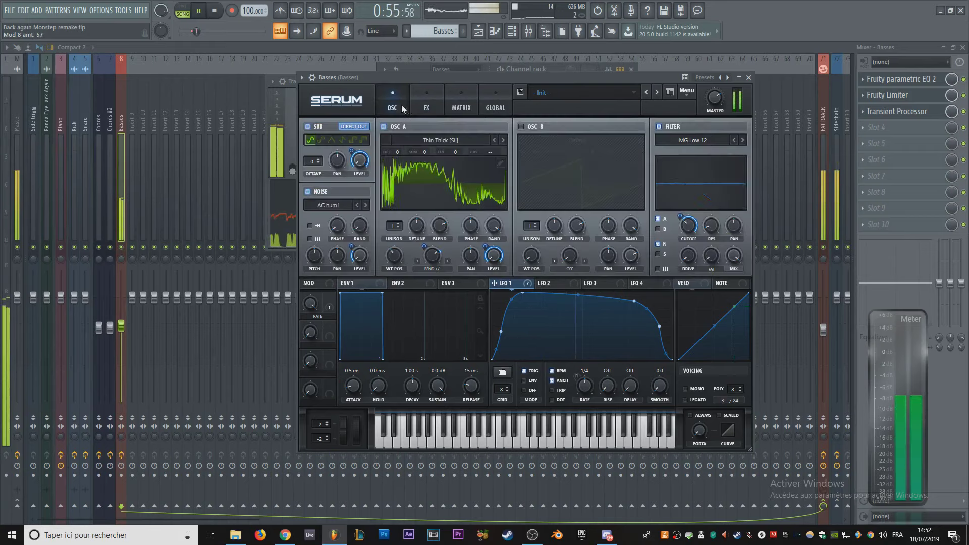
{"action": "left_click_drag", "start_coordinate": [438, 79], "coordinate": [309, 57]}
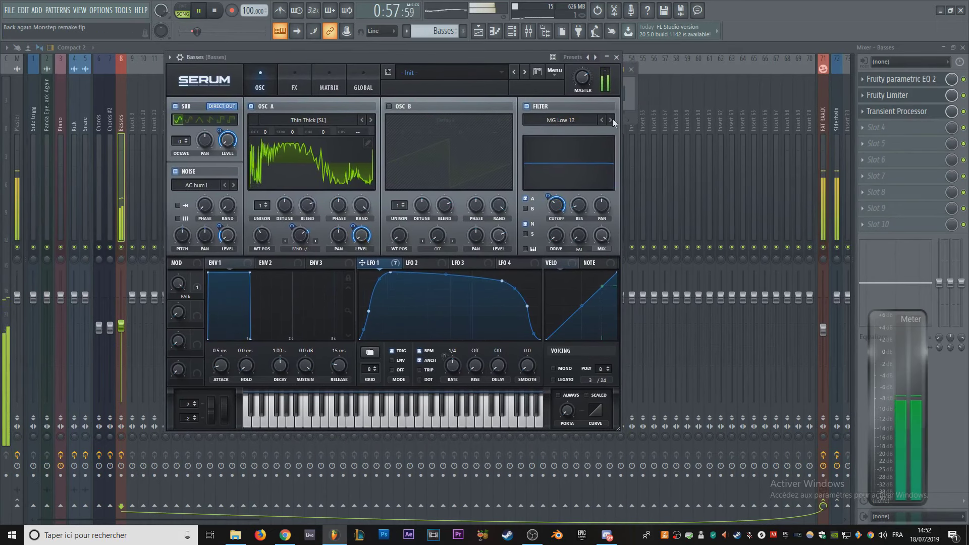
{"action": "left_click", "coordinate": [567, 122]}
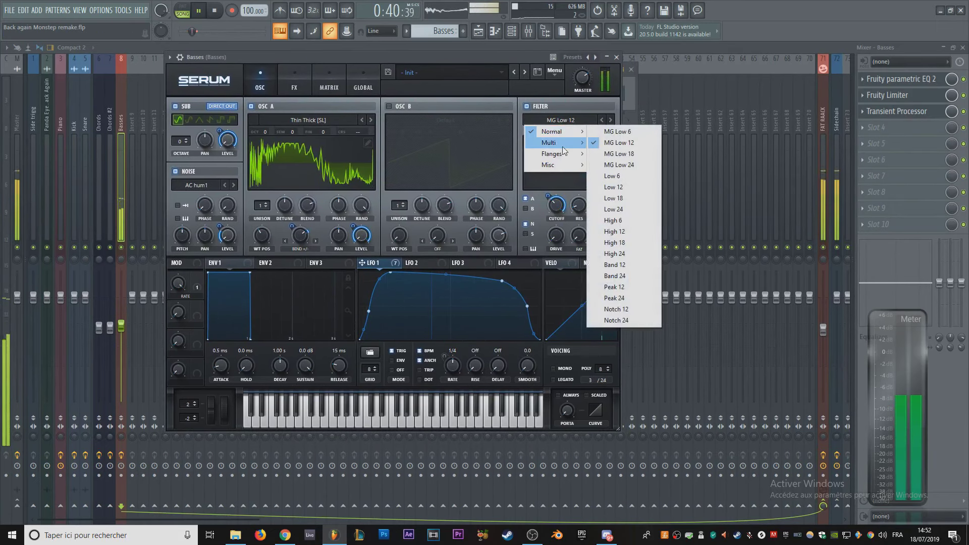
{"action": "mouse_move", "coordinate": [565, 155]}
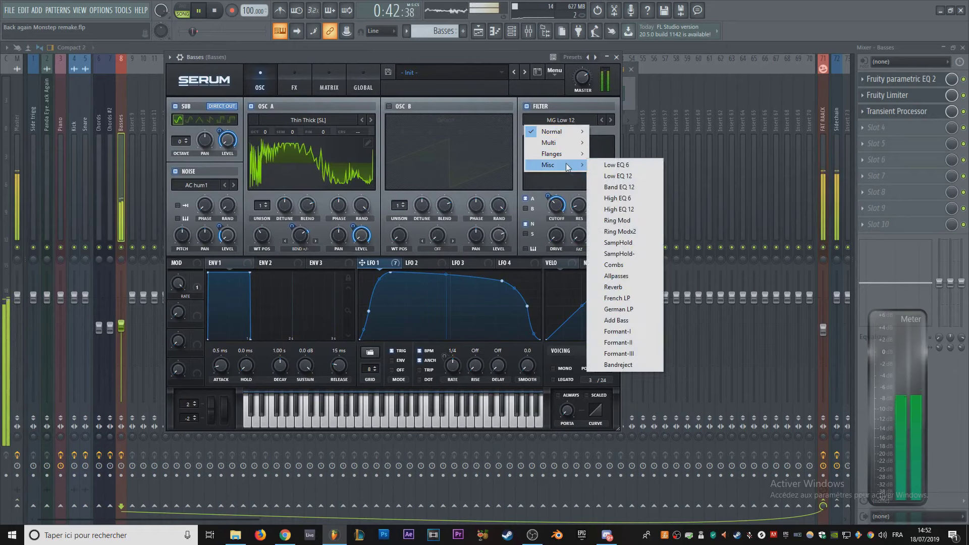
{"action": "left_click", "coordinate": [618, 364]}
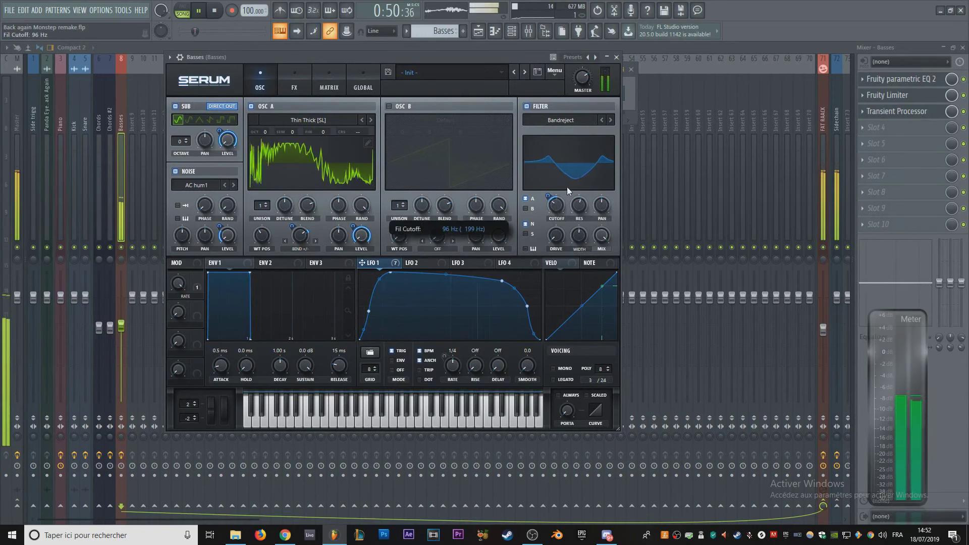
{"action": "mouse_move", "coordinate": [549, 193]}
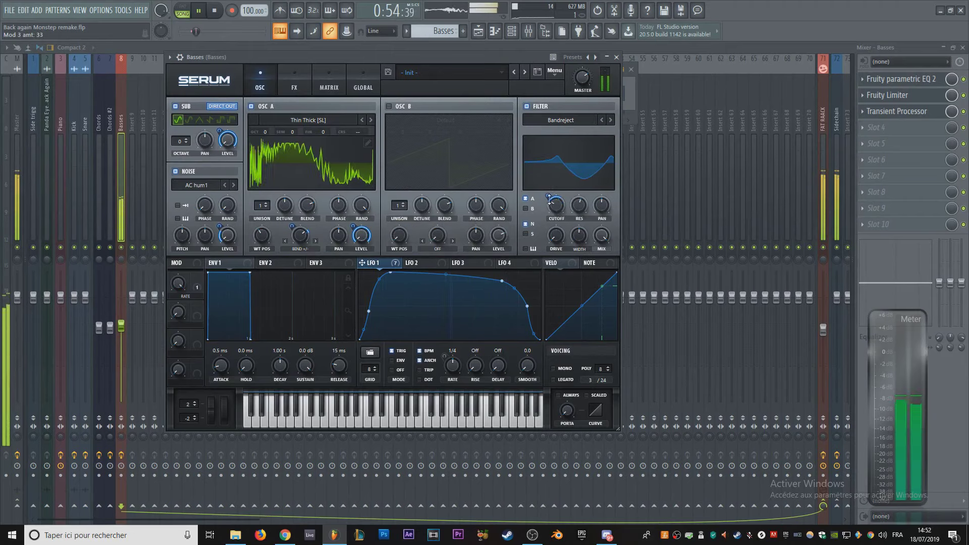
{"action": "left_click_drag", "start_coordinate": [558, 208], "coordinate": [555, 210]}
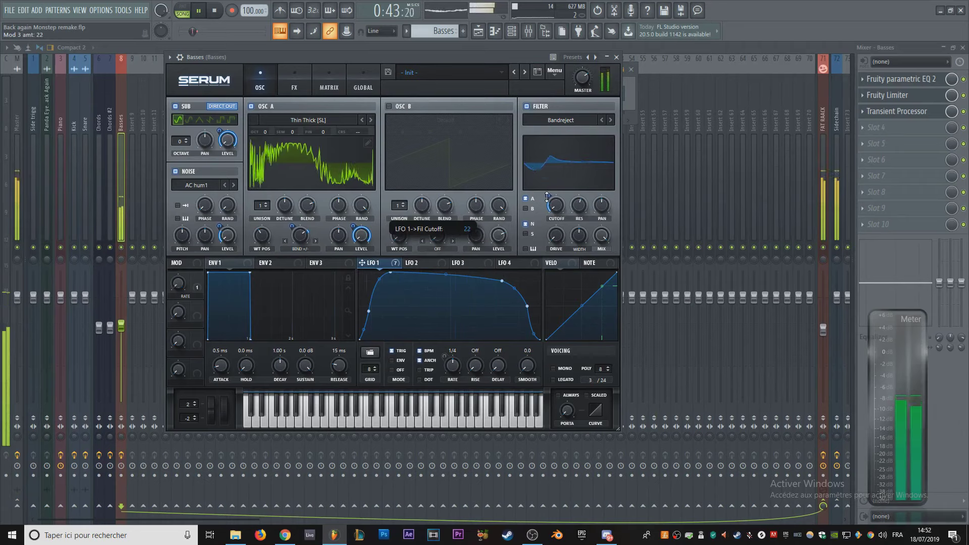
Step: Lower the width of the Bandreject filter
{"action": "mouse_move", "coordinate": [590, 225]}
{"action": "left_click_drag", "start_coordinate": [587, 240], "coordinate": [587, 262]}
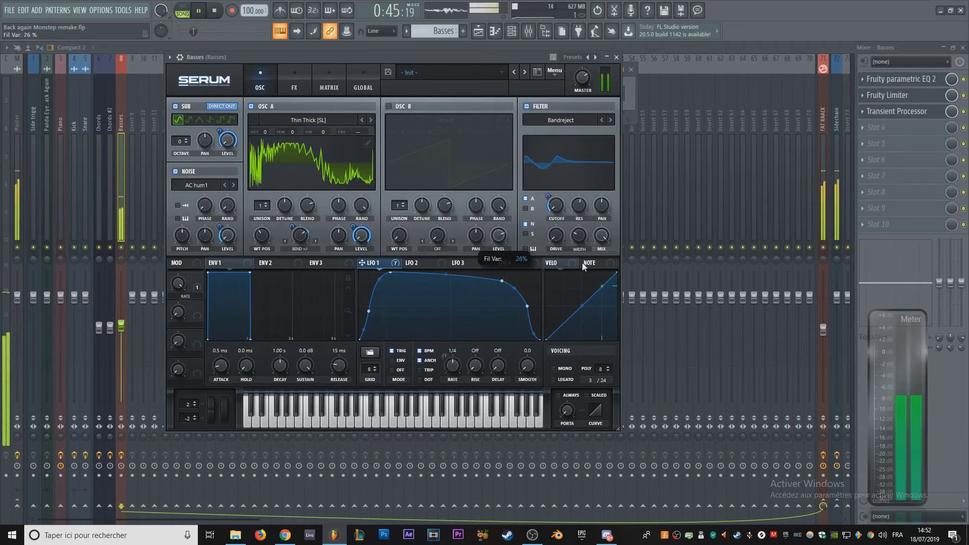
{"action": "left_click_drag", "start_coordinate": [580, 236], "coordinate": [574, 250]}
Step: Try modulating the filter width with LFO 1 at an amount of 36, and remove that modulation
{"action": "right_click", "coordinate": [362, 263]}
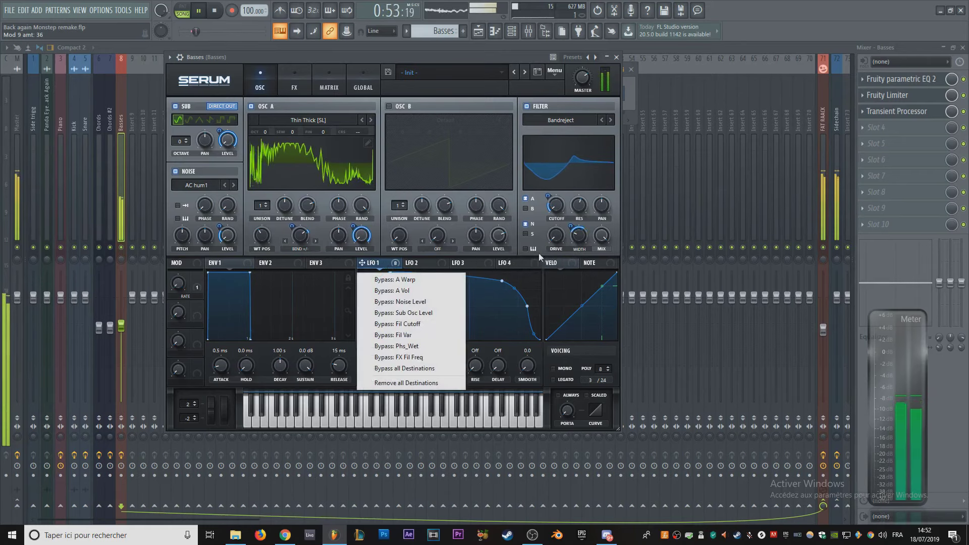
{"action": "right_click", "coordinate": [578, 234]}
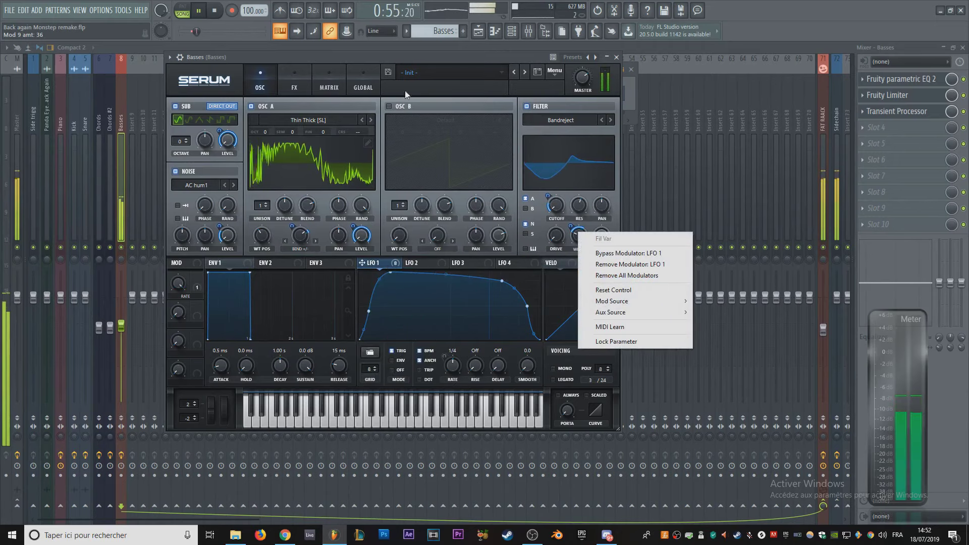
{"action": "left_click", "coordinate": [419, 62]}
{"action": "left_click_drag", "start_coordinate": [415, 58], "coordinate": [540, 83]}
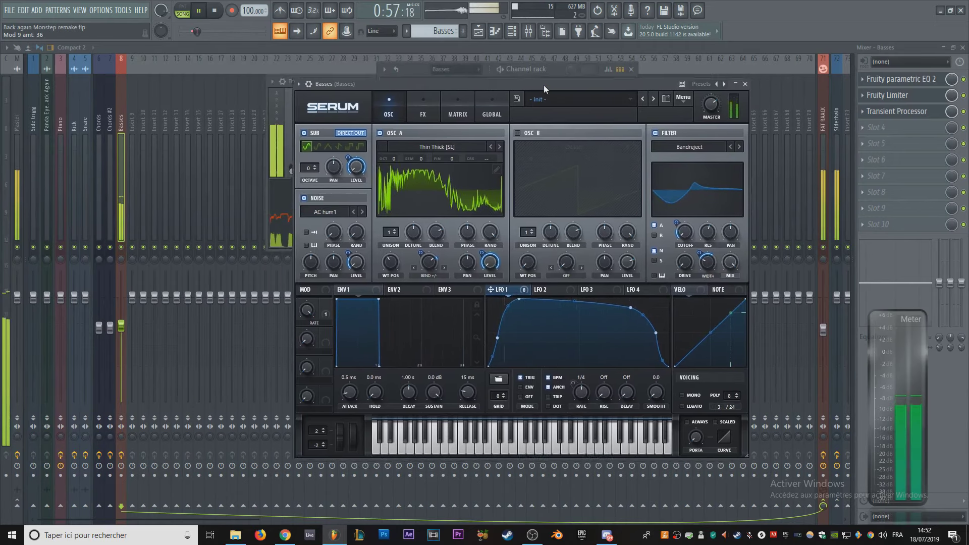
{"action": "right_click", "coordinate": [703, 259]}
{"action": "left_click", "coordinate": [746, 299]}
Step: Modulate the filter width with LFO 2 at 37, using trigger mode, a 1/16 rate and a centred peak with curved slopes
{"action": "left_click_drag", "start_coordinate": [535, 287], "coordinate": [697, 271]}
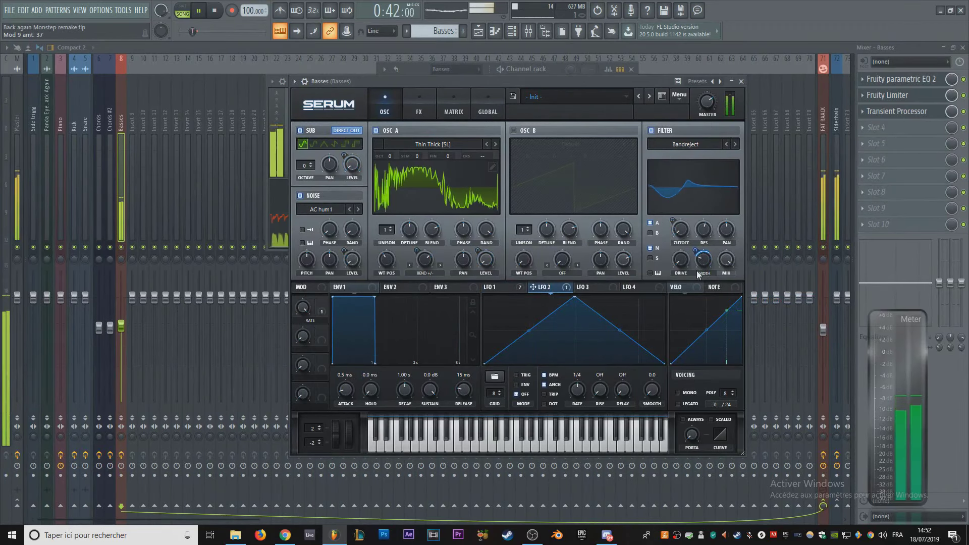
{"action": "left_click_drag", "start_coordinate": [528, 330], "coordinate": [530, 303]}
{"action": "left_click_drag", "start_coordinate": [619, 333], "coordinate": [532, 298]}
{"action": "left_click_drag", "start_coordinate": [577, 390], "coordinate": [581, 390]}
{"action": "left_click", "coordinate": [516, 375]}
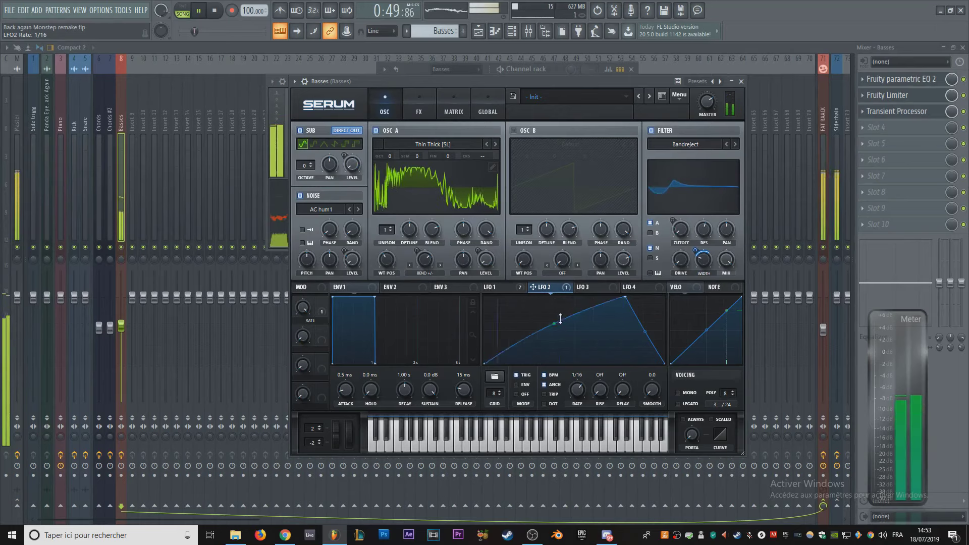
{"action": "left_click_drag", "start_coordinate": [561, 319], "coordinate": [561, 353]}
{"action": "left_click_drag", "start_coordinate": [626, 296], "coordinate": [575, 278]}
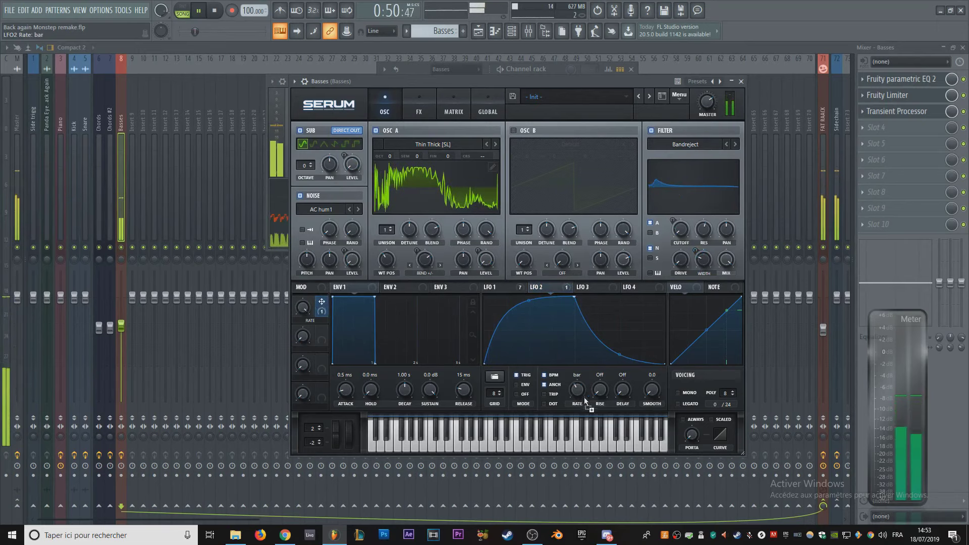
Step: Modulate the LFO 2 rate with the RATE macro at 15, and make LFO 2 modulate the filter cutoff in place of LFO 1
{"action": "mouse_move", "coordinate": [566, 406]}
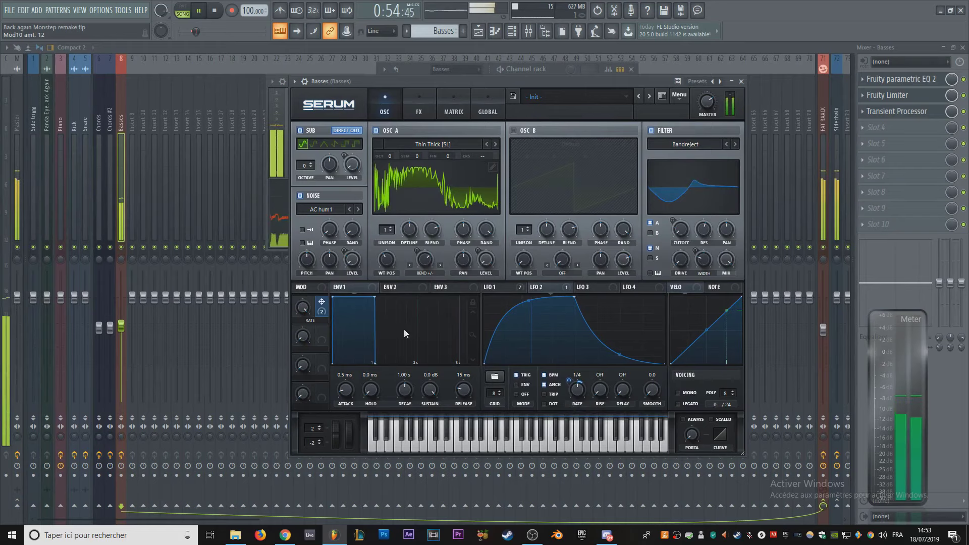
{"action": "left_click", "coordinate": [569, 381]}
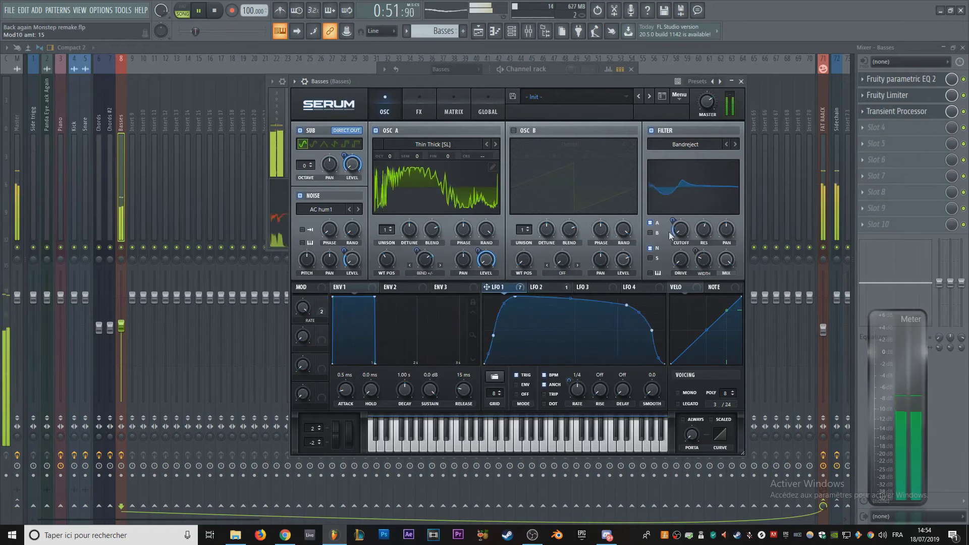
{"action": "left_click_drag", "start_coordinate": [542, 288], "coordinate": [676, 228]}
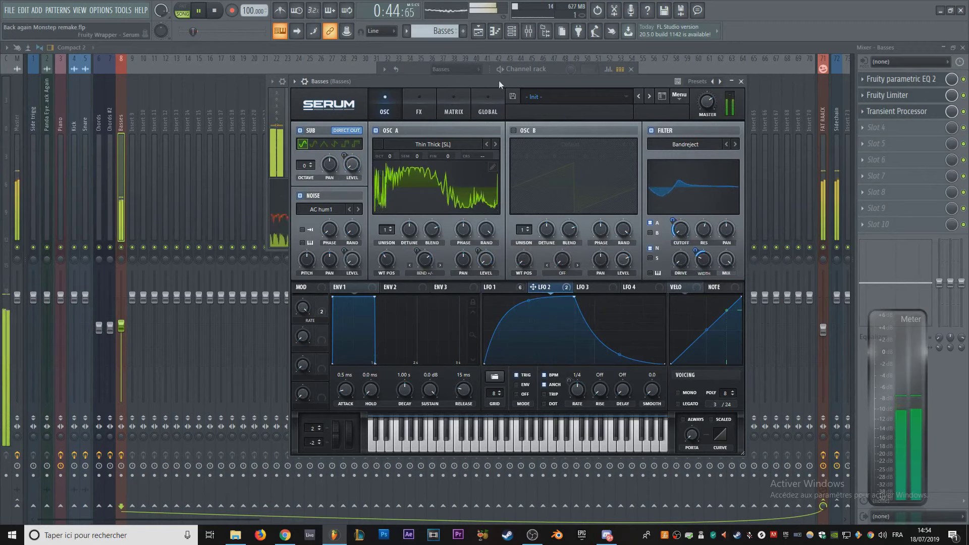
{"action": "left_click_drag", "start_coordinate": [499, 80], "coordinate": [467, 55]}
{"action": "left_click_drag", "start_coordinate": [355, 234], "coordinate": [369, 258]}
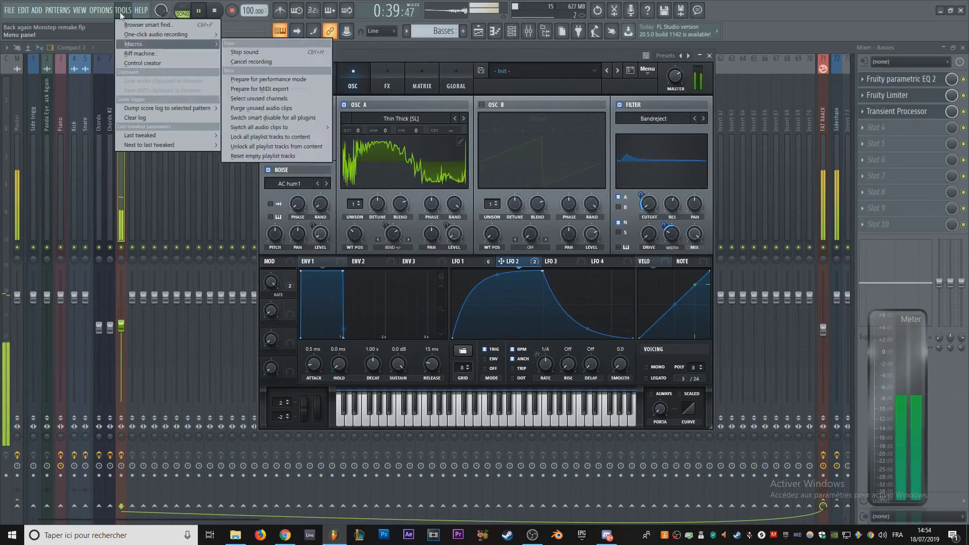
{"action": "left_click", "coordinate": [270, 142]}
{"action": "left_click_drag", "start_coordinate": [347, 56], "coordinate": [326, 63]}
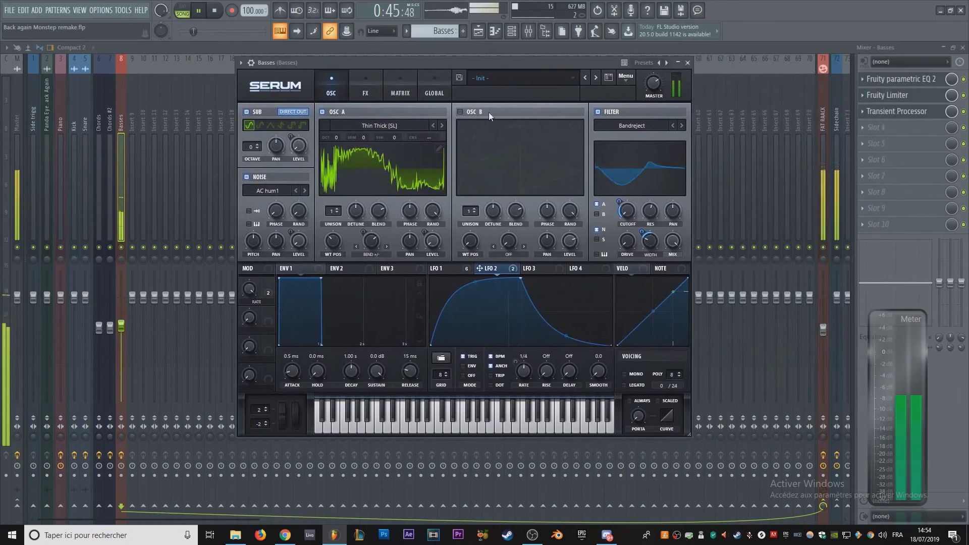
Step: Try the SoftClip and Diode 2 modes on Serum's distortion effect, adjusting the drive
{"action": "left_click", "coordinate": [366, 92]}
{"action": "left_click", "coordinate": [251, 190]}
{"action": "left_click", "coordinate": [416, 124]}
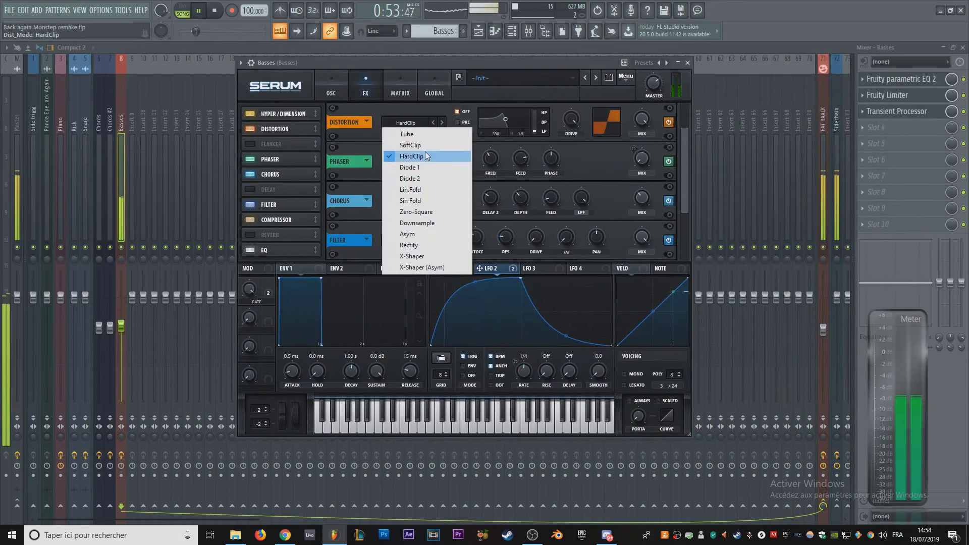
{"action": "left_click", "coordinate": [410, 145]}
{"action": "left_click", "coordinate": [416, 126]}
{"action": "left_click", "coordinate": [434, 179]}
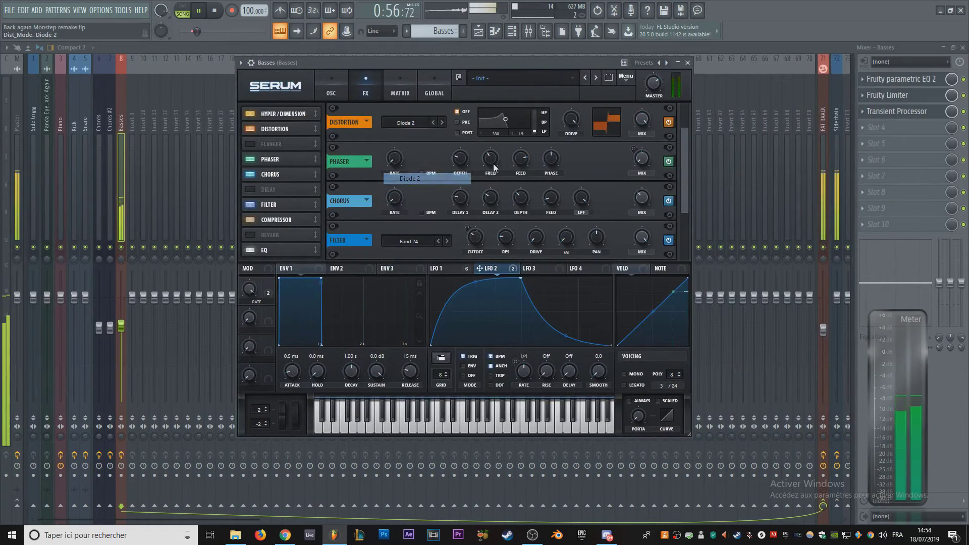
{"action": "left_click_drag", "start_coordinate": [574, 172], "coordinate": [580, 204]}
Step: Set Serum's distortion mode to Lin.Fold with the drive at 12%
{"action": "left_click", "coordinate": [402, 123]}
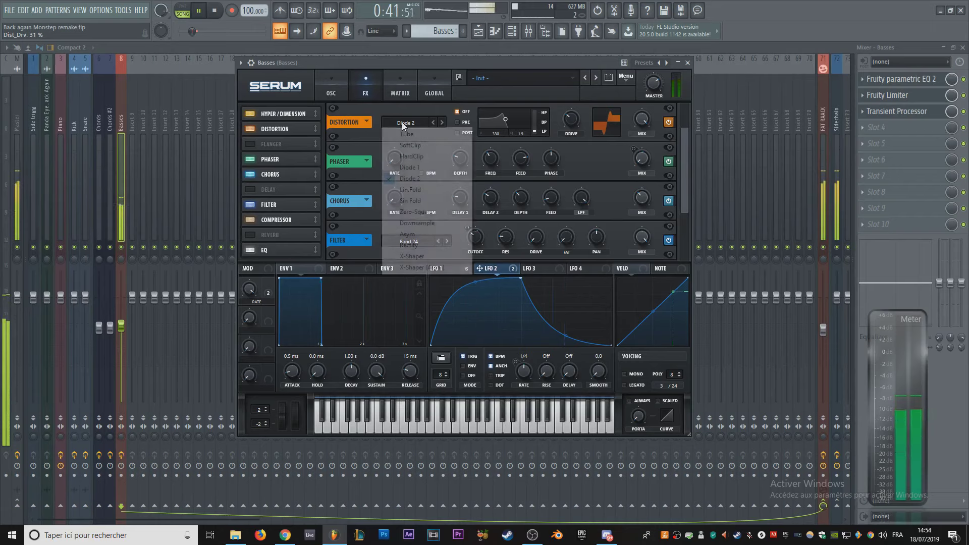
{"action": "left_click", "coordinate": [422, 191]}
{"action": "left_click_drag", "start_coordinate": [571, 121], "coordinate": [570, 146]}
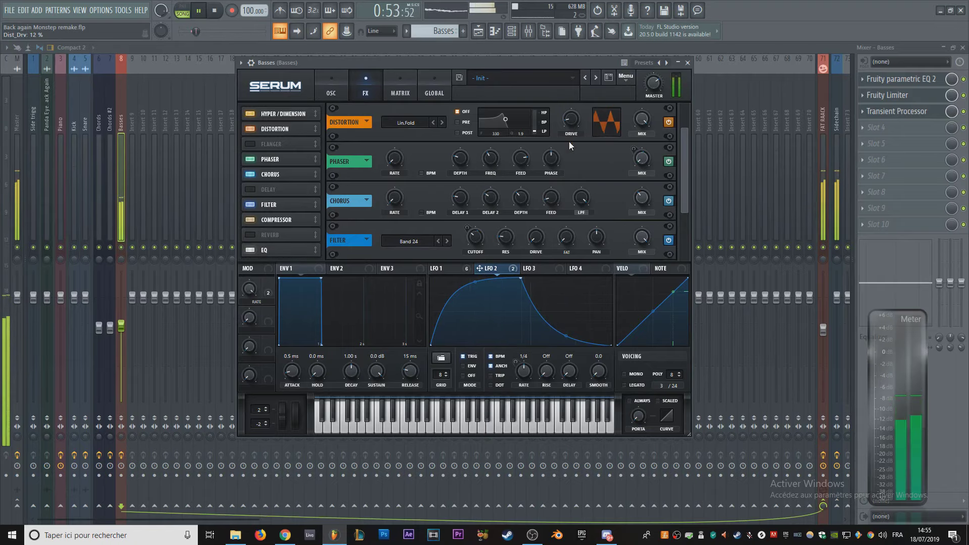
{"action": "mouse_move", "coordinate": [571, 121]}
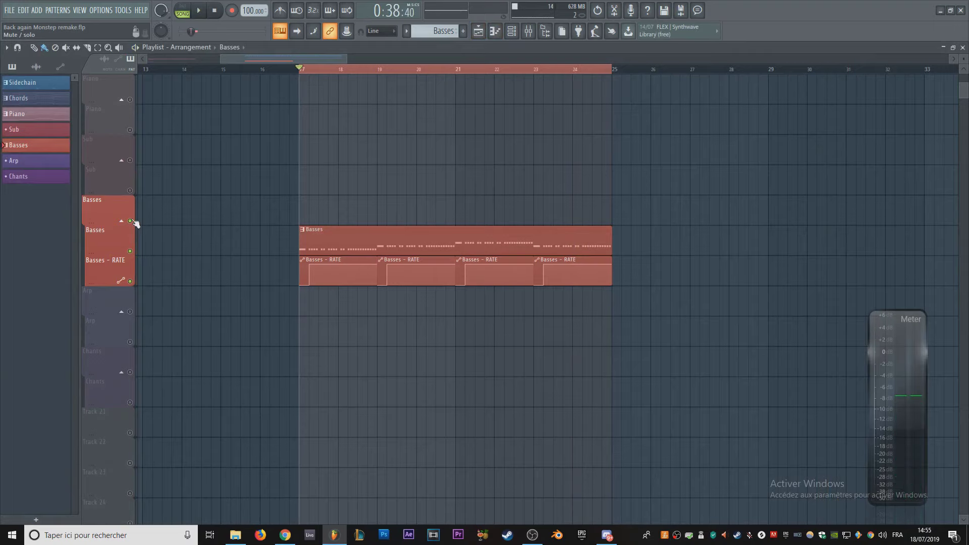
Step: End the solo of the Basses group so that the other playlist tracks are active again
{"action": "left_click", "coordinate": [131, 221]}
{"action": "left_click", "coordinate": [131, 221]}
{"action": "left_click", "coordinate": [131, 221]}
{"action": "right_click", "coordinate": [131, 221]}
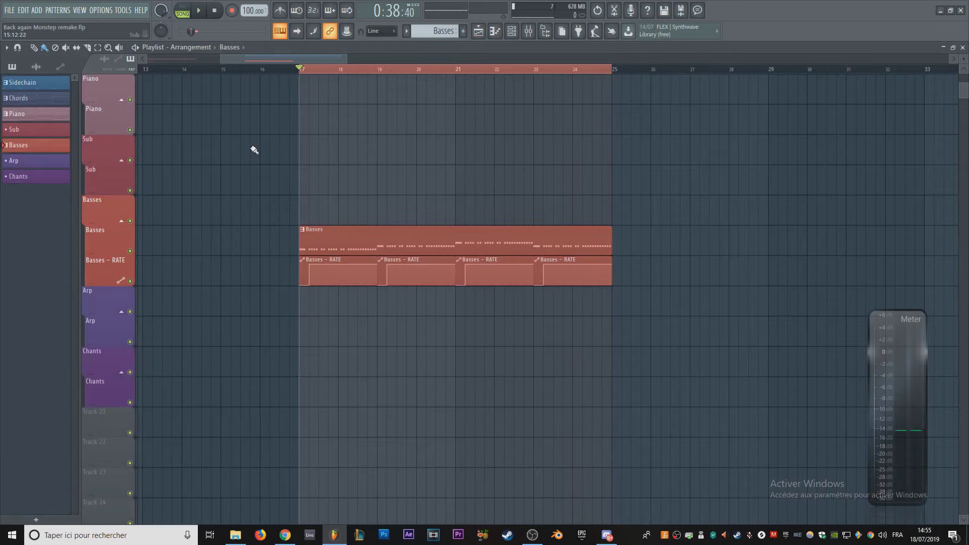
Step: Play the arrangement with the Panda Eyes reference track muted, and save the project
{"action": "key", "text": "space"}
{"action": "scroll", "coordinate": [253, 151], "scroll_direction": "up", "scroll_amount": 5}
{"action": "scroll", "coordinate": [251, 159], "scroll_direction": "up", "scroll_amount": 1}
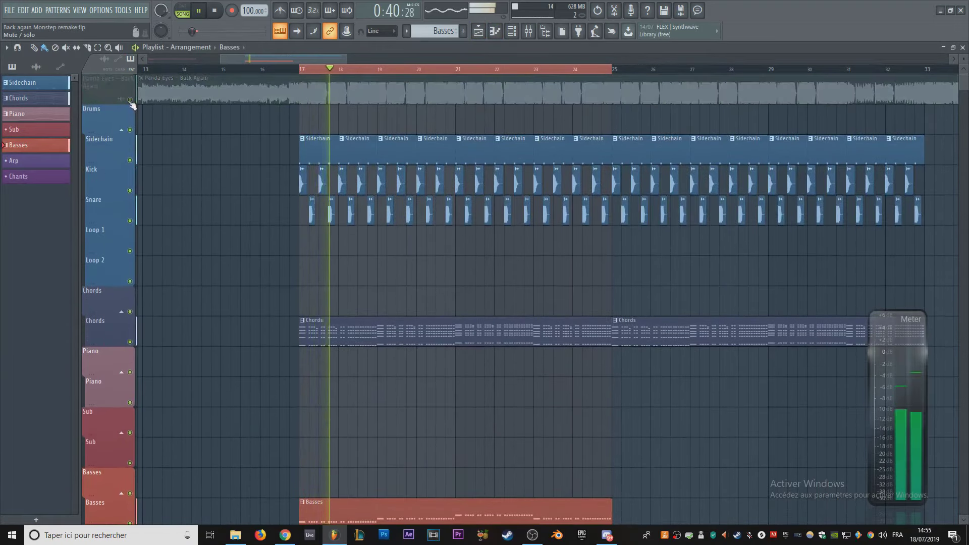
{"action": "key", "text": "ctrl+s"}
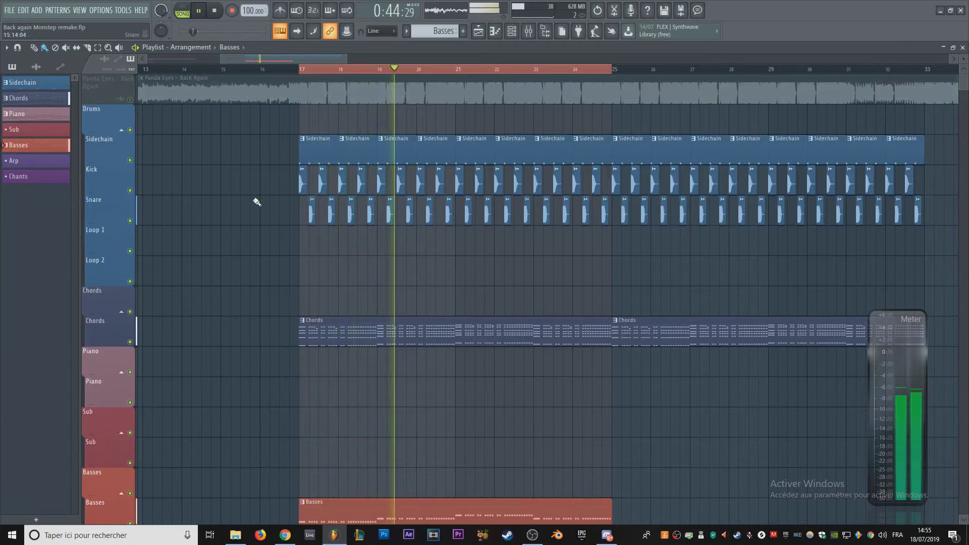
Step: Consolidate the Basses pattern track to an audio clip from the track start
{"action": "scroll", "coordinate": [258, 203], "scroll_direction": "down", "scroll_amount": 3}
{"action": "scroll", "coordinate": [264, 204], "scroll_direction": "down", "scroll_amount": 3}
{"action": "scroll", "coordinate": [253, 191], "scroll_direction": "up", "scroll_amount": 3}
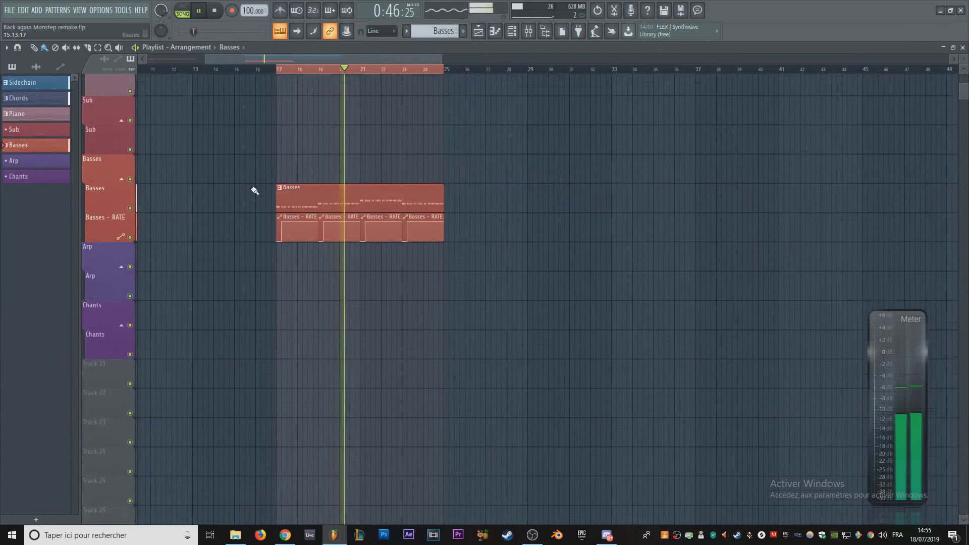
{"action": "scroll", "coordinate": [257, 187], "scroll_direction": "up", "scroll_amount": 3}
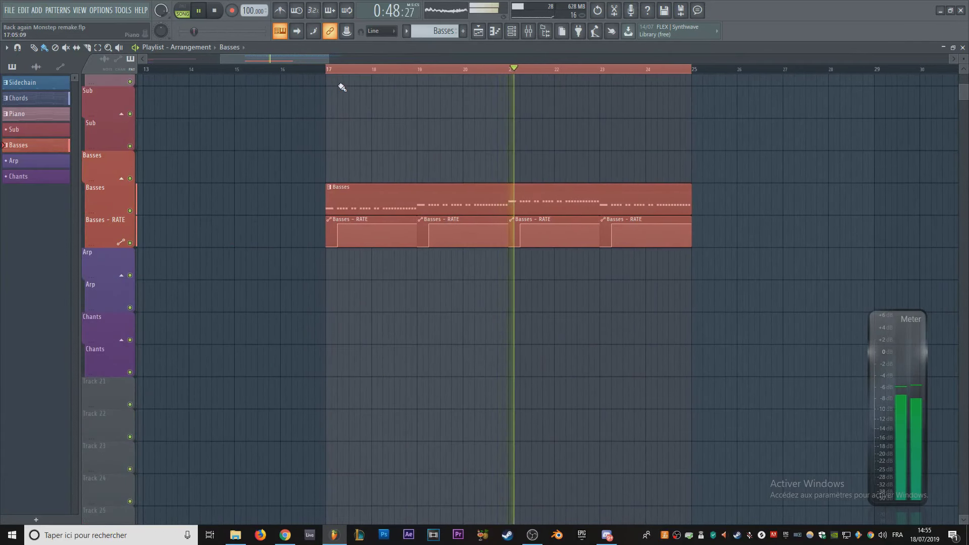
{"action": "key", "text": "space"}
{"action": "right_click", "coordinate": [117, 203]}
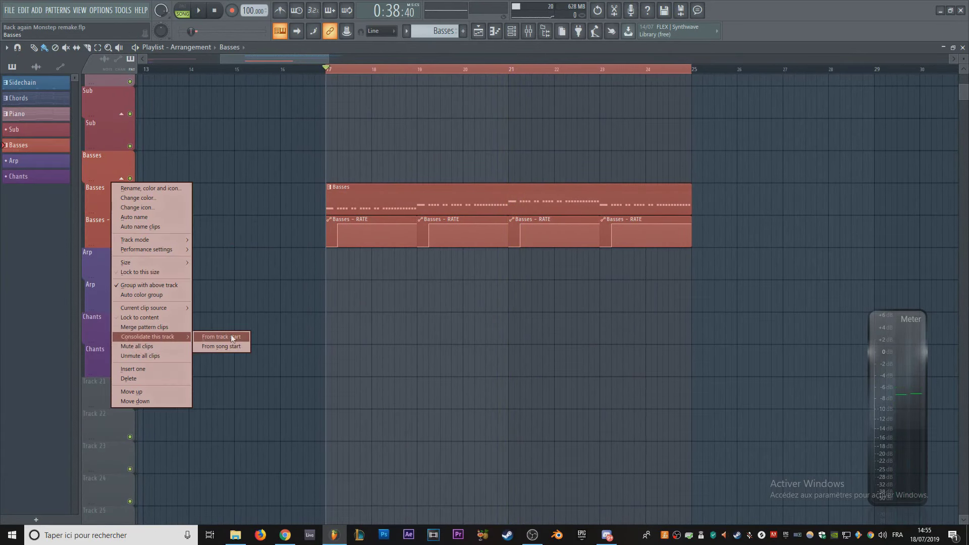
{"action": "left_click", "coordinate": [231, 338]}
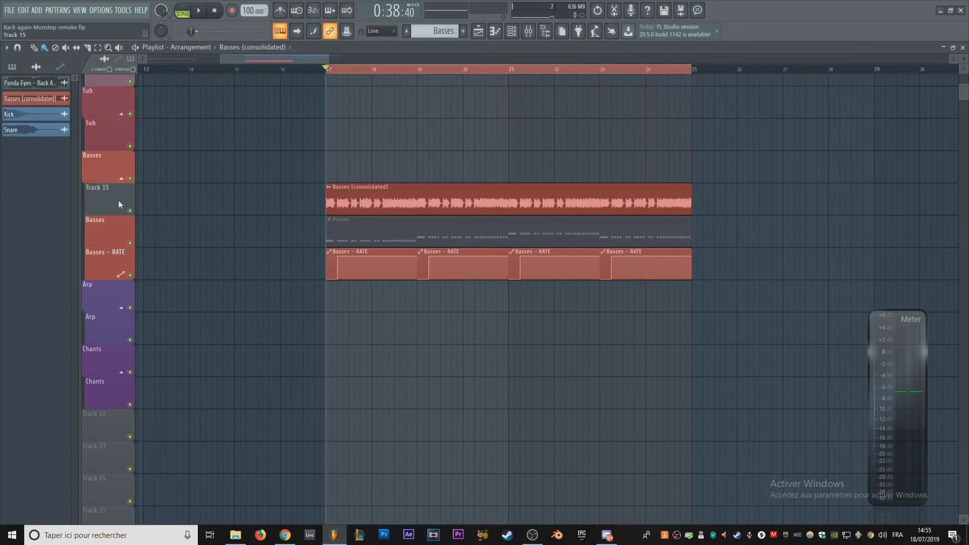
Step: Place the consolidated audio track below the Basses pattern track in the group's colour, and auto-name it after its clip
{"action": "right_click", "coordinate": [119, 203]}
{"action": "left_click", "coordinate": [147, 328]}
{"action": "right_click", "coordinate": [92, 171]}
{"action": "key", "text": "Escape"}
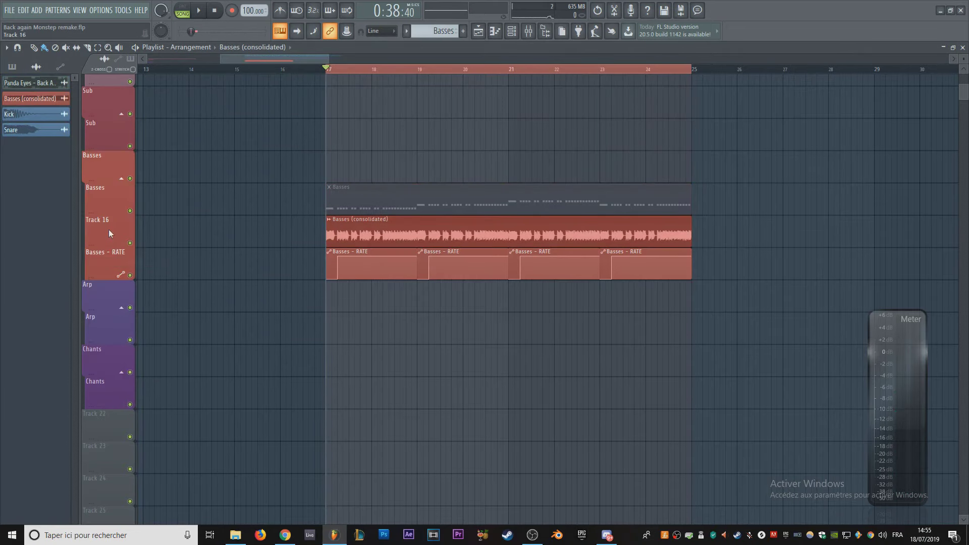
{"action": "right_click", "coordinate": [108, 233]}
{"action": "left_click", "coordinate": [151, 247]}
Step: Link the consolidated Basses clip to its own mixer track 9 and route that track to the Sidechain track instead of the master
{"action": "key", "text": "space"}
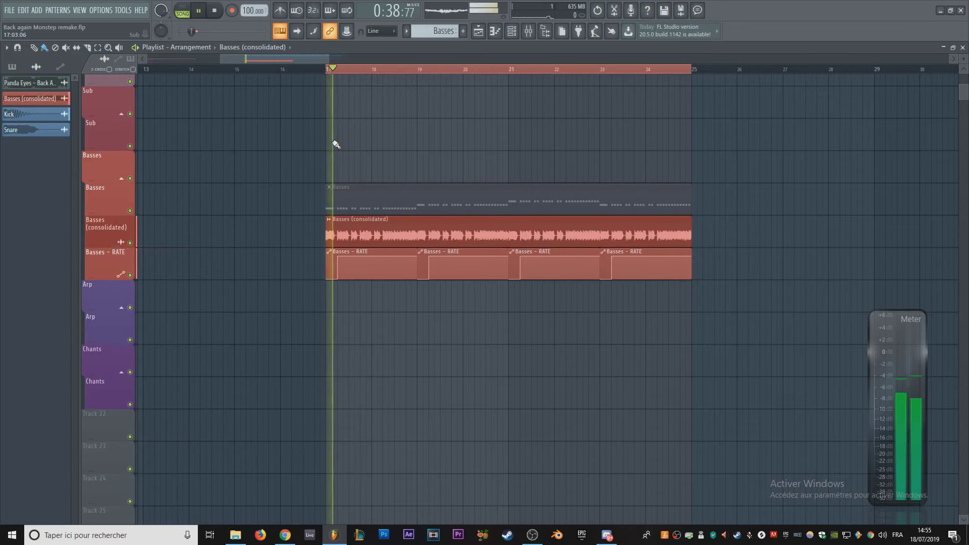
{"action": "double_click", "coordinate": [373, 235]}
{"action": "key", "text": "F9"}
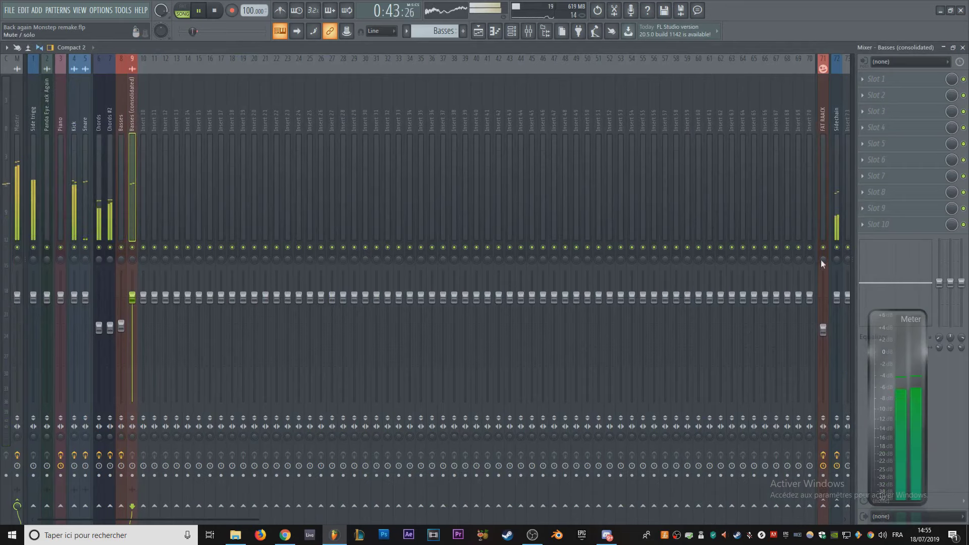
{"action": "left_click", "coordinate": [838, 506]}
{"action": "key", "text": "space"}
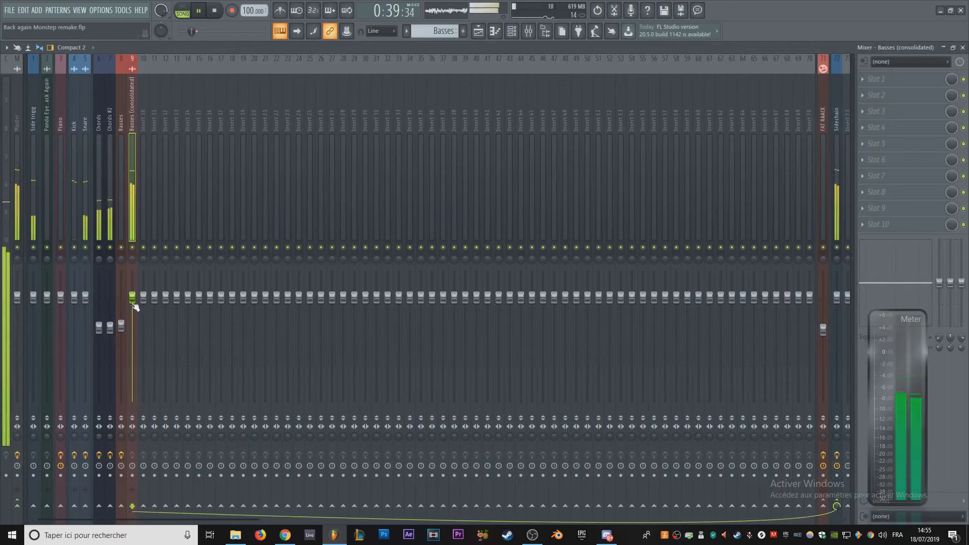
Step: Lower the mixer levels of Basses (consolidated) and the two Chords tracks to balance them in the playing mix
{"action": "left_click_drag", "start_coordinate": [134, 331], "coordinate": [134, 329]}
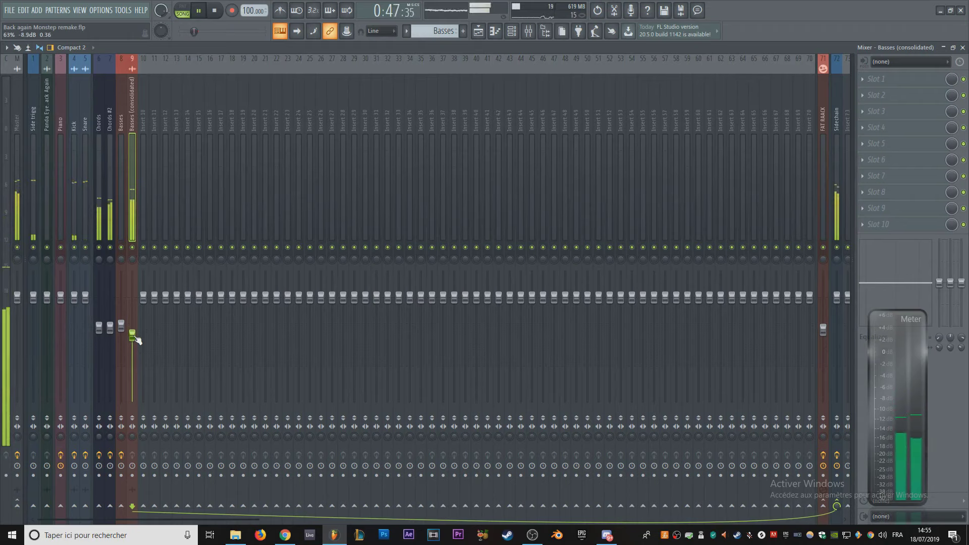
{"action": "left_click_drag", "start_coordinate": [132, 335], "coordinate": [135, 327]}
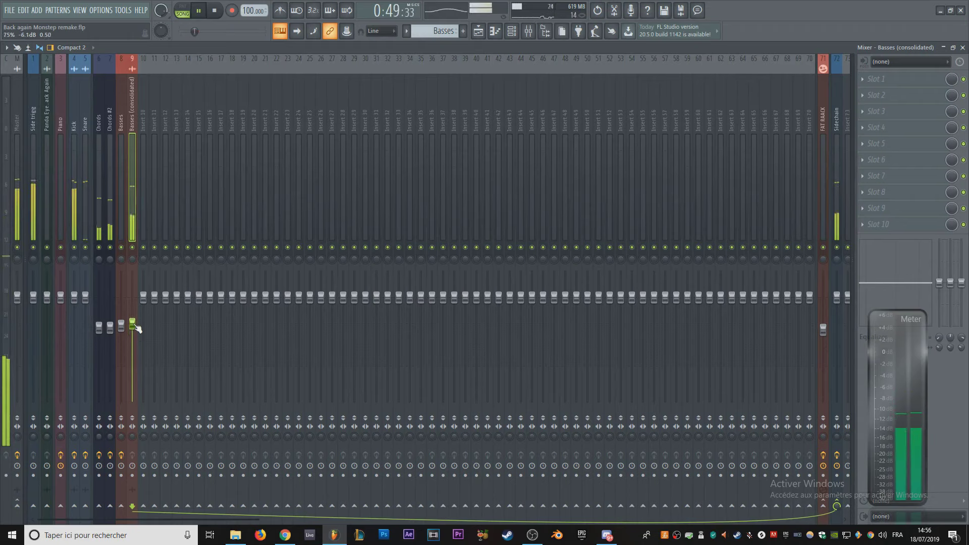
{"action": "left_click", "coordinate": [111, 182]}
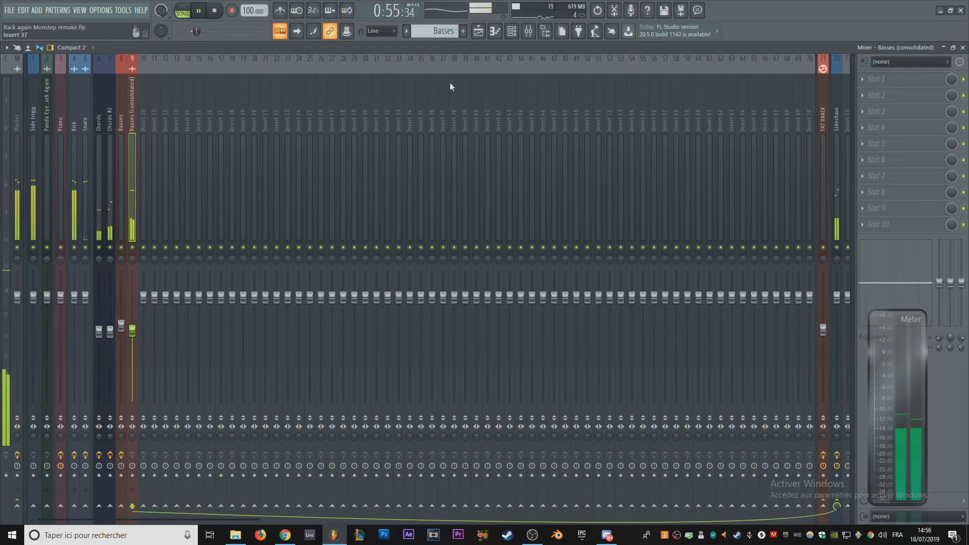
Step: Examine the effects chain and the LFO 1 shape in the Serum instance behind the muted Basses pattern
{"action": "key", "text": "F5"}
{"action": "scroll", "coordinate": [498, 161], "scroll_direction": "down", "scroll_amount": 5}
{"action": "scroll", "coordinate": [511, 134], "scroll_direction": "down", "scroll_amount": 3}
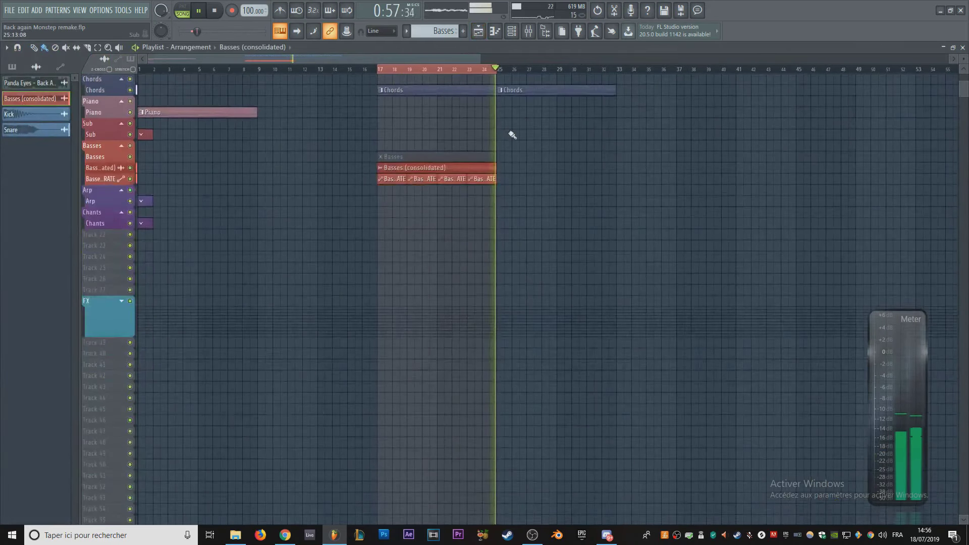
{"action": "scroll", "coordinate": [505, 144], "scroll_direction": "up", "scroll_amount": 2}
{"action": "scroll", "coordinate": [521, 145], "scroll_direction": "up", "scroll_amount": 5}
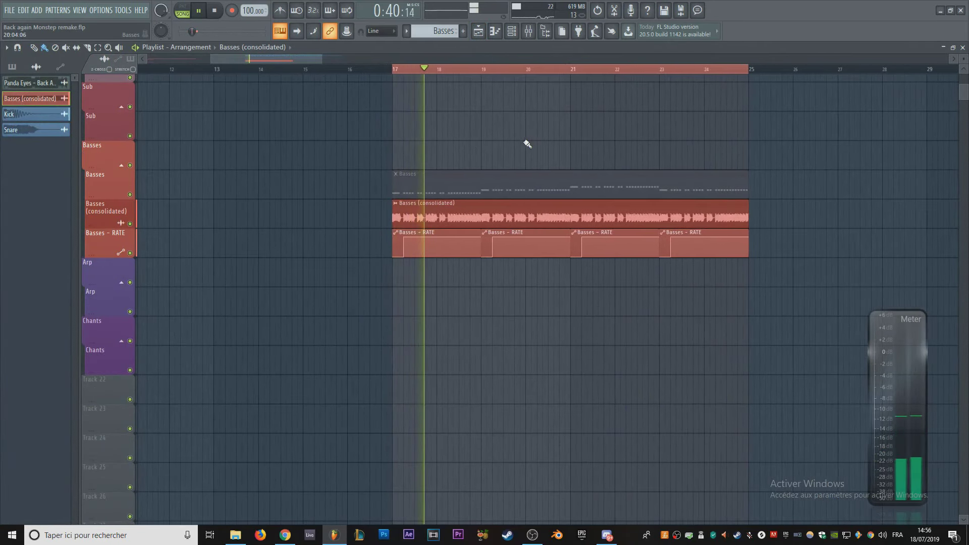
{"action": "scroll", "coordinate": [524, 146], "scroll_direction": "up", "scroll_amount": 2}
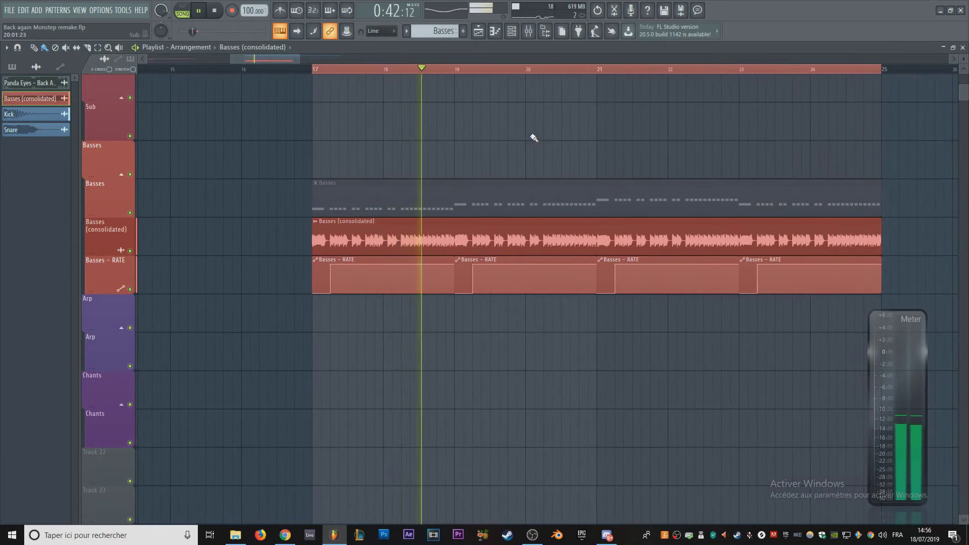
{"action": "double_click", "coordinate": [487, 202]}
{"action": "left_click", "coordinate": [511, 31]}
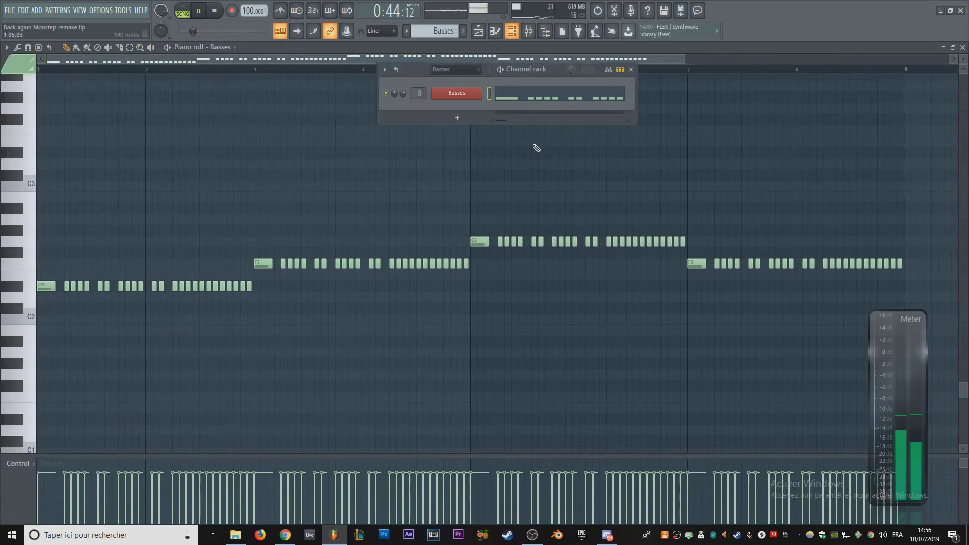
{"action": "left_click", "coordinate": [443, 96]}
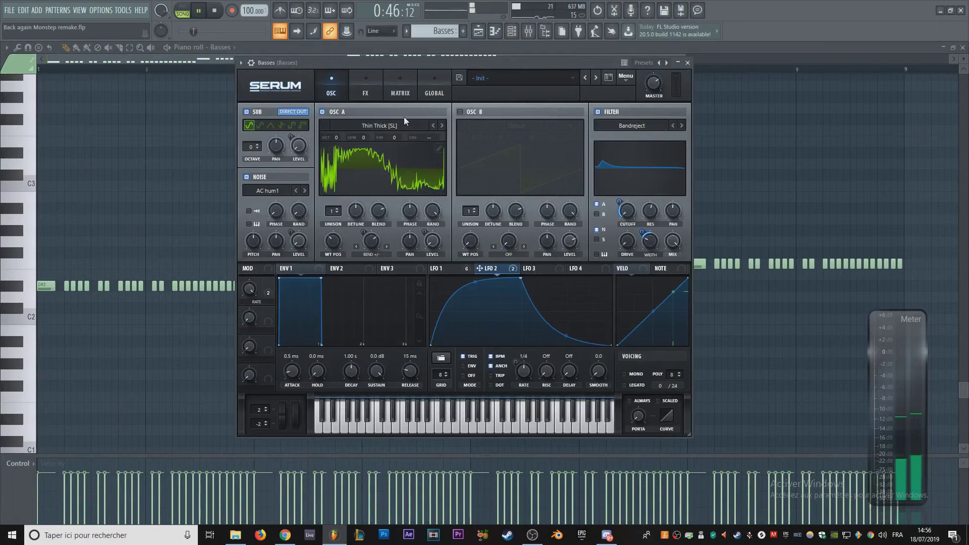
{"action": "left_click", "coordinate": [365, 86]}
{"action": "scroll", "coordinate": [292, 210], "scroll_direction": "down", "scroll_amount": 3}
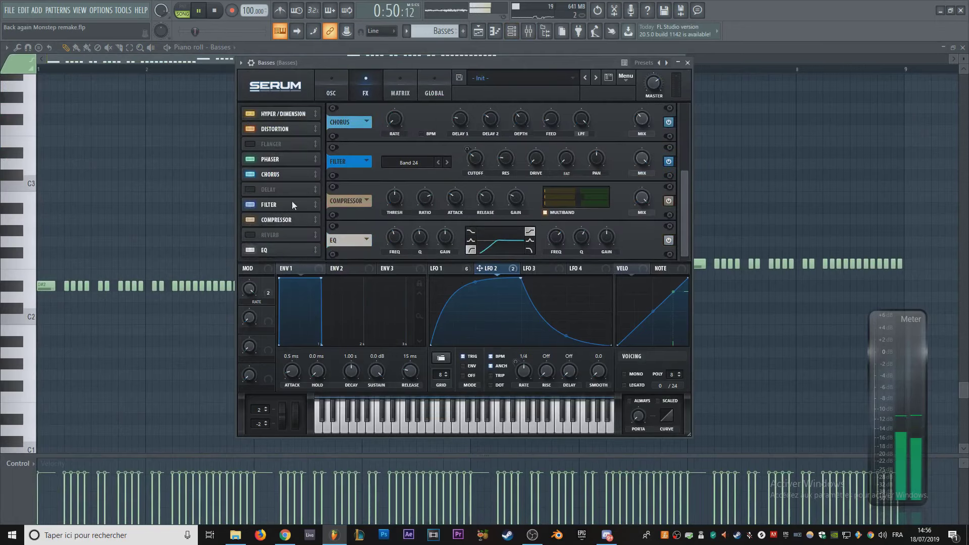
{"action": "left_click", "coordinate": [462, 272]}
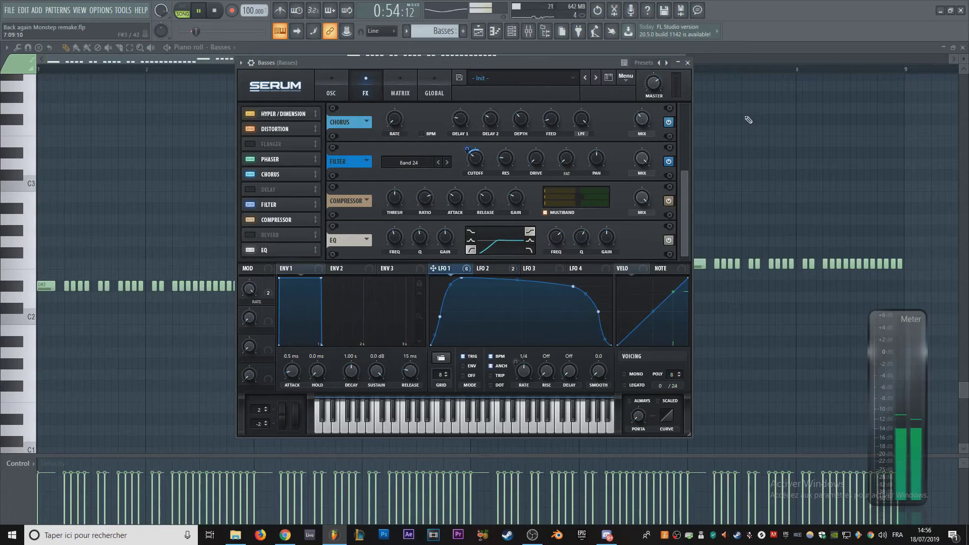
{"action": "left_click", "coordinate": [544, 55]}
Step: Compare the arrangement with the Panda Eyes reference track by enabling it during playback, and mute it again
{"action": "left_click", "coordinate": [481, 33]}
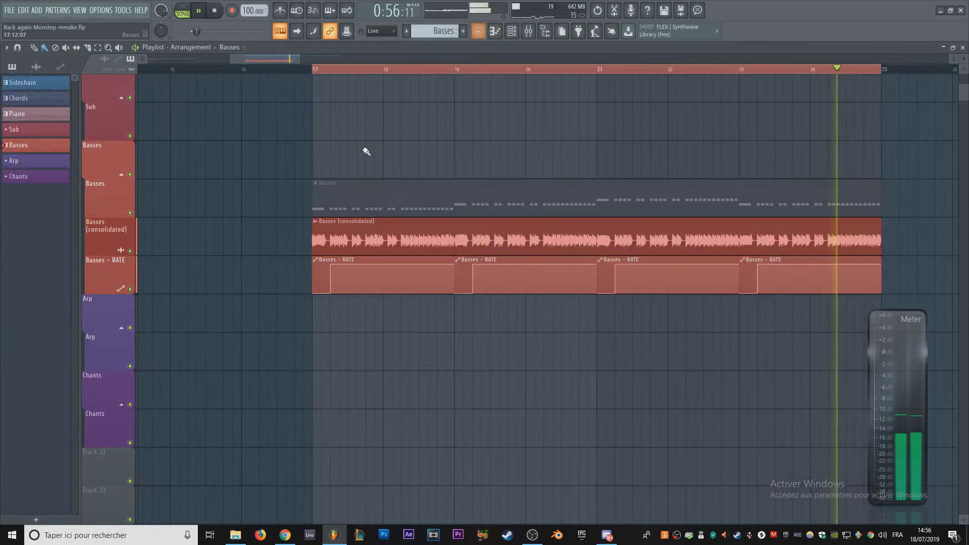
{"action": "scroll", "coordinate": [343, 179], "scroll_direction": "up", "scroll_amount": 10}
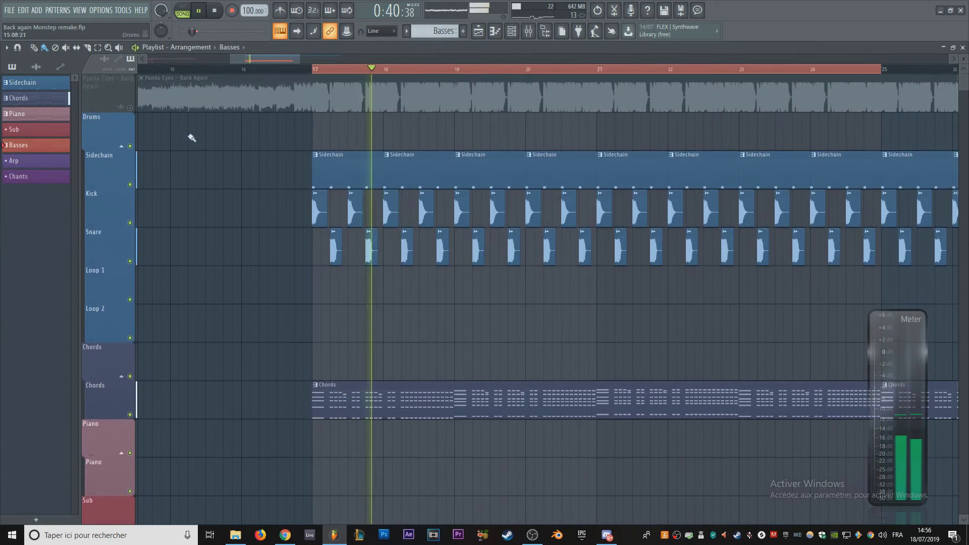
{"action": "right_click", "coordinate": [130, 108]}
{"action": "key", "text": "space"}
{"action": "right_click", "coordinate": [130, 108]}
{"action": "left_click", "coordinate": [130, 108]}
{"action": "key", "text": "space"}
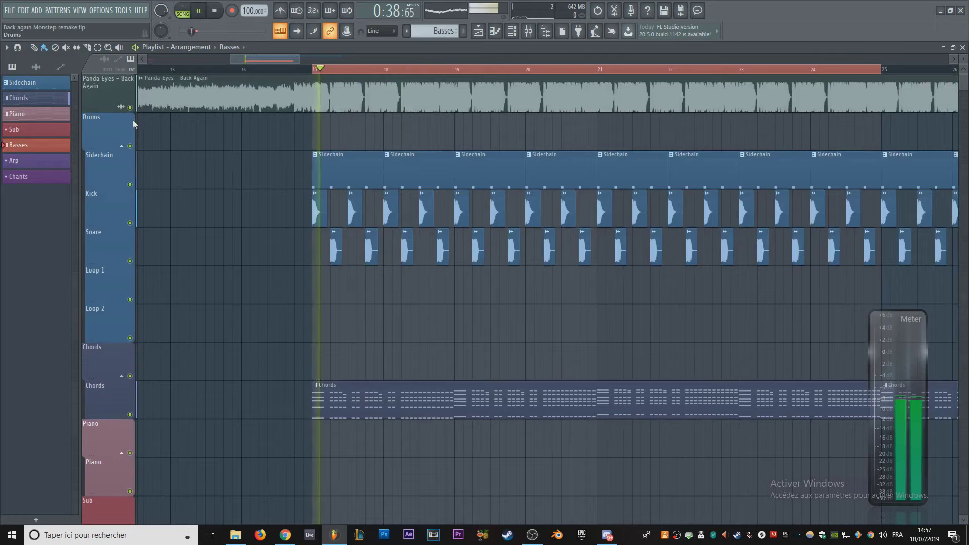
{"action": "scroll", "coordinate": [231, 190], "scroll_direction": "down", "scroll_amount": 4}
{"action": "scroll", "coordinate": [227, 233], "scroll_direction": "down", "scroll_amount": 3}
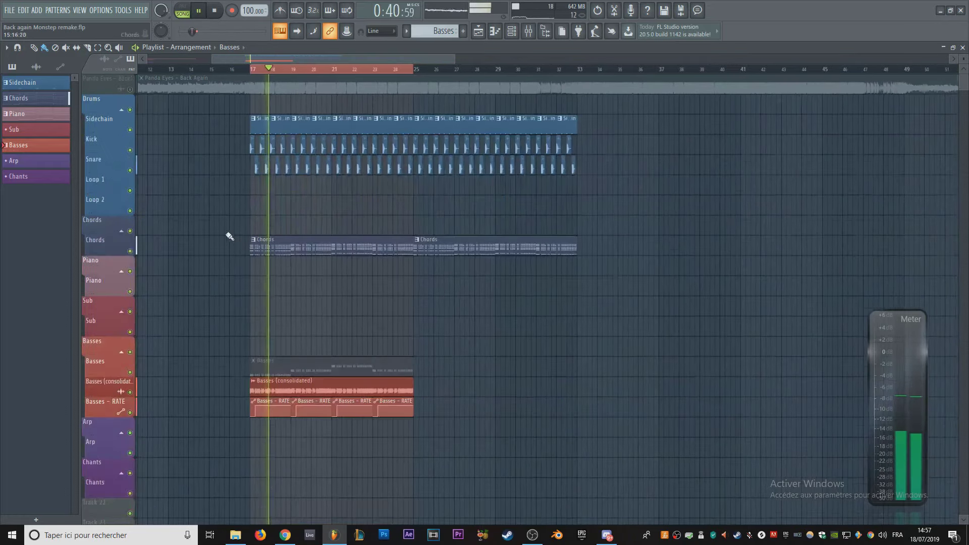
Step: Delete the Basses (consolidated) audio channel together with its clip in the playlist
{"action": "scroll", "coordinate": [244, 218], "scroll_direction": "up", "scroll_amount": 4}
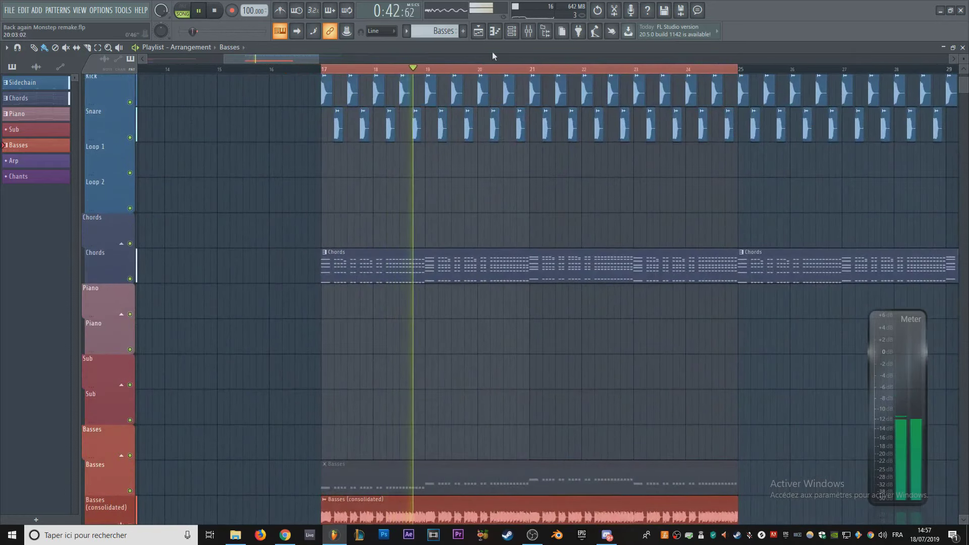
{"action": "left_click", "coordinate": [512, 30]}
{"action": "left_click", "coordinate": [457, 93]}
{"action": "left_click", "coordinate": [774, 216]}
{"action": "scroll", "coordinate": [504, 346], "scroll_direction": "down", "scroll_amount": 5}
{"action": "double_click", "coordinate": [504, 346]}
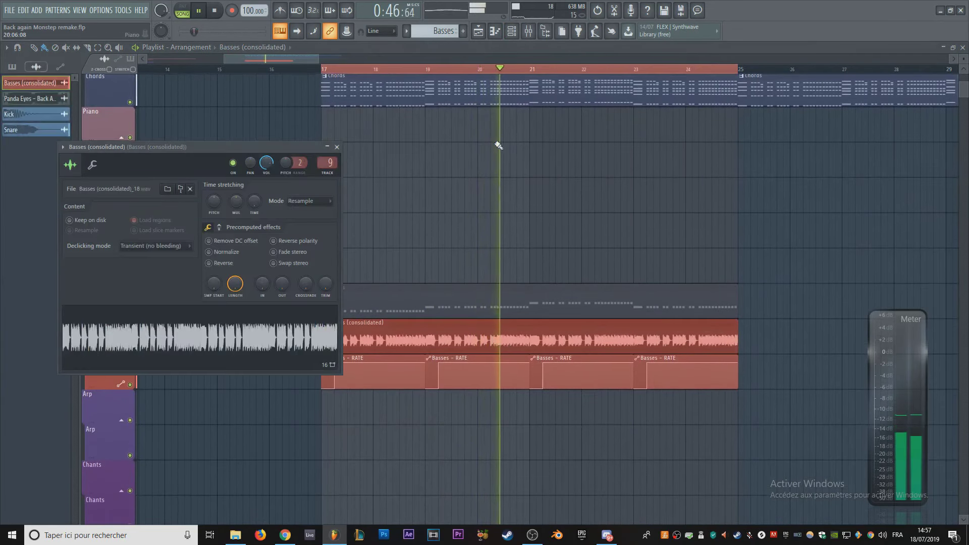
{"action": "key", "text": "F6"}
{"action": "right_click", "coordinate": [453, 96]}
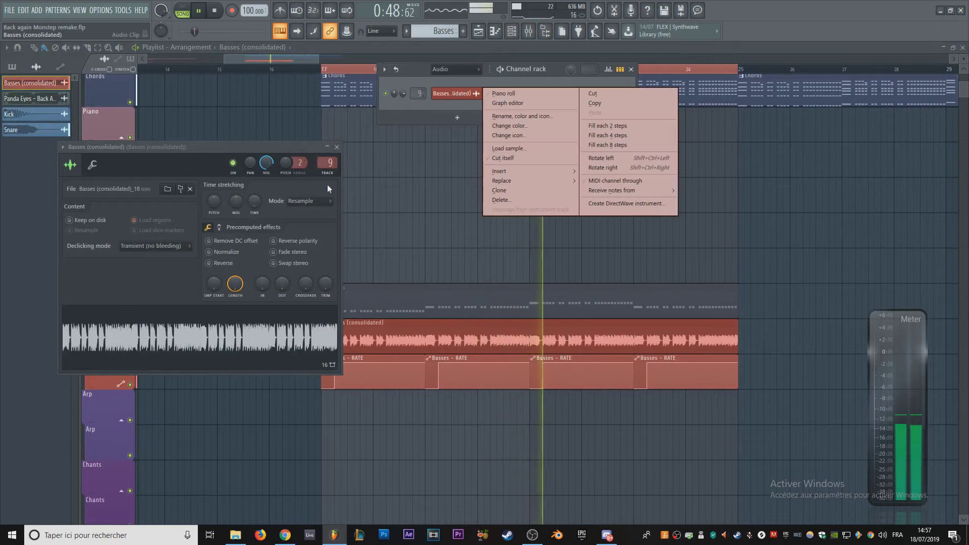
{"action": "left_click", "coordinate": [503, 200]}
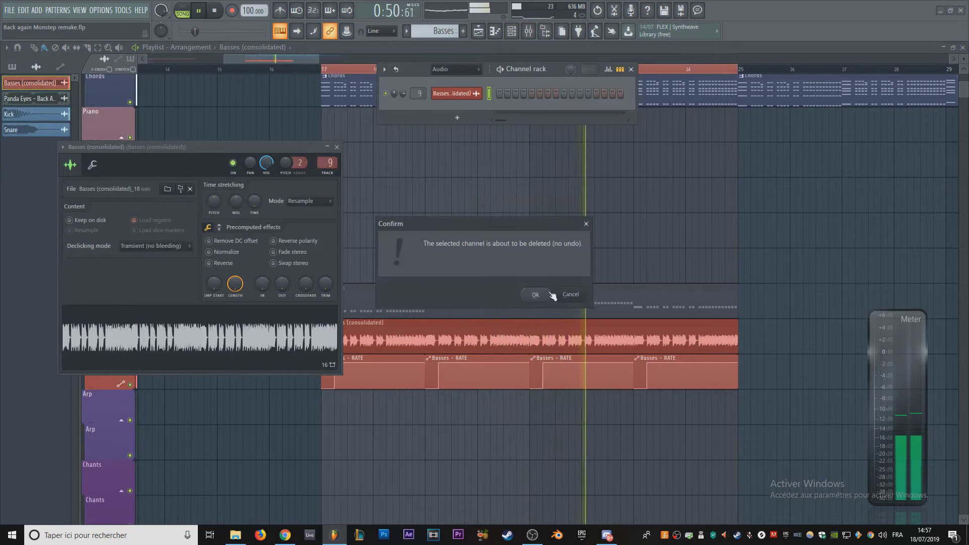
{"action": "left_click", "coordinate": [535, 294]}
{"action": "key", "text": "F6"}
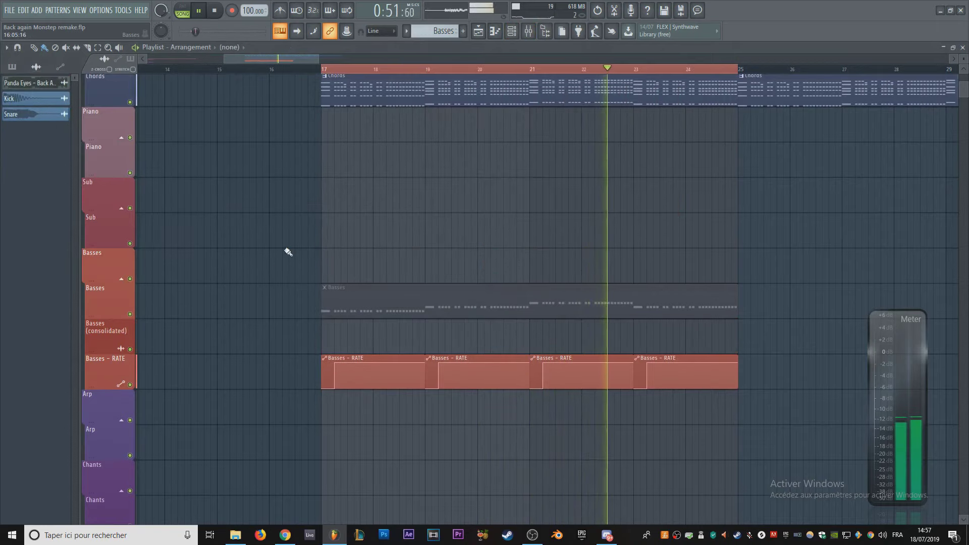
Step: Unmute the Basses pattern clip and open the Serum instance that plays it
{"action": "left_click", "coordinate": [380, 286]}
{"action": "double_click", "coordinate": [481, 301]}
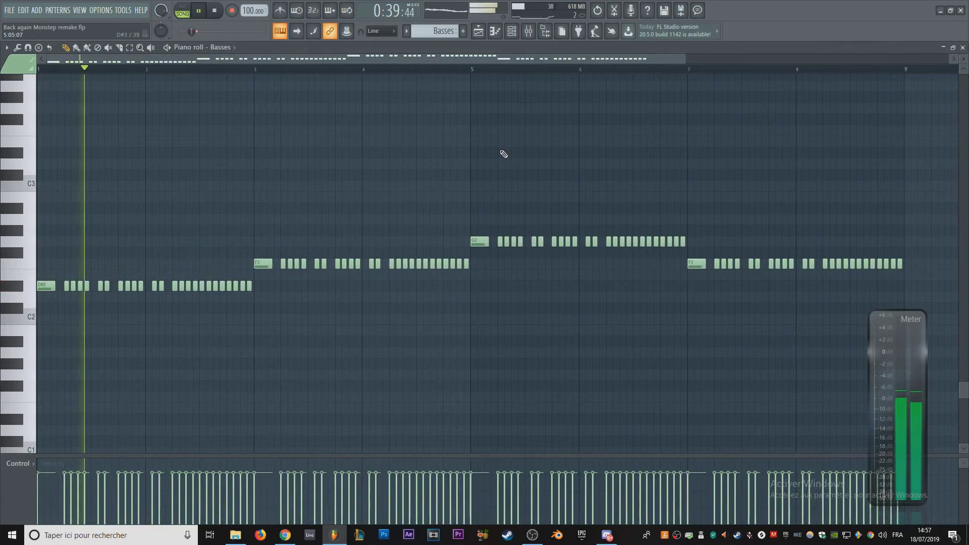
{"action": "left_click", "coordinate": [512, 31]}
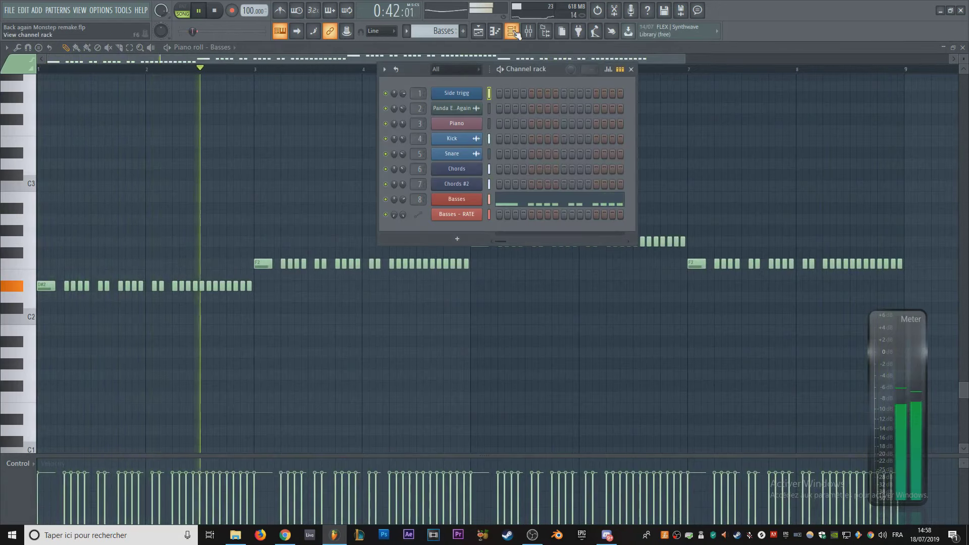
{"action": "left_click", "coordinate": [470, 69]}
{"action": "left_click", "coordinate": [468, 101]}
{"action": "left_click", "coordinate": [457, 94]}
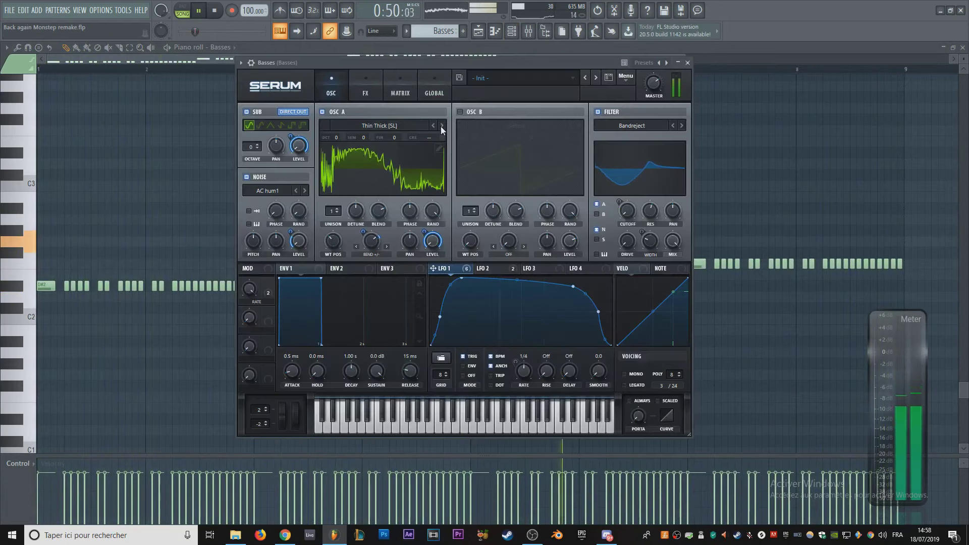
Step: Set Serum's oscillator A to the Trilobyte 2 wavetable with LFO 1 modulating WT Pos and the warp at about -12%
{"action": "left_click_drag", "start_coordinate": [459, 66], "coordinate": [571, 51]}
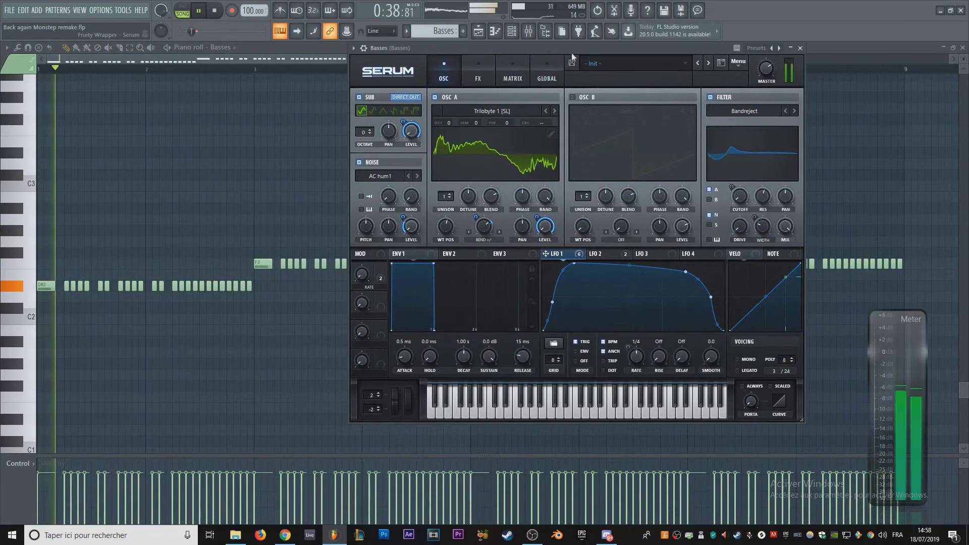
{"action": "left_click", "coordinate": [554, 110]}
{"action": "left_click_drag", "start_coordinate": [457, 231], "coordinate": [450, 249]}
{"action": "left_click_drag", "start_coordinate": [546, 254], "coordinate": [437, 222]}
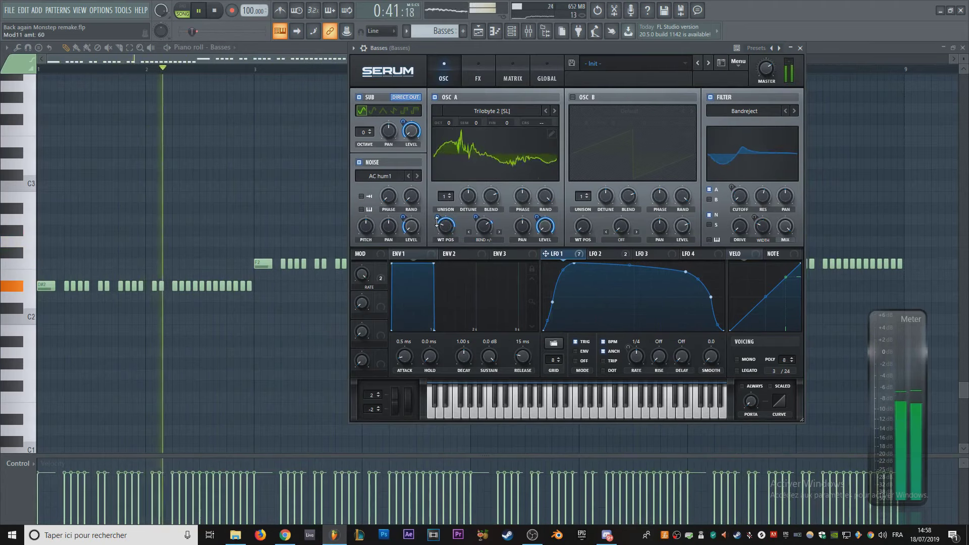
{"action": "left_click", "coordinate": [473, 233]}
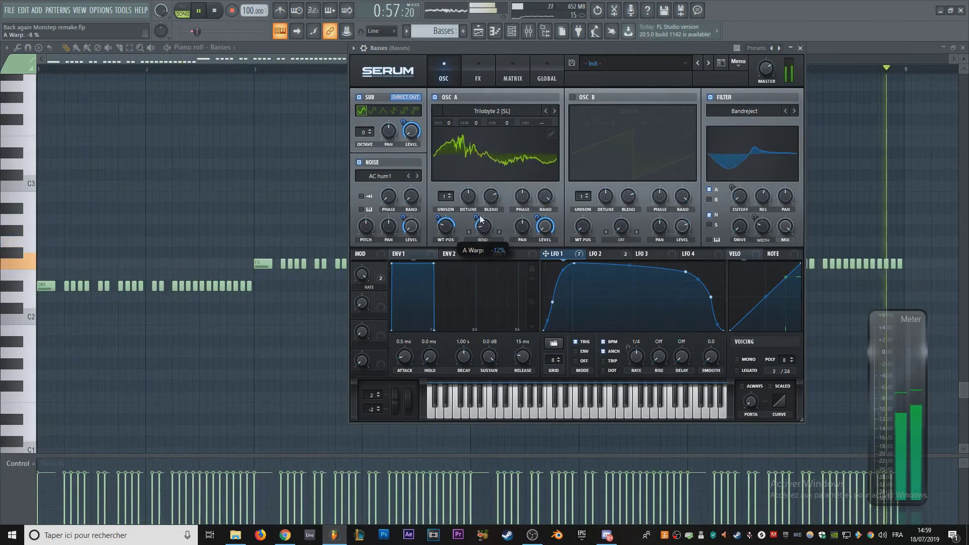
Step: Set the cutoff of the Band 24 filter in Serum's effects chain to about 65 Hz
{"action": "left_click_drag", "start_coordinate": [538, 49], "coordinate": [425, 59]}
{"action": "left_click", "coordinate": [365, 85]}
{"action": "mouse_move", "coordinate": [476, 154]}
{"action": "left_mouse_down"}
{"action": "mouse_move", "coordinate": [467, 174]}
{"action": "mouse_move", "coordinate": [475, 156]}
{"action": "left_mouse_up"}
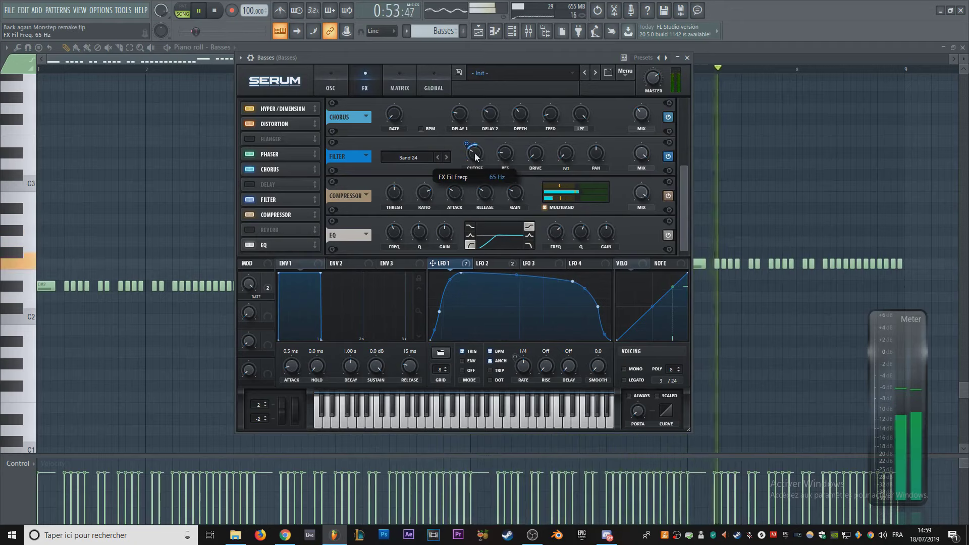
Step: Stop playback and consolidate the Basses playlist track to a new audio clip
{"action": "key", "text": "F5"}
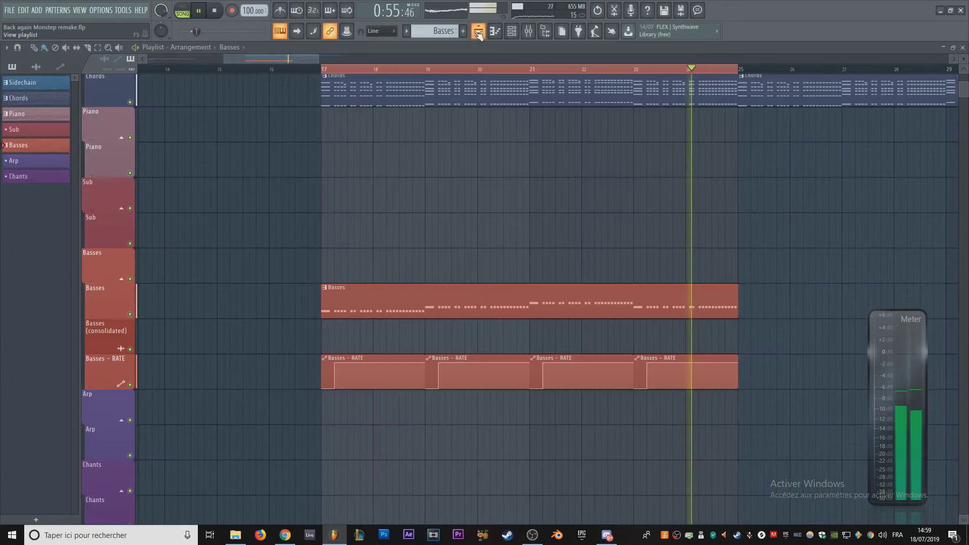
{"action": "key", "text": "space"}
{"action": "right_click", "coordinate": [123, 284]}
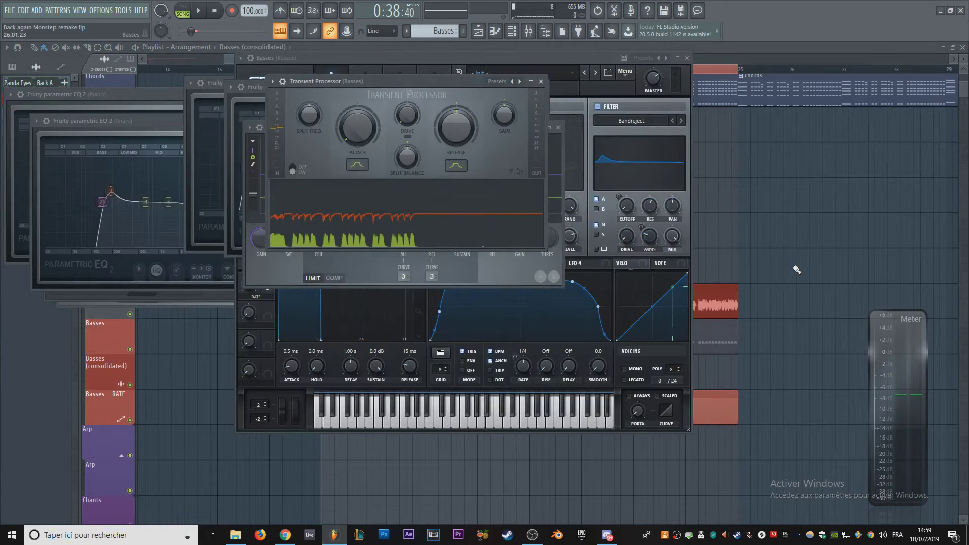
Step: Lower the mixer level of the Basses (consolidated) track slightly to balance it during playback
{"action": "key", "text": "F9"}
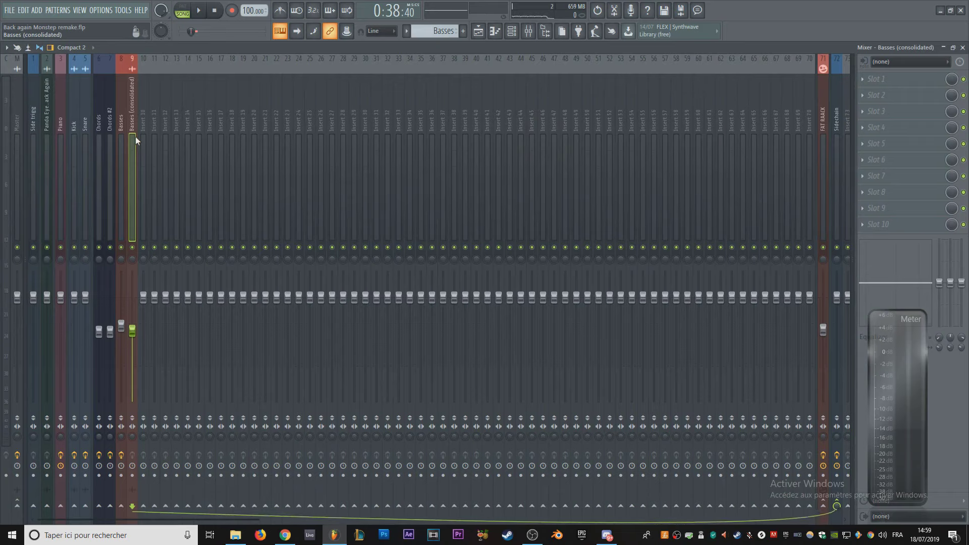
{"action": "key", "text": "space"}
{"action": "left_click_drag", "start_coordinate": [133, 330], "coordinate": [133, 345]}
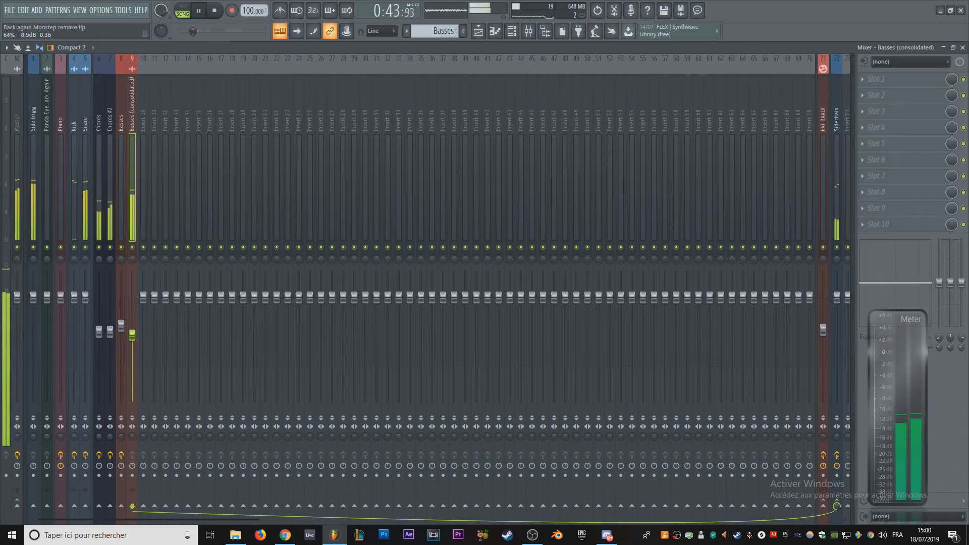
{"action": "left_click_drag", "start_coordinate": [133, 333], "coordinate": [132, 333]}
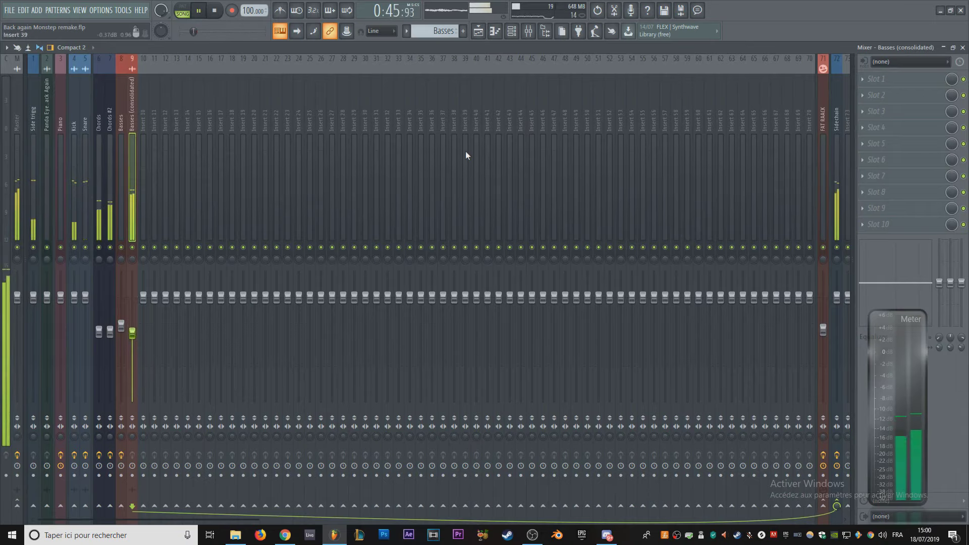
Step: Review the whole arrangement in the playlist while it plays with the newly consolidated bass
{"action": "left_click", "coordinate": [477, 31]}
{"action": "left_click", "coordinate": [128, 10]}
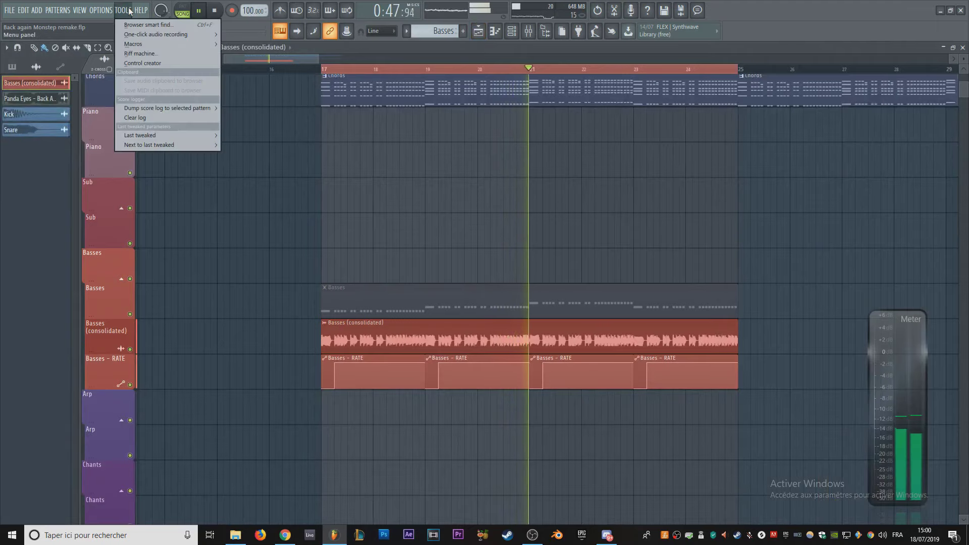
{"action": "left_click", "coordinate": [401, 127]}
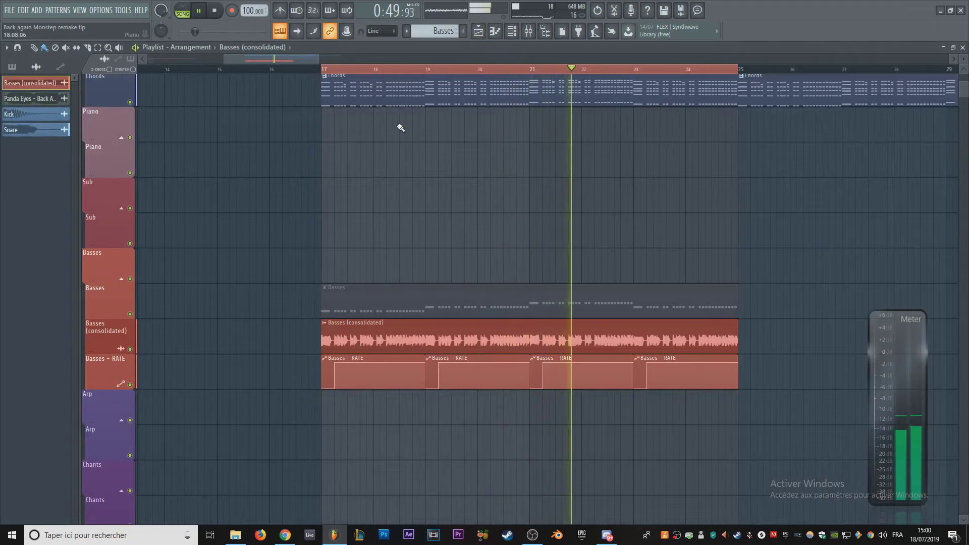
{"action": "scroll", "coordinate": [454, 183], "scroll_direction": "up", "scroll_amount": 6}
{"action": "scroll", "coordinate": [461, 320], "scroll_direction": "down", "scroll_amount": 4, "text": "ctrl"}
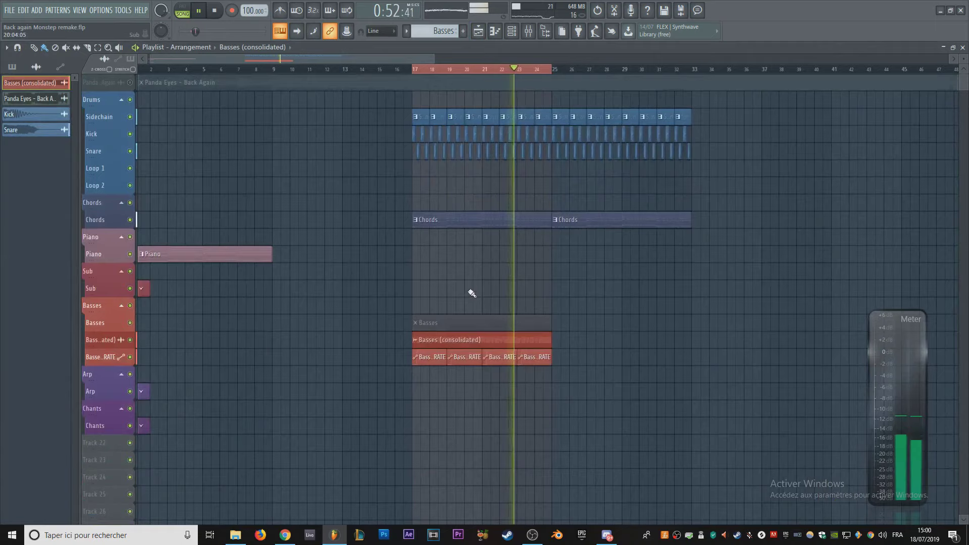
{"action": "scroll", "coordinate": [469, 292], "scroll_direction": "up", "scroll_amount": 3}
{"action": "scroll", "coordinate": [470, 290], "scroll_direction": "down", "scroll_amount": 4}
{"action": "key", "text": "space"}
Step: Place a Leads pattern clip at bar 17 on the Leads track and open it in the piano roll around C4 to C6
{"action": "left_click", "coordinate": [345, 248]}
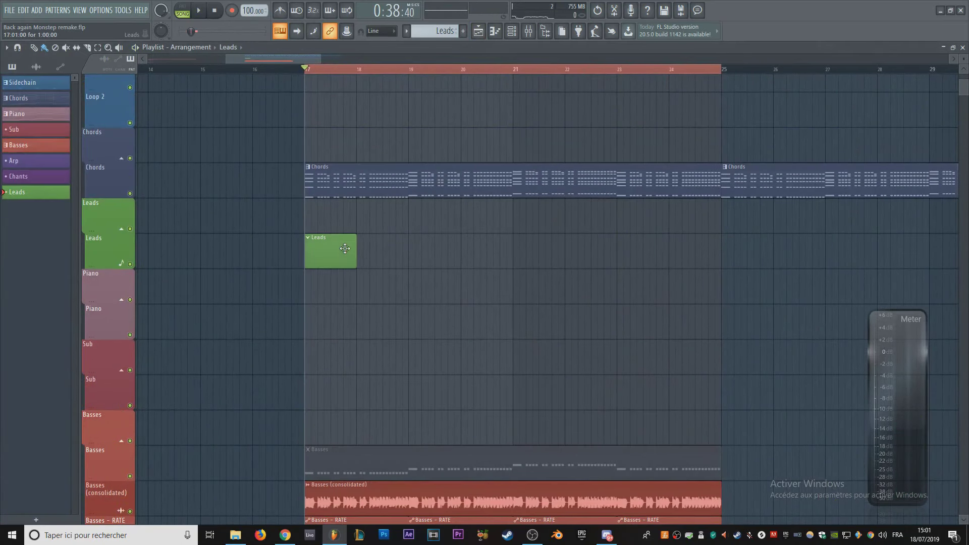
{"action": "double_click", "coordinate": [345, 248]}
{"action": "right_click", "coordinate": [476, 89]}
{"action": "left_click", "coordinate": [497, 93]}
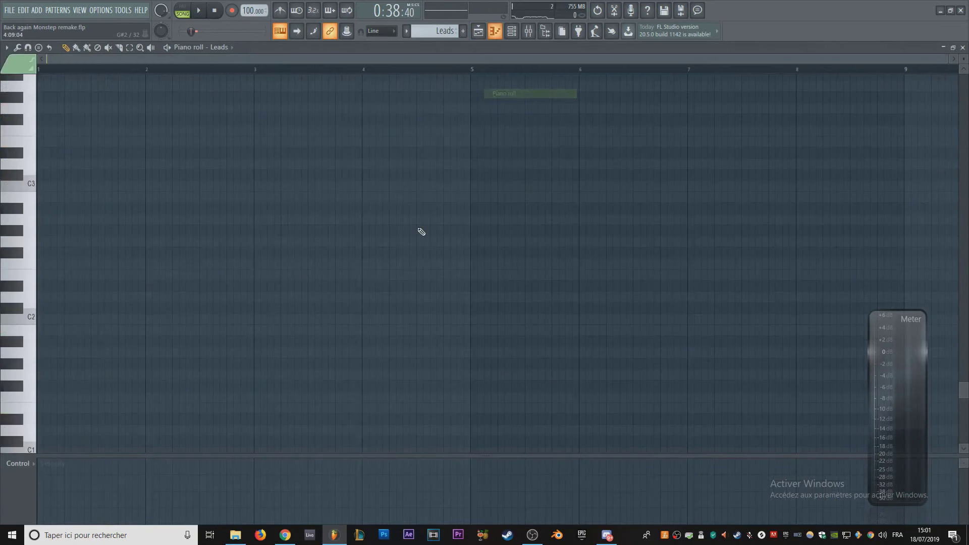
{"action": "key", "text": "space"}
{"action": "scroll", "coordinate": [416, 232], "scroll_direction": "up", "scroll_amount": 5}
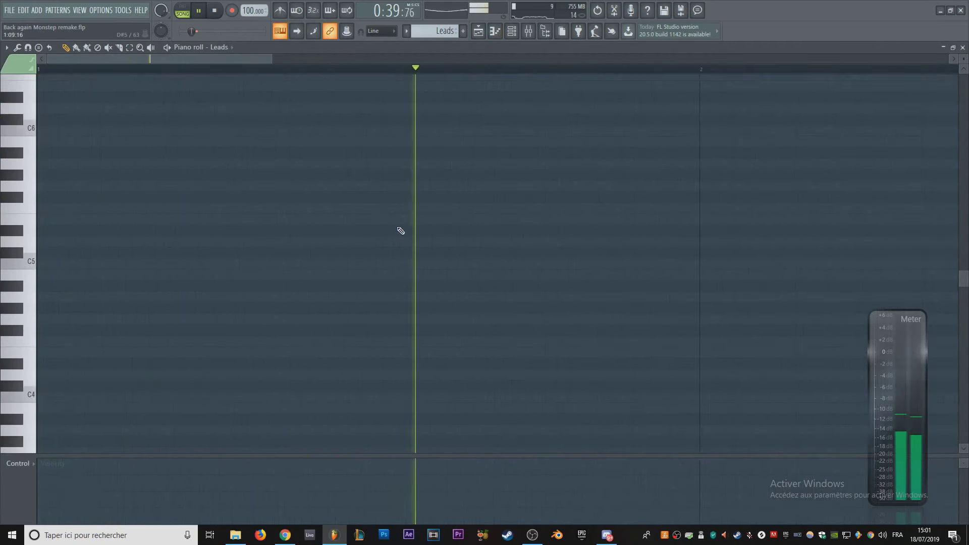
{"action": "scroll", "coordinate": [398, 232], "scroll_direction": "up", "scroll_amount": 6}
{"action": "key", "text": "space"}
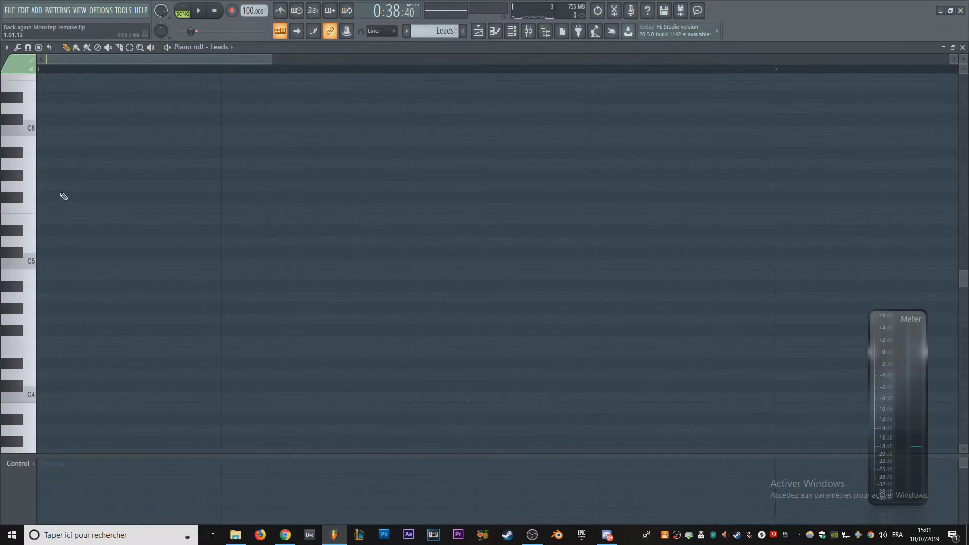
Step: Solo the Panda Eyes reference track in the playlist, re-enable the Leads tracks beside it, and play from bar 17
{"action": "key", "text": "space"}
{"action": "left_click", "coordinate": [478, 31]}
{"action": "scroll", "coordinate": [318, 192], "scroll_direction": "up", "scroll_amount": 2}
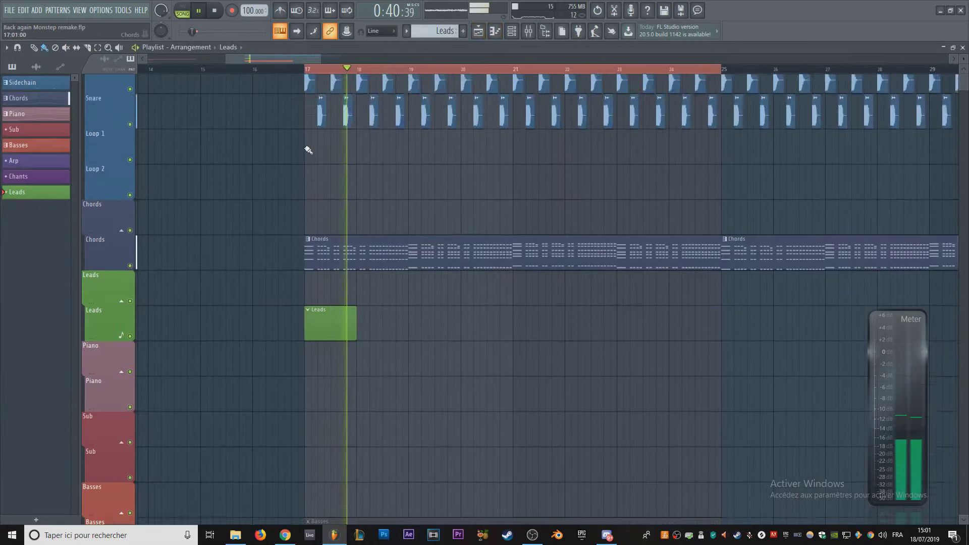
{"action": "scroll", "coordinate": [303, 141], "scroll_direction": "up", "scroll_amount": 3}
{"action": "key", "text": "space"}
{"action": "right_click", "coordinate": [130, 105]}
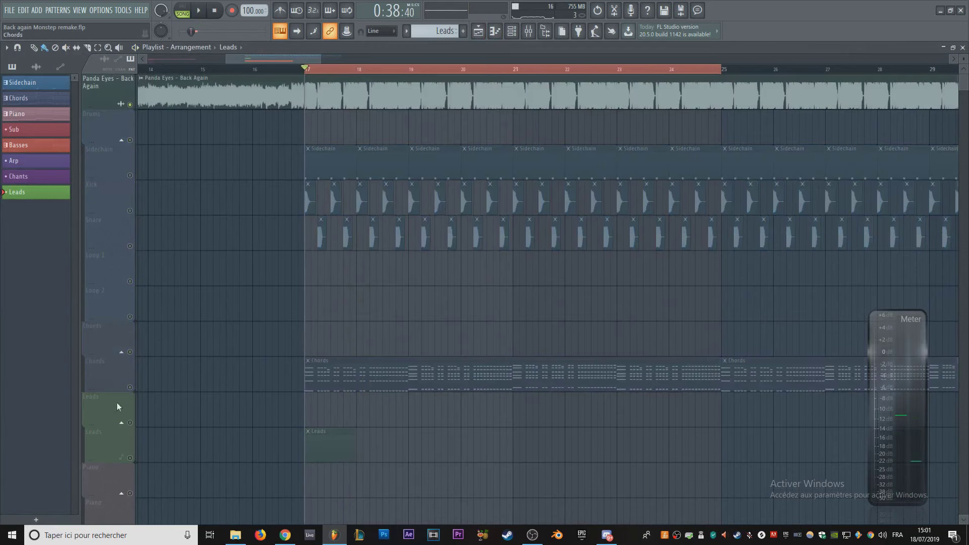
{"action": "left_click", "coordinate": [130, 423]}
{"action": "key", "text": "space"}
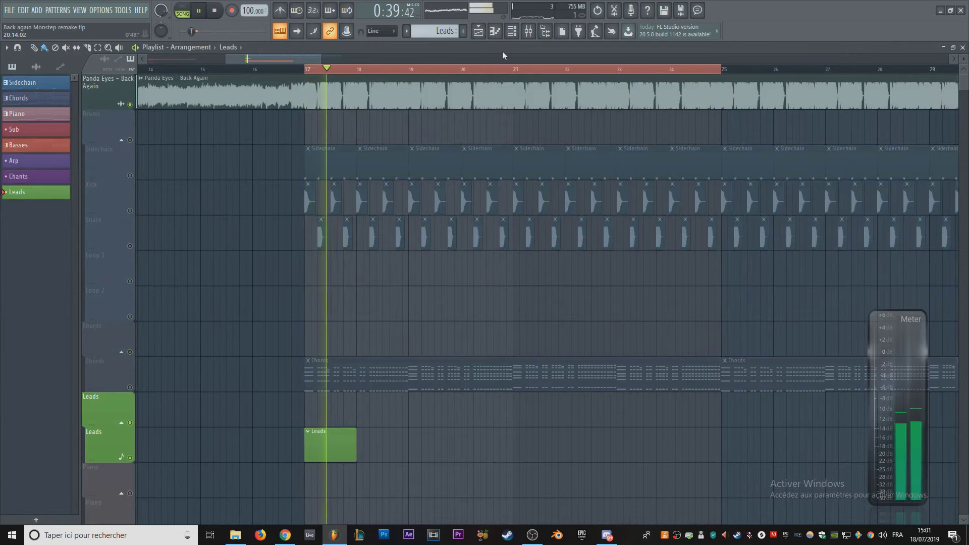